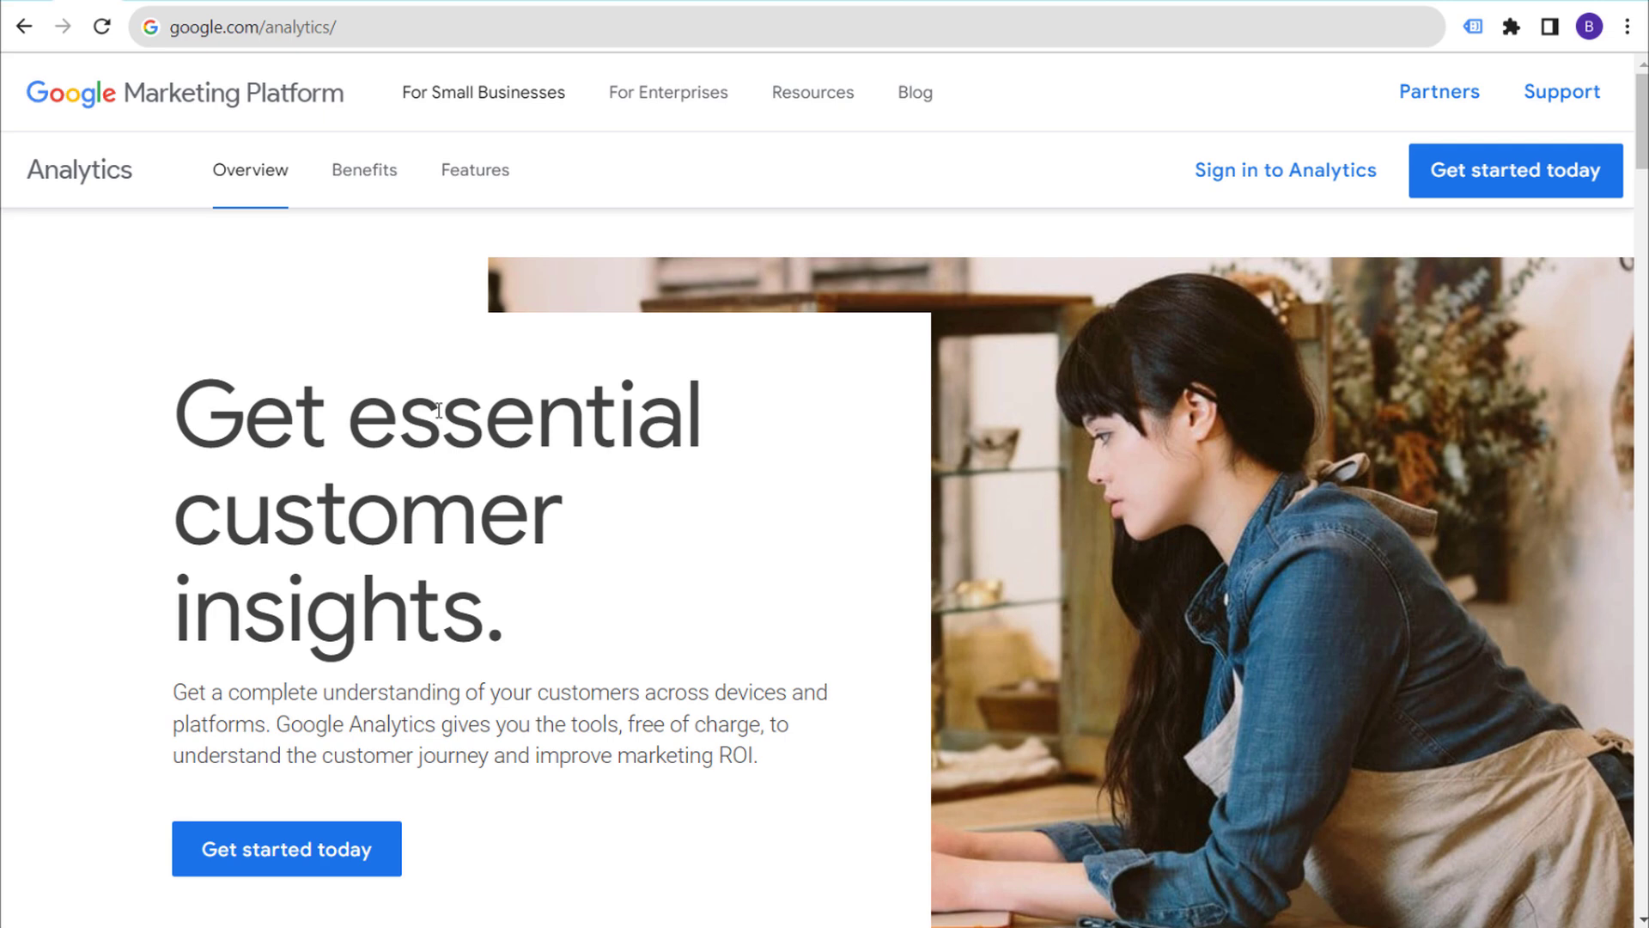
# Reload the Analytics marketing page, sign in, and launch the Create an account wizard.
pyautogui.click(355, 31)
pyautogui.press('Return')
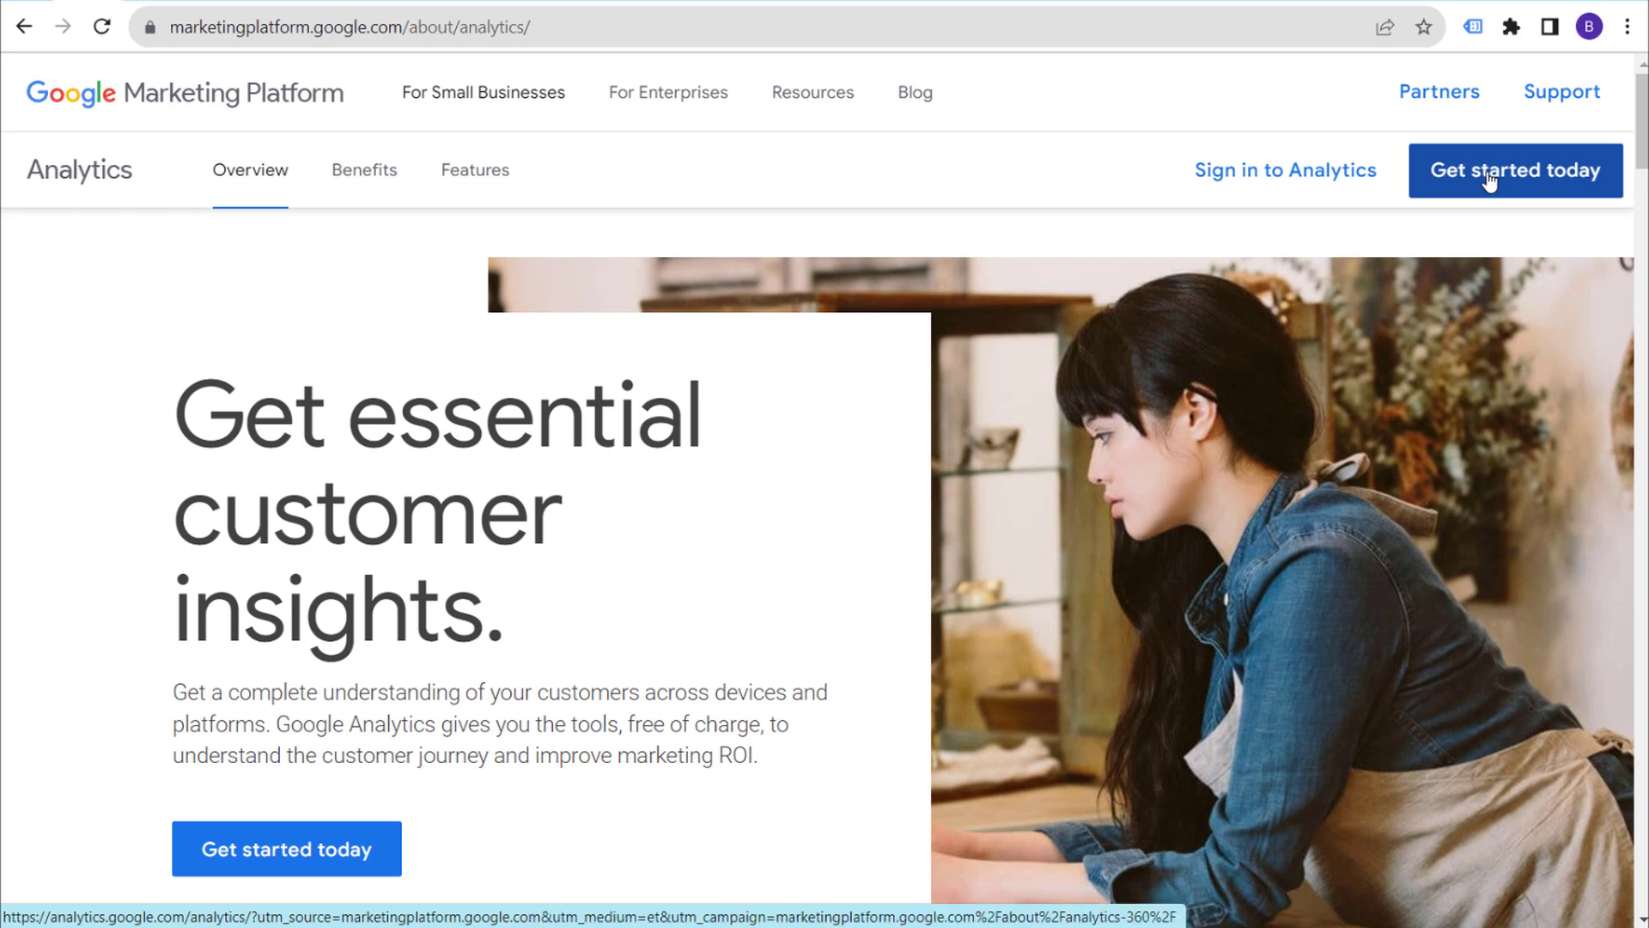
pyautogui.click(1313, 180)
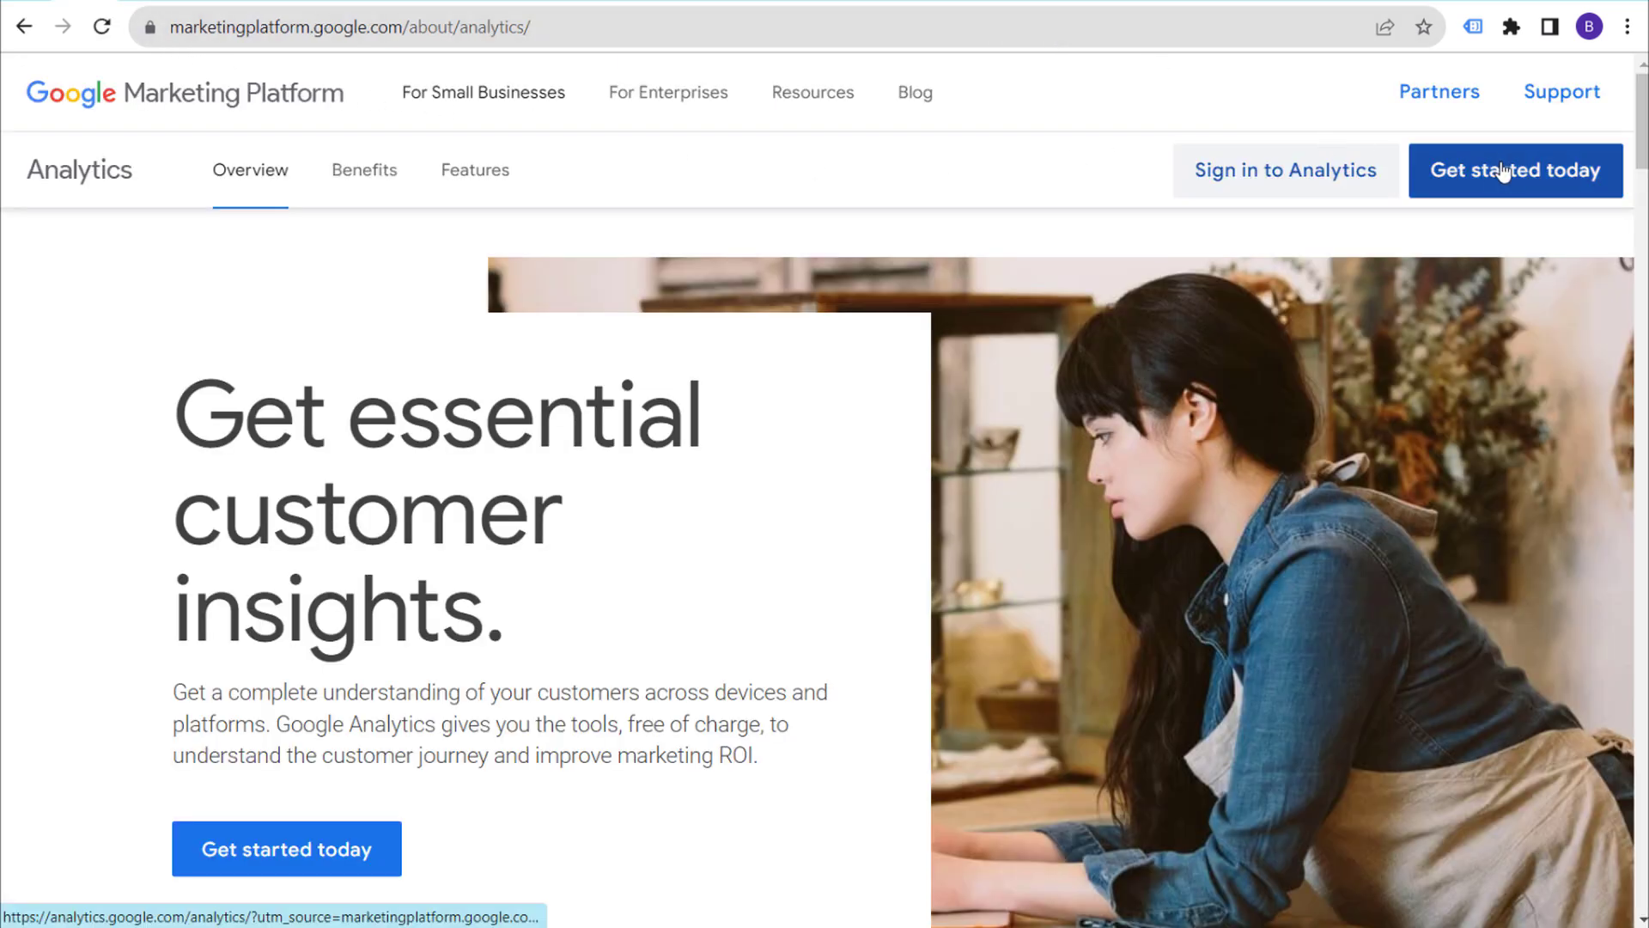
pyautogui.click(1519, 174)
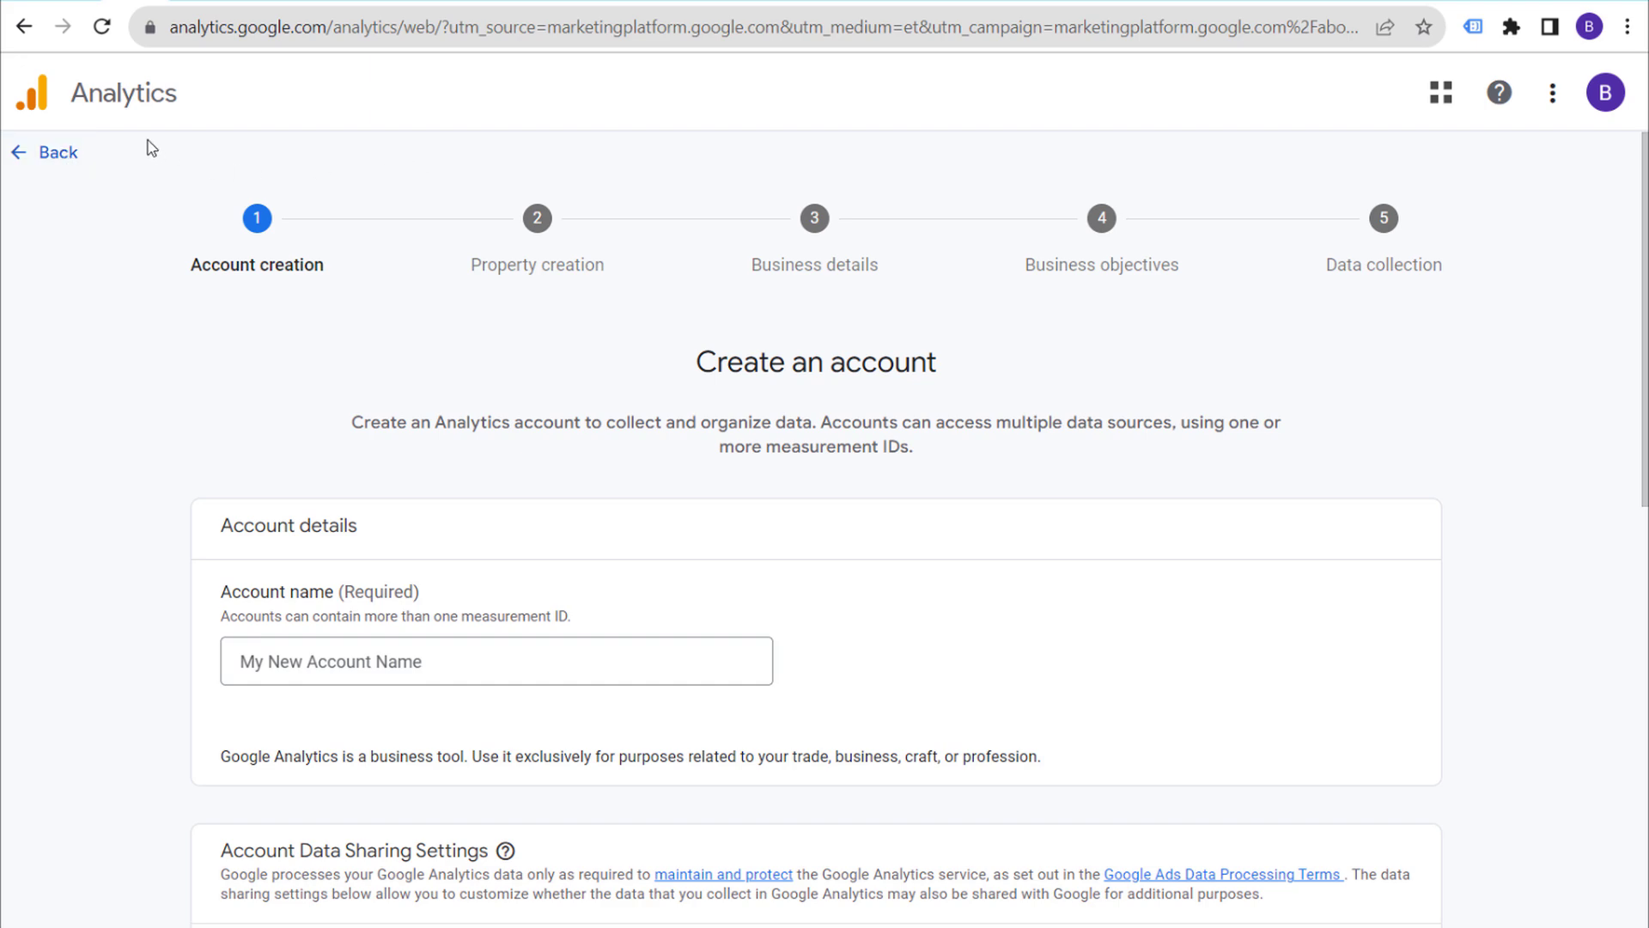
# Restart account creation from Admin and name the account BrickPop.com.
pyautogui.click(63, 157)
pyautogui.click(966, 553)
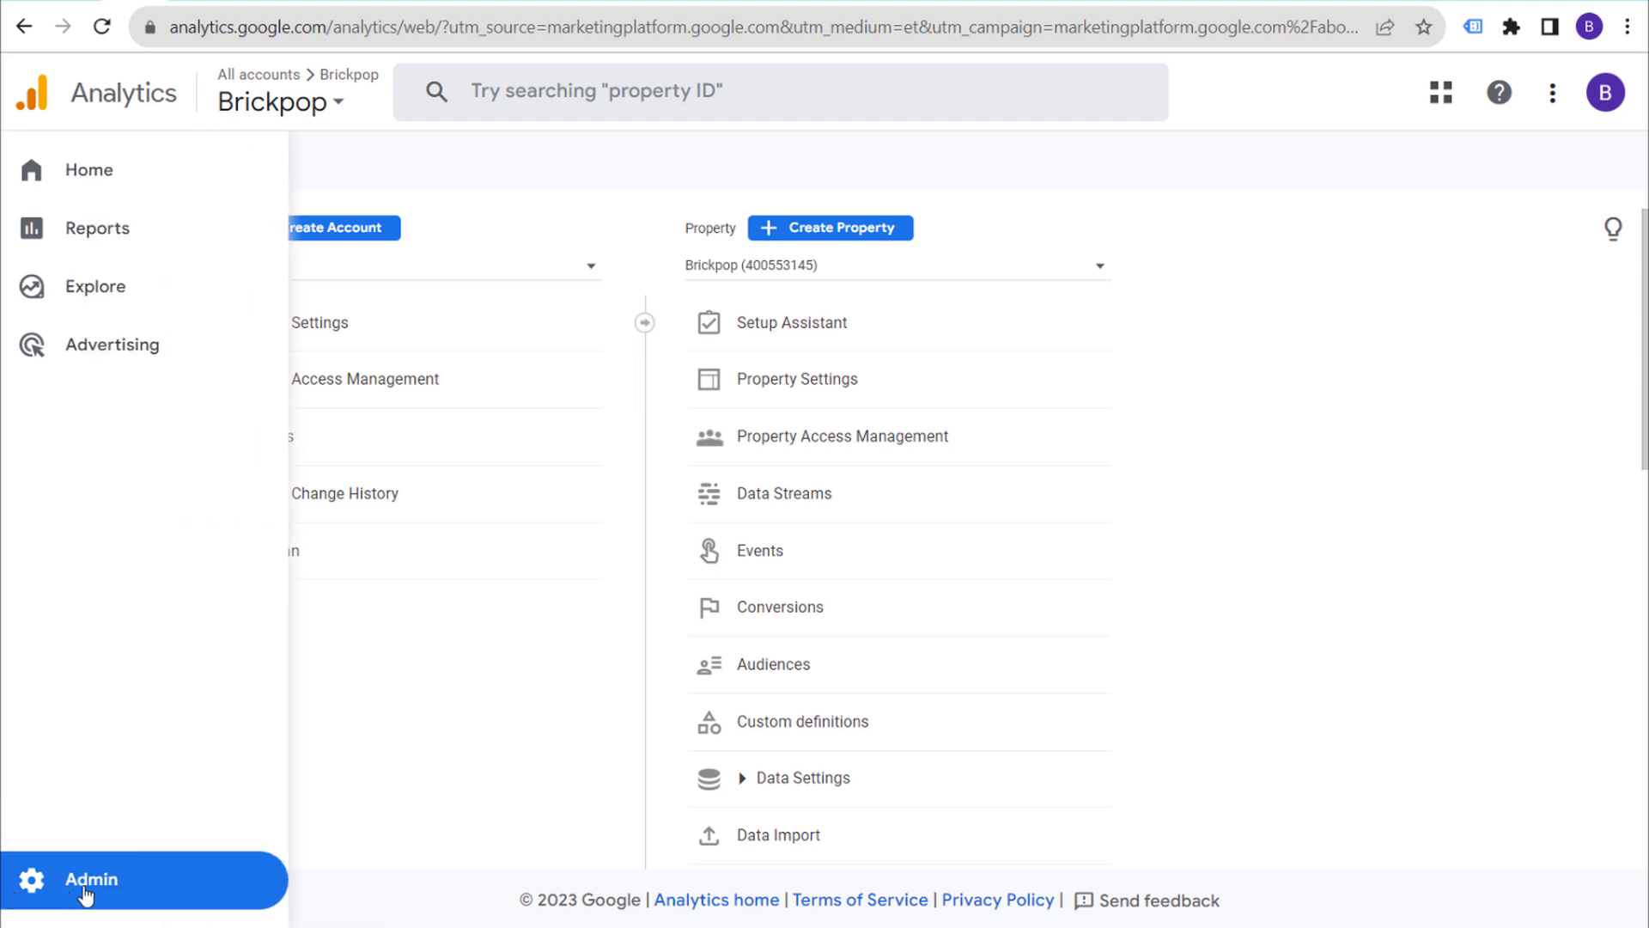
pyautogui.click(320, 237)
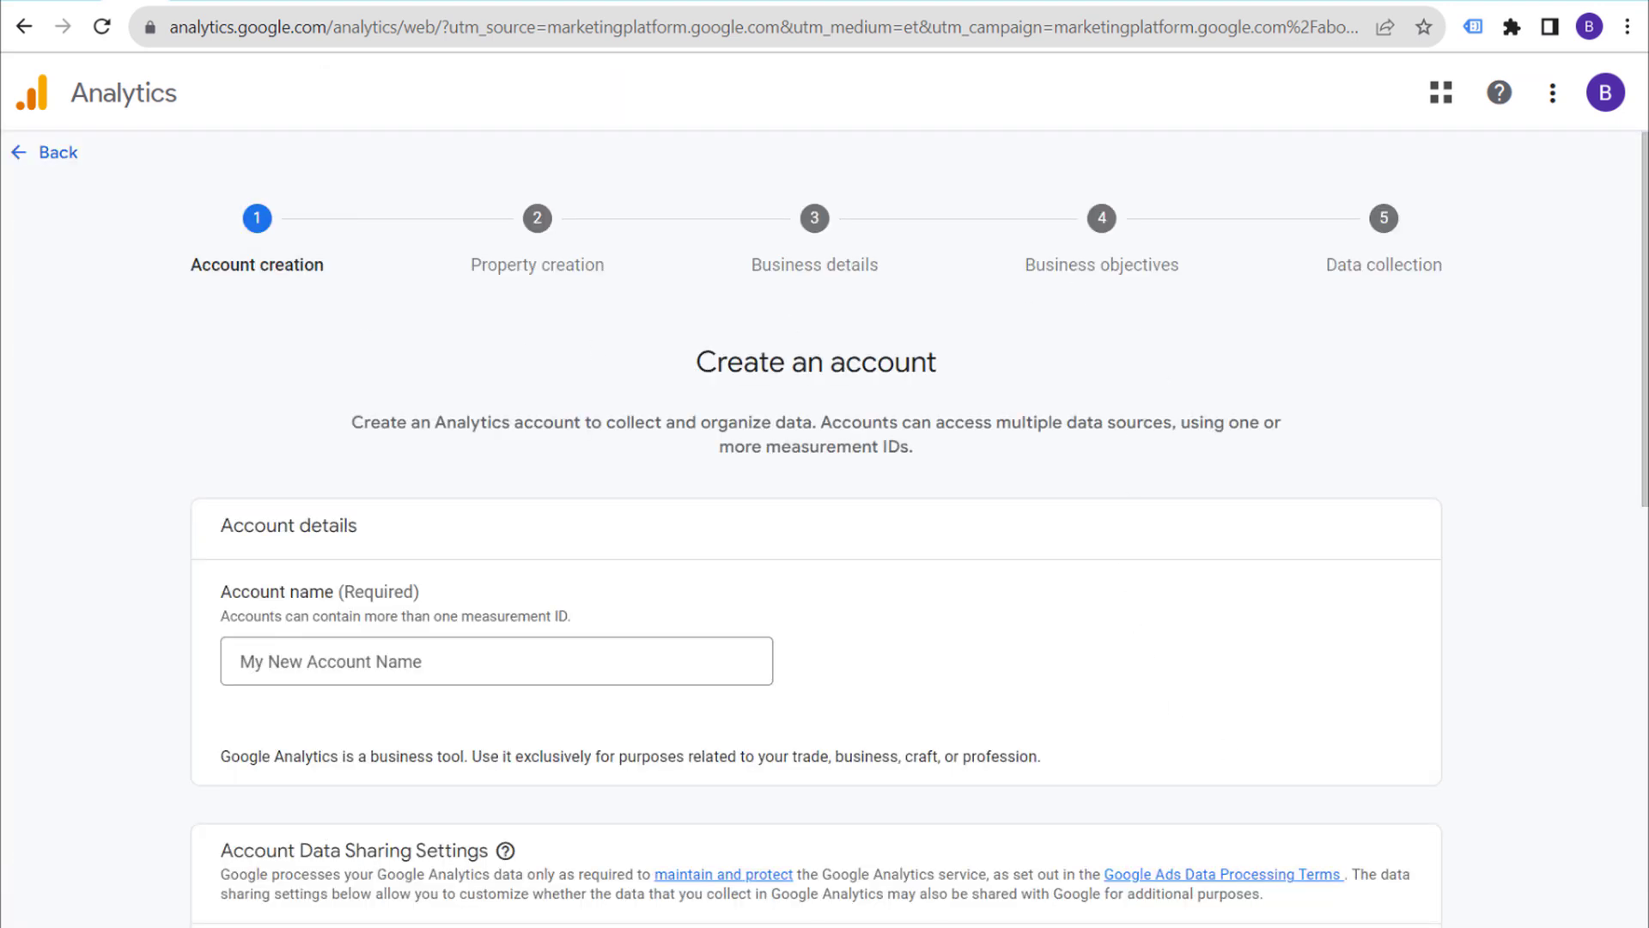
pyautogui.scroll(-1, 962, 318)
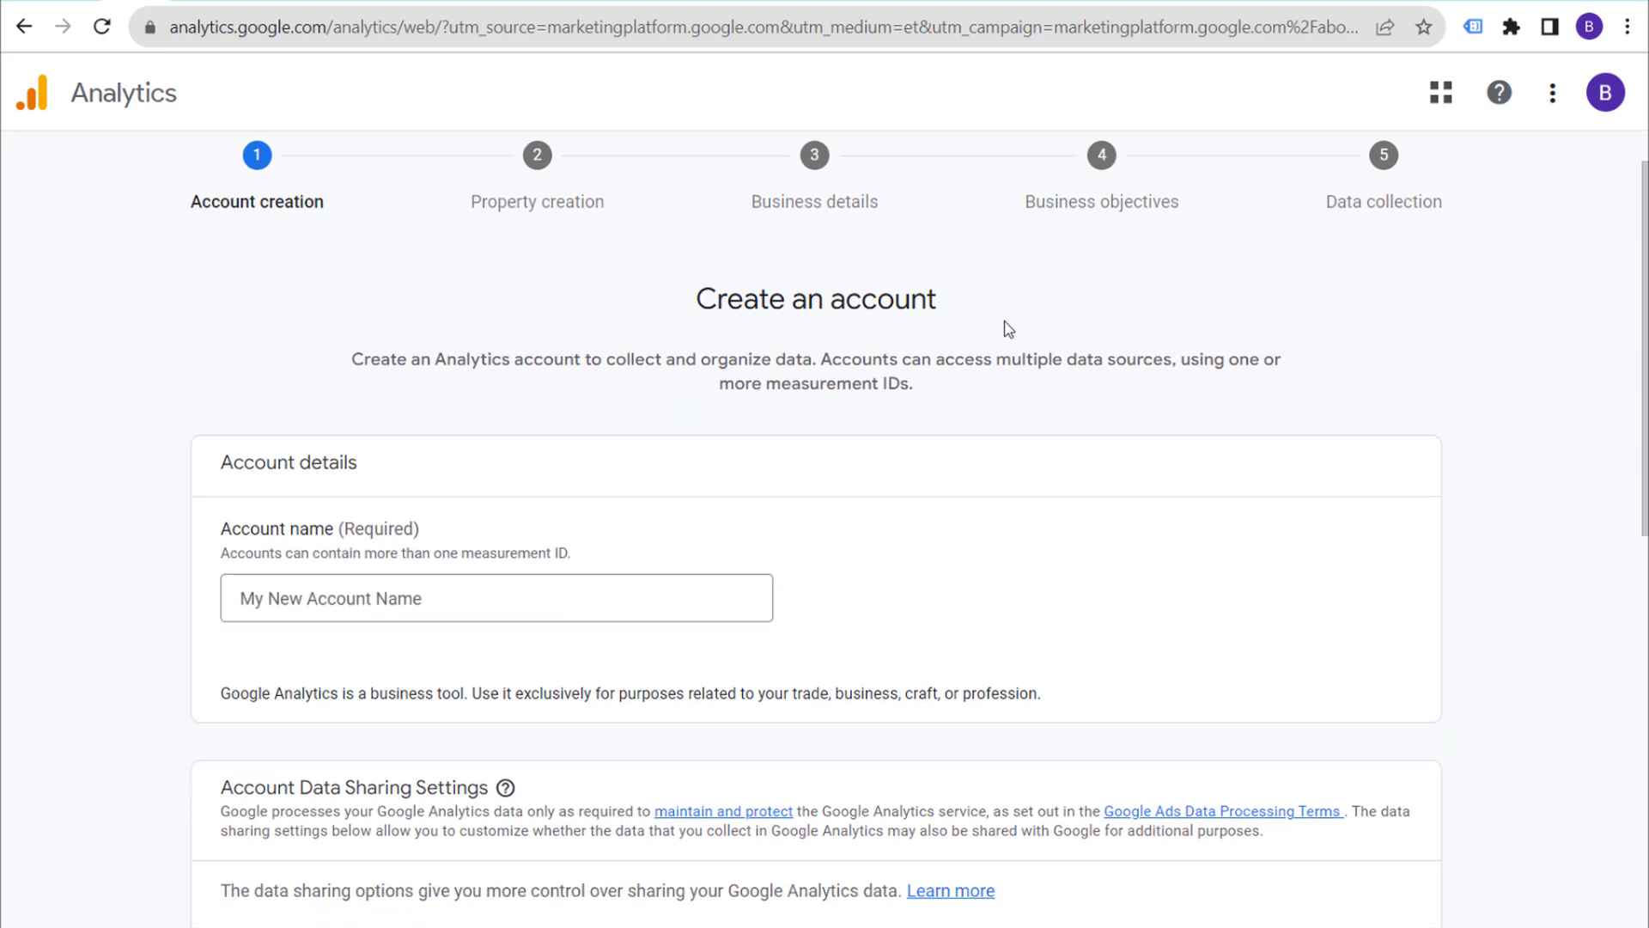
pyautogui.click(458, 531)
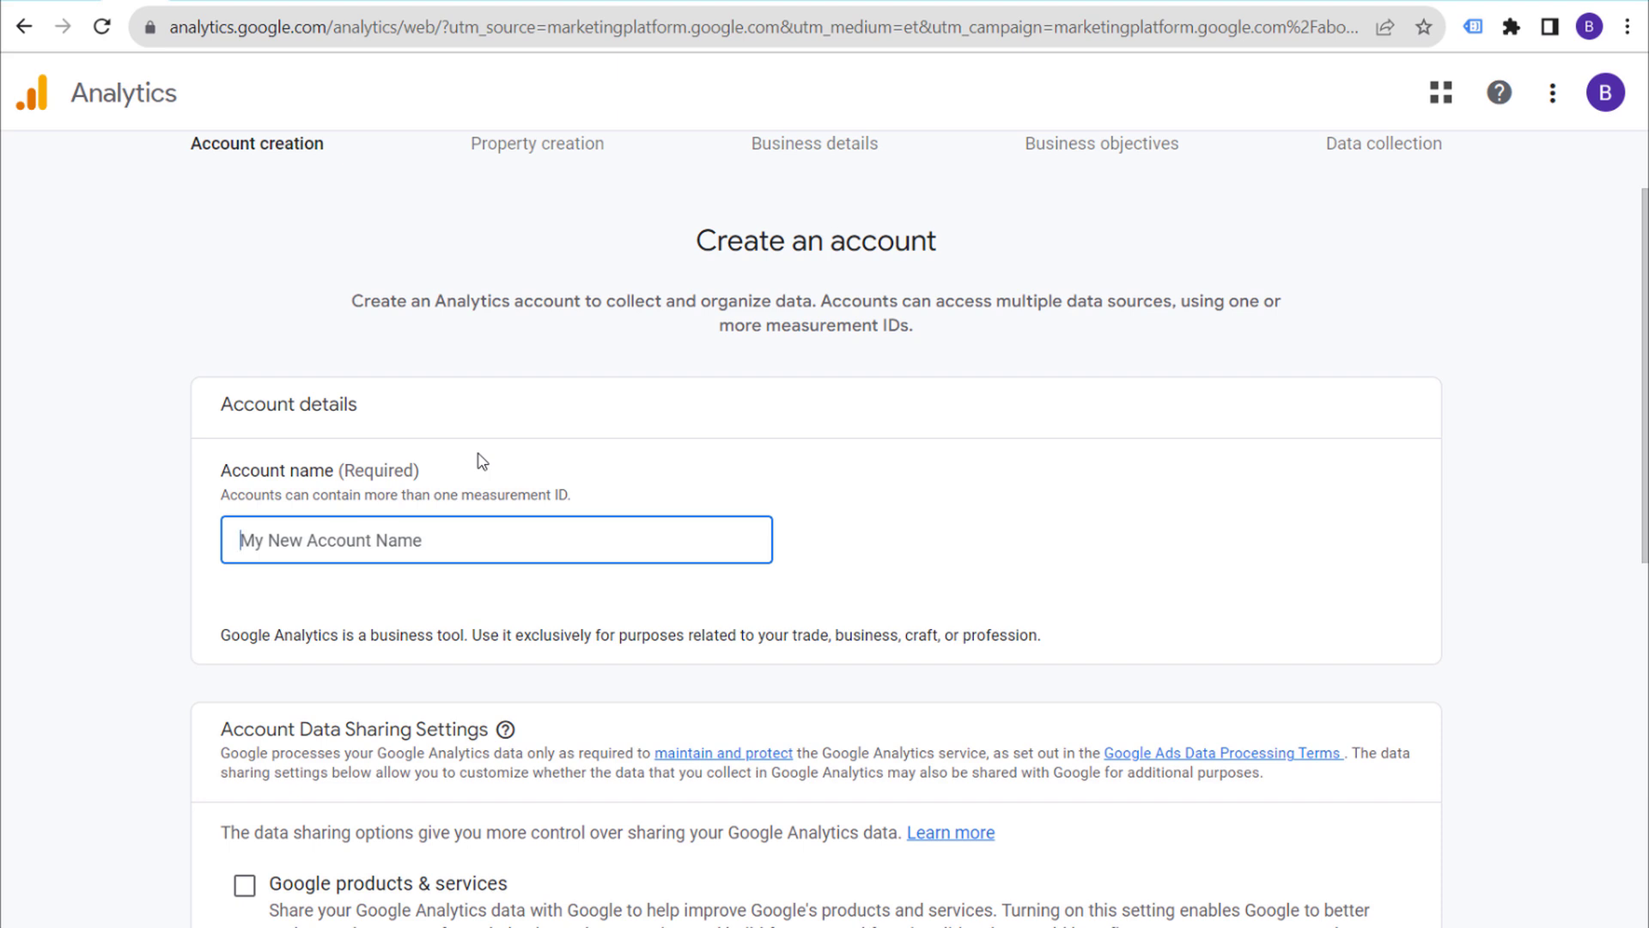
pyautogui.write('Brick')
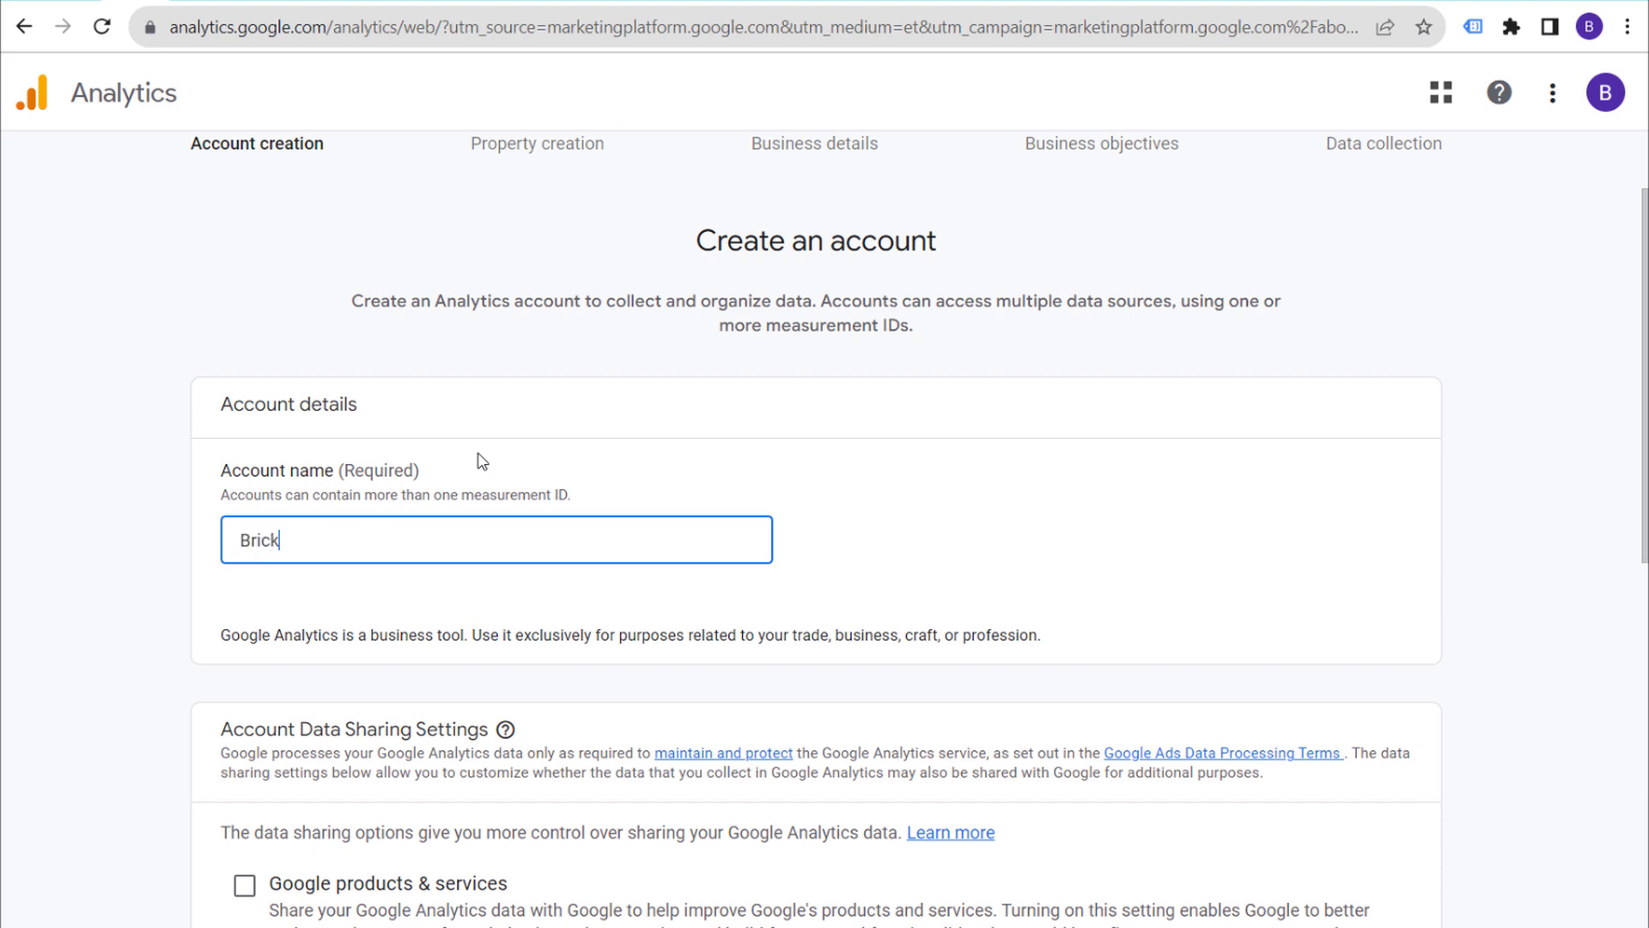
pyautogui.write('Pop.com')
pyautogui.click(479, 460)
# Turn on sharing with Google products & services and continue to property creation.
pyautogui.scroll(-4, 180, 356)
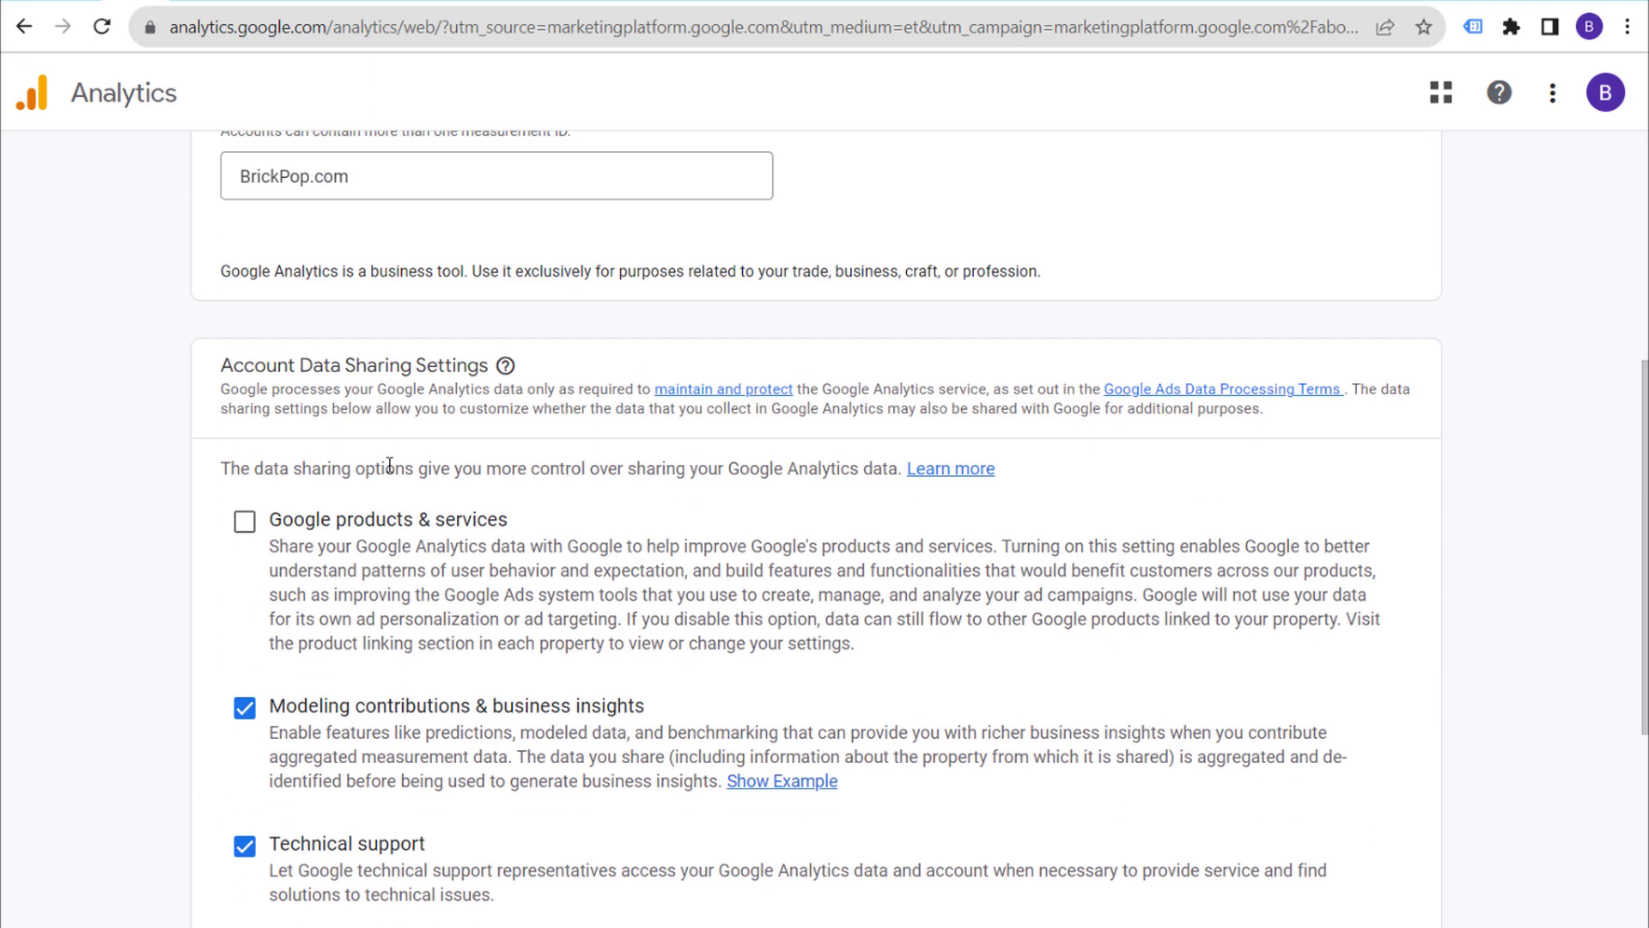
pyautogui.moveTo(230, 467); pyautogui.dragTo(811, 466)
pyautogui.click(798, 465)
pyautogui.click(245, 521)
pyautogui.scroll(-5, 481, 528)
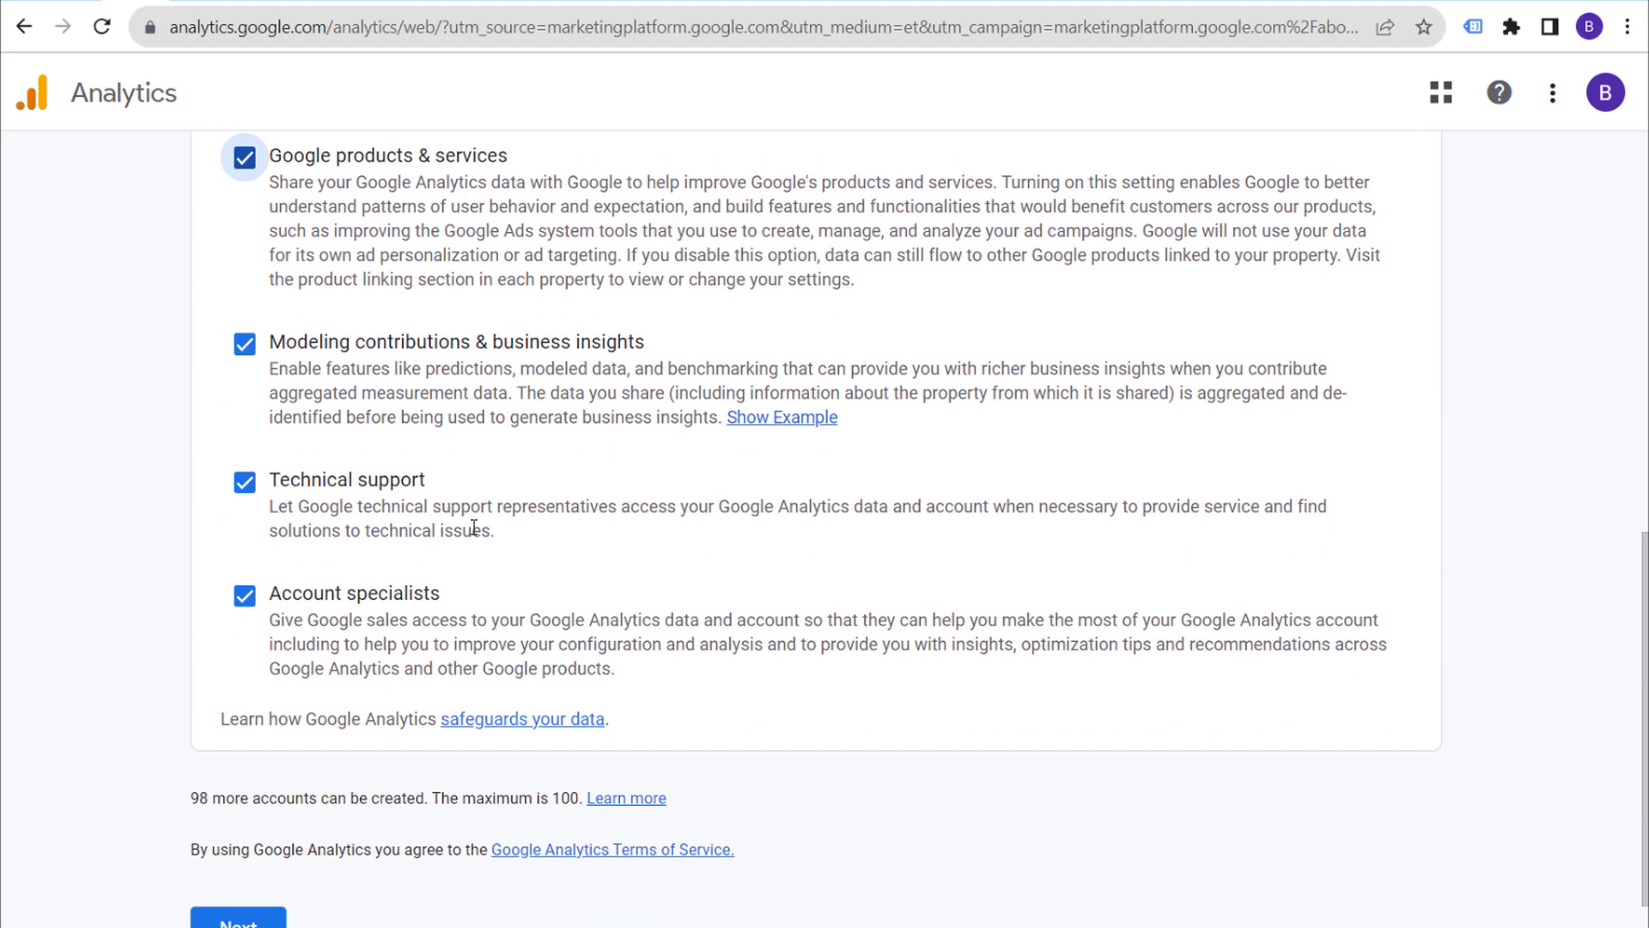
pyautogui.click(232, 882)
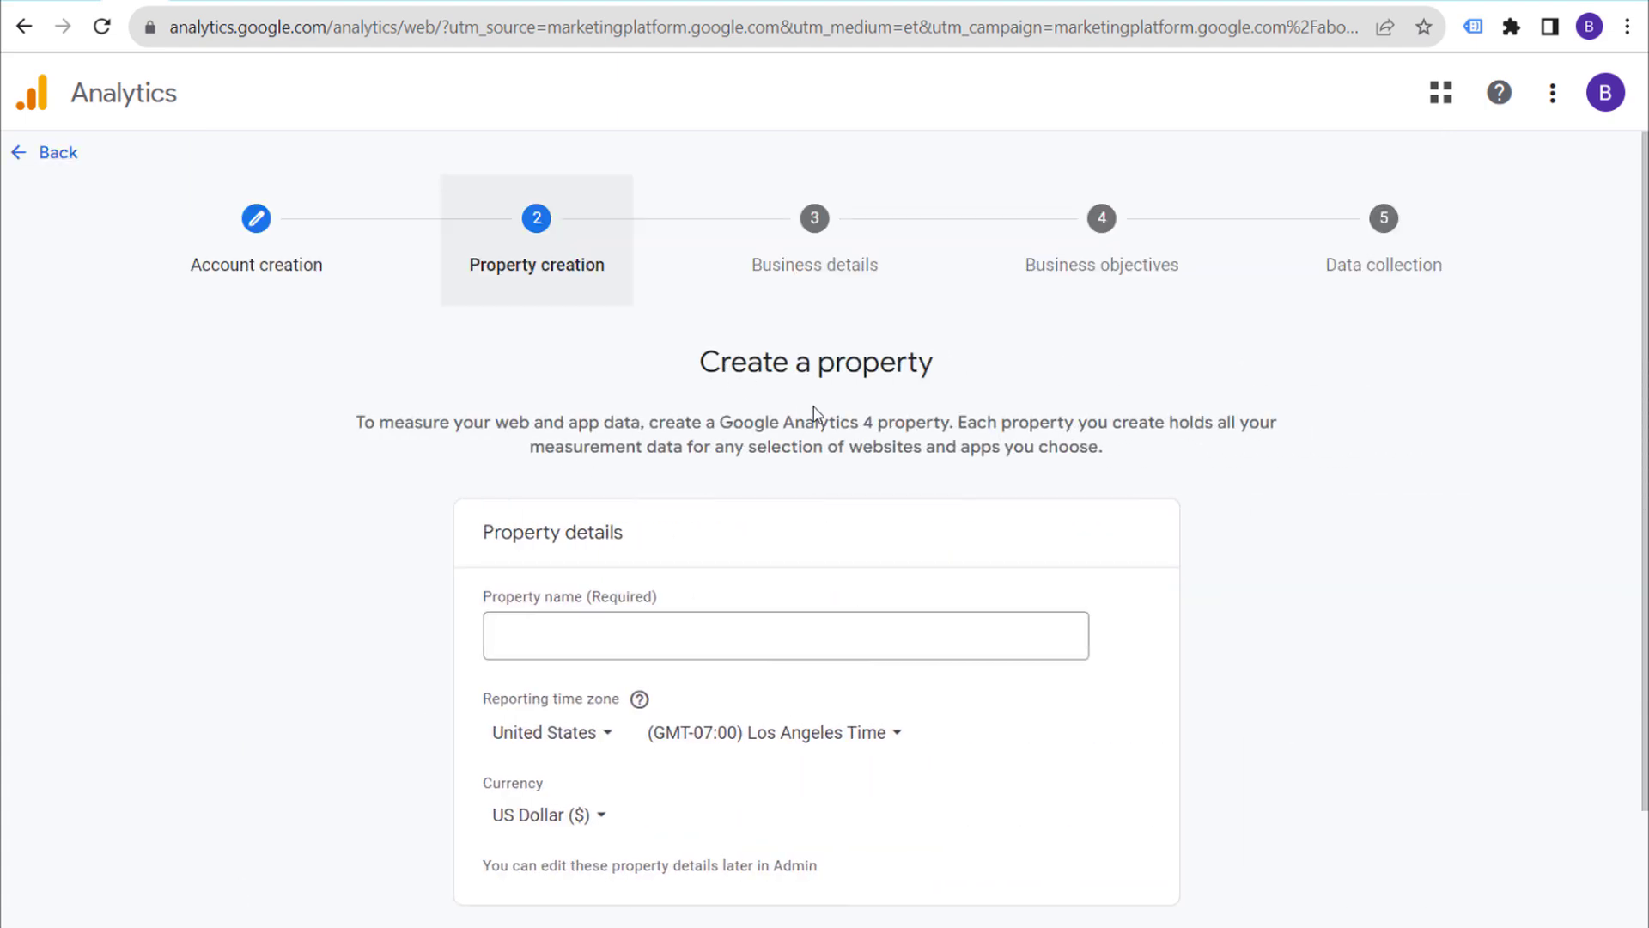
# Name the new property BrickPop.com.
pyautogui.scroll(-2, 814, 415)
pyautogui.click(641, 501)
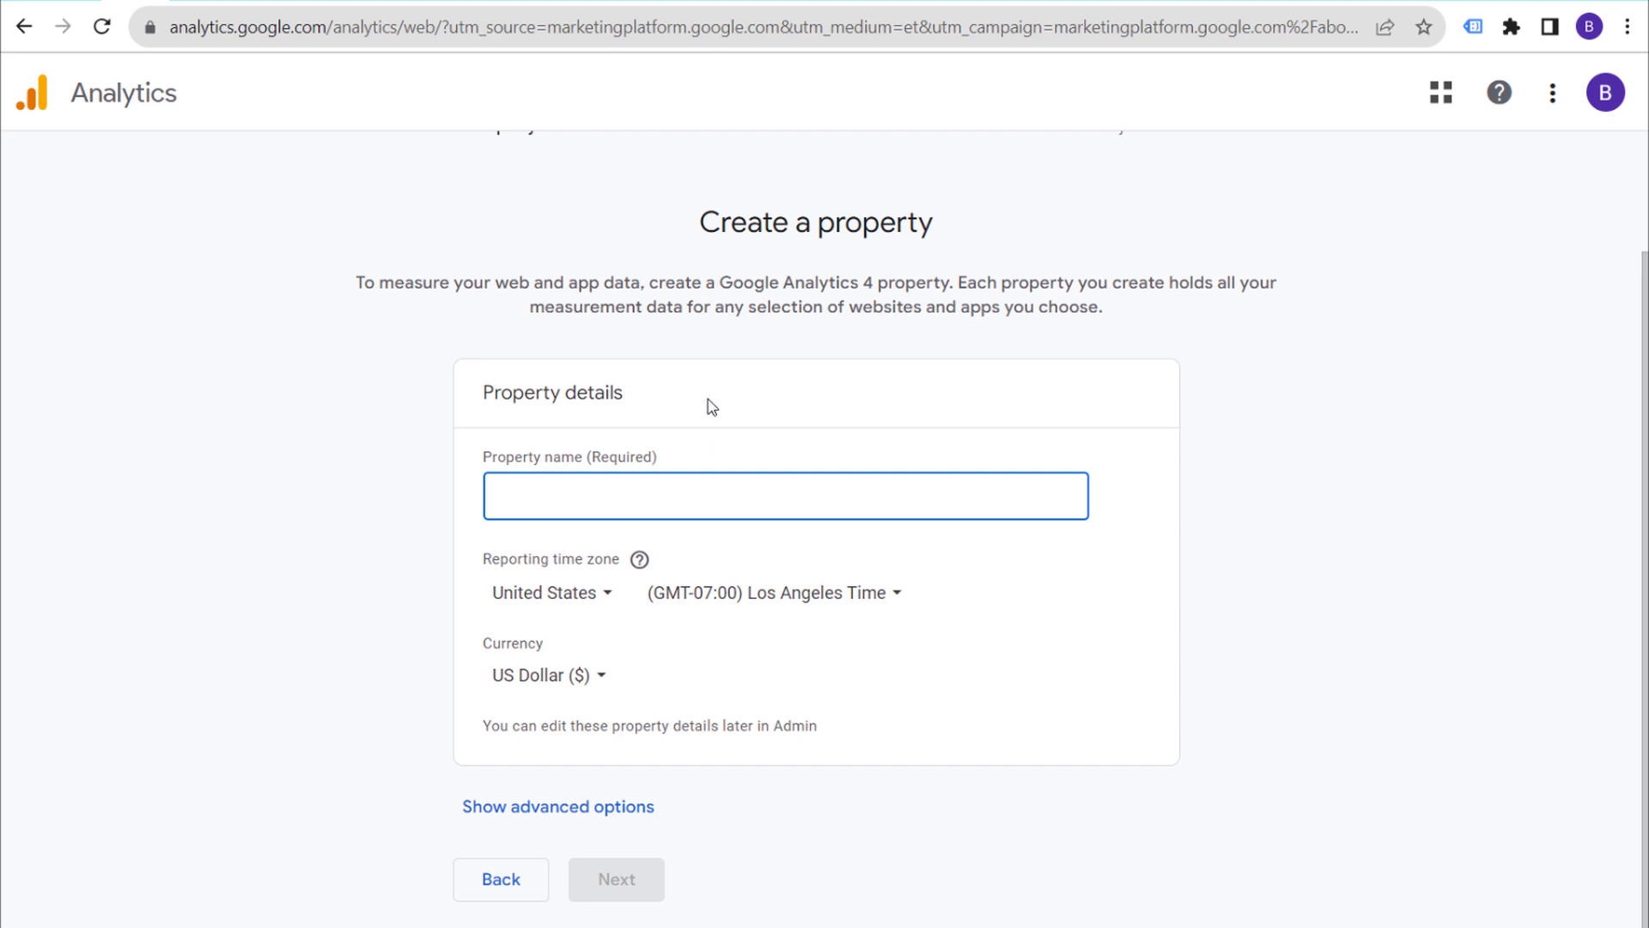
pyautogui.write('Brick')
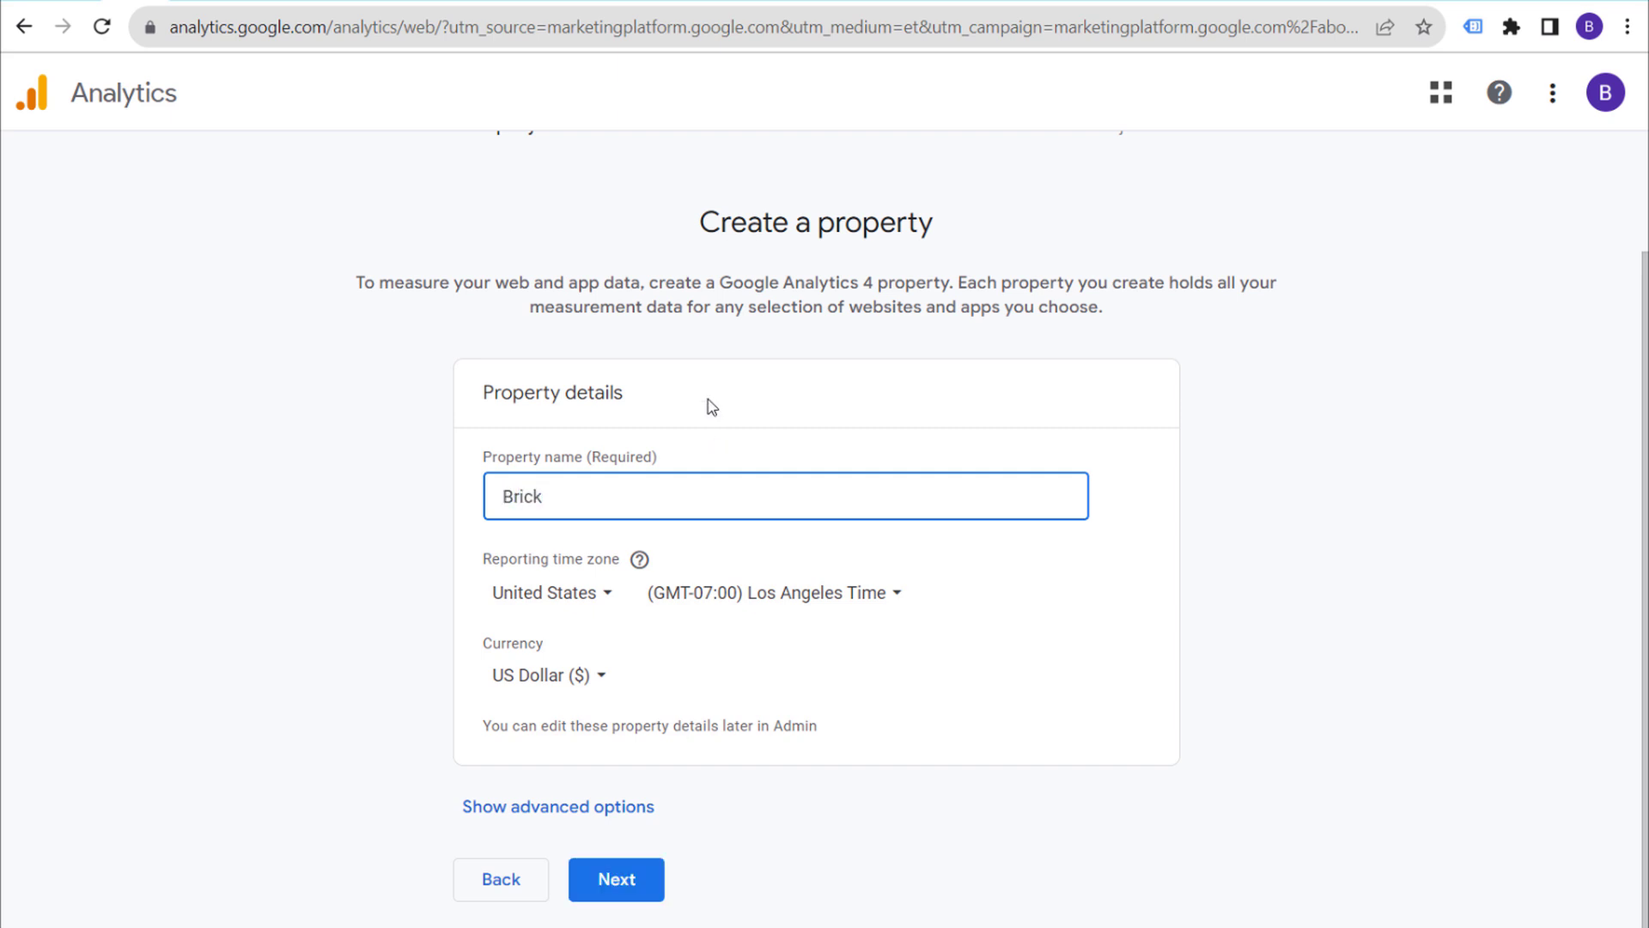
pyautogui.write('Pop.com')
# Set the reporting time zone to (GMT-04:00) New York Time, show advanced options, and continue.
pyautogui.click(855, 601)
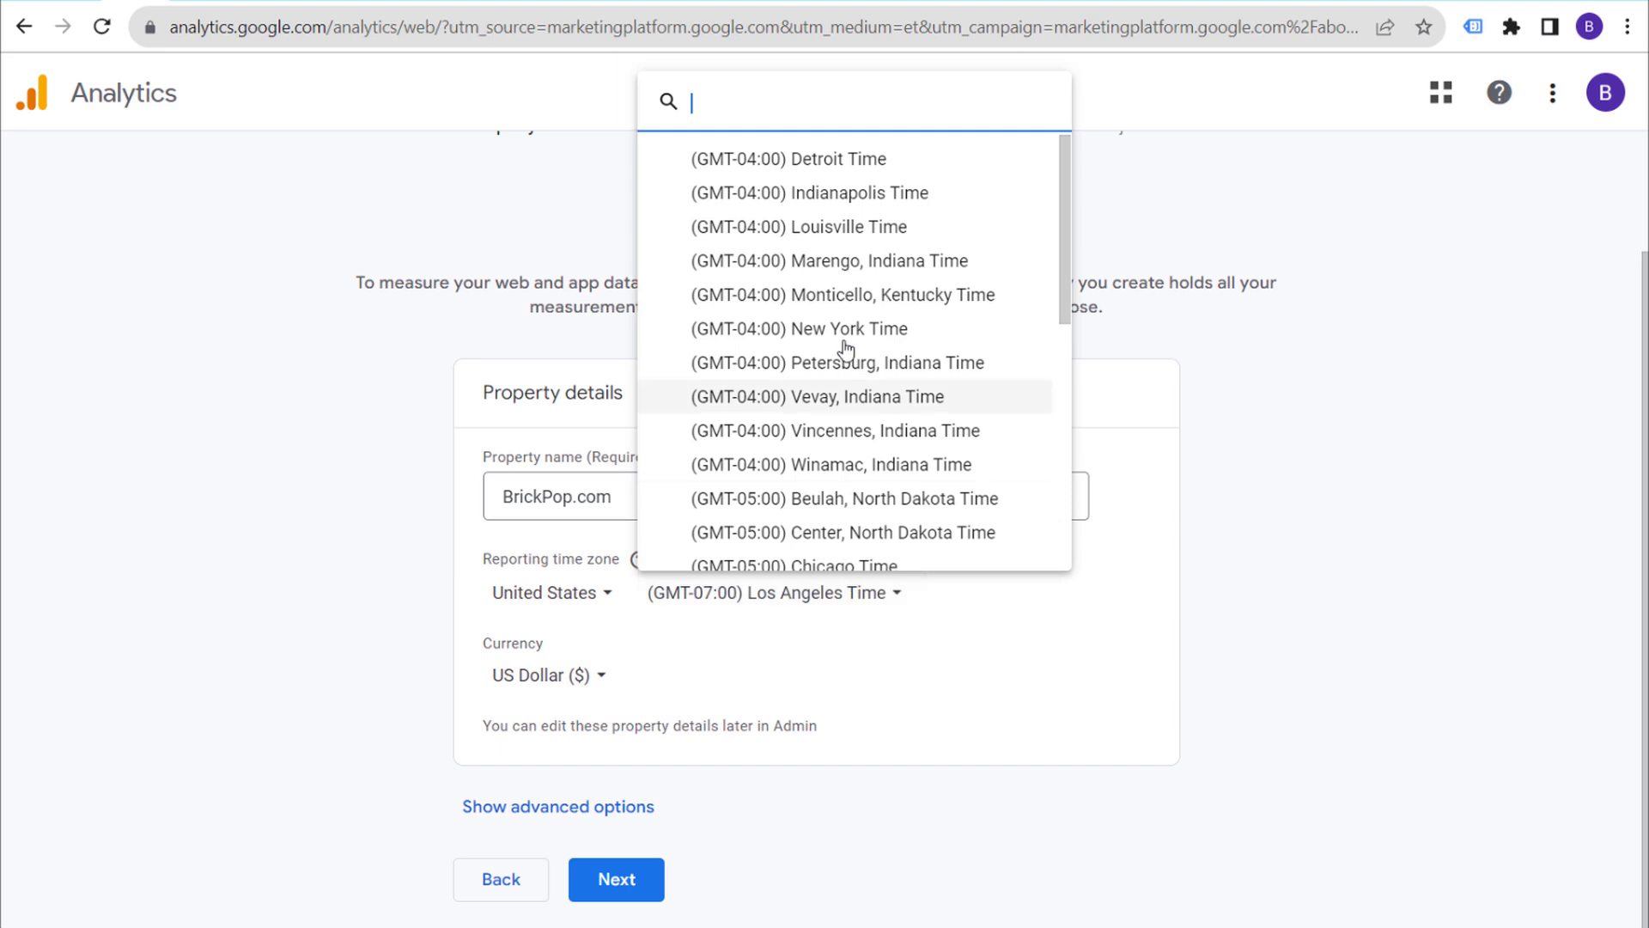
pyautogui.scroll(-3, 842, 325)
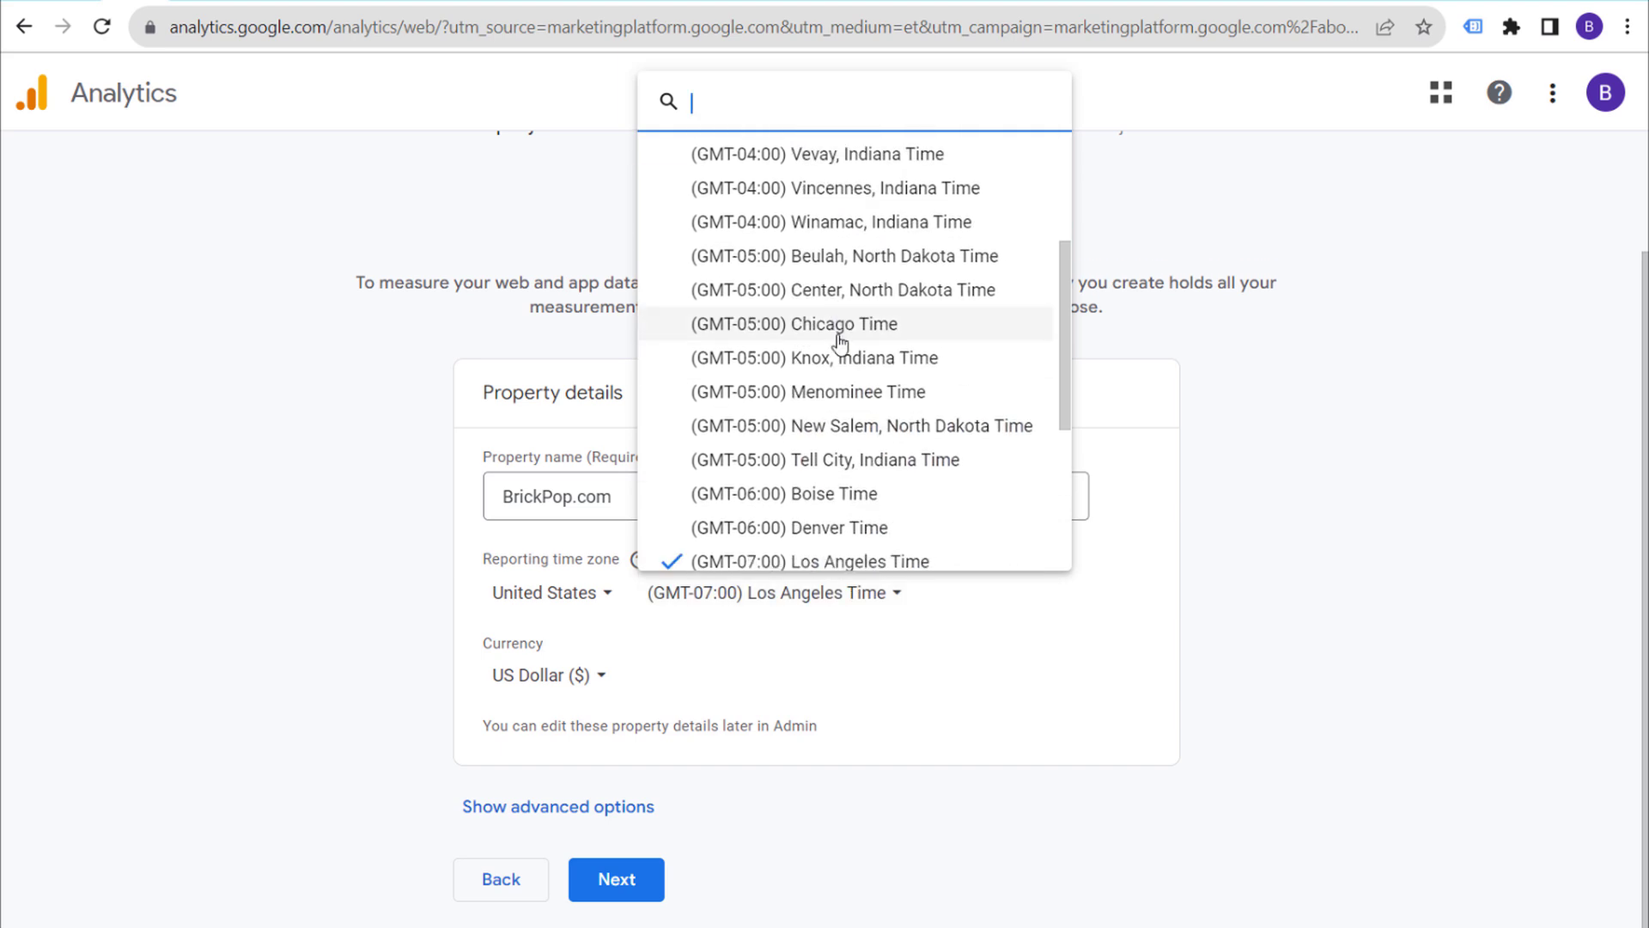
pyautogui.scroll(-2, 840, 325)
pyautogui.scroll(4, 840, 325)
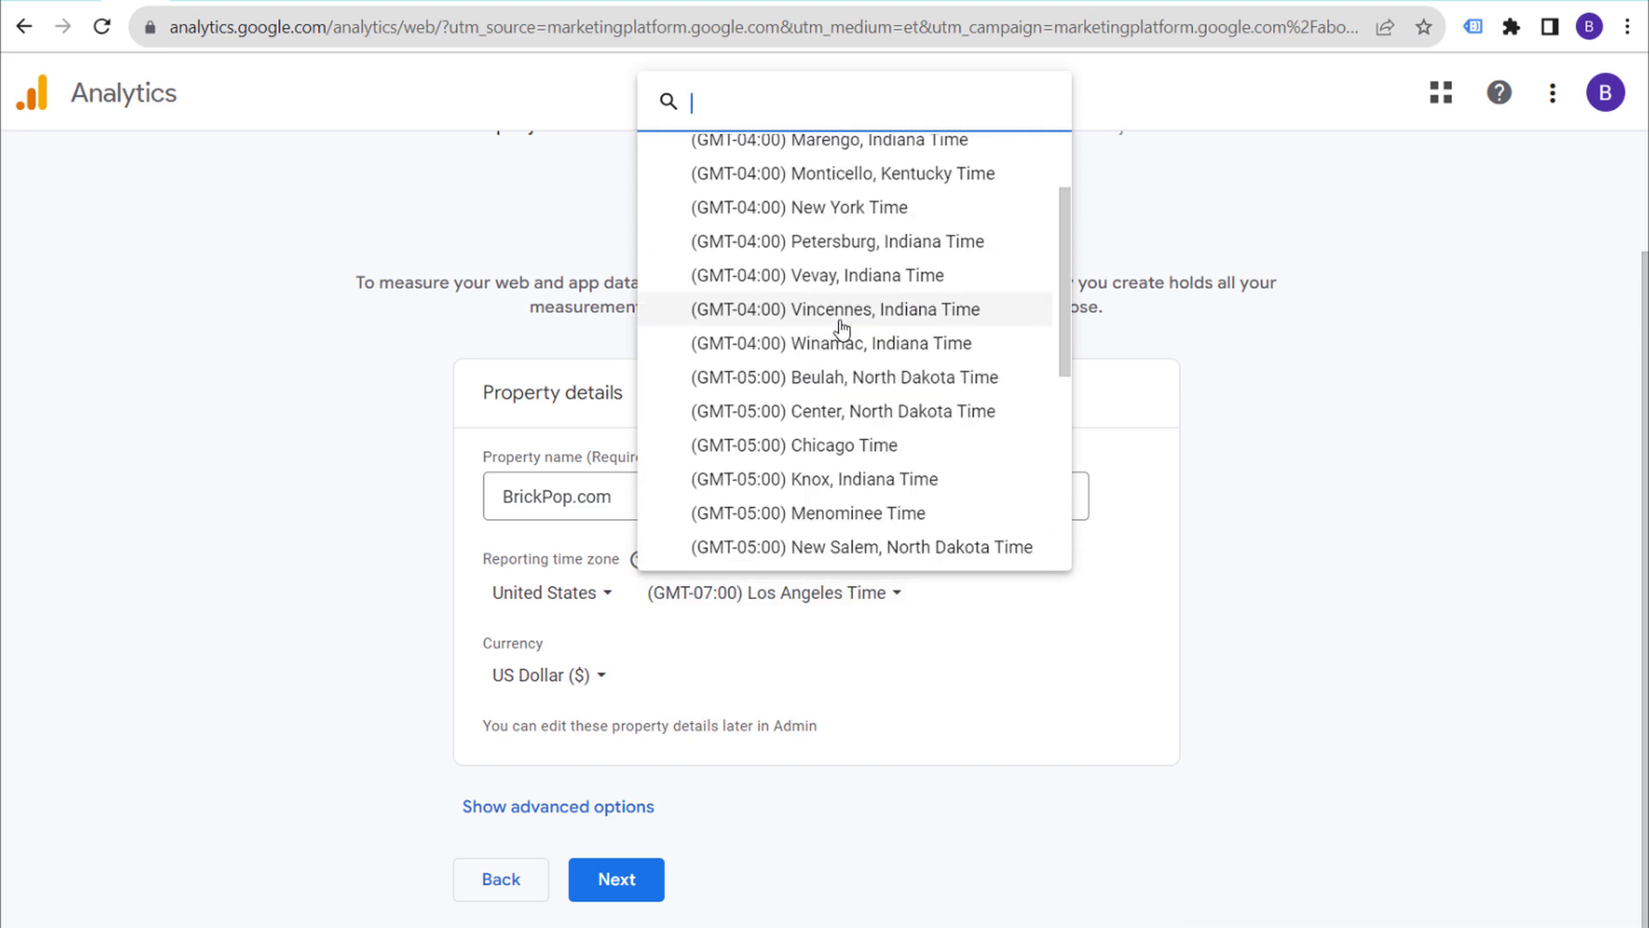
pyautogui.click(870, 210)
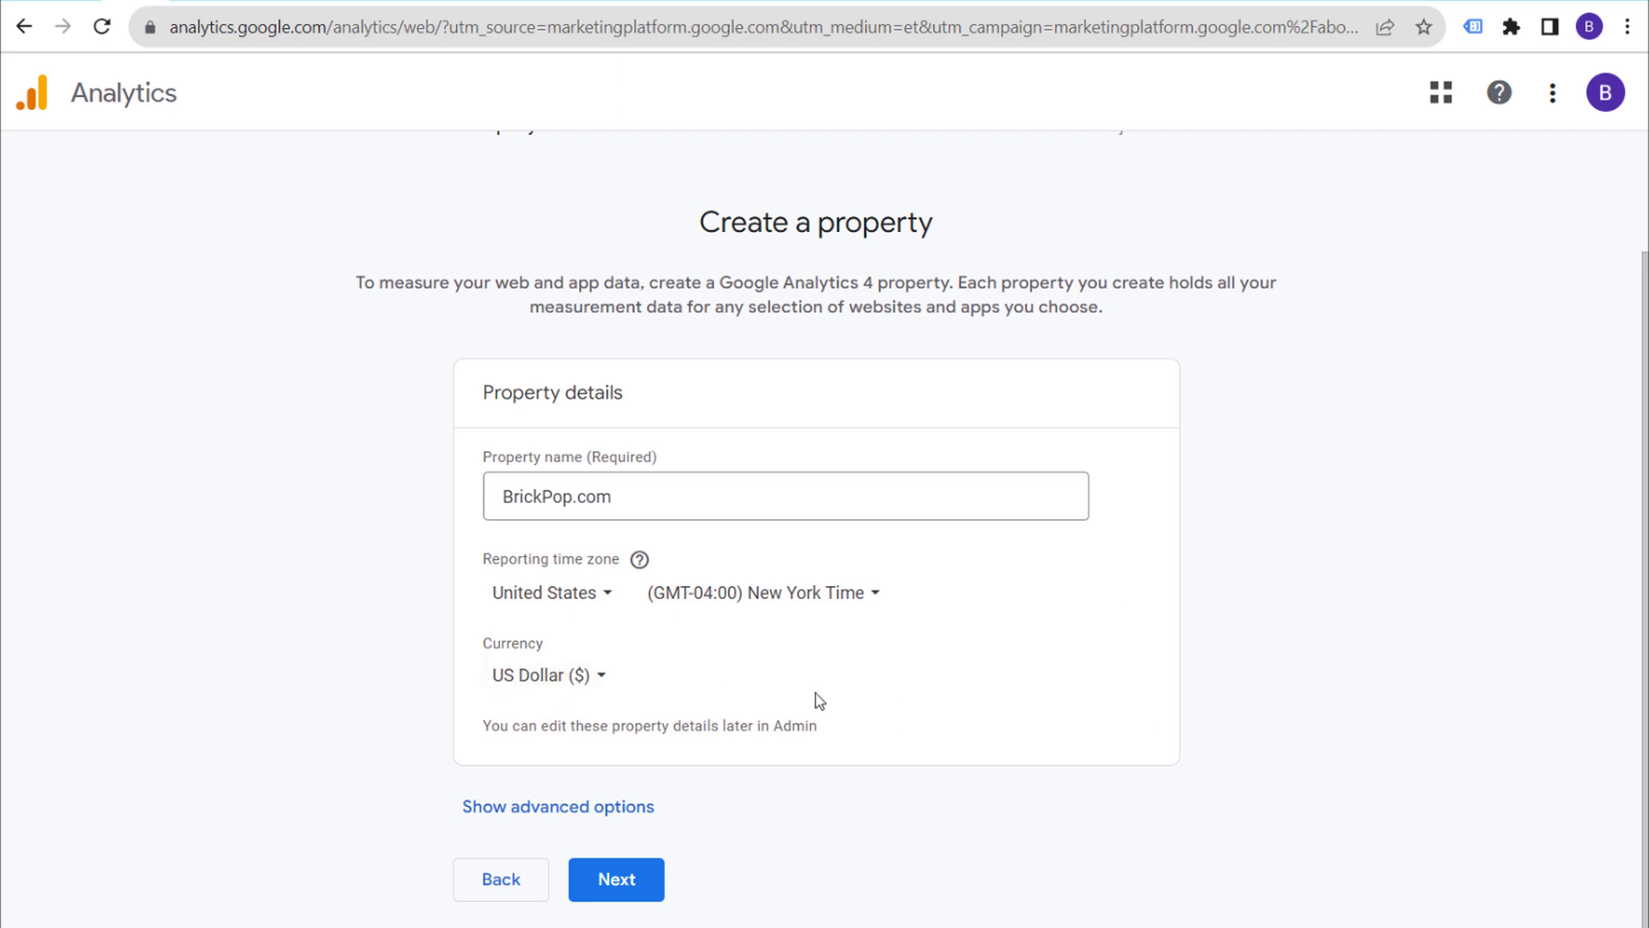
pyautogui.click(556, 809)
pyautogui.scroll(-3, 1253, 643)
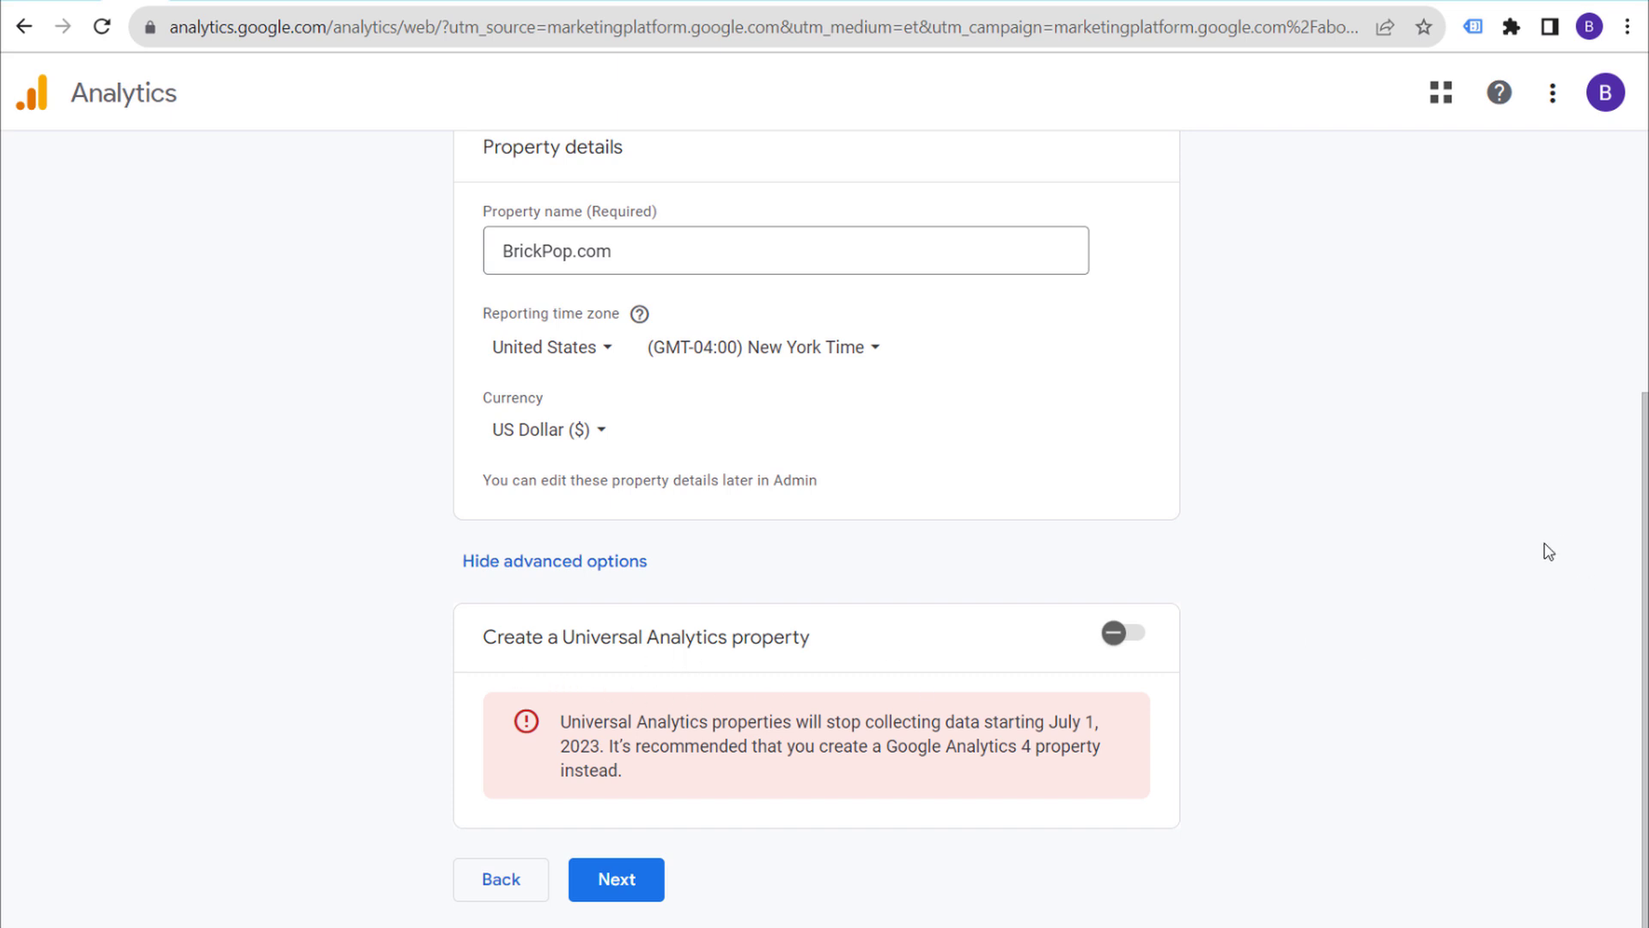
pyautogui.click(633, 882)
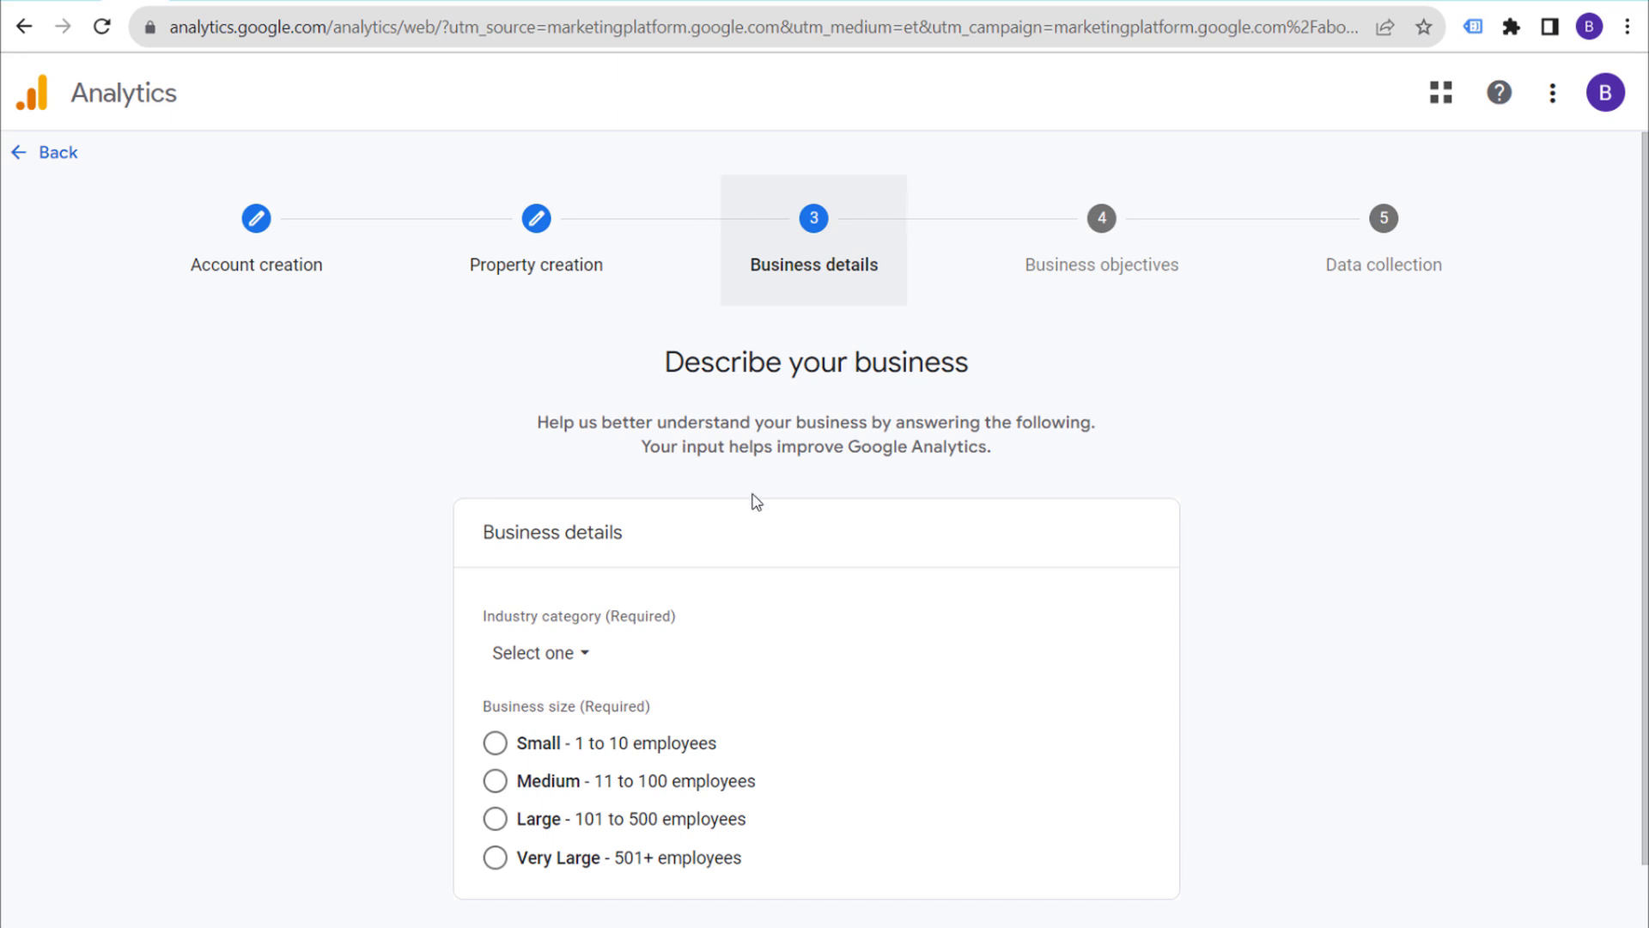
# Describe the business as Hobbies & Leisure, Small (1 to 10 employees).
pyautogui.scroll(-1, 1203, 455)
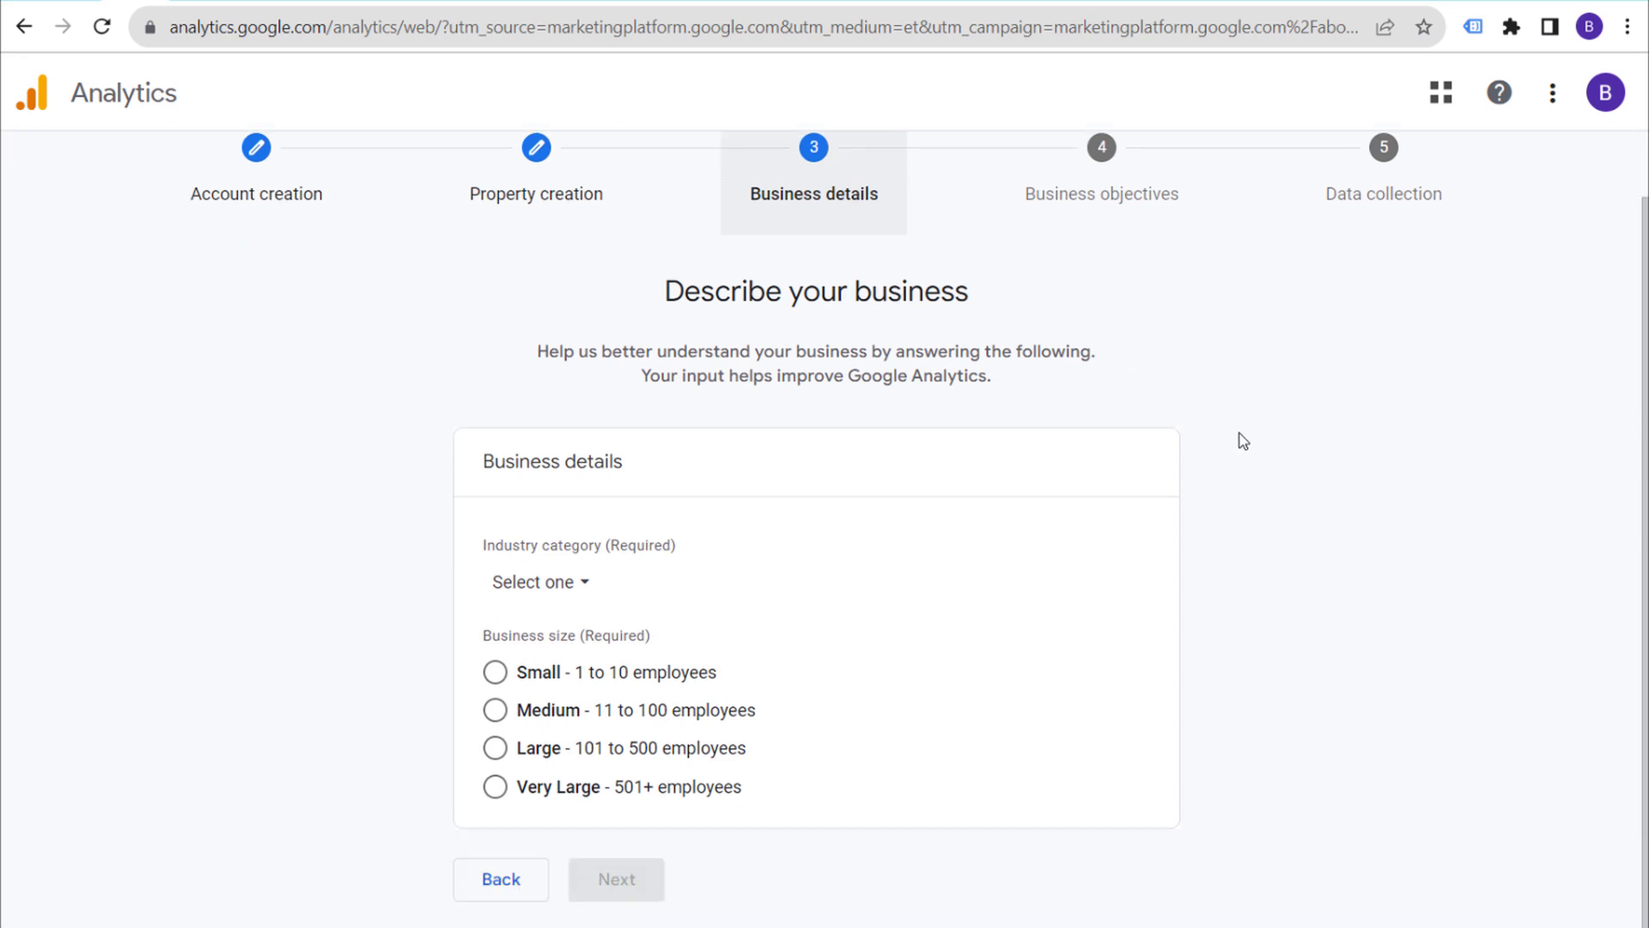
pyautogui.click(541, 581)
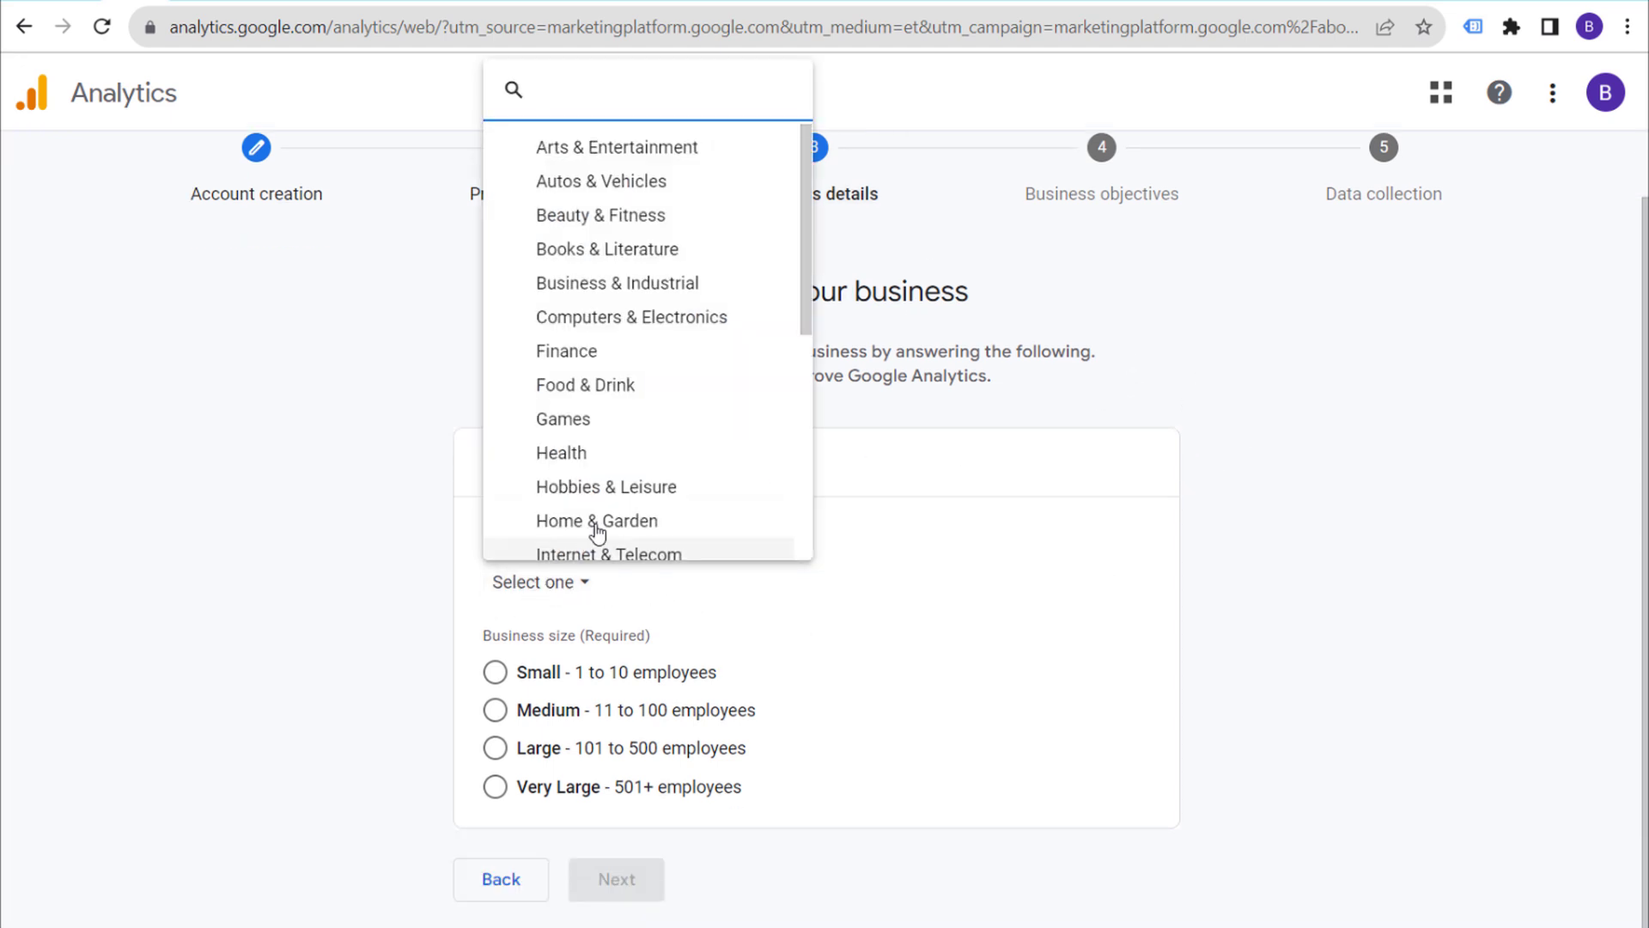
pyautogui.click(712, 488)
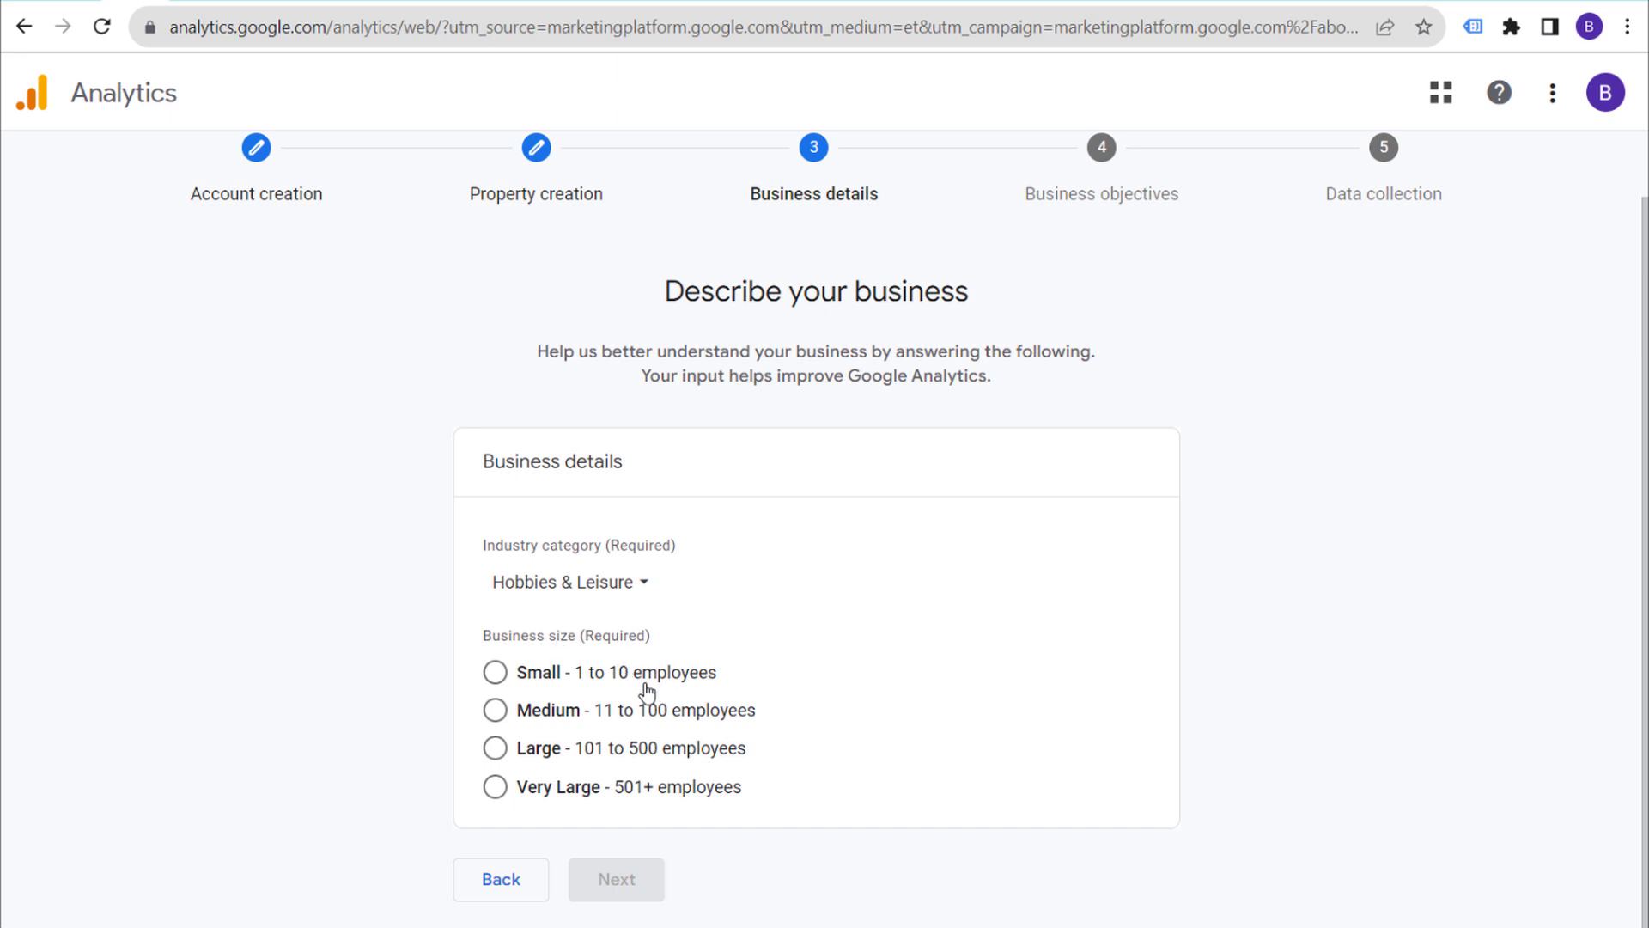
pyautogui.click(498, 675)
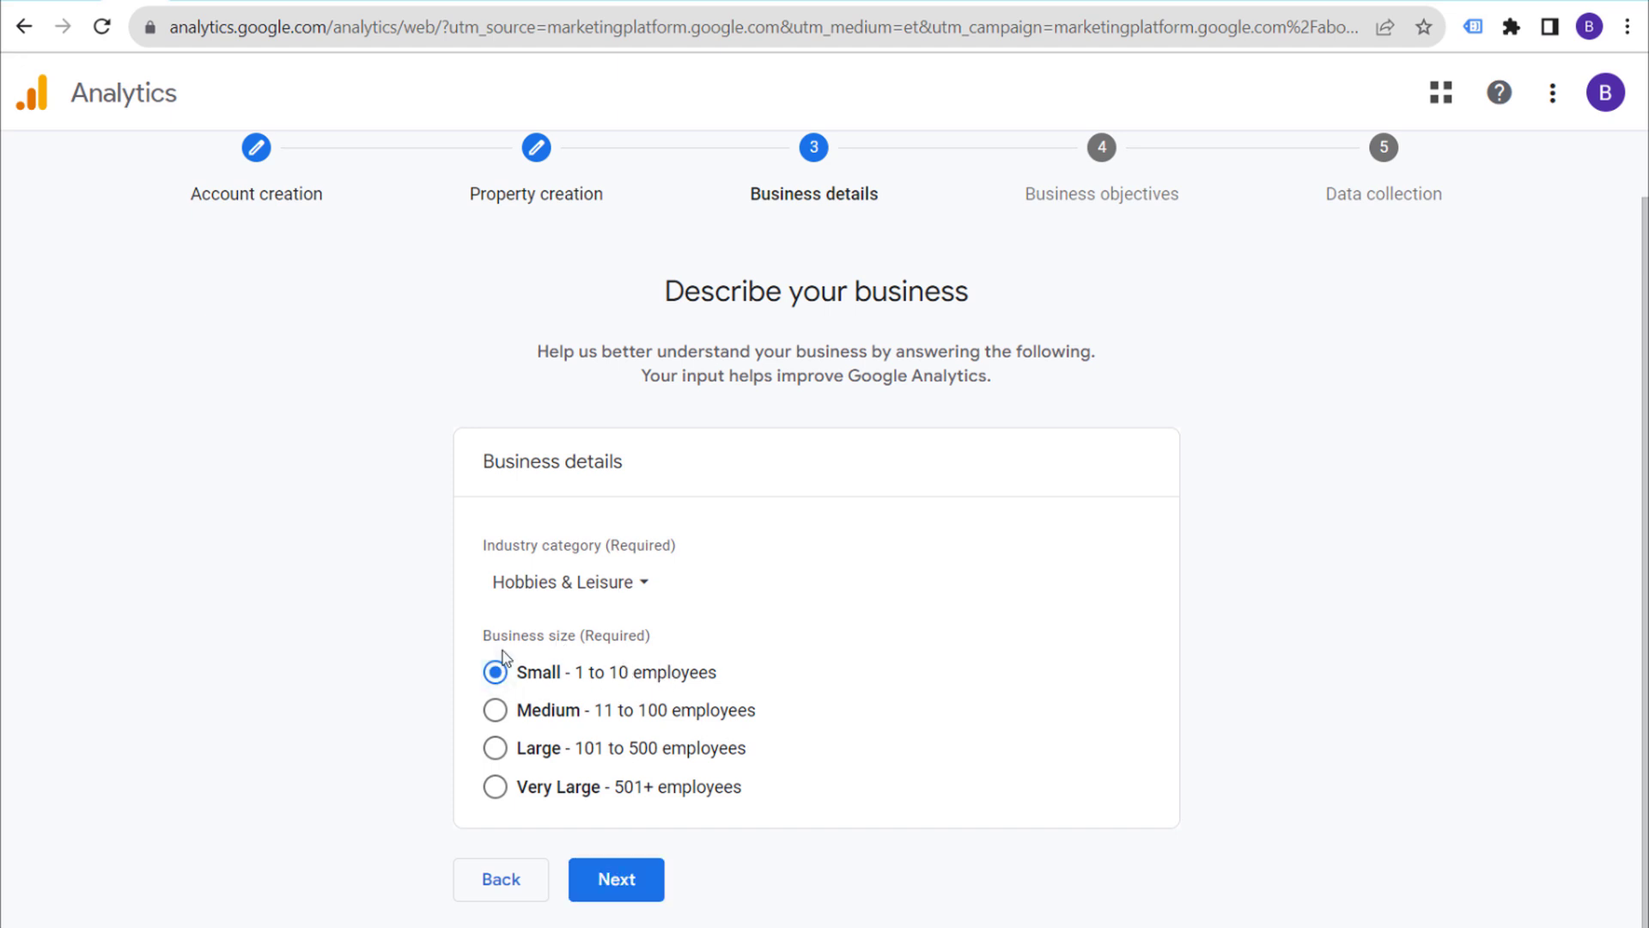
pyautogui.click(629, 878)
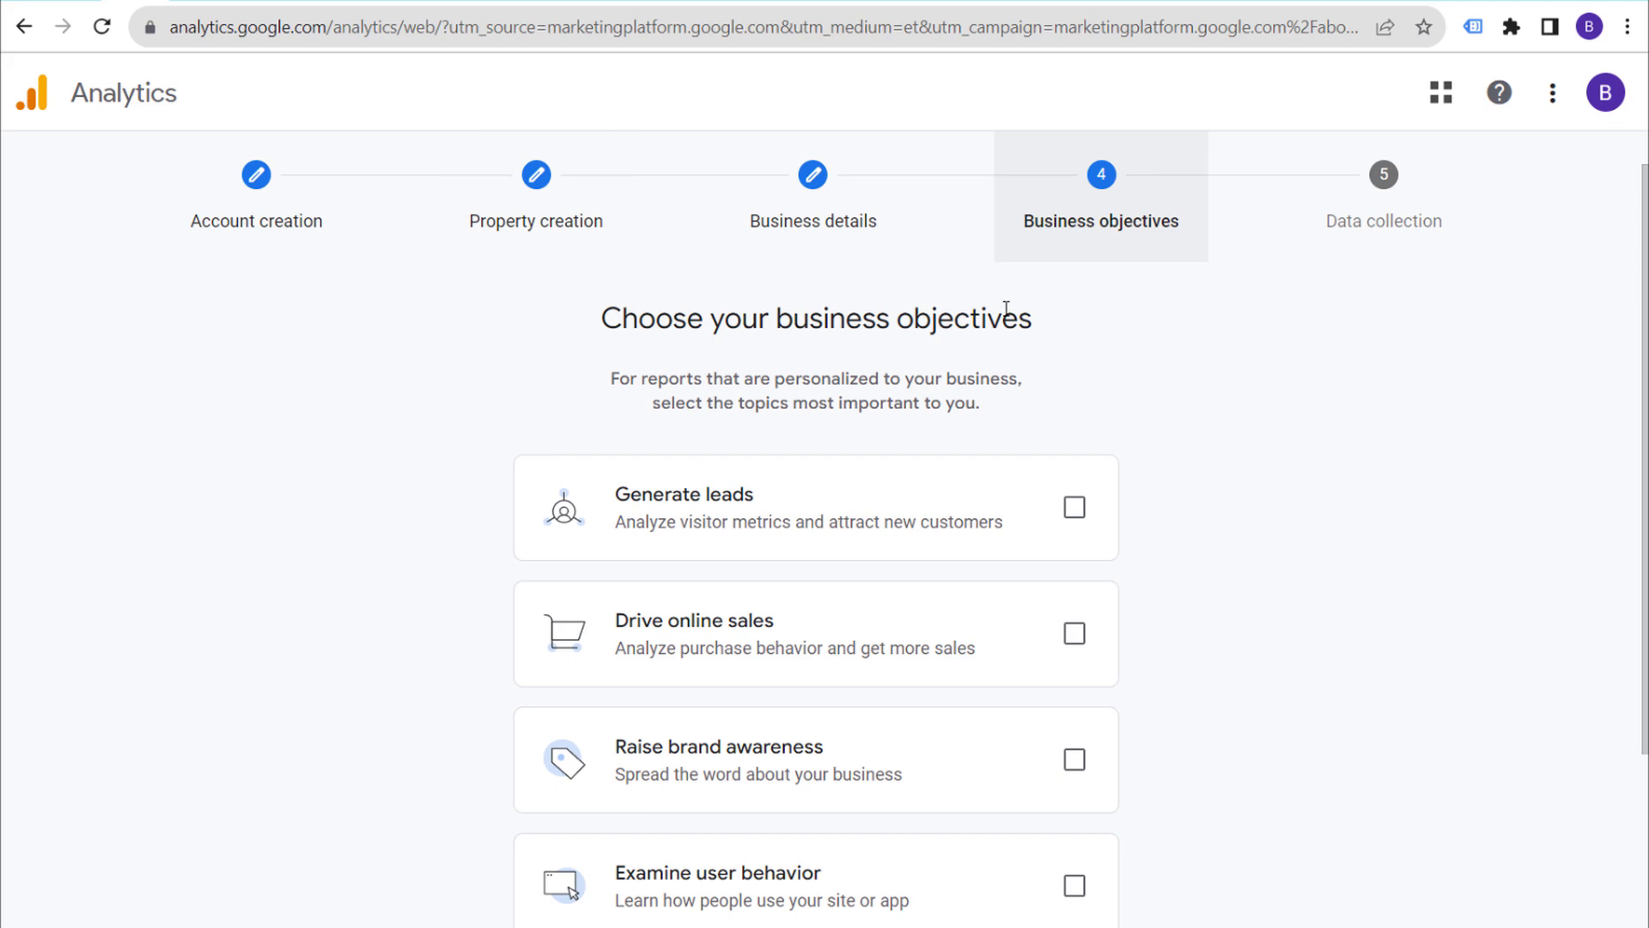
# Choose the Get baseline reports objective and create the account and property.
pyautogui.scroll(-3, 1248, 369)
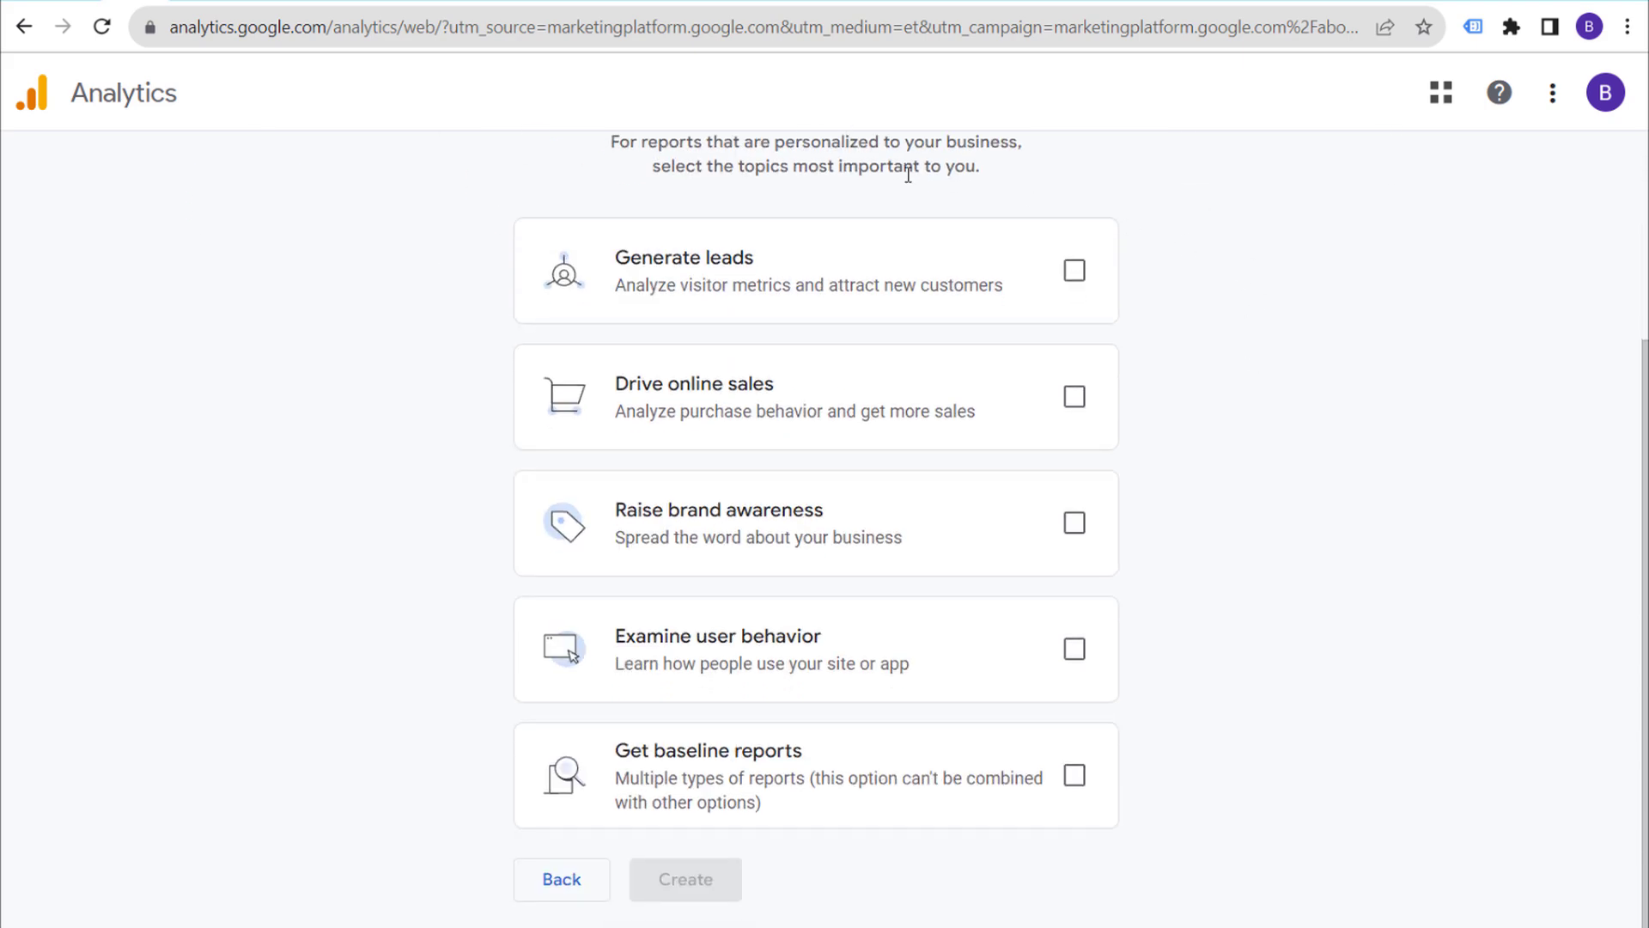
pyautogui.scroll(2, 813, 212)
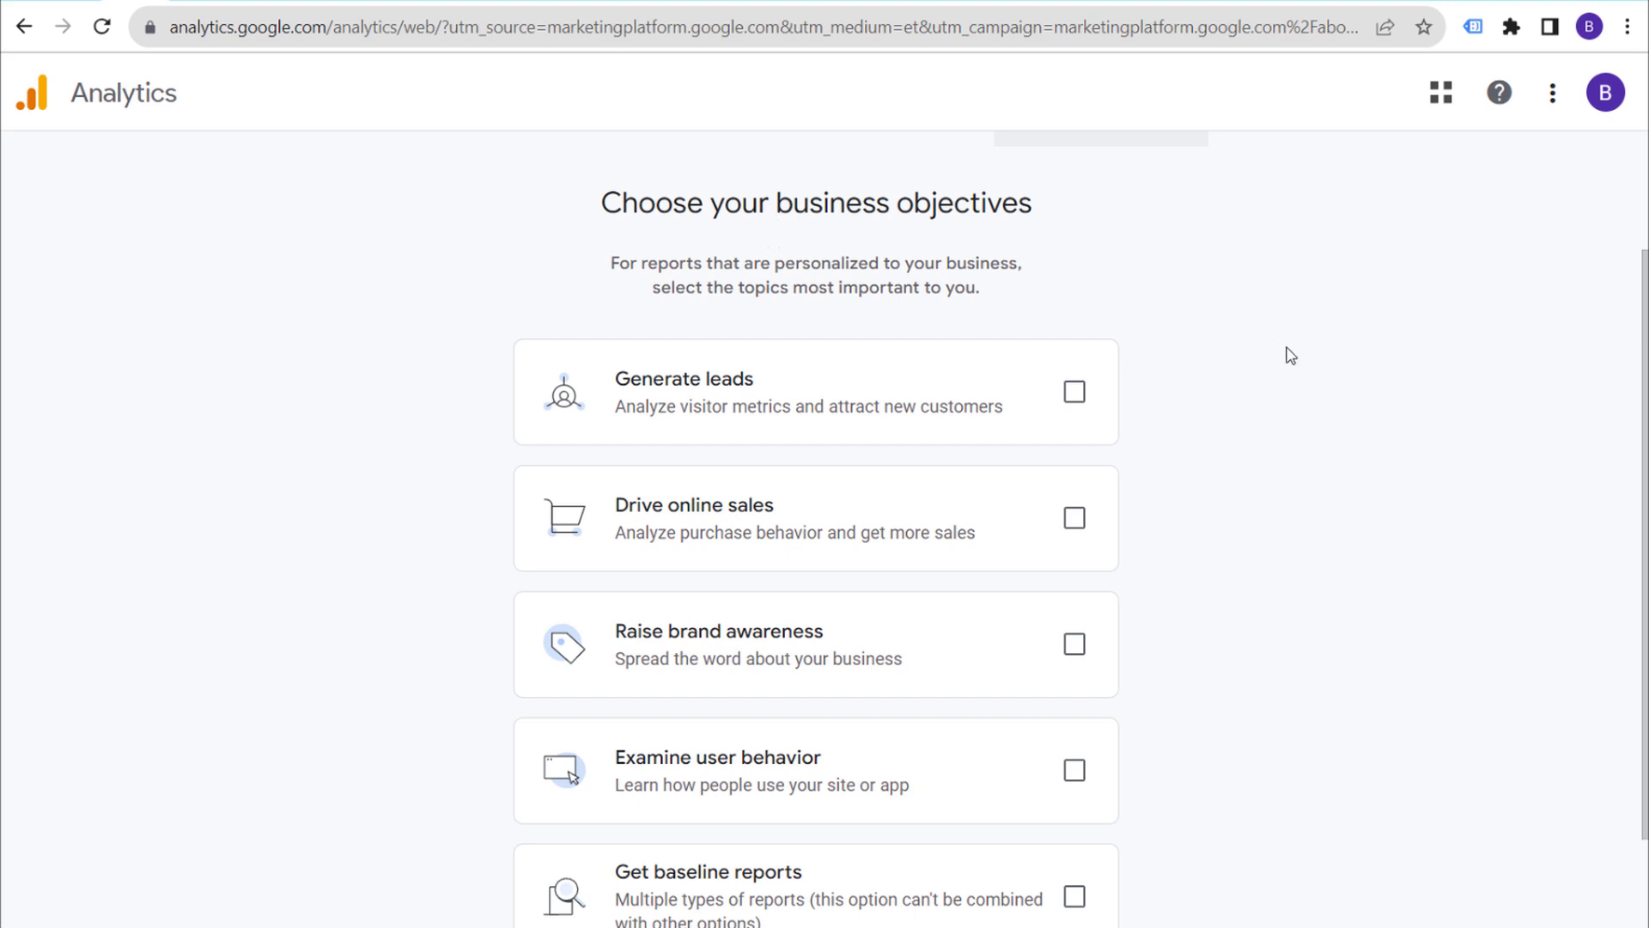
pyautogui.scroll(-2, 1290, 354)
pyautogui.click(1074, 776)
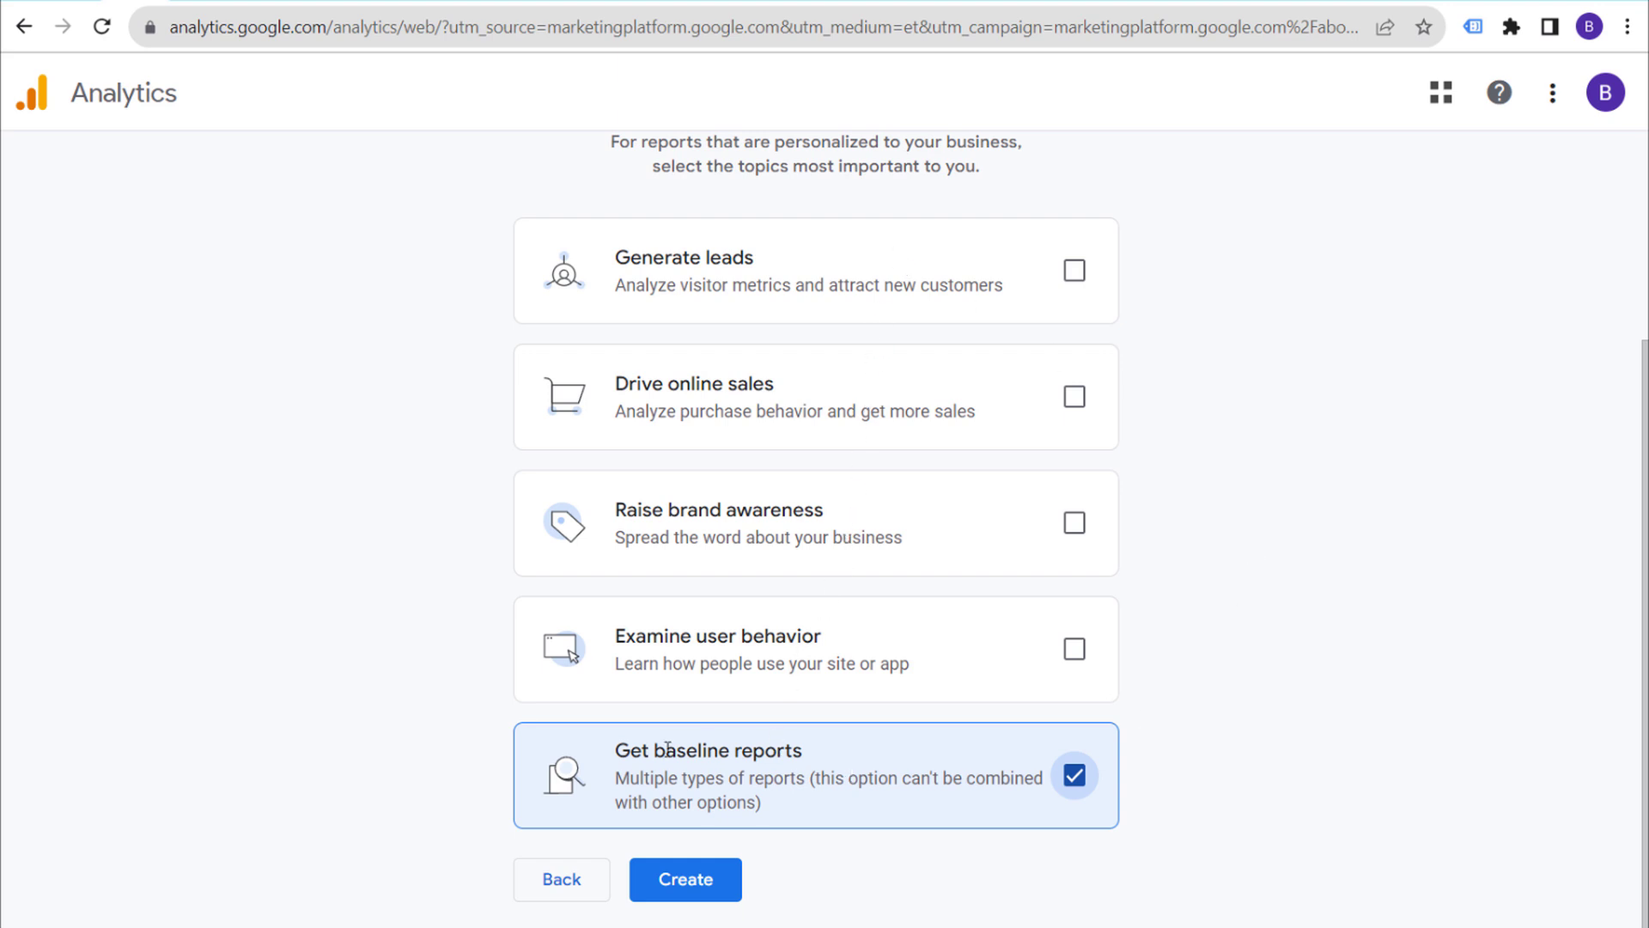
pyautogui.click(670, 883)
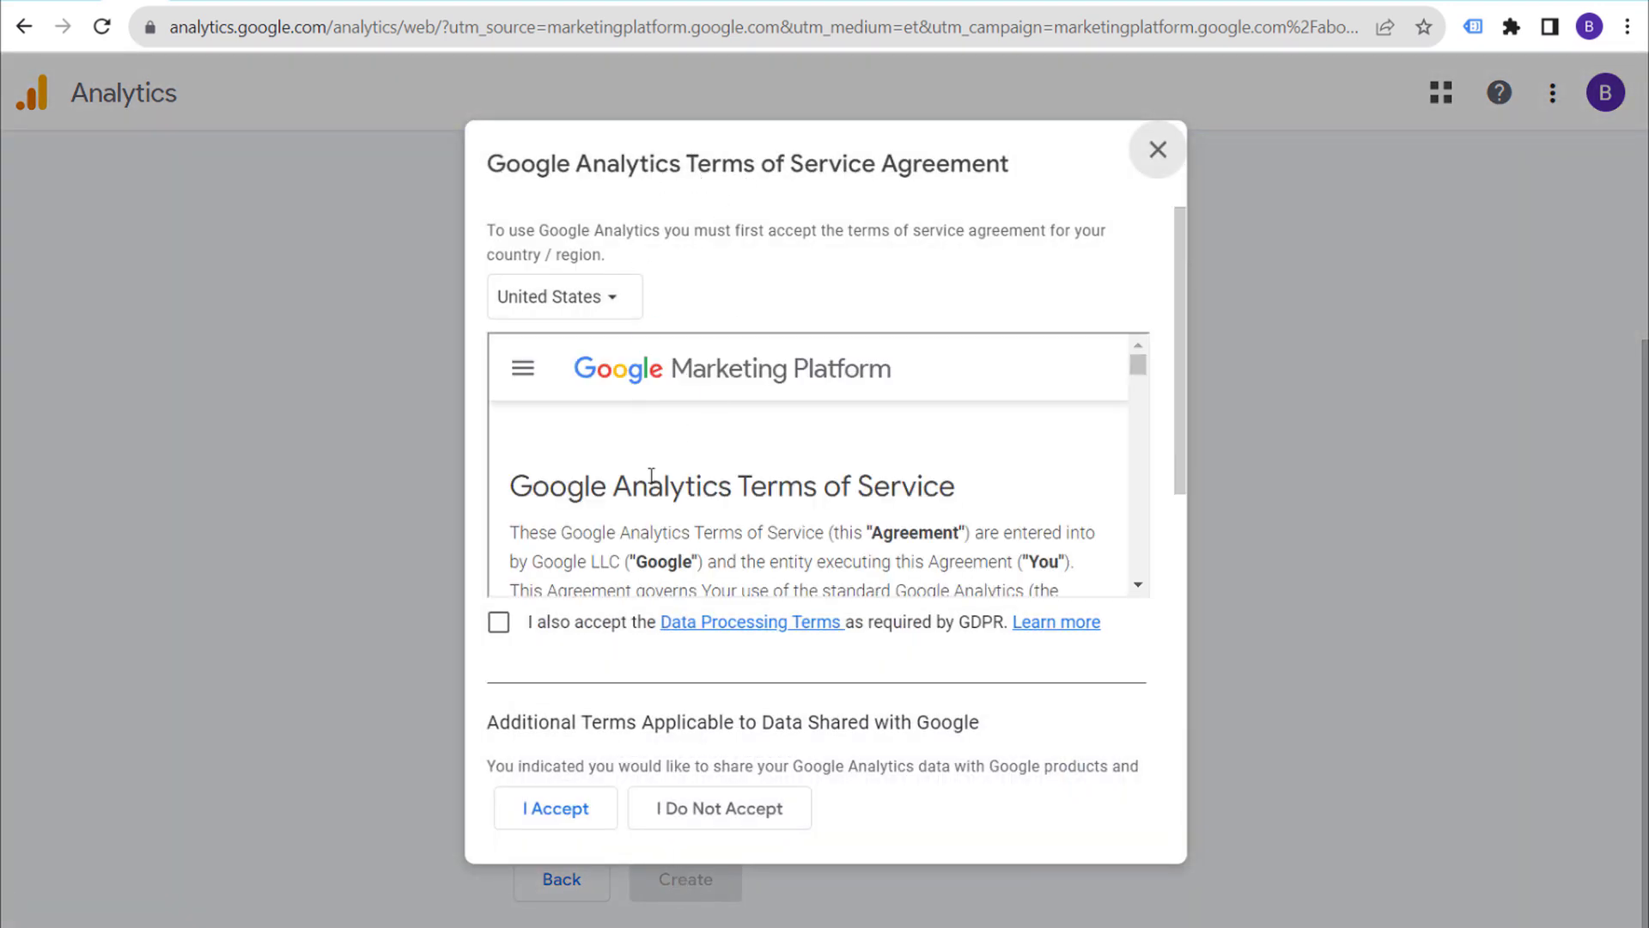
# Accept the GDPR Data Processing Terms, Measurement Controller terms, and Analytics terms of service.
pyautogui.click(499, 623)
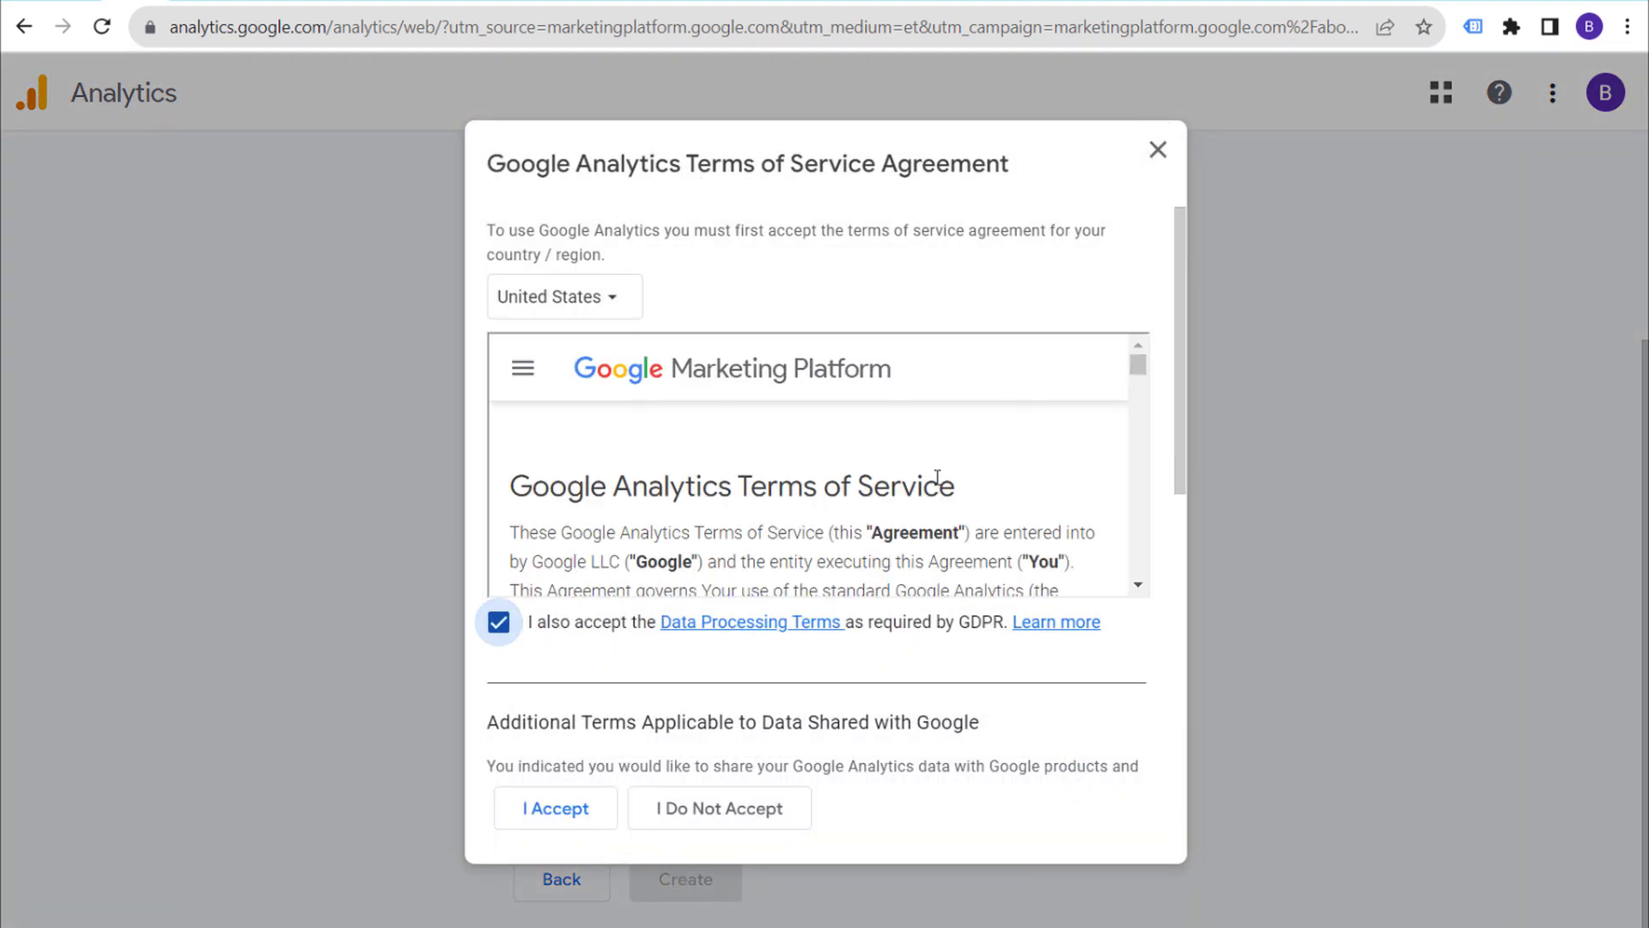
pyautogui.moveTo(1138, 365); pyautogui.dragTo(1139, 615)
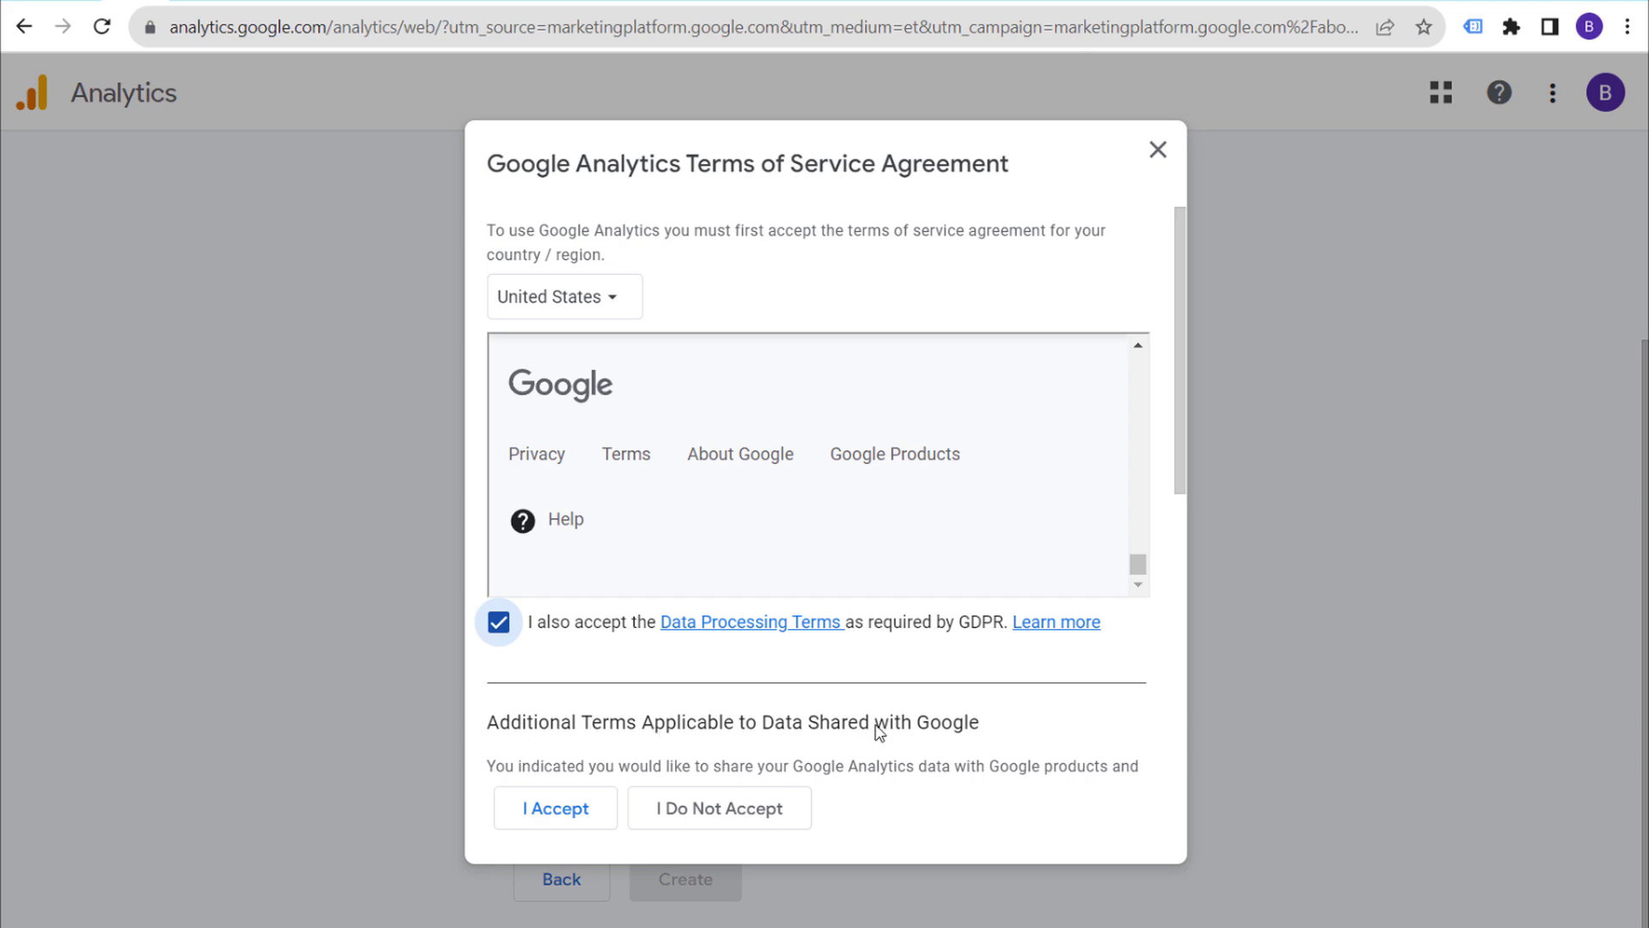
pyautogui.click(534, 804)
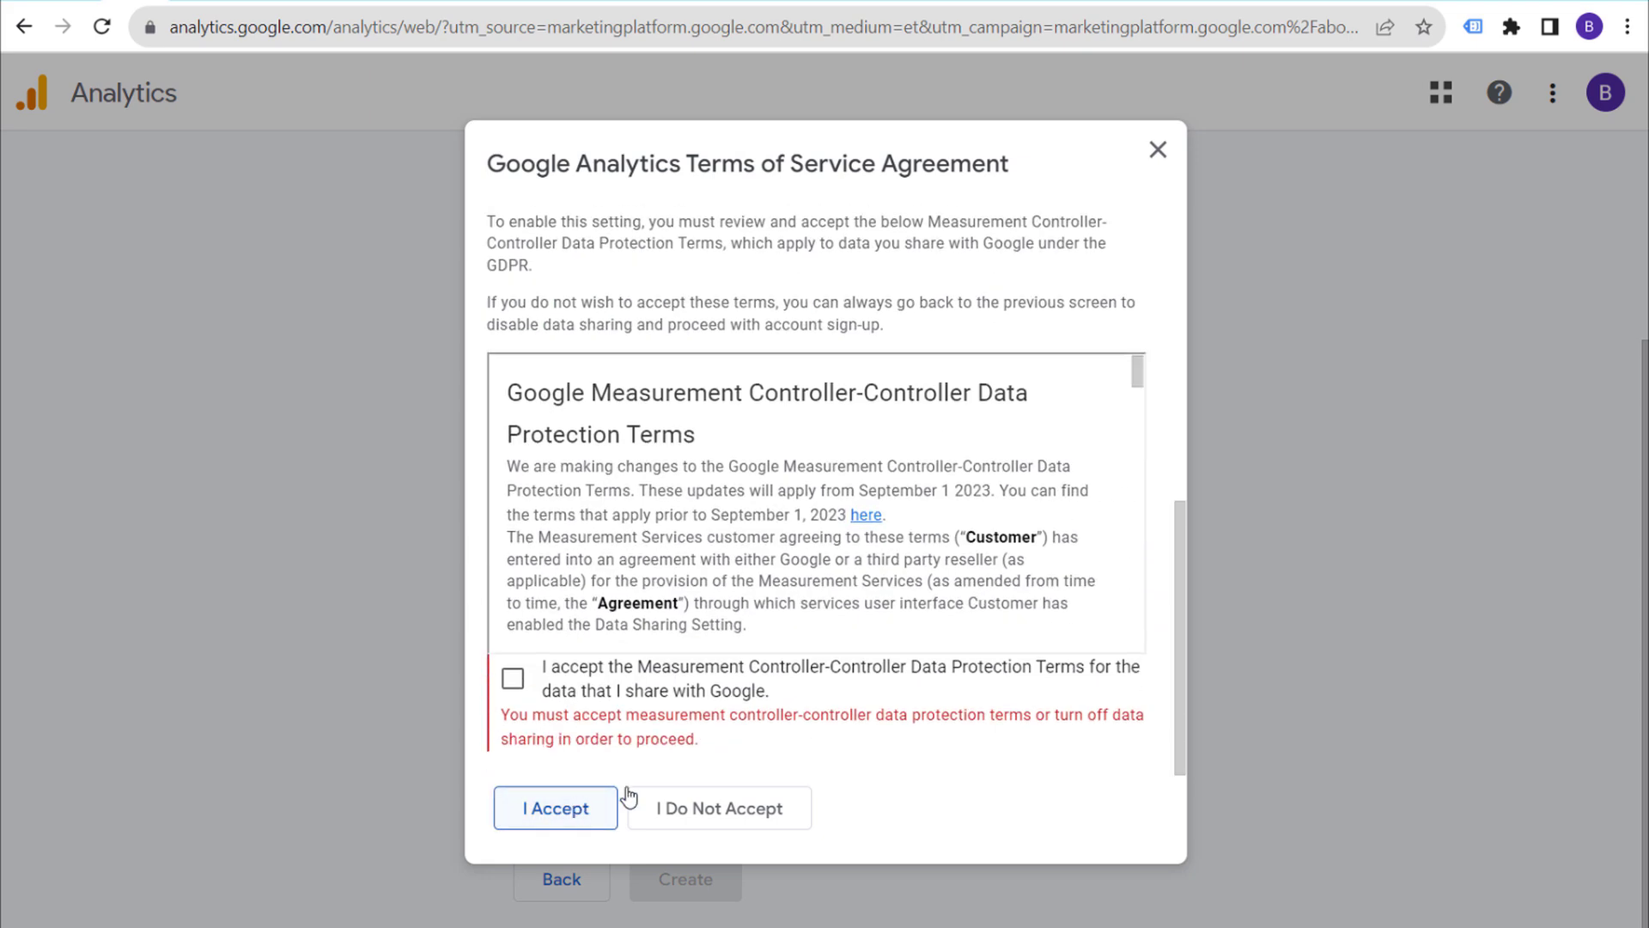
pyautogui.click(513, 680)
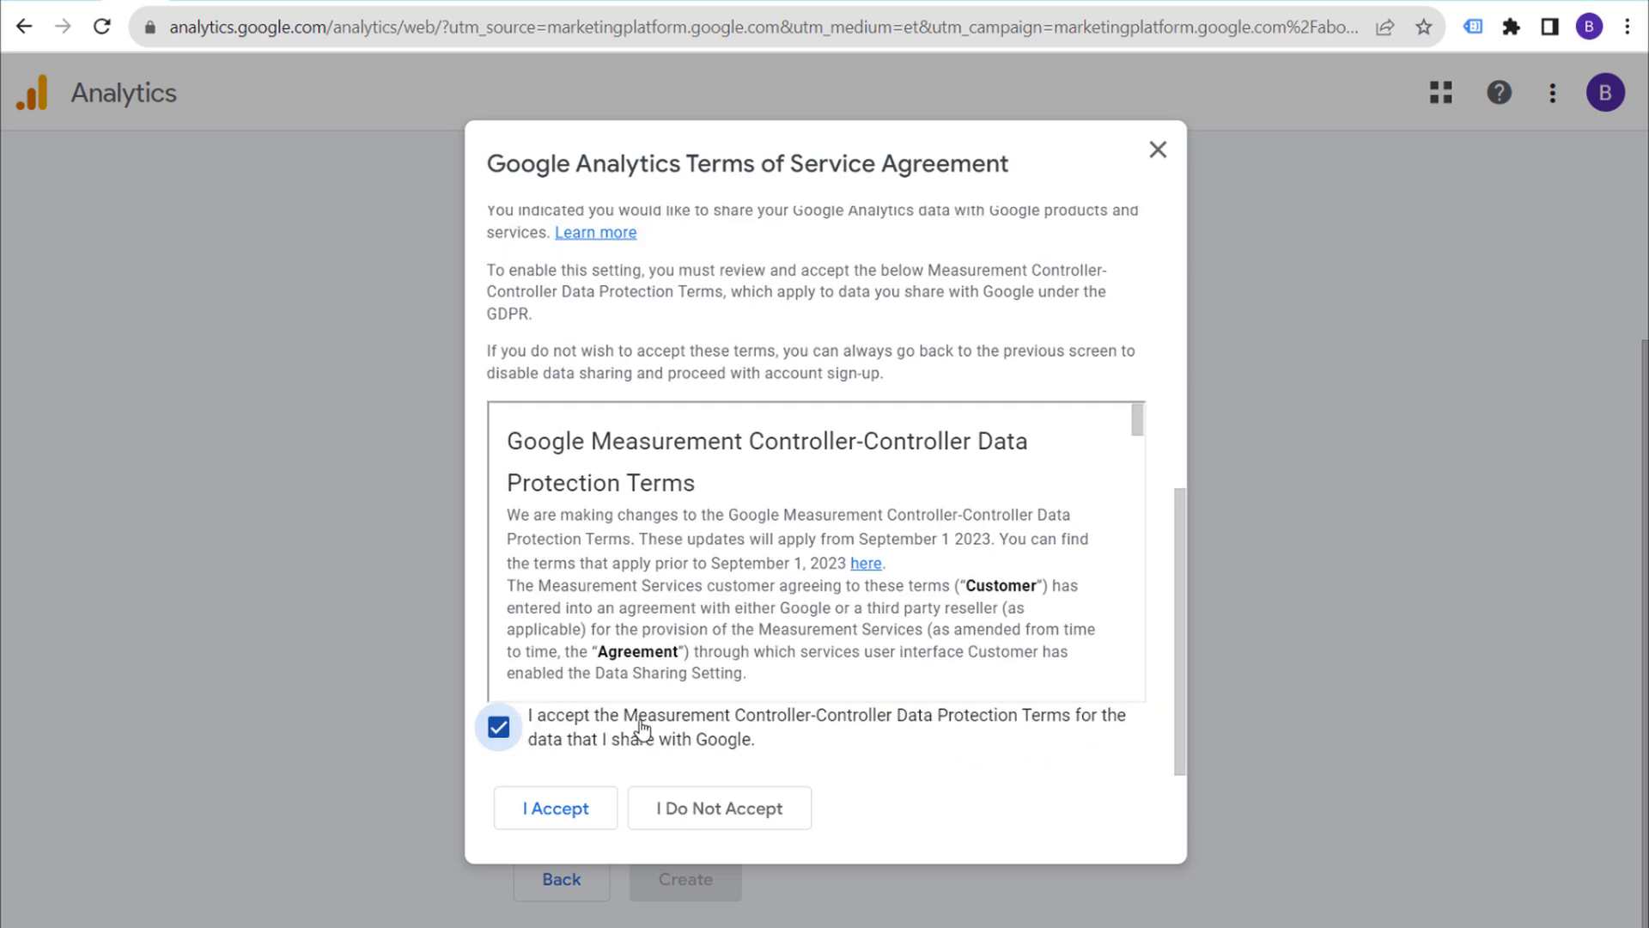
pyautogui.click(558, 808)
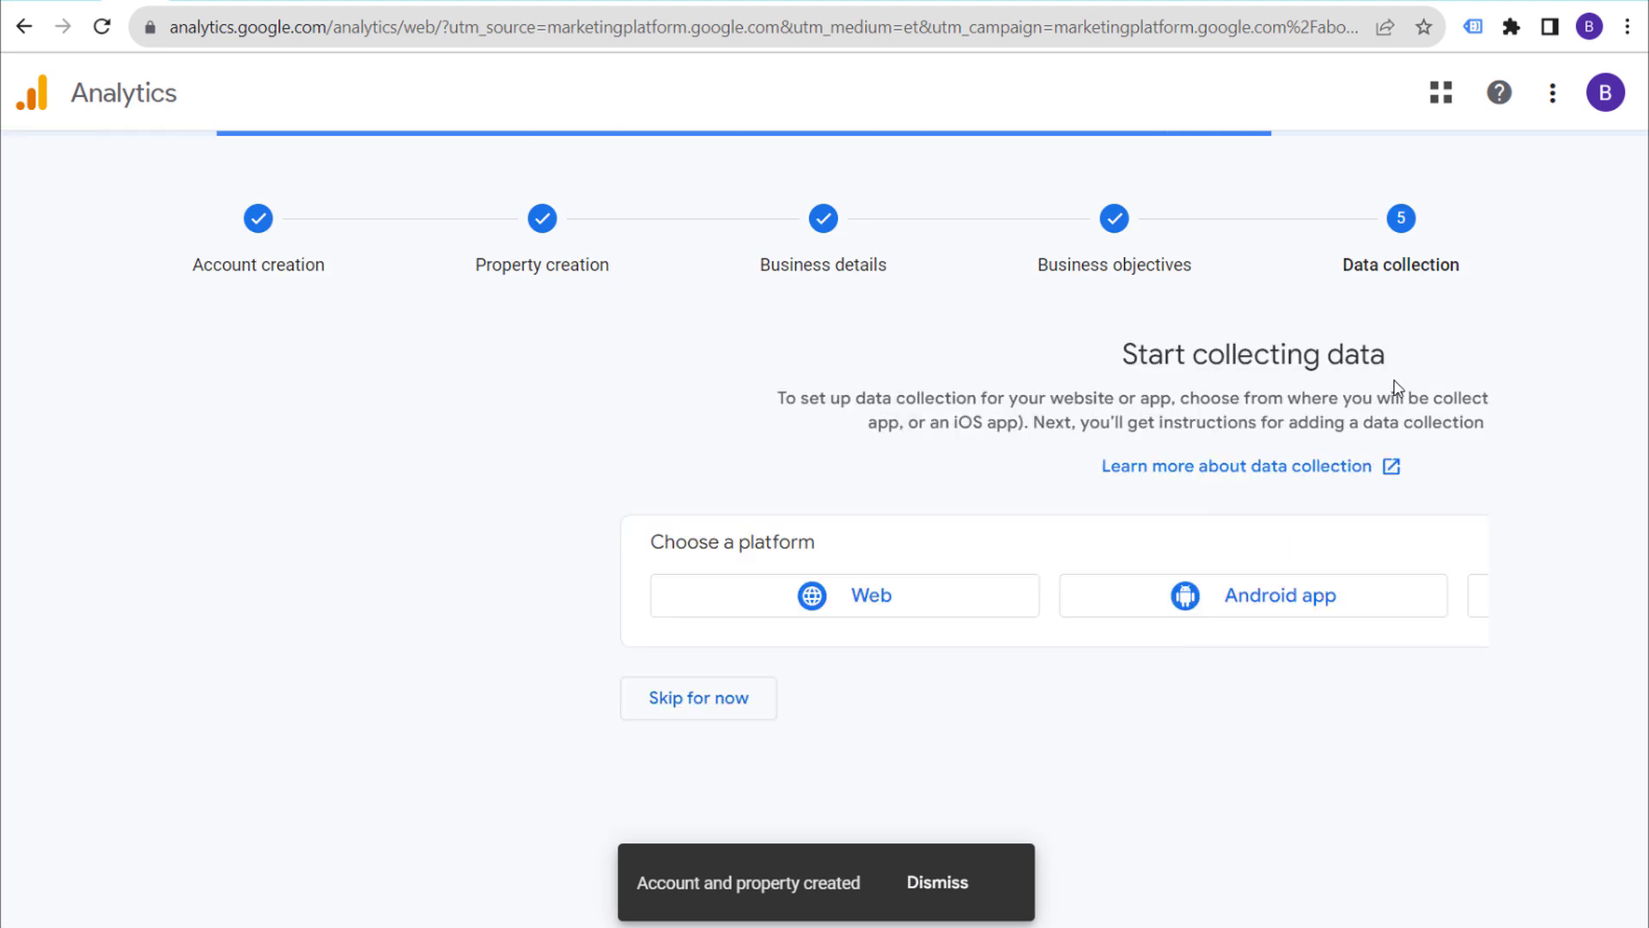
# Create a Web data stream for brickpop.com with stream name BrickPop.com.
pyautogui.moveTo(696, 359); pyautogui.dragTo(1135, 369)
pyautogui.click(1042, 349)
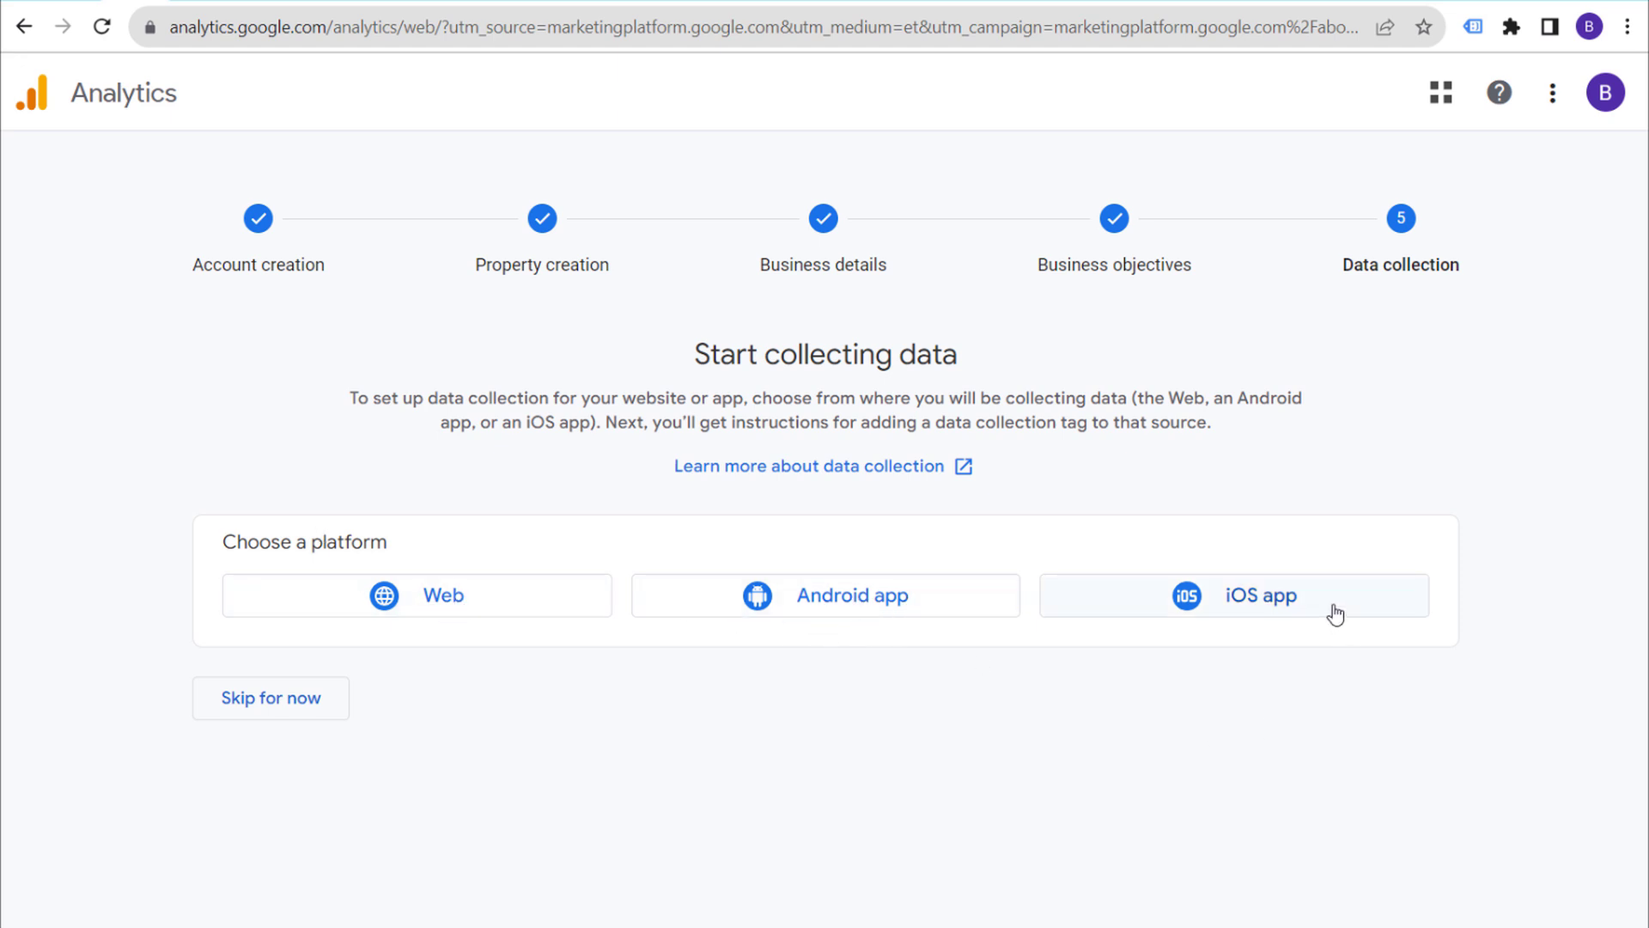
pyautogui.click(423, 605)
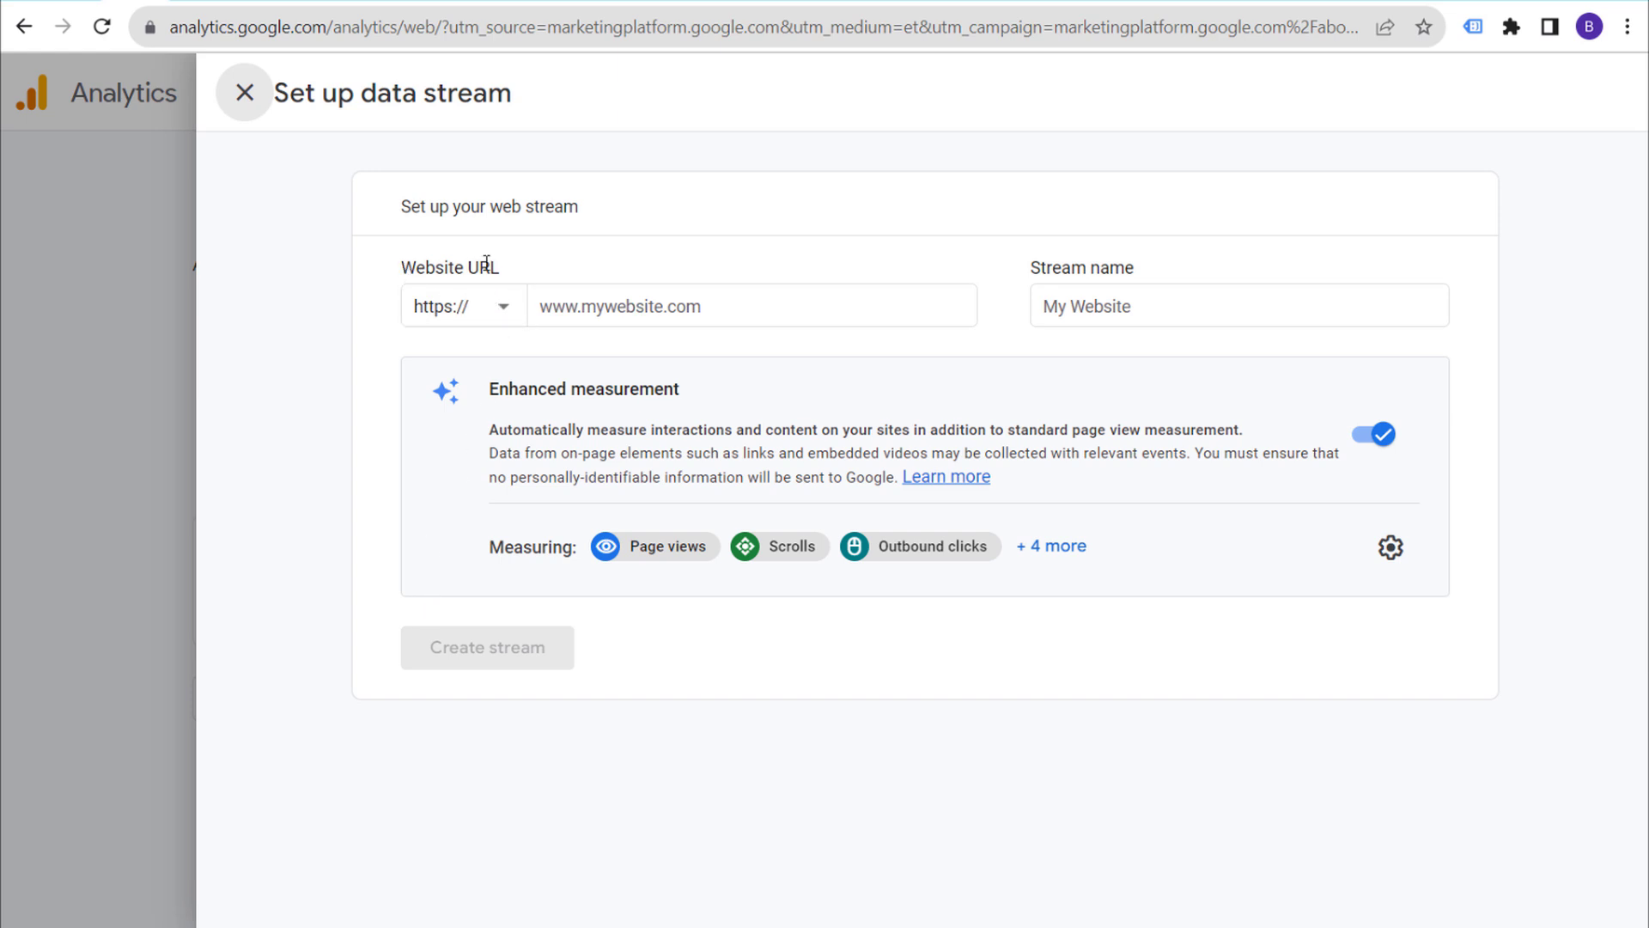
pyautogui.click(646, 314)
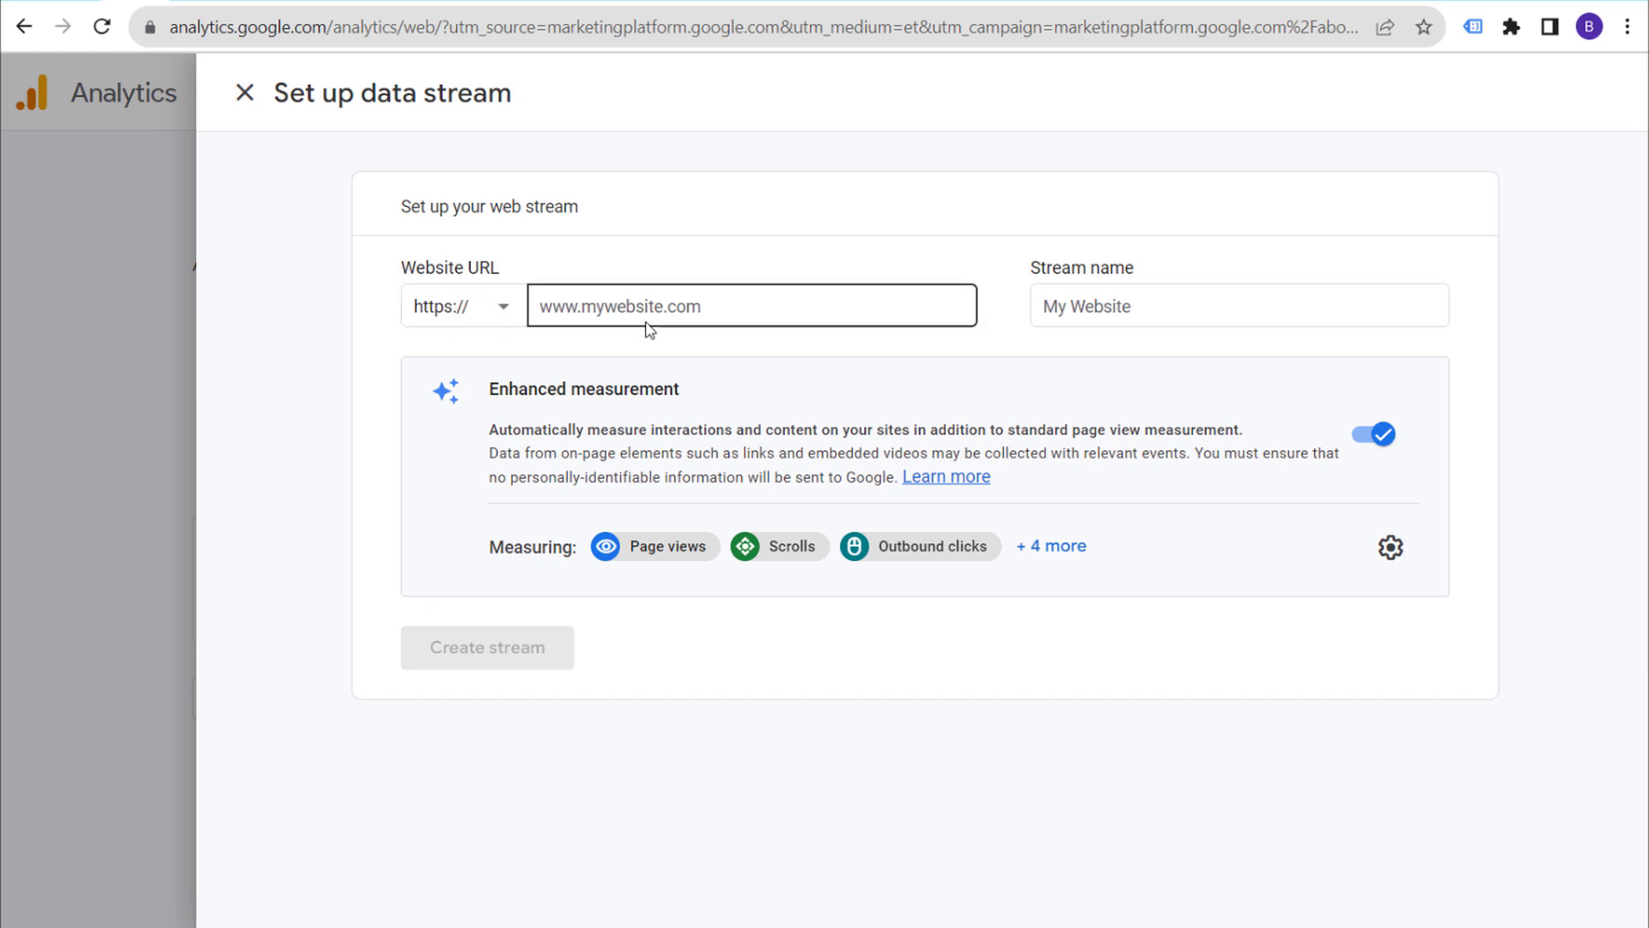
pyautogui.write('brickpop')
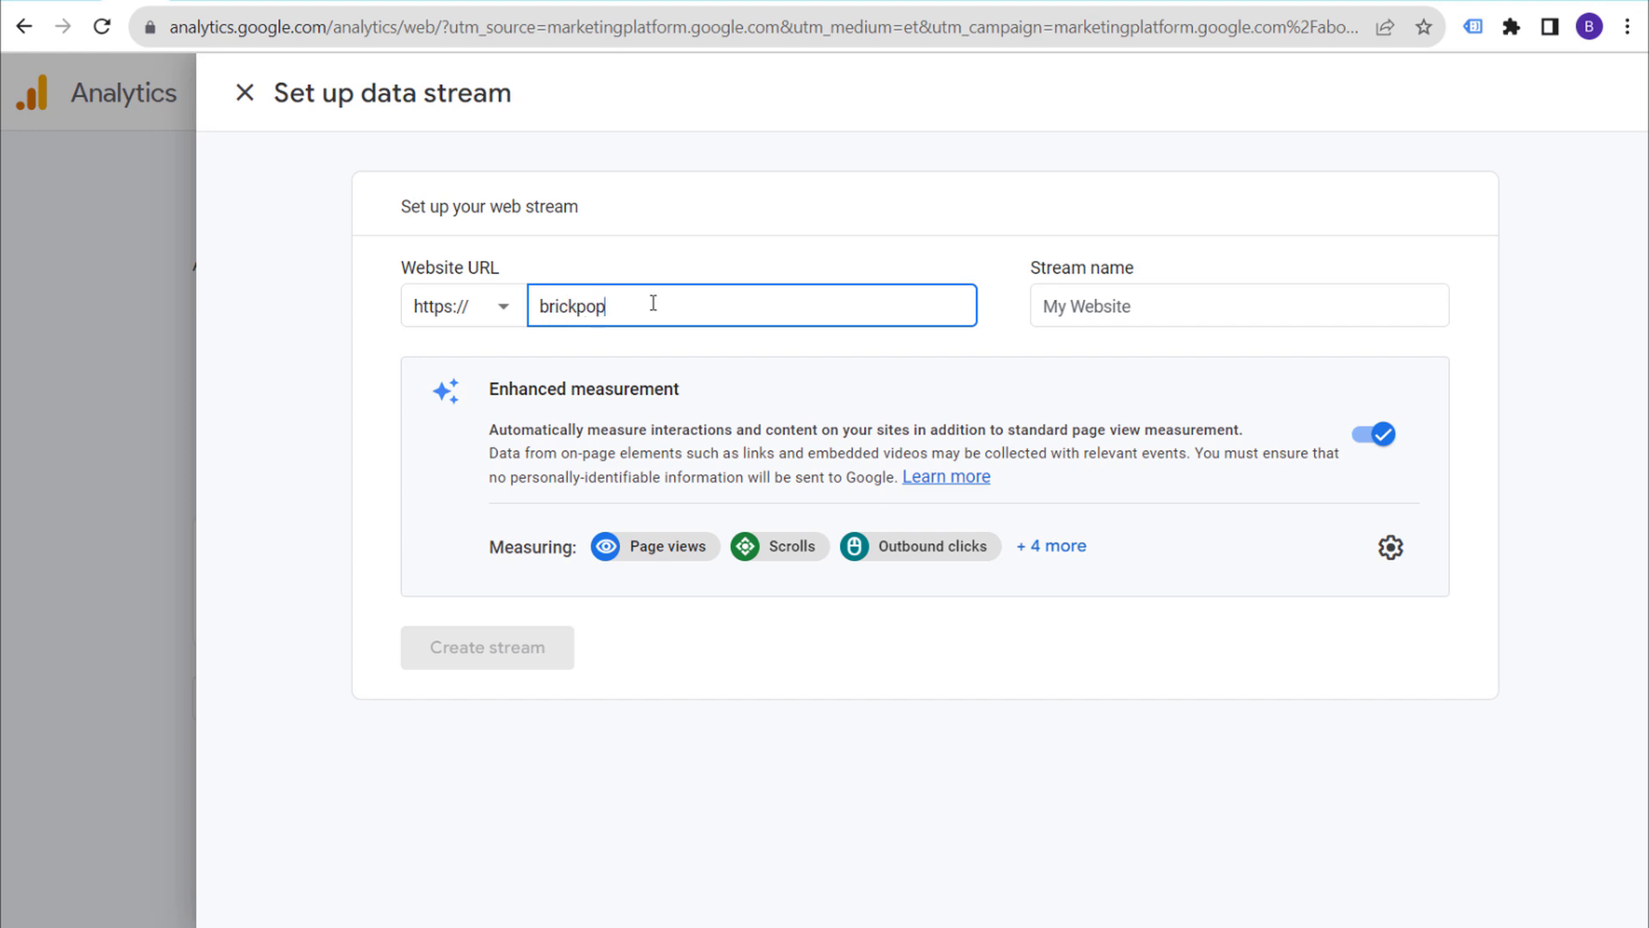
pyautogui.write('.com')
pyautogui.press('Tab')
pyautogui.write('Bric')
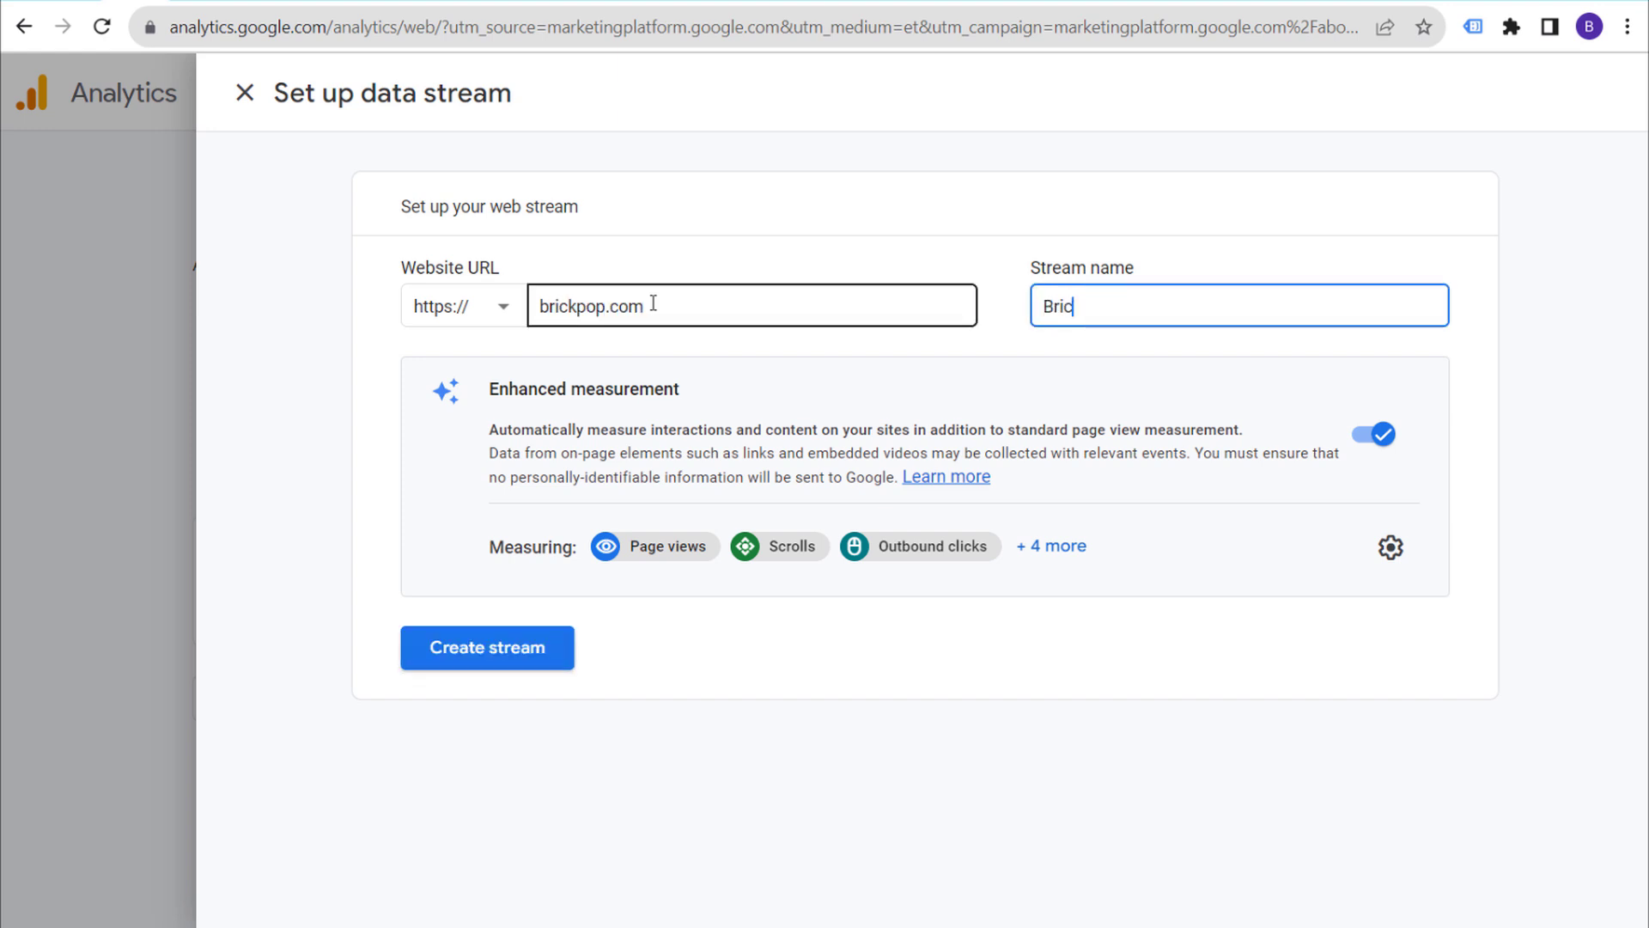
pyautogui.write('kPop.com')
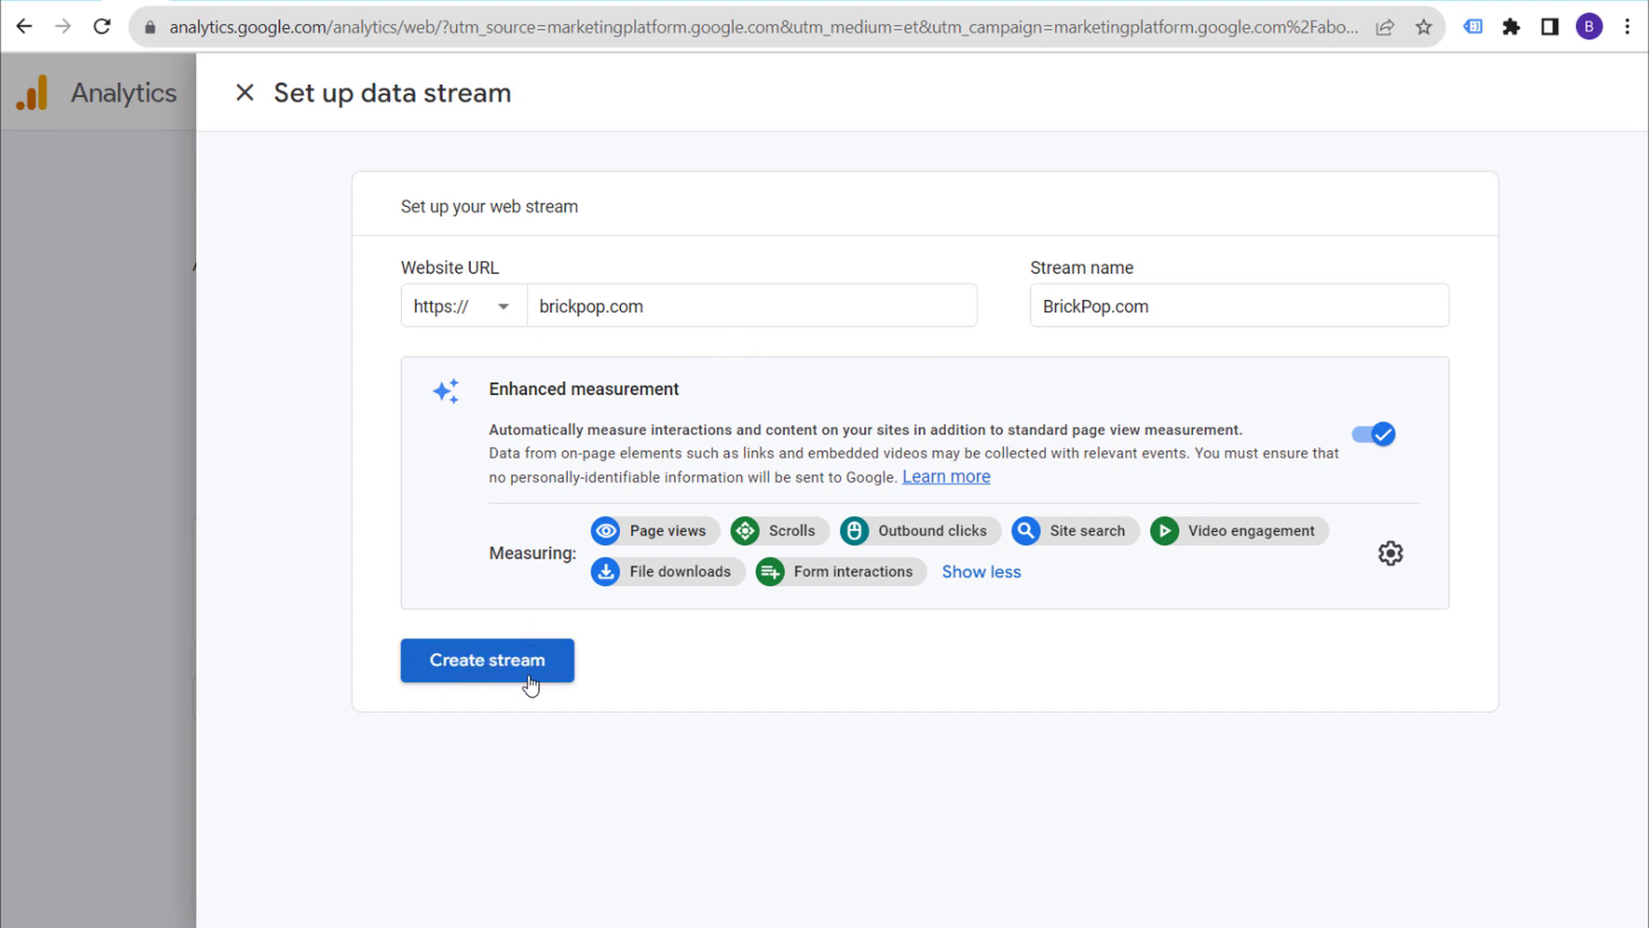
pyautogui.click(494, 683)
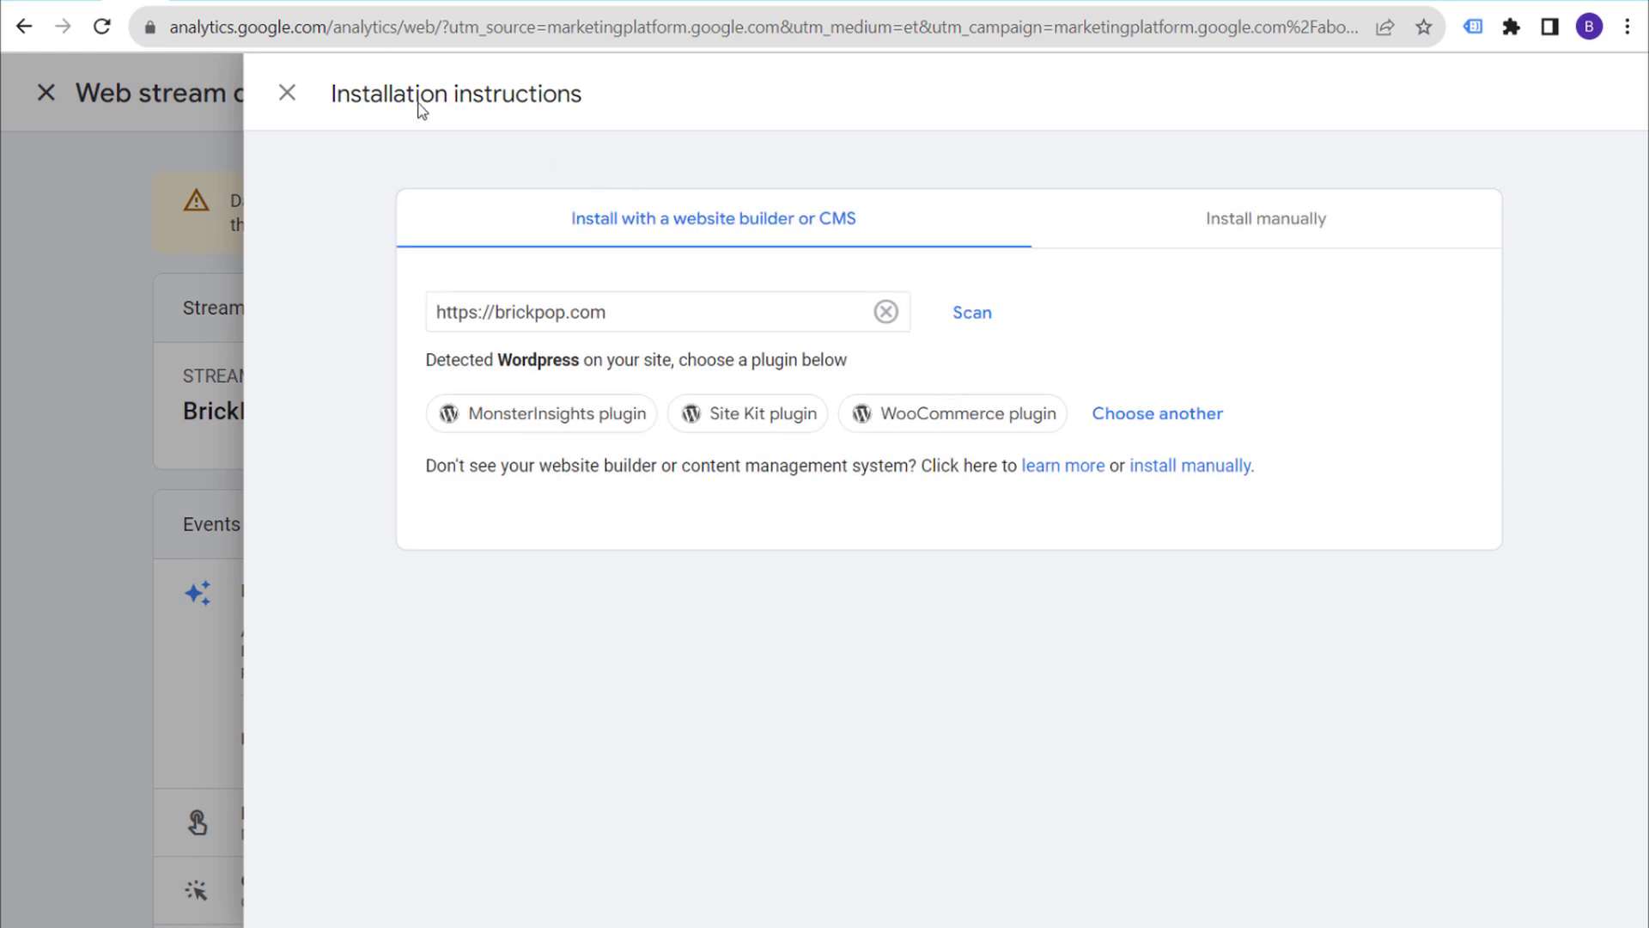
# Close the stream instructions and details, then finish setup to reach the BrickPop.com Home dashboard.
pyautogui.click(286, 97)
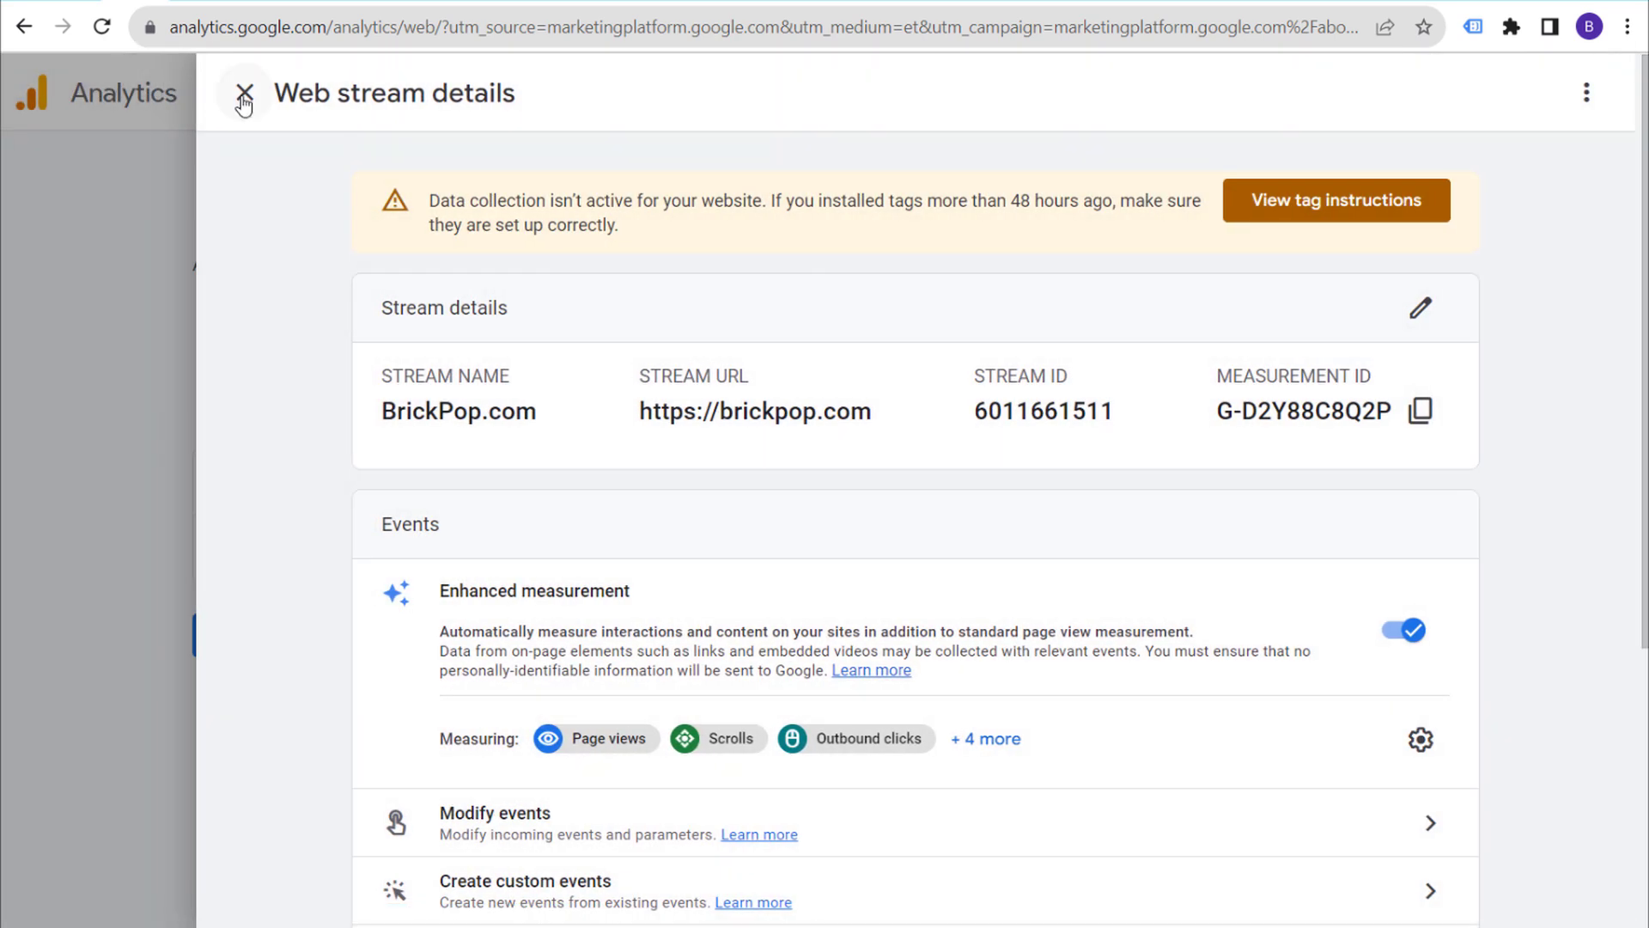
pyautogui.click(243, 99)
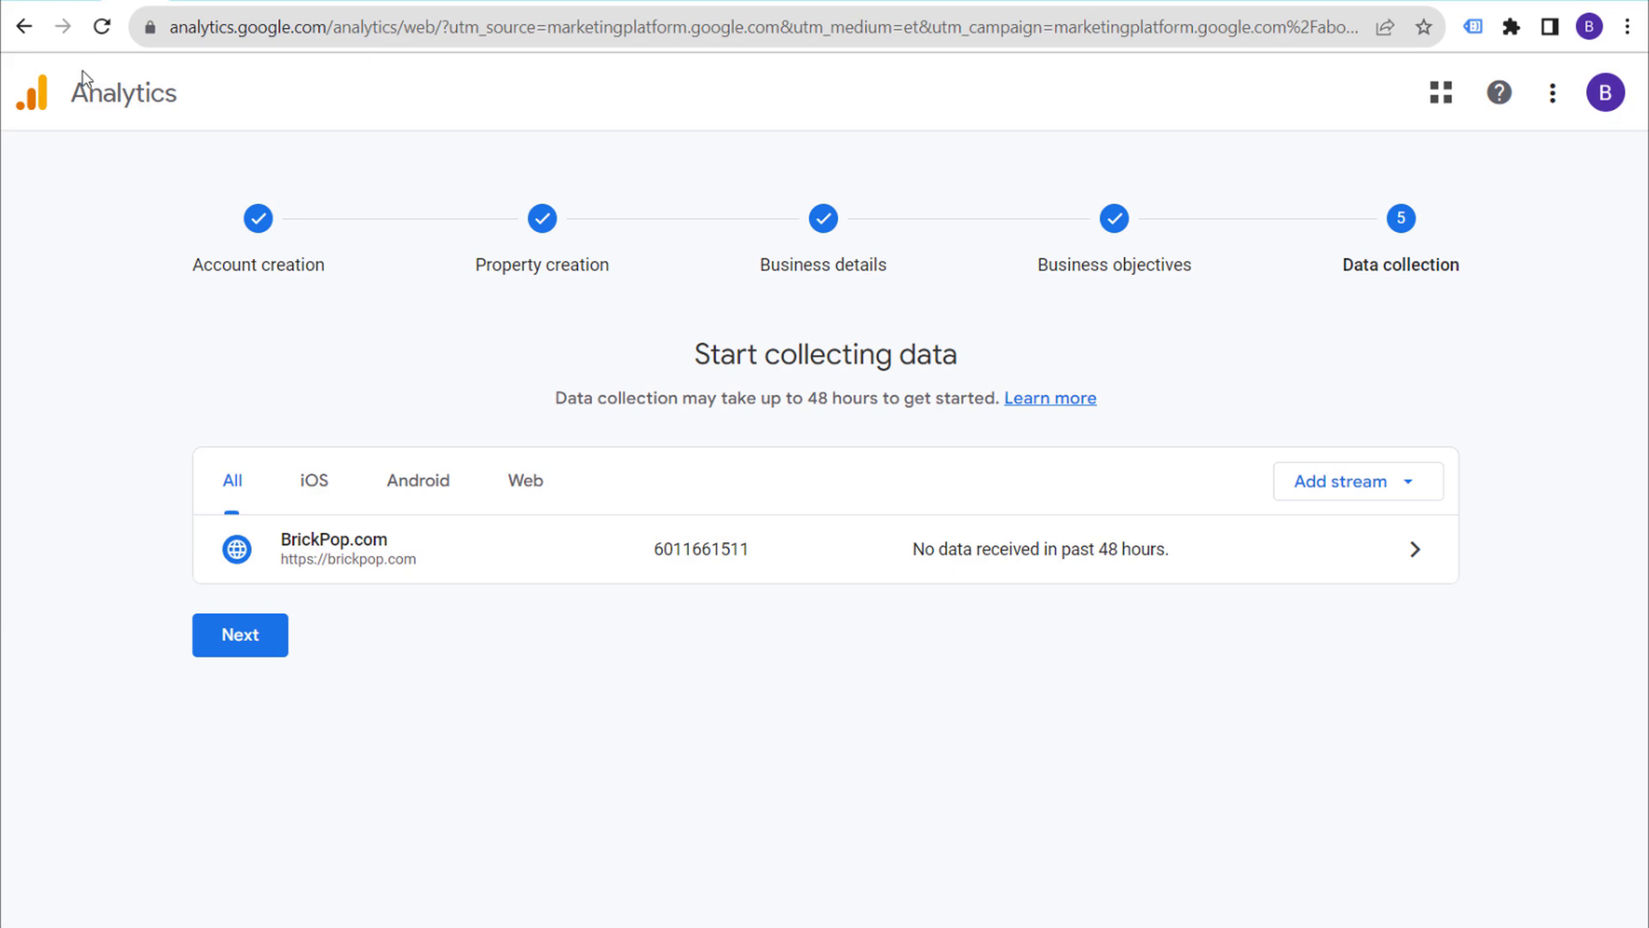
pyautogui.click(286, 31)
pyautogui.write('google.com/analytics/')
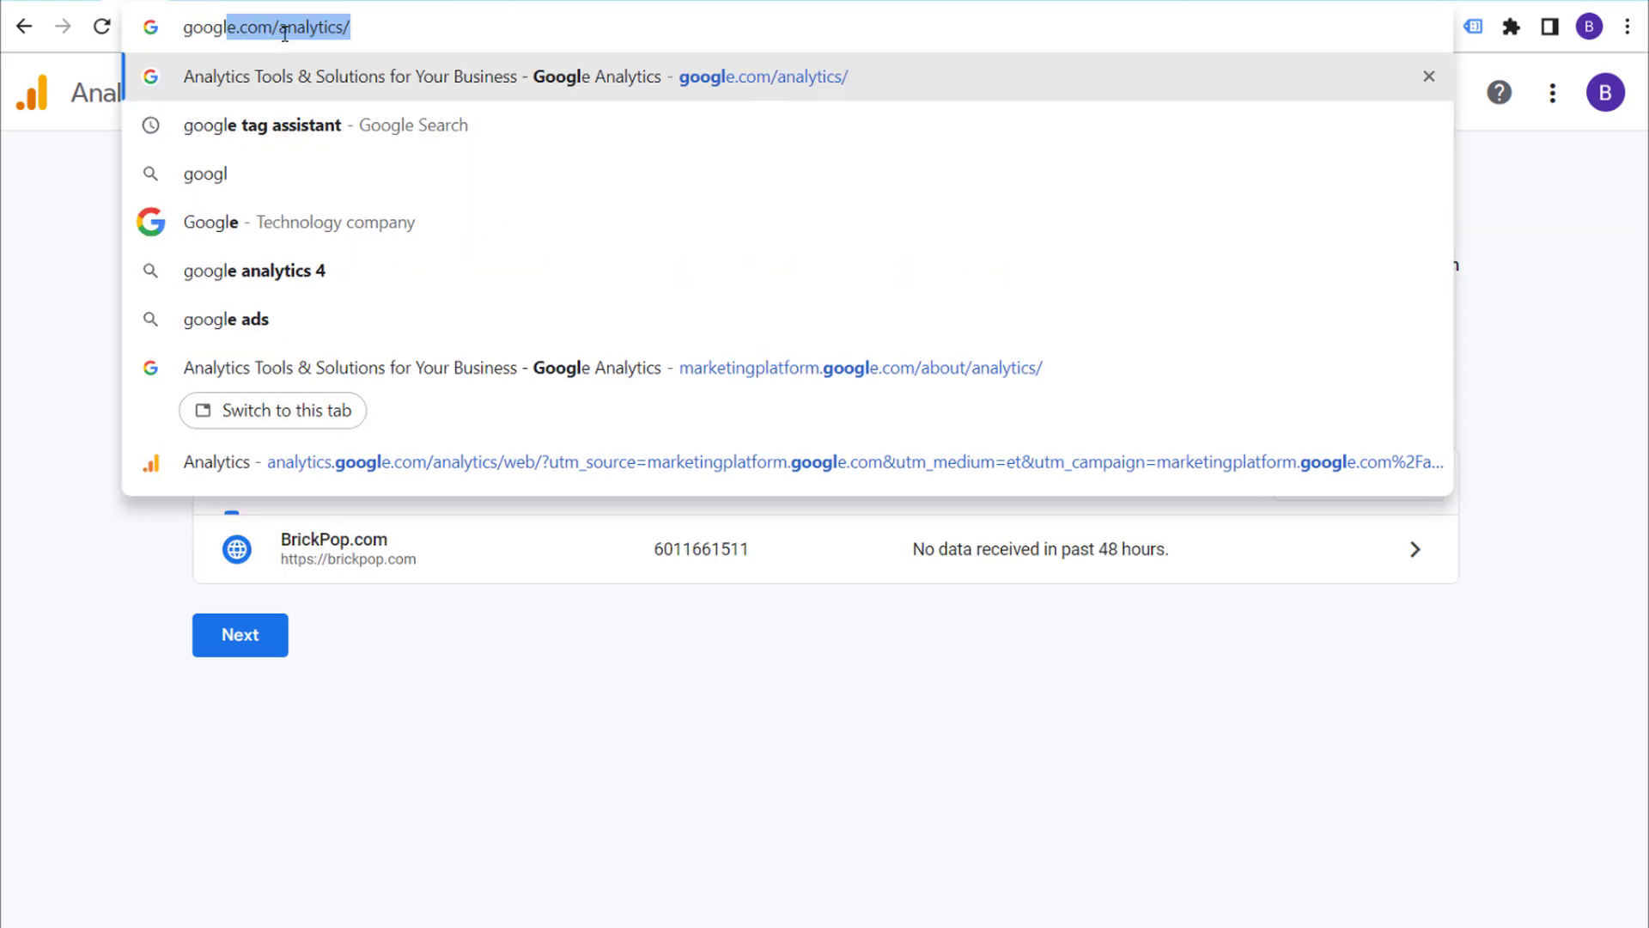
pyautogui.click(481, 776)
pyautogui.click(271, 645)
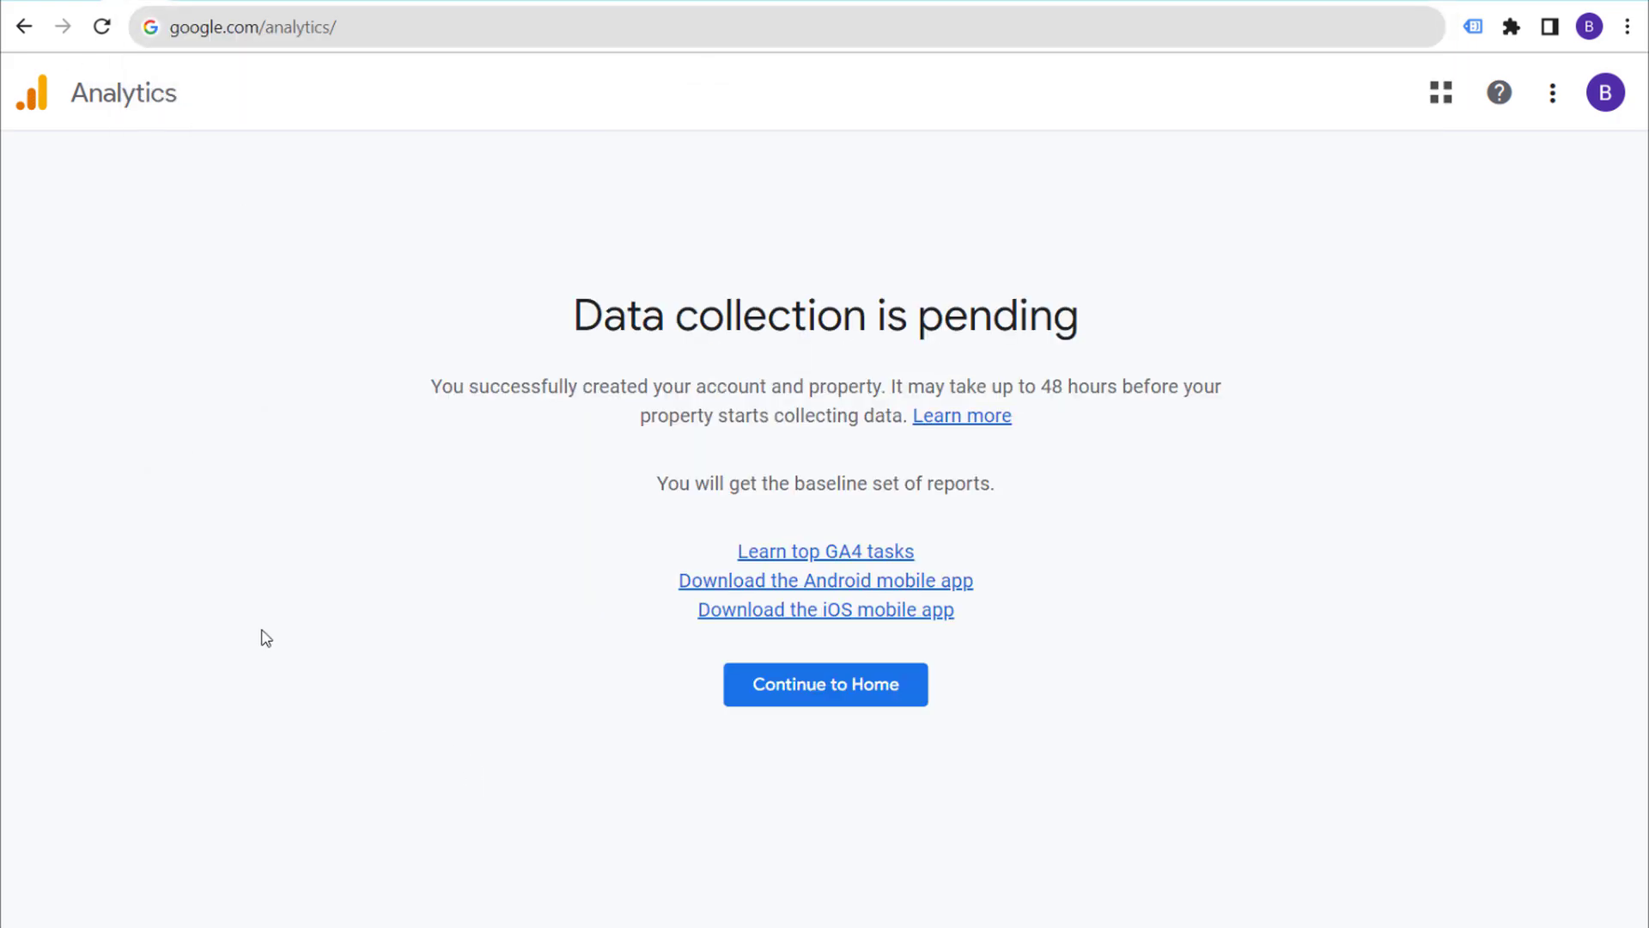
pyautogui.scroll(-1, 863, 674)
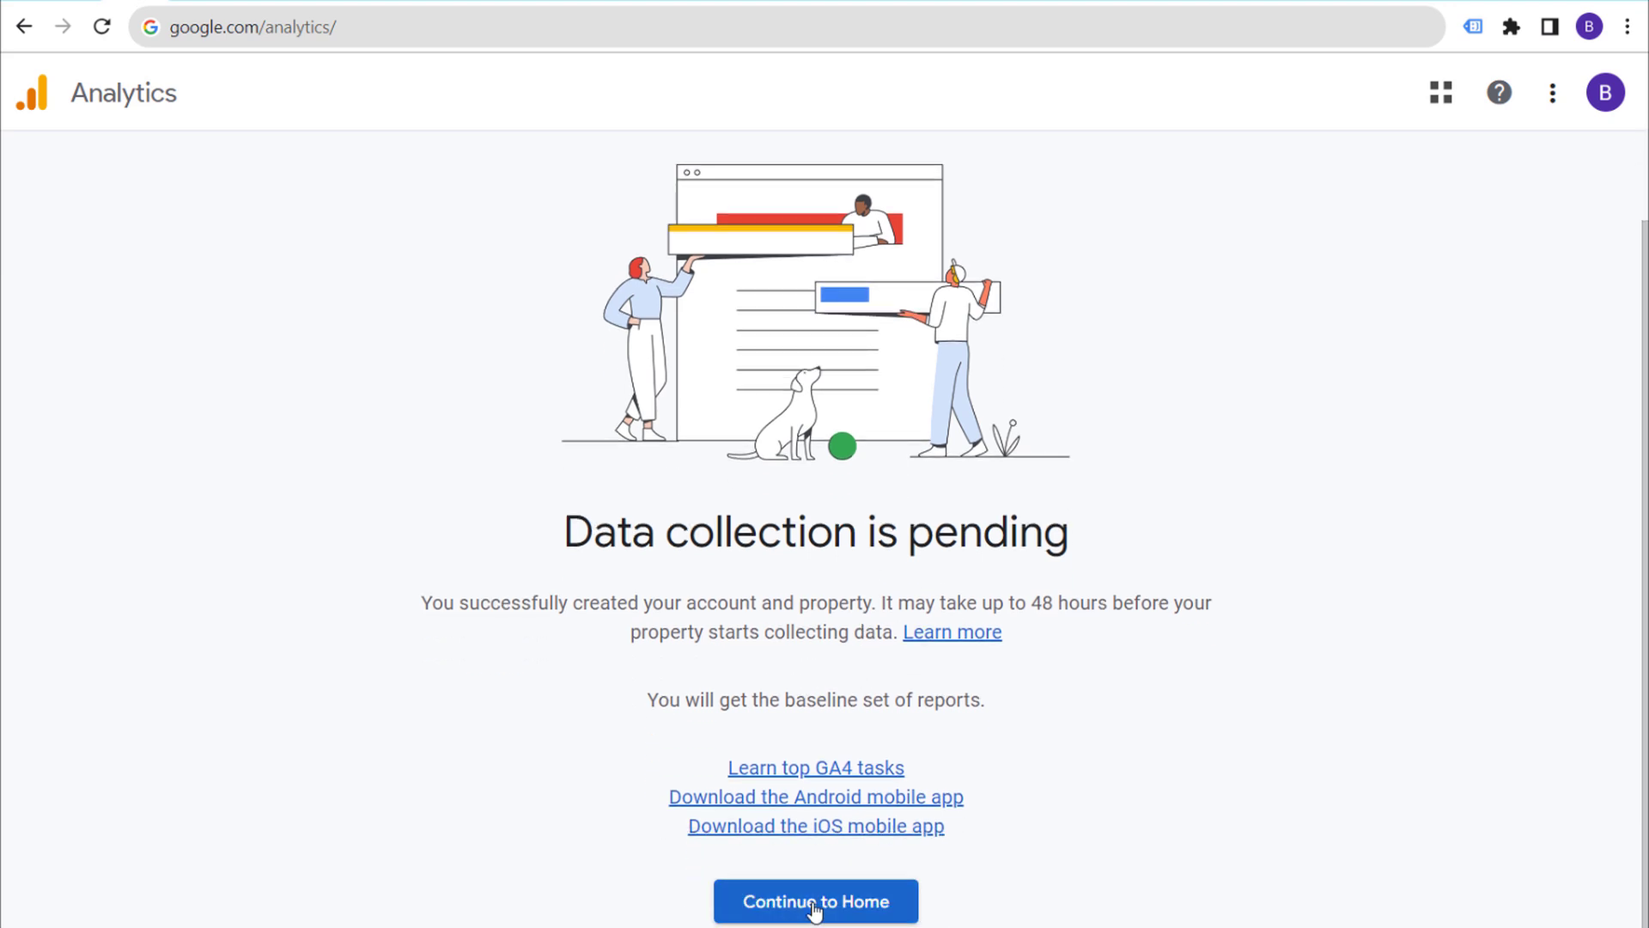
pyautogui.click(717, 907)
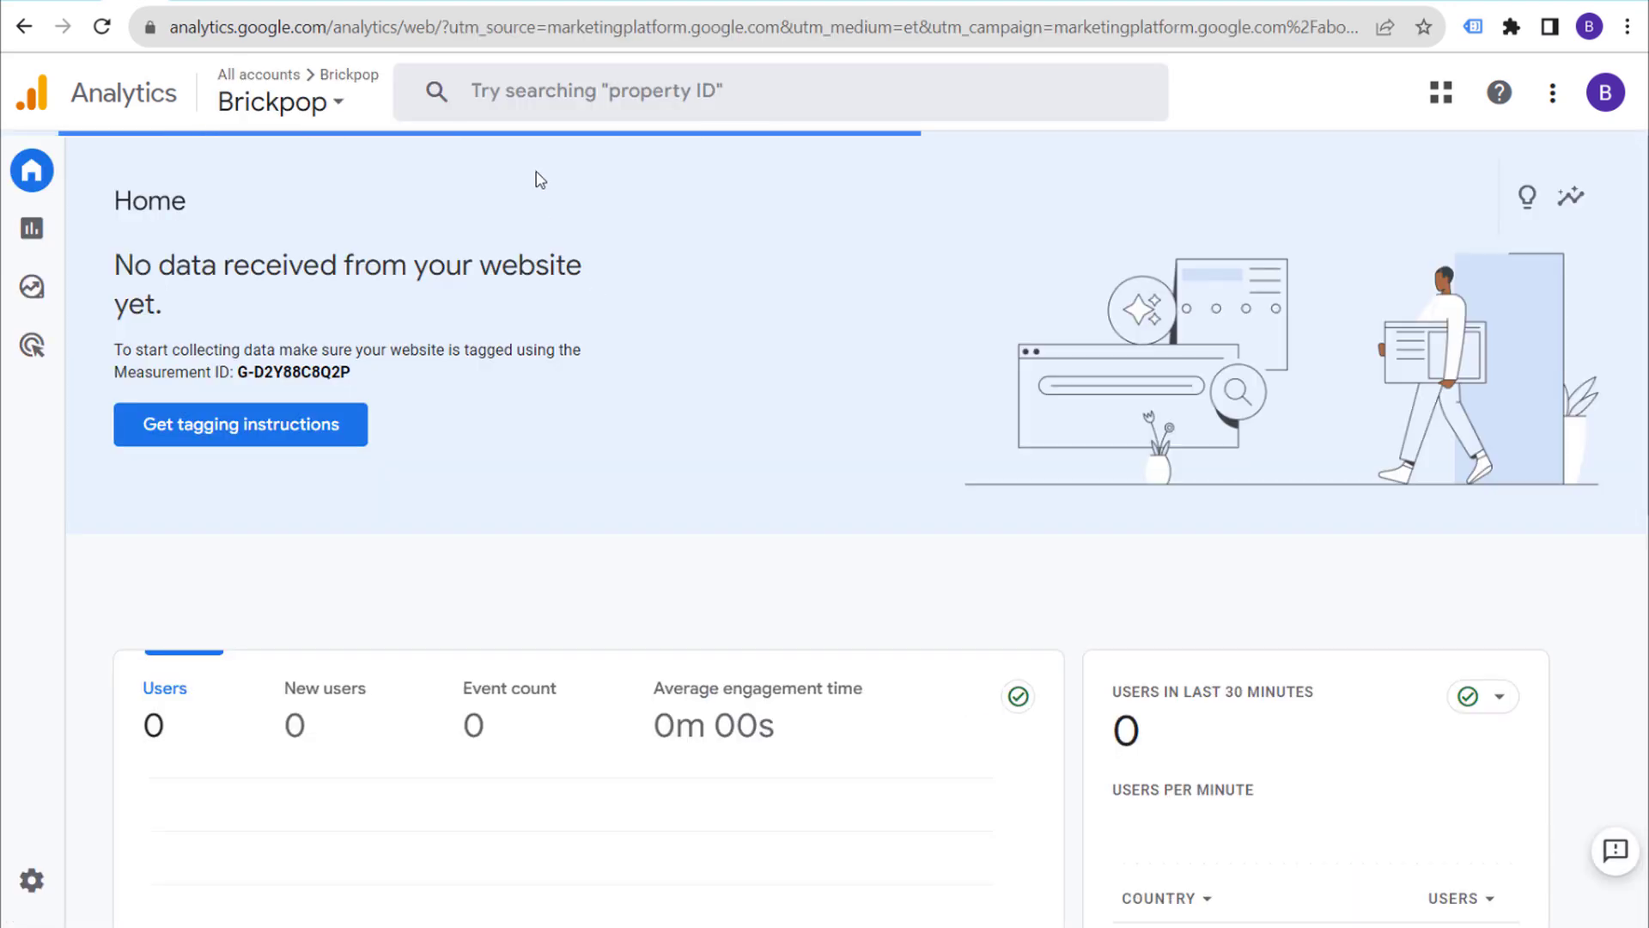
# Compare the Brickpop and BrickPop.com accounts in the picker, then open the BrickPop.com property.
pyautogui.click(269, 100)
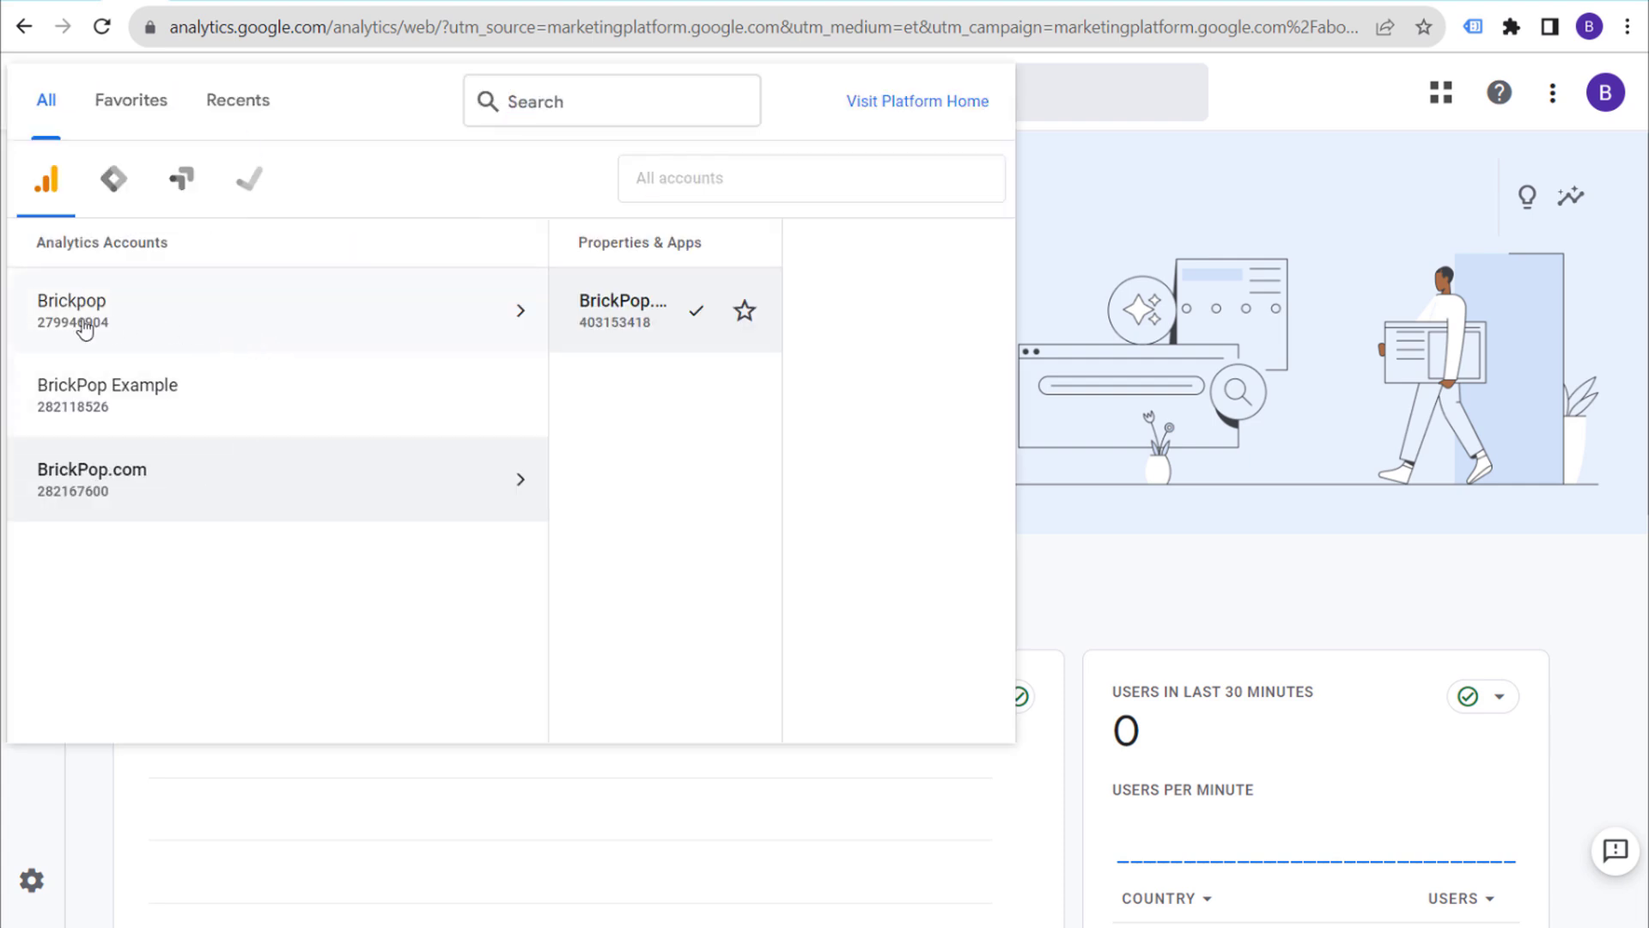
pyautogui.click(245, 325)
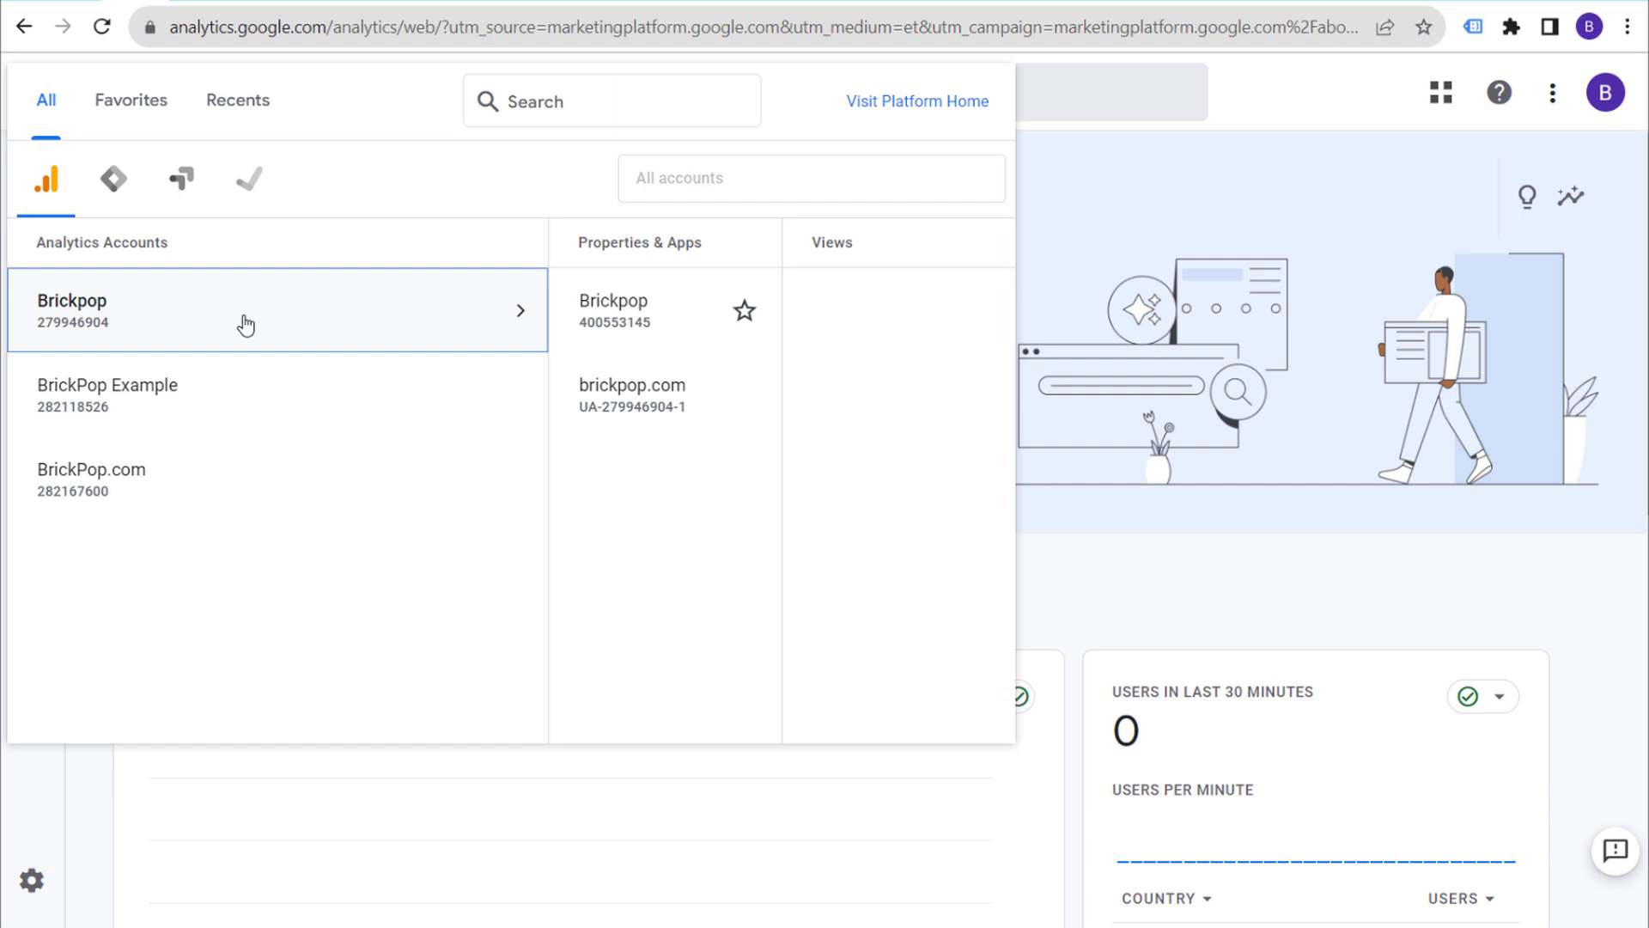
pyautogui.click(258, 498)
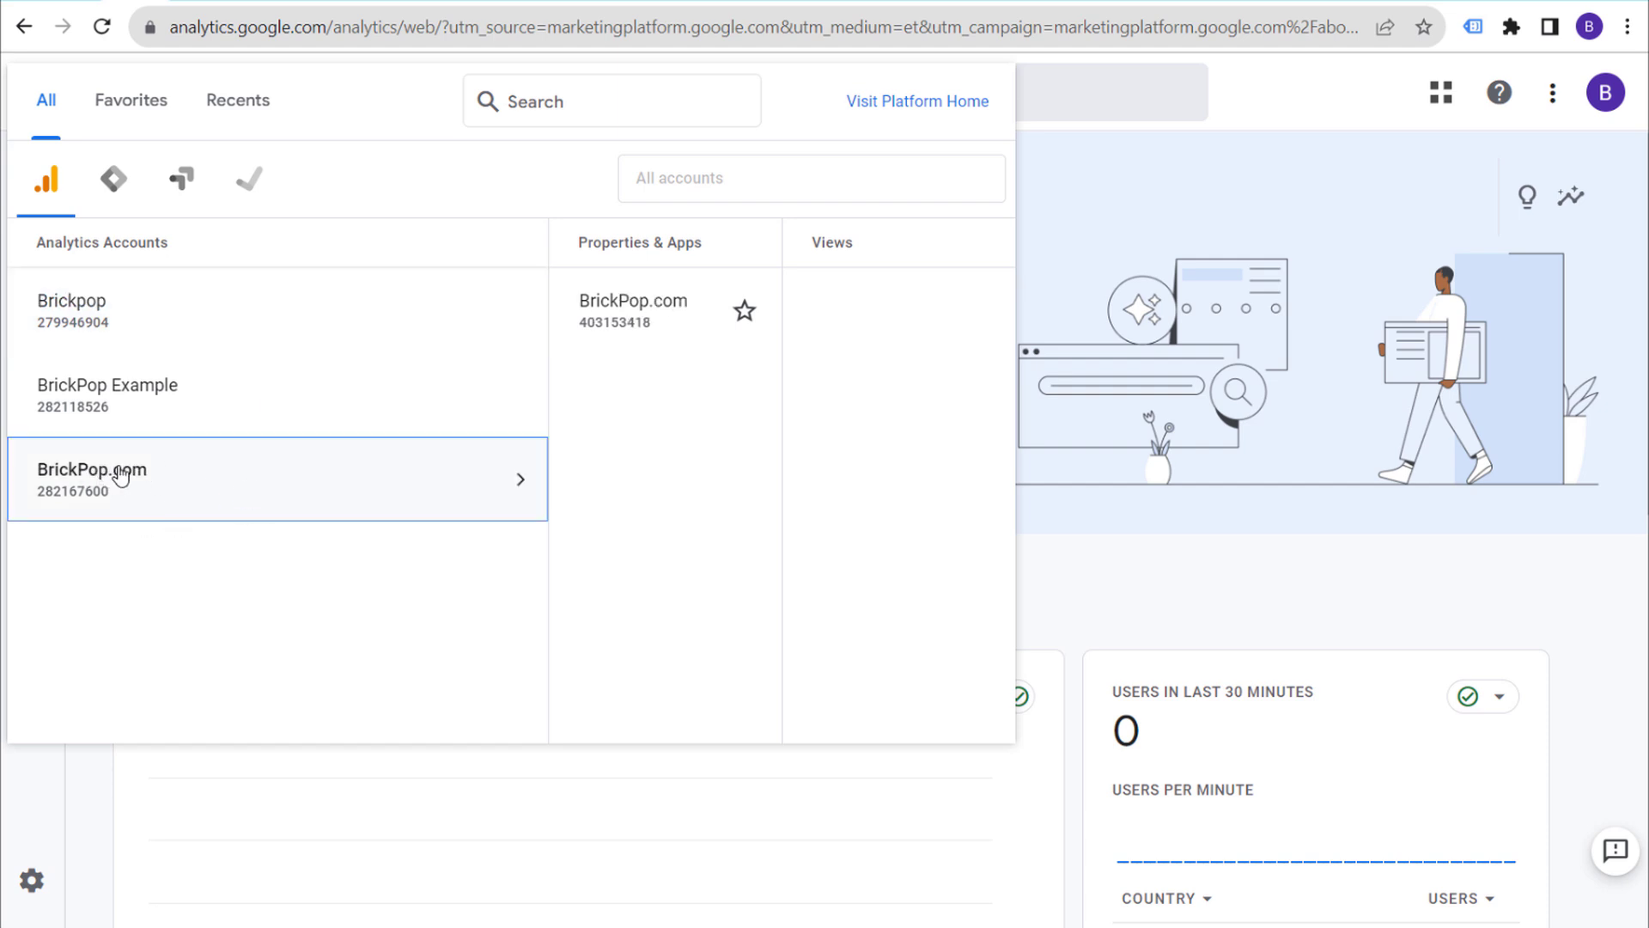
pyautogui.click(200, 331)
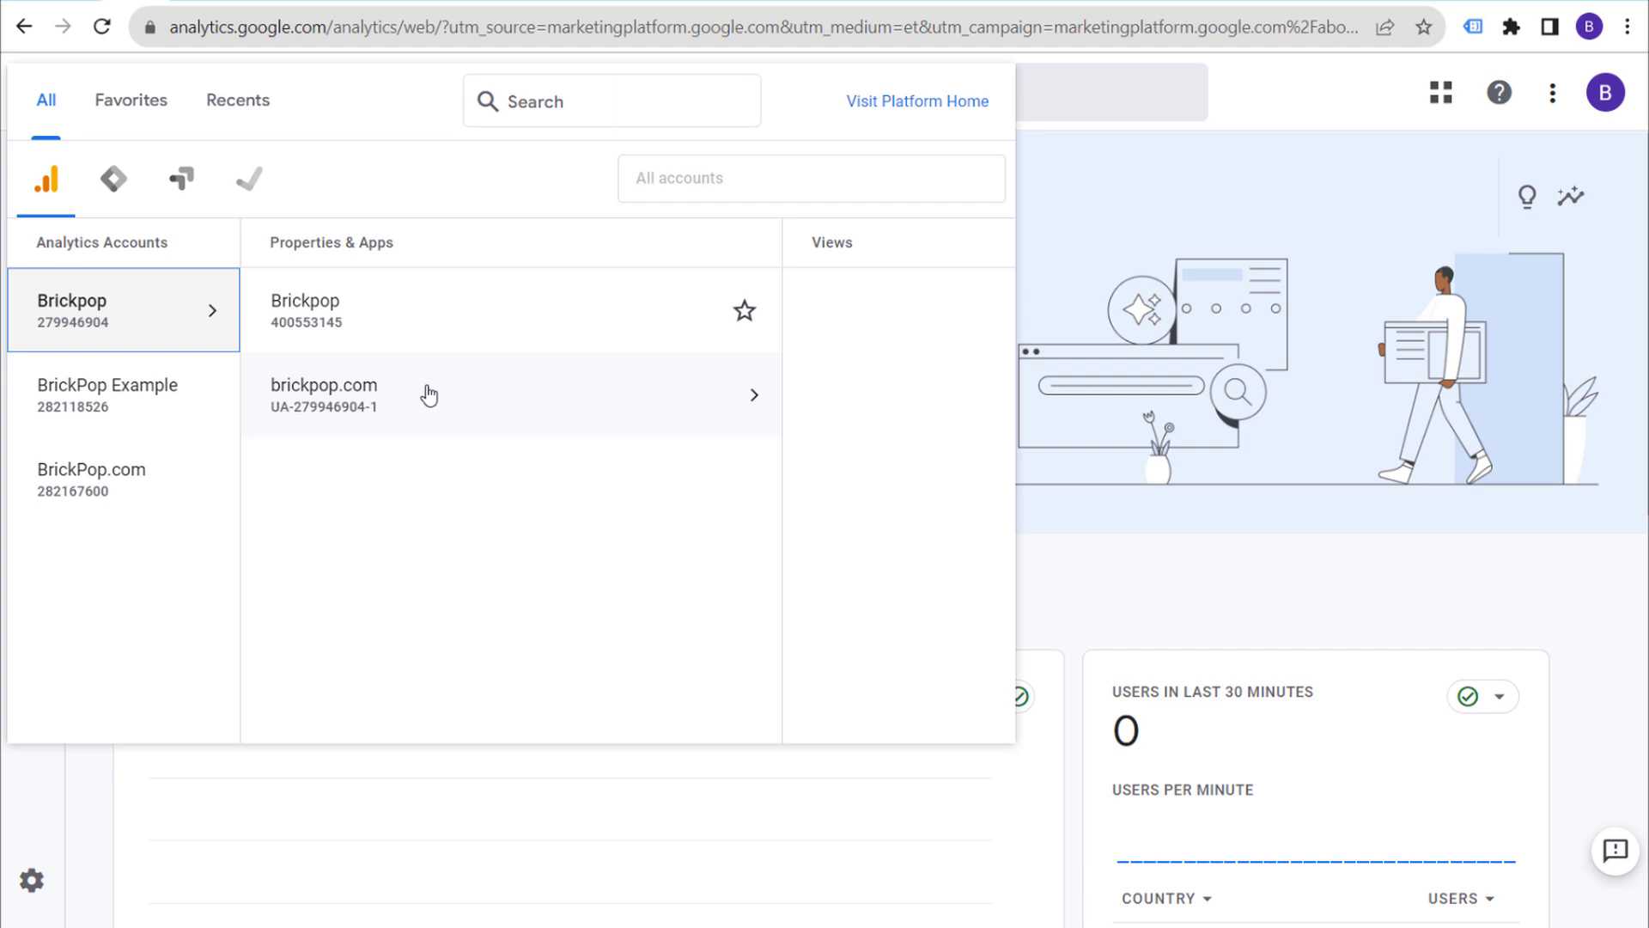
pyautogui.click(262, 502)
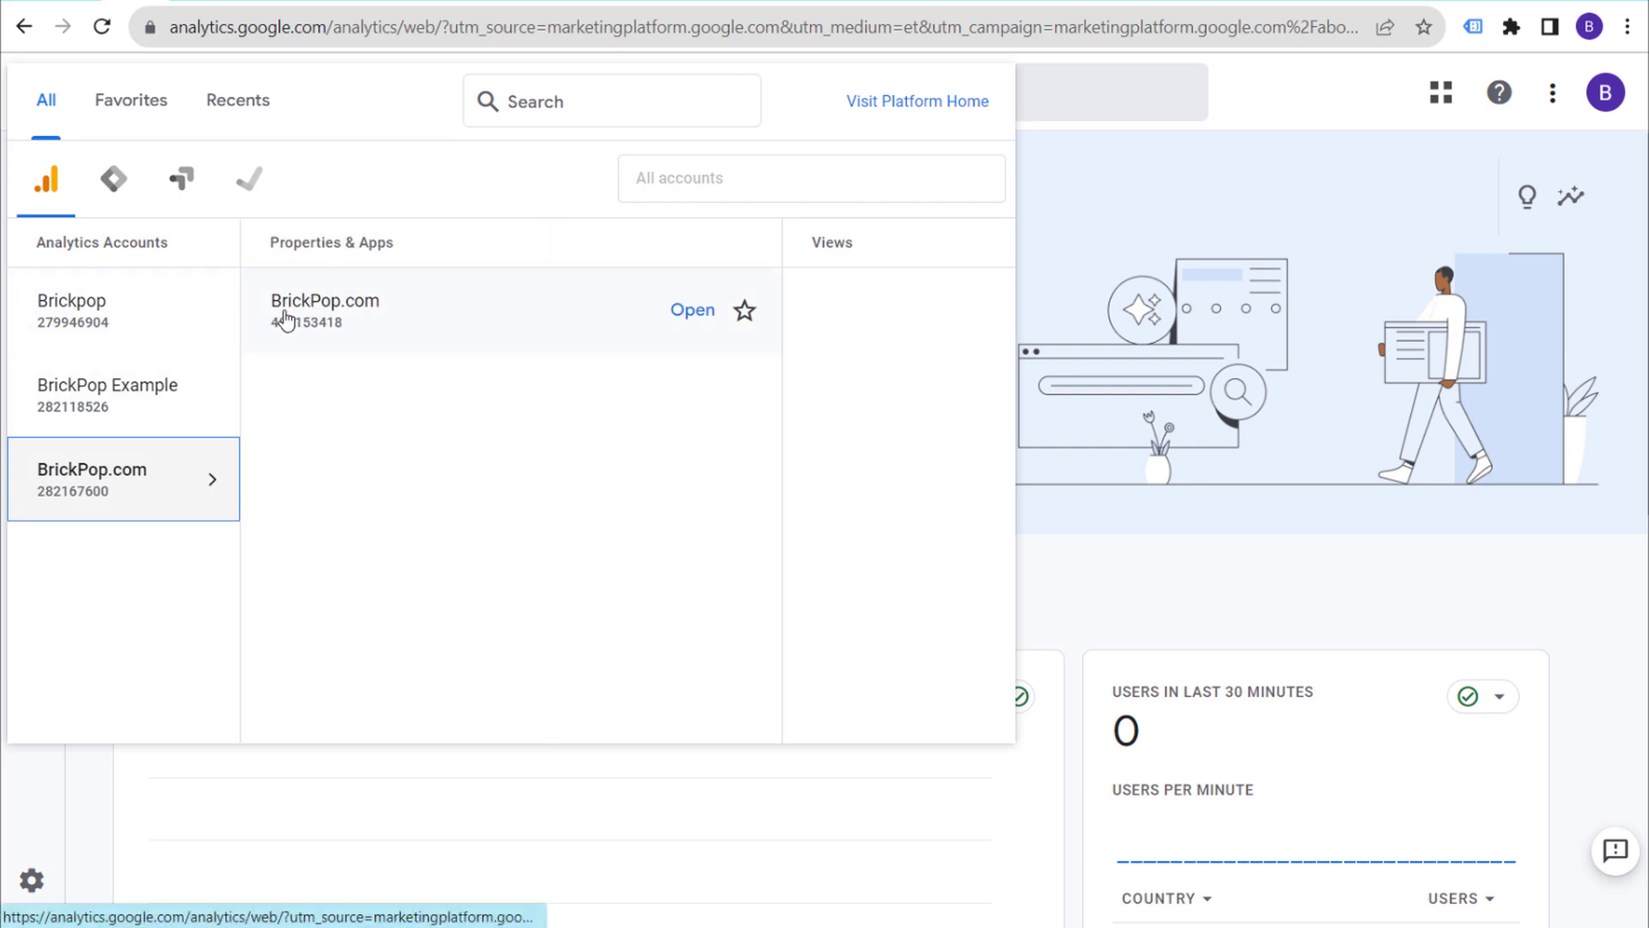
pyautogui.click(376, 316)
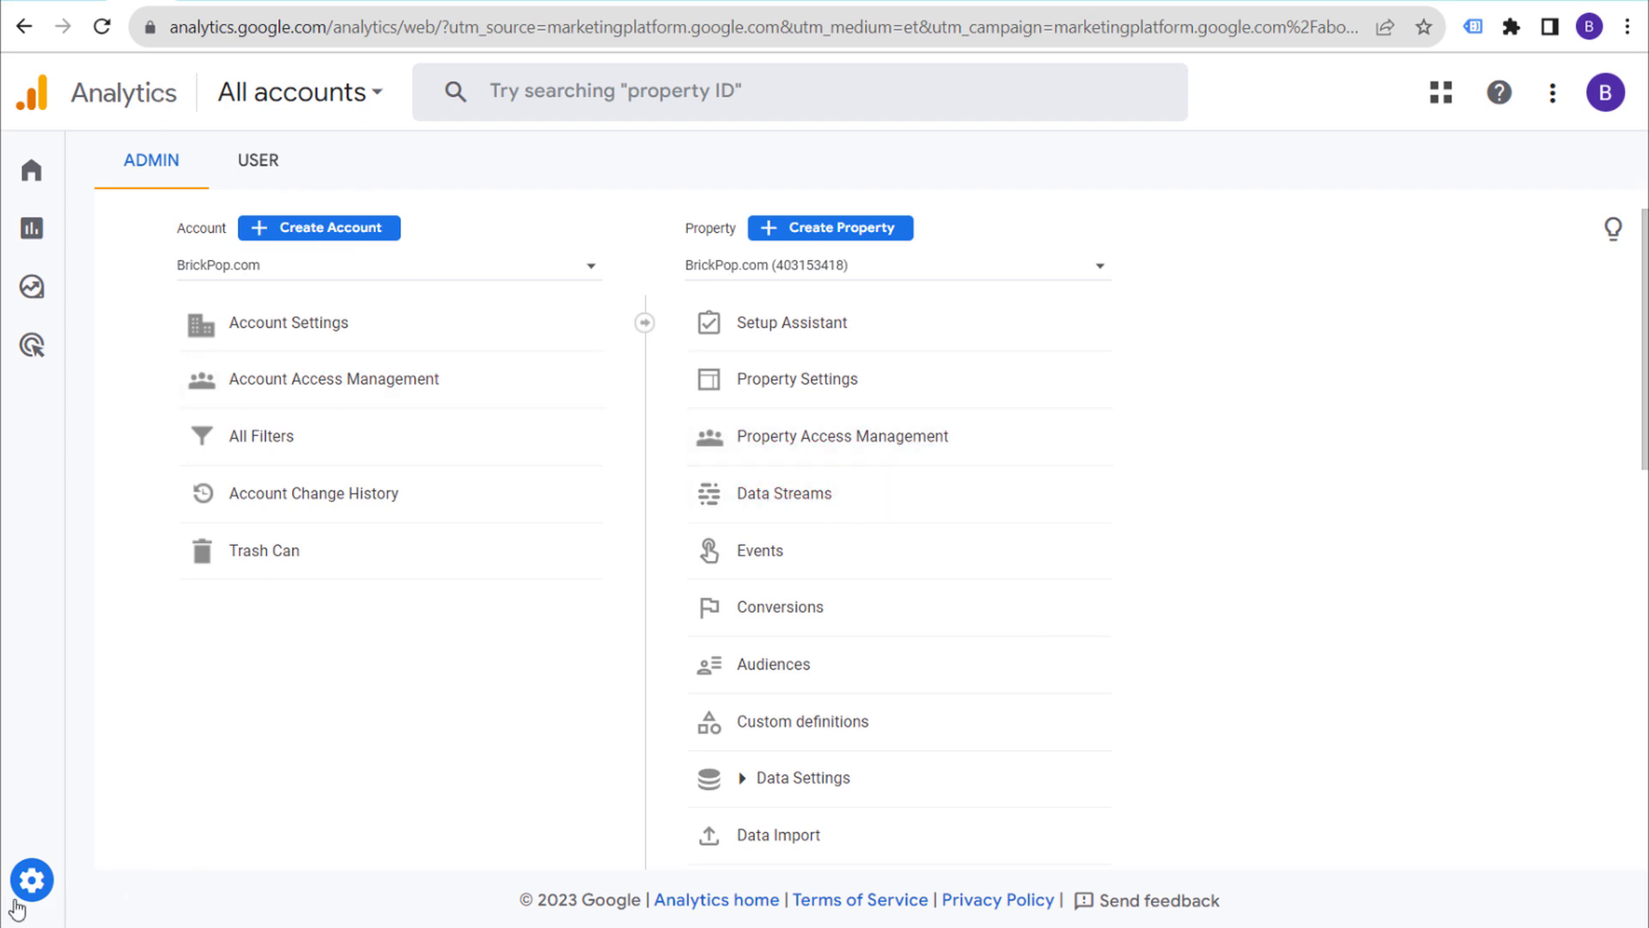
# Open the BrickPop.com web stream's details from the property's Data Streams.
pyautogui.moveTo(26, 898)
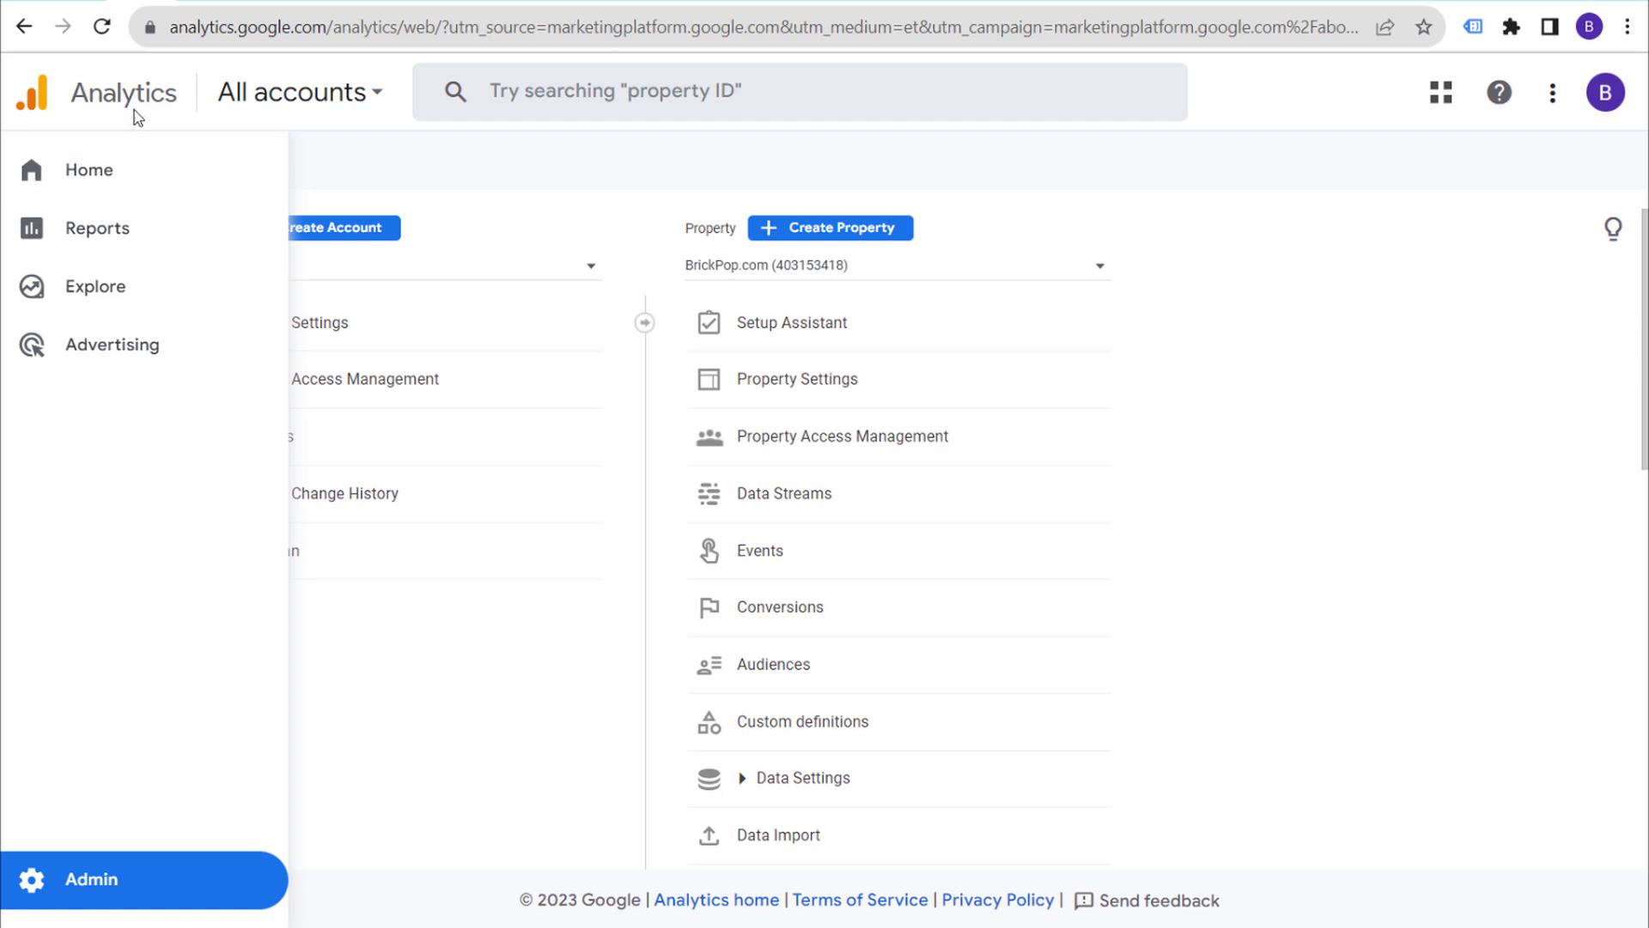
pyautogui.click(333, 90)
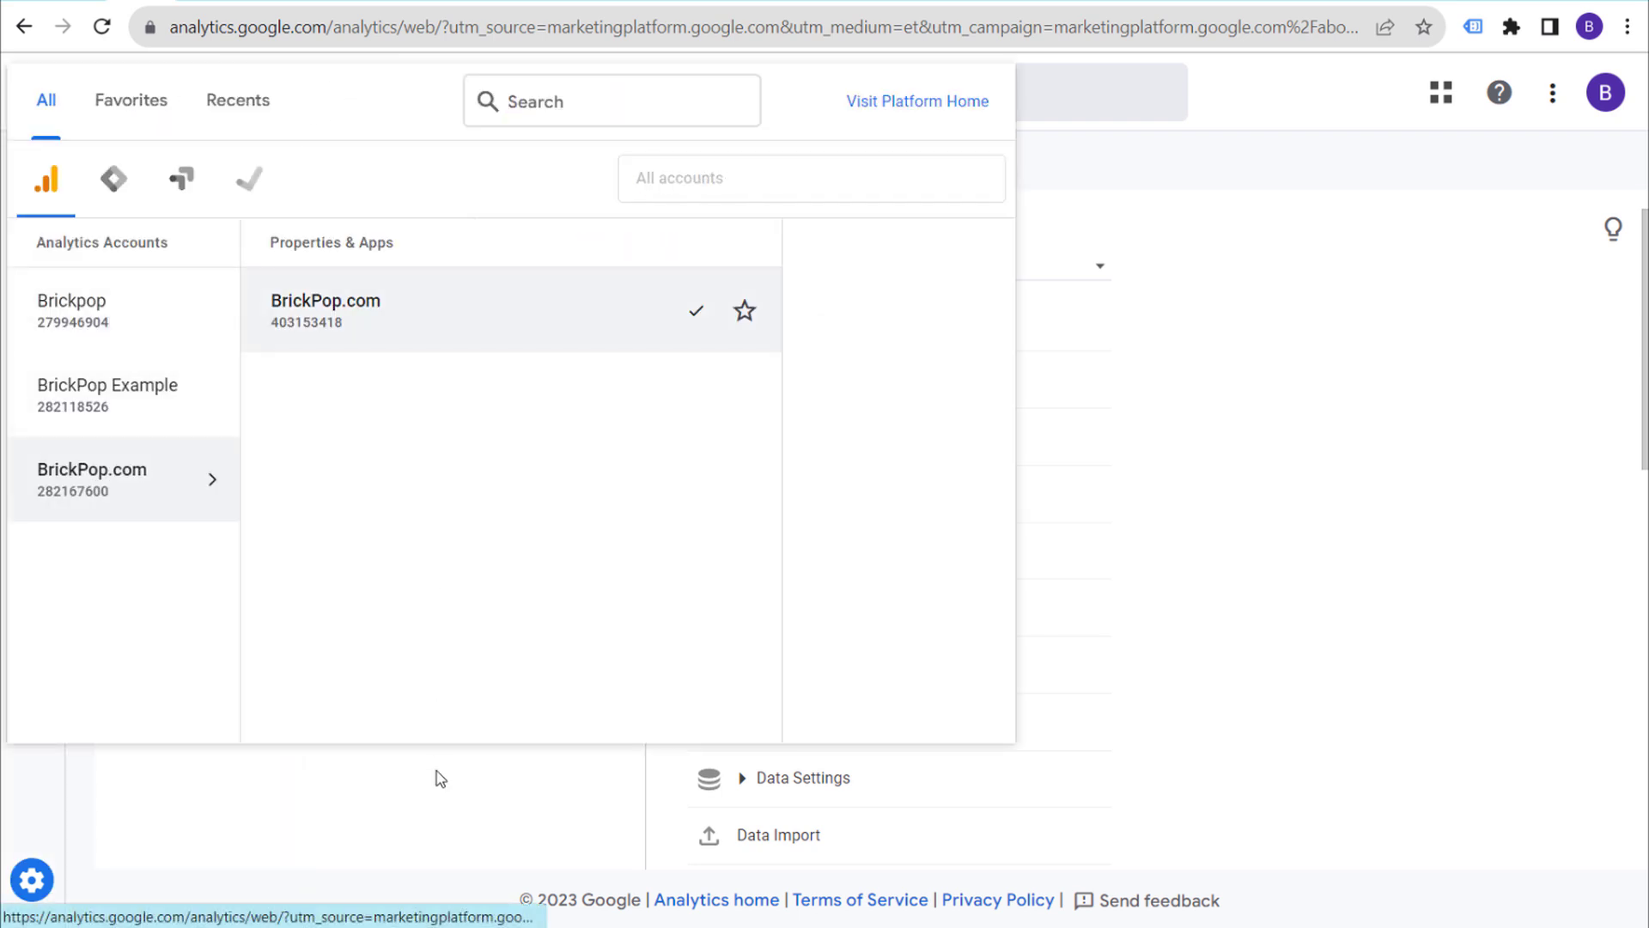
pyautogui.click(512, 803)
pyautogui.moveTo(73, 885)
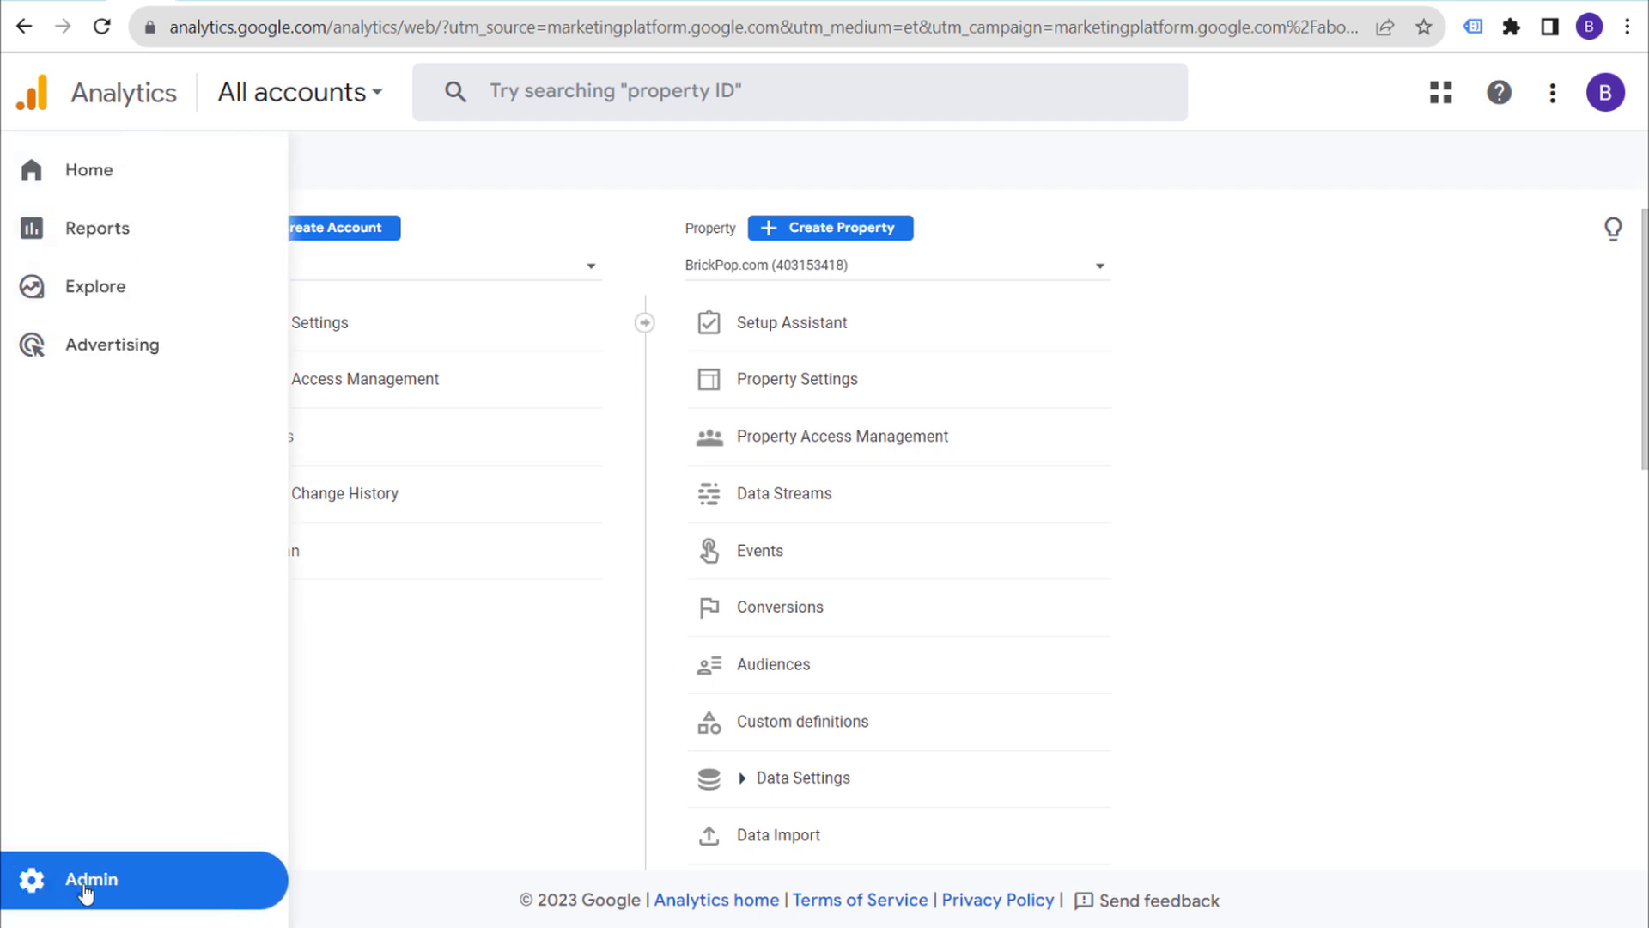
pyautogui.click(766, 510)
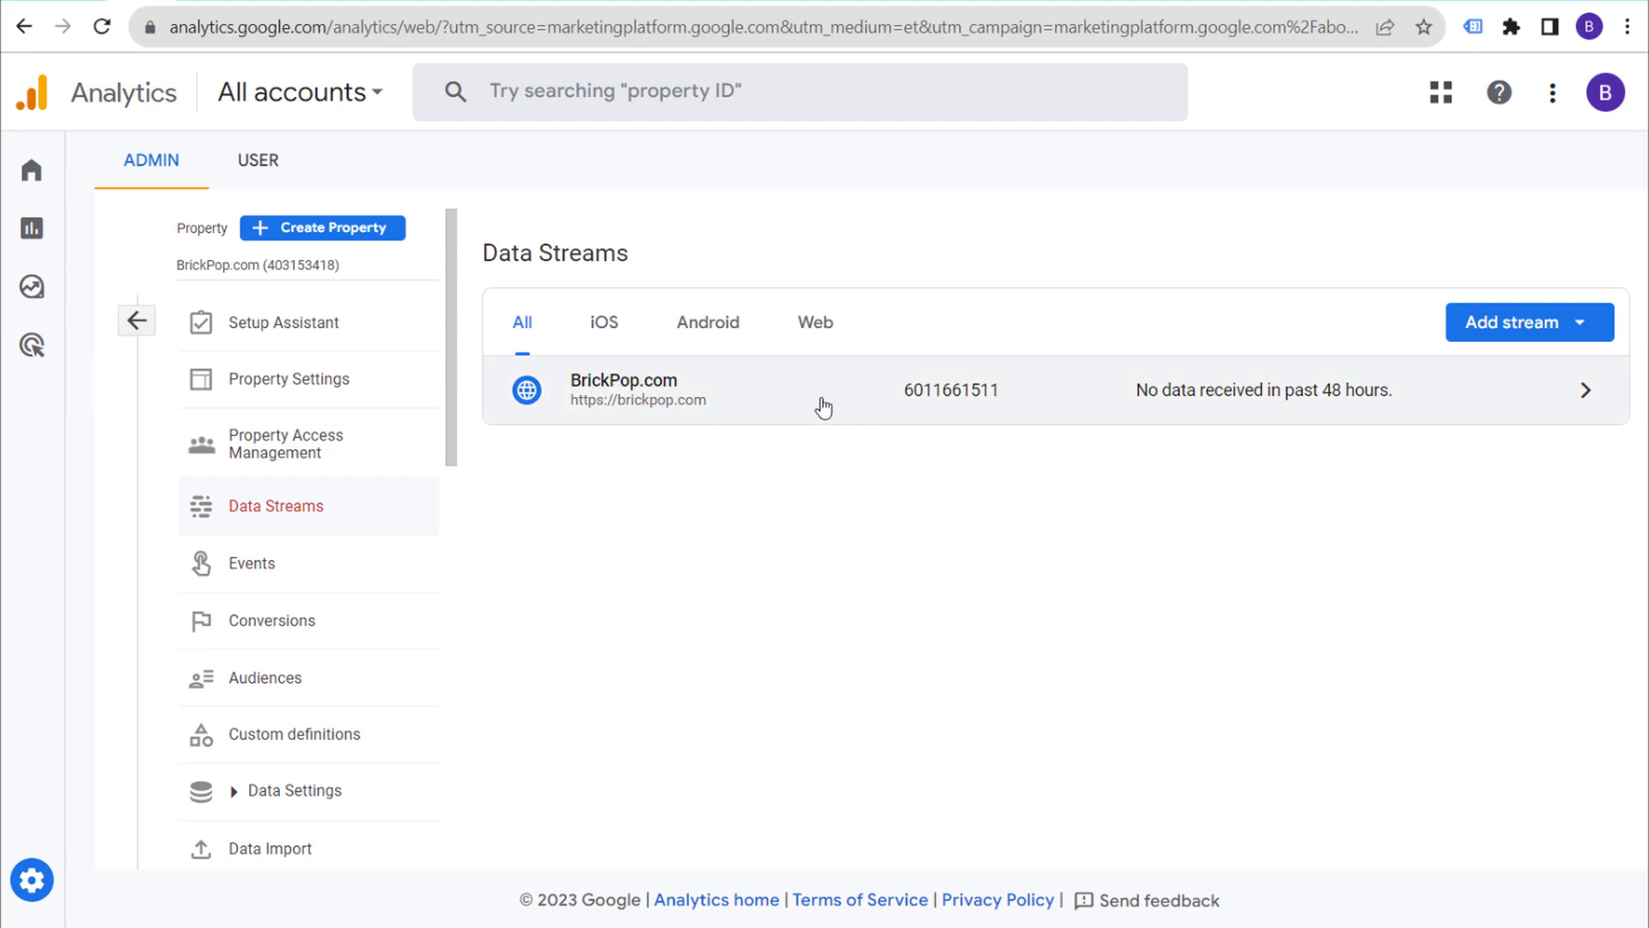
pyautogui.click(1595, 407)
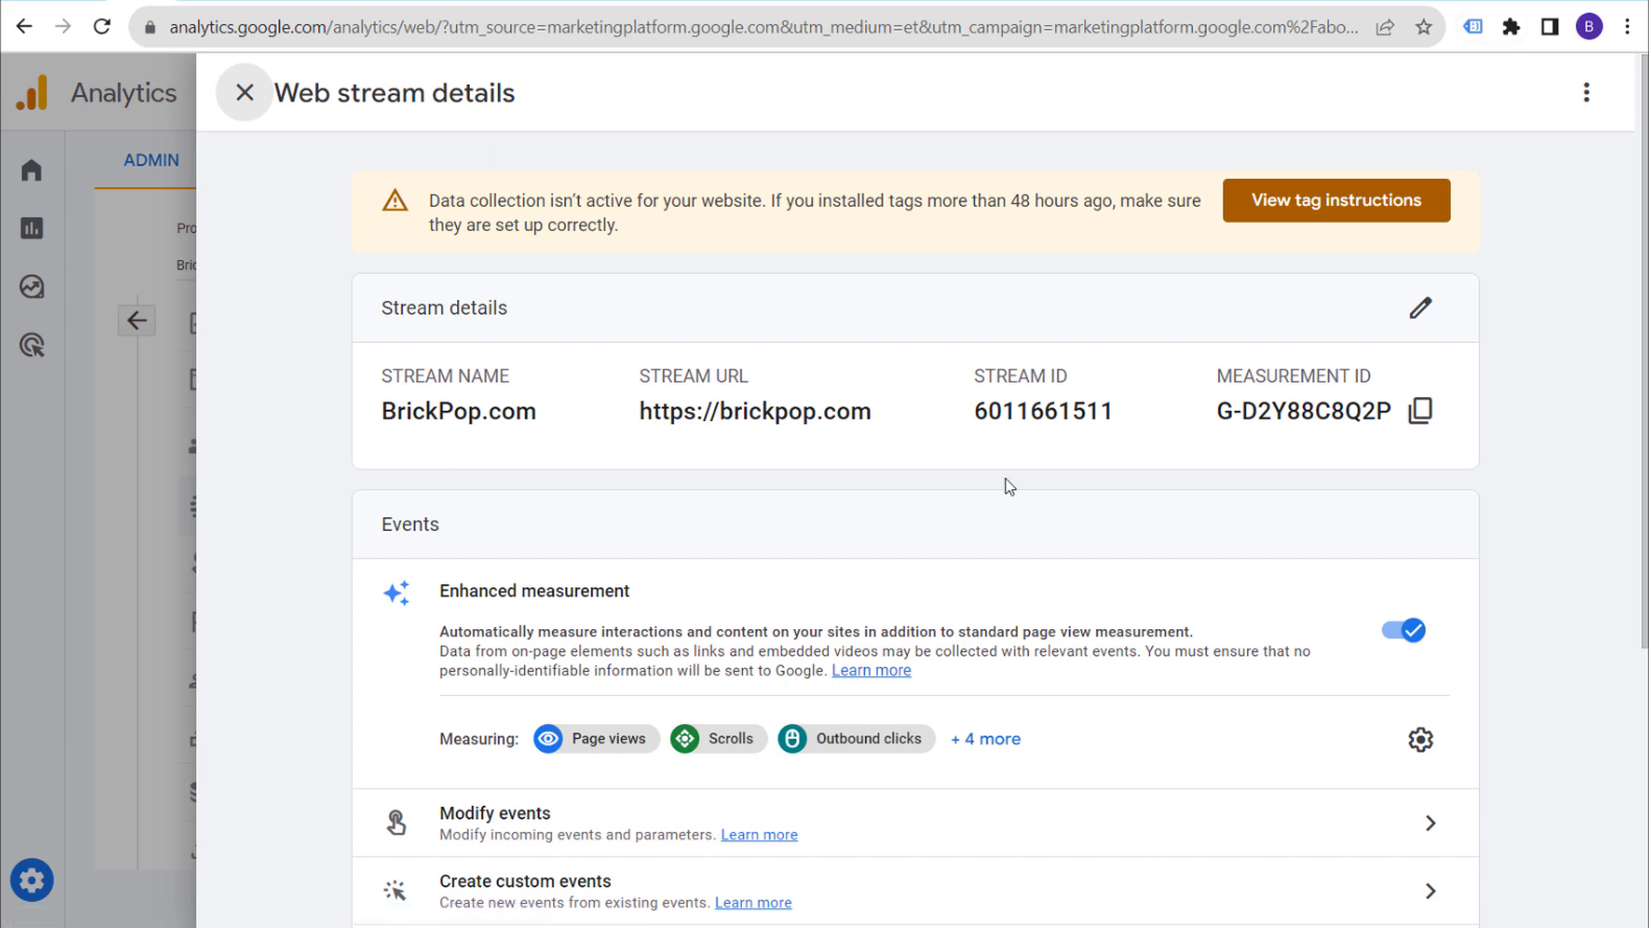
pyautogui.scroll(-5, 353, 335)
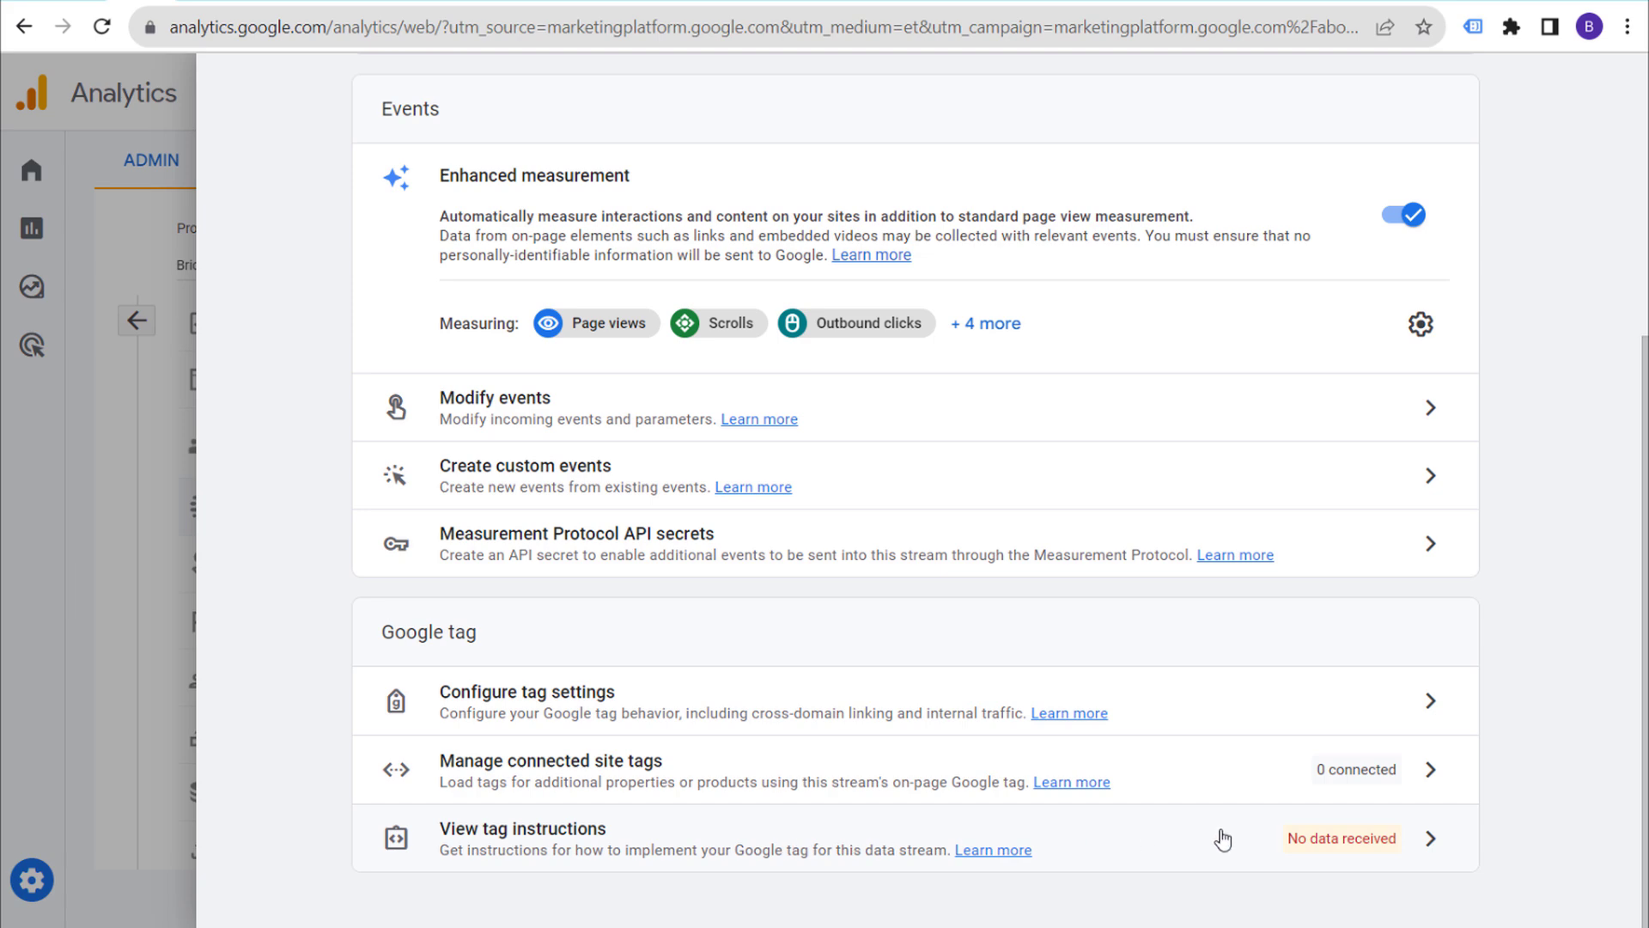
pyautogui.click(1431, 840)
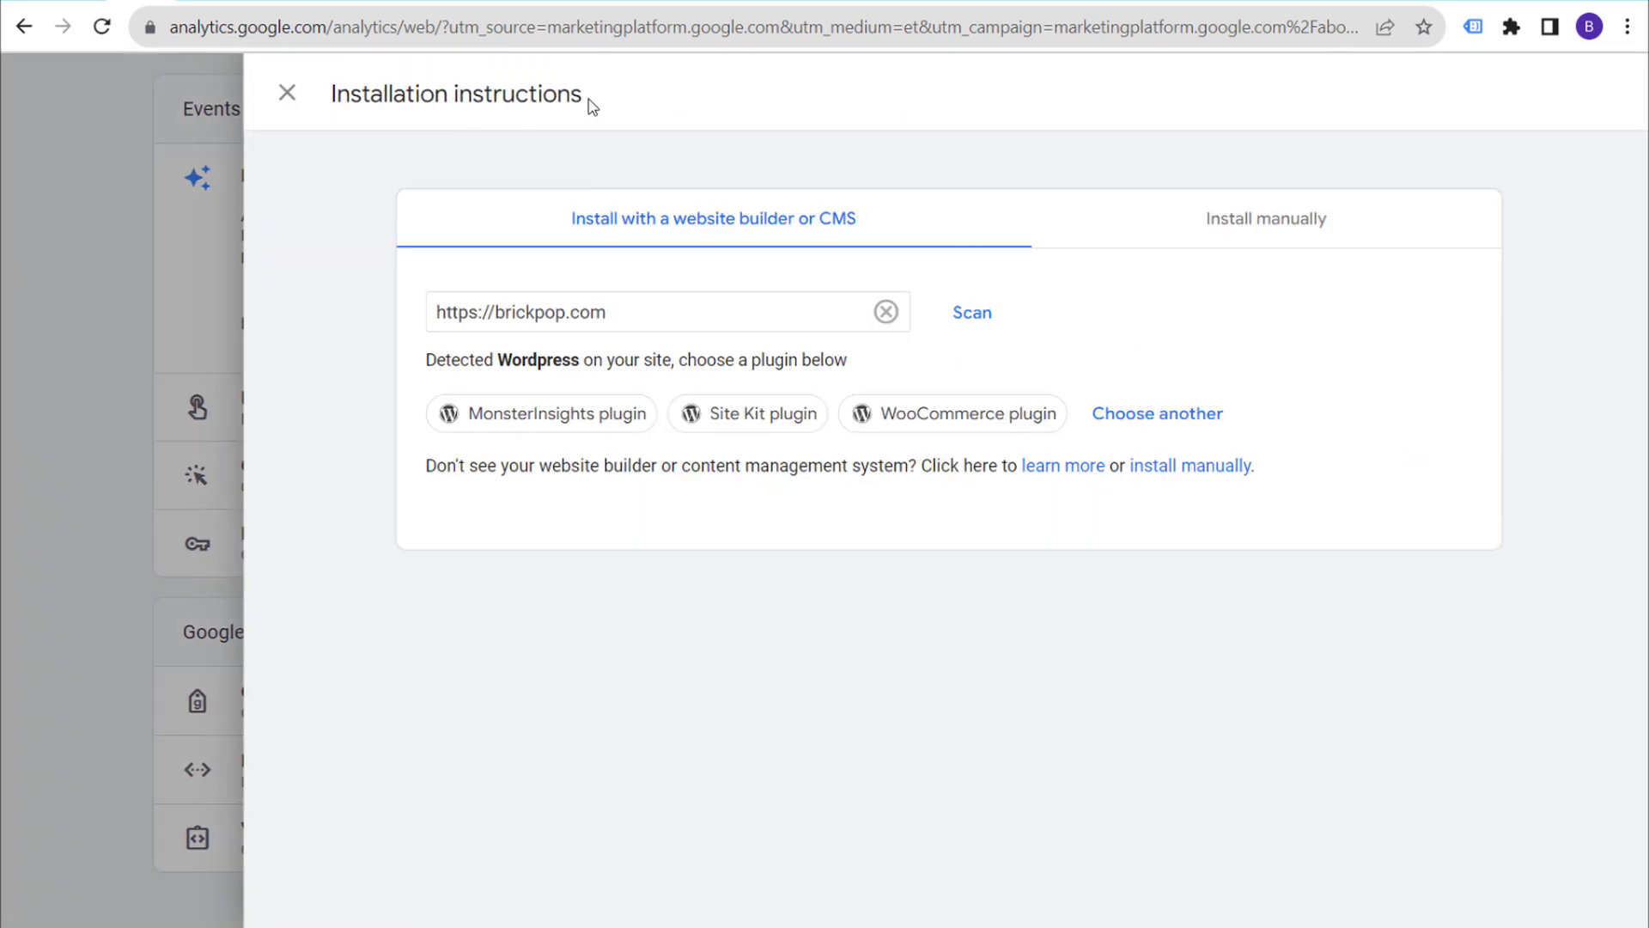
pyautogui.moveTo(593, 107); pyautogui.dragTo(328, 100)
pyautogui.click(343, 254)
pyautogui.moveTo(461, 361); pyautogui.dragTo(765, 361)
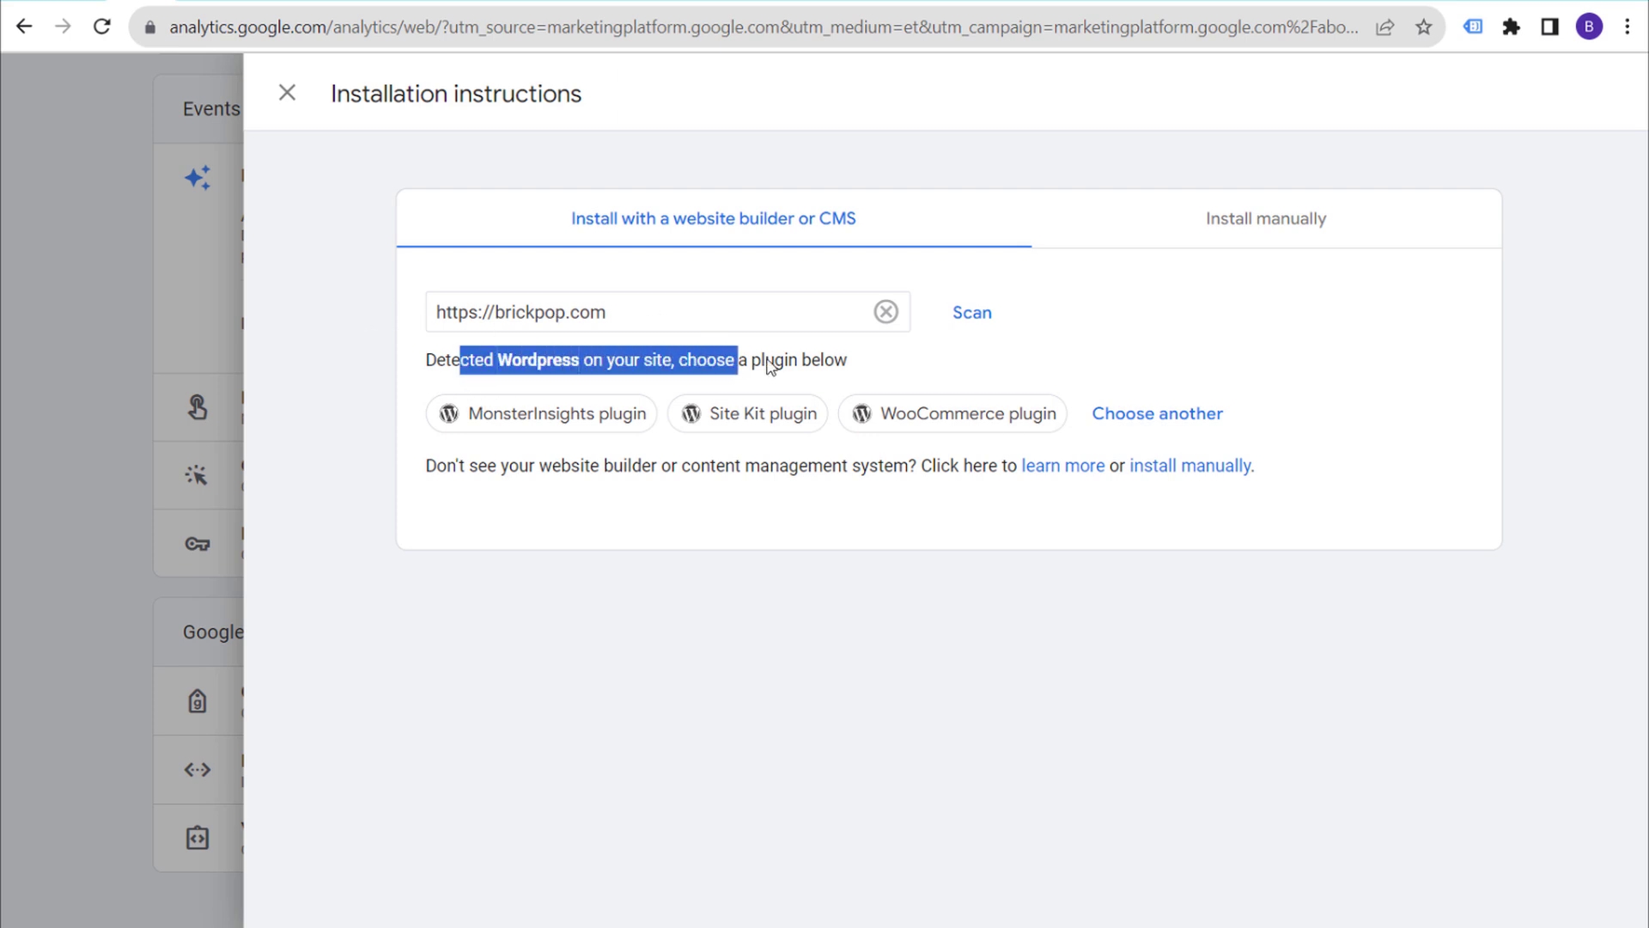
pyautogui.click(796, 353)
pyautogui.moveTo(501, 366); pyautogui.dragTo(641, 365)
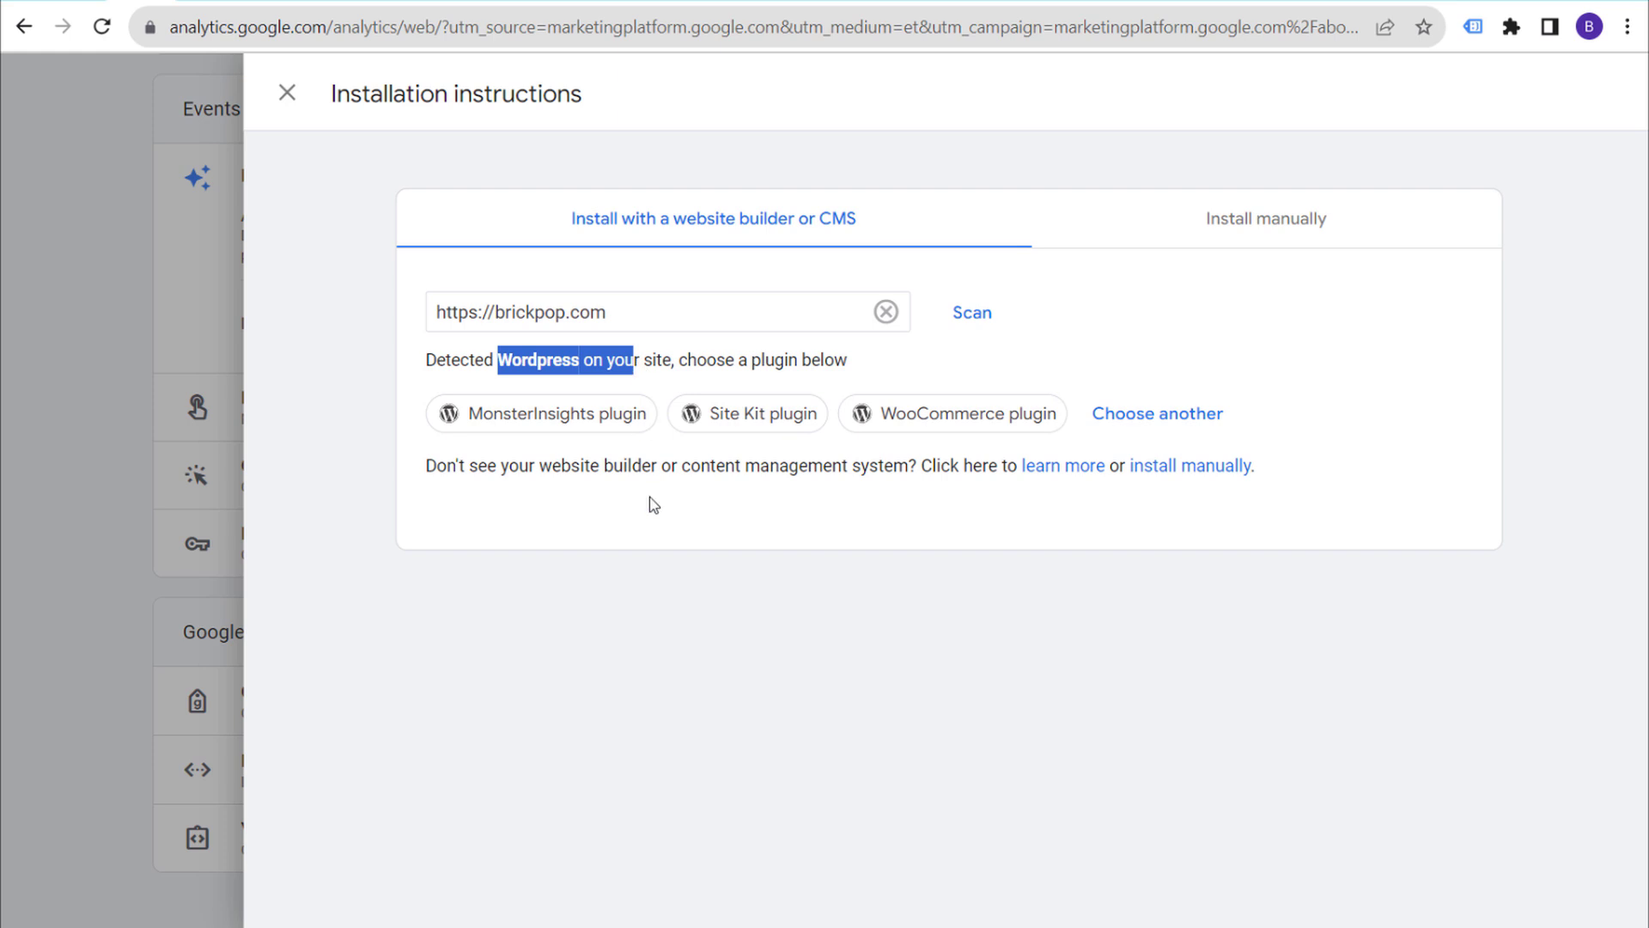
pyautogui.click(650, 499)
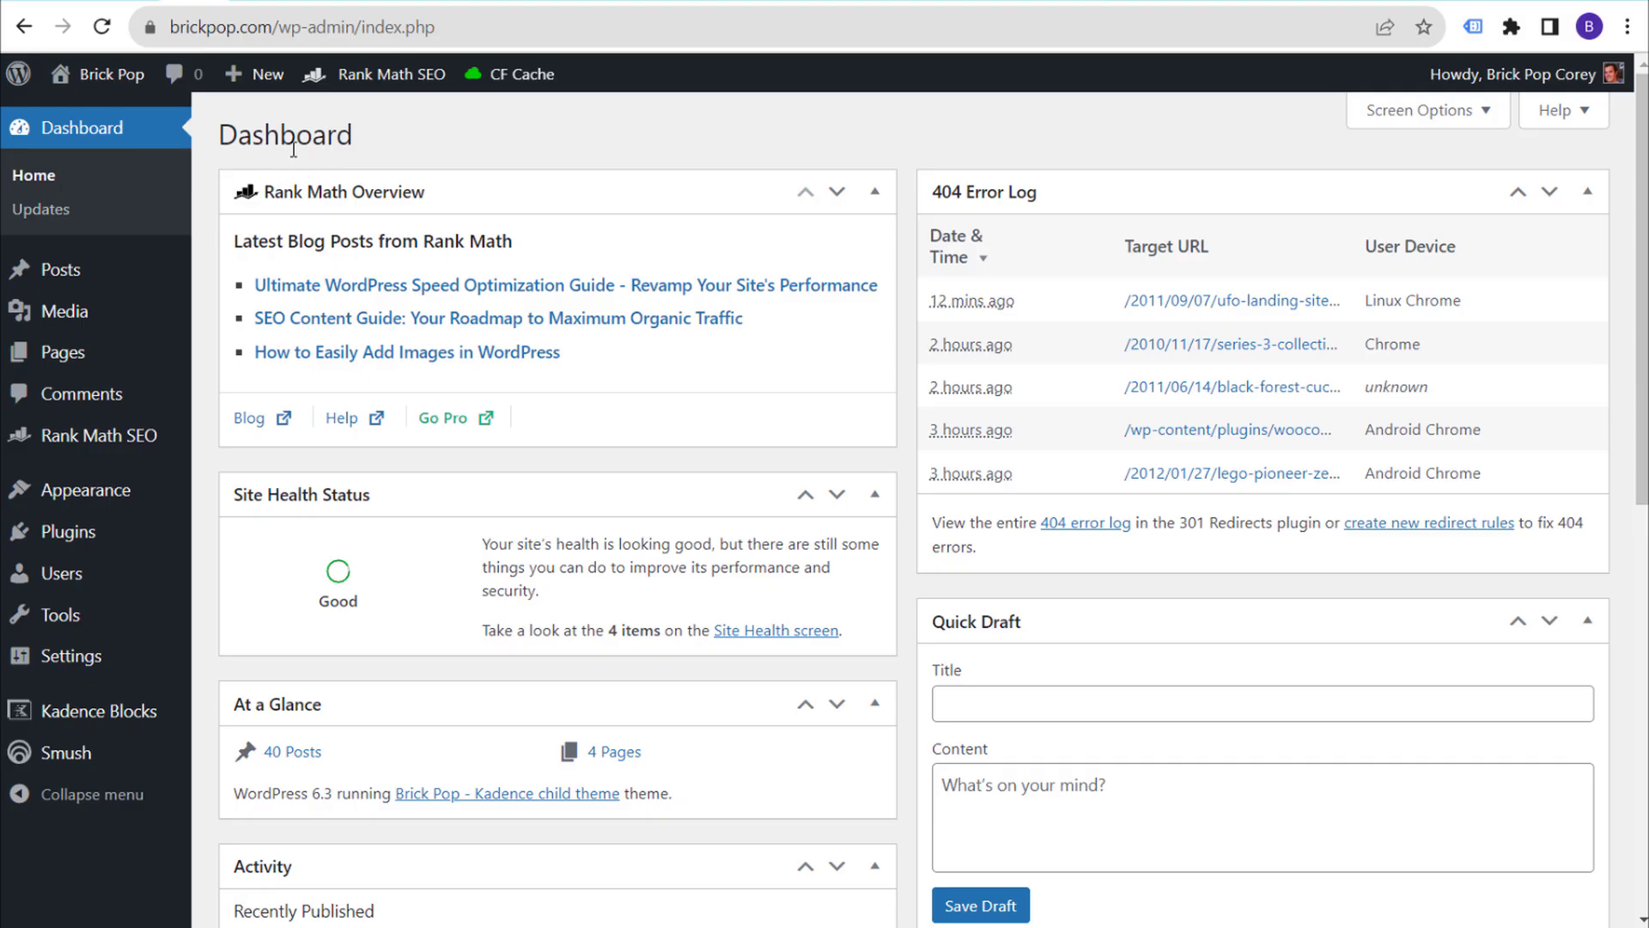
# Search new plugins for 'google site kit', then install and activate Site Kit by Google.
pyautogui.moveTo(71, 540)
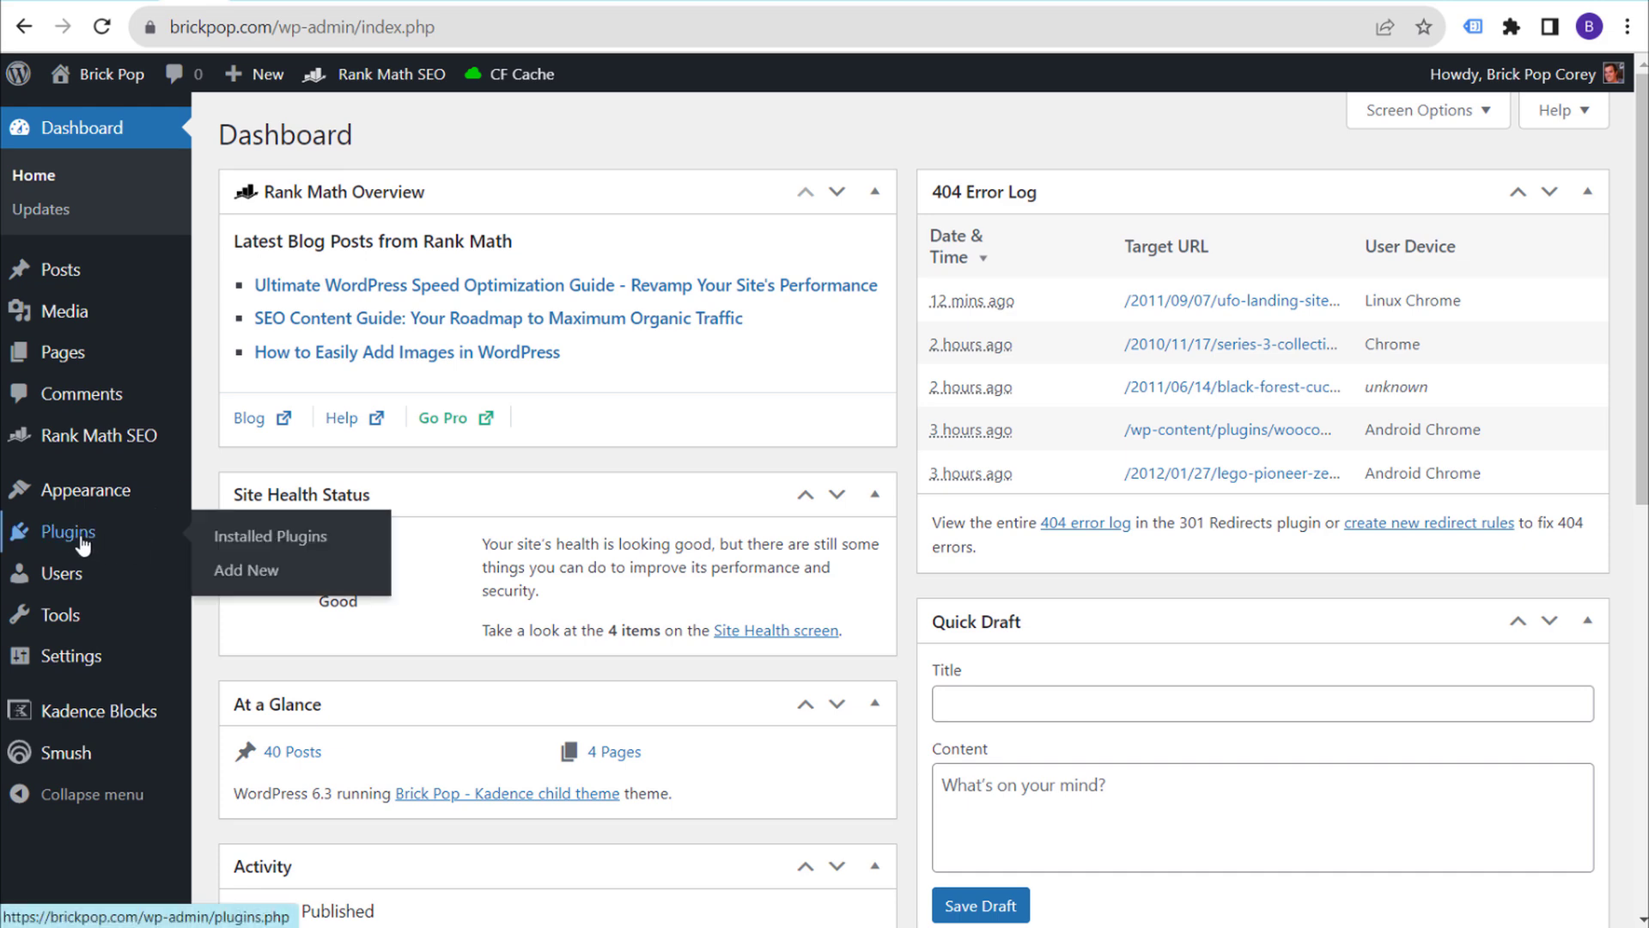
pyautogui.click(248, 569)
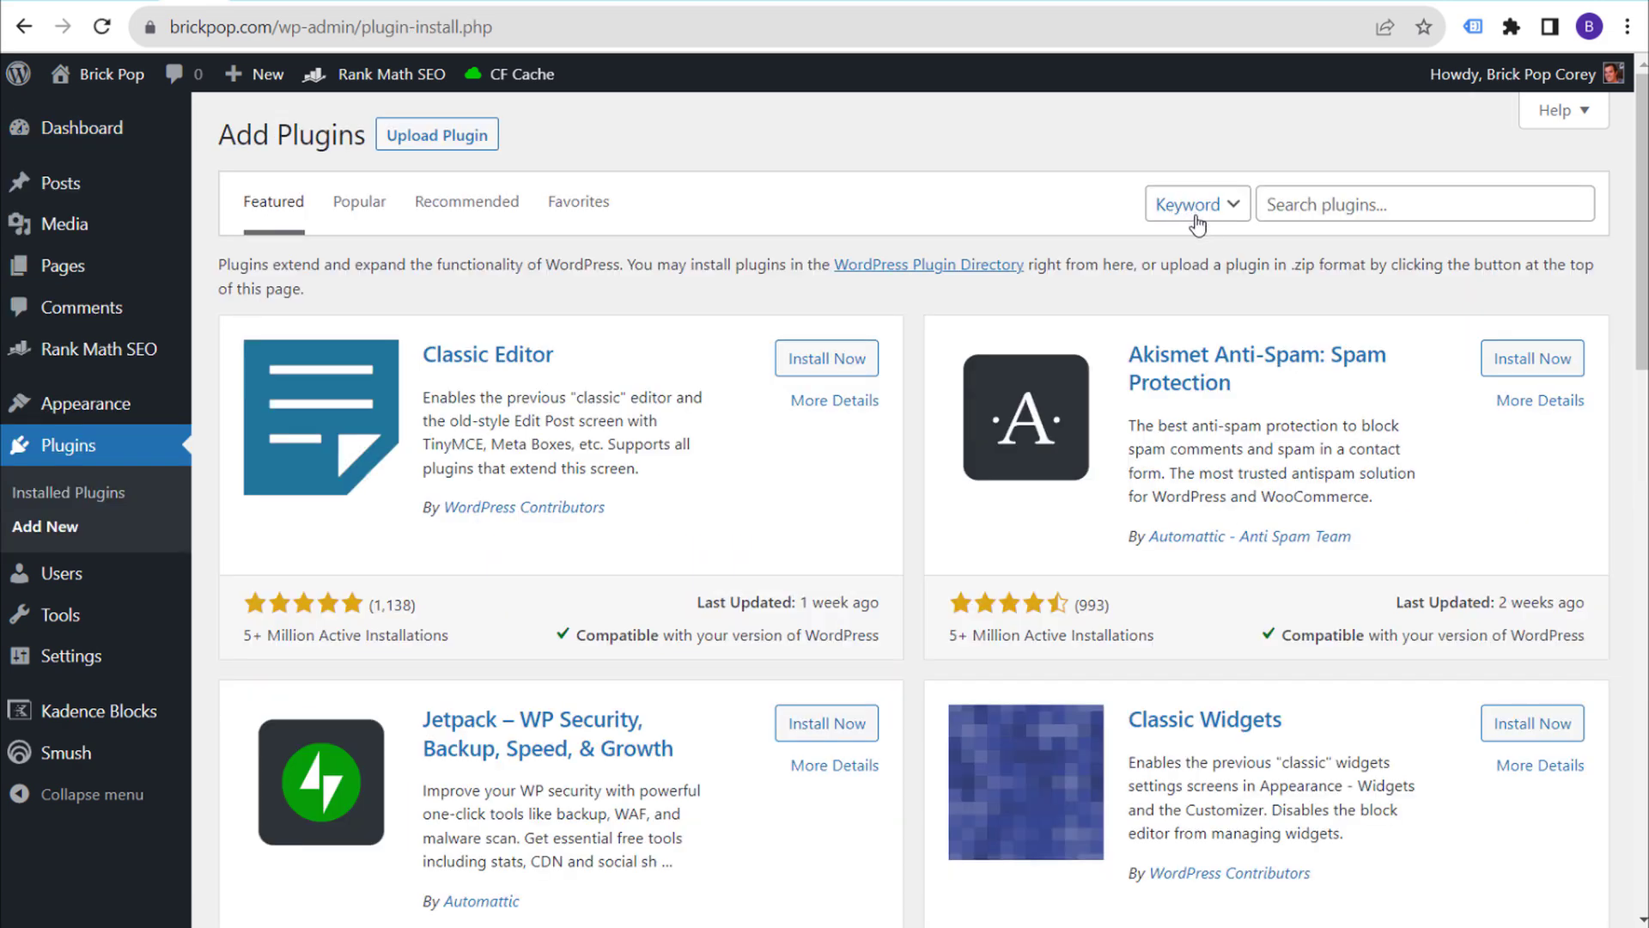
pyautogui.click(1337, 207)
pyautogui.write('google site kit')
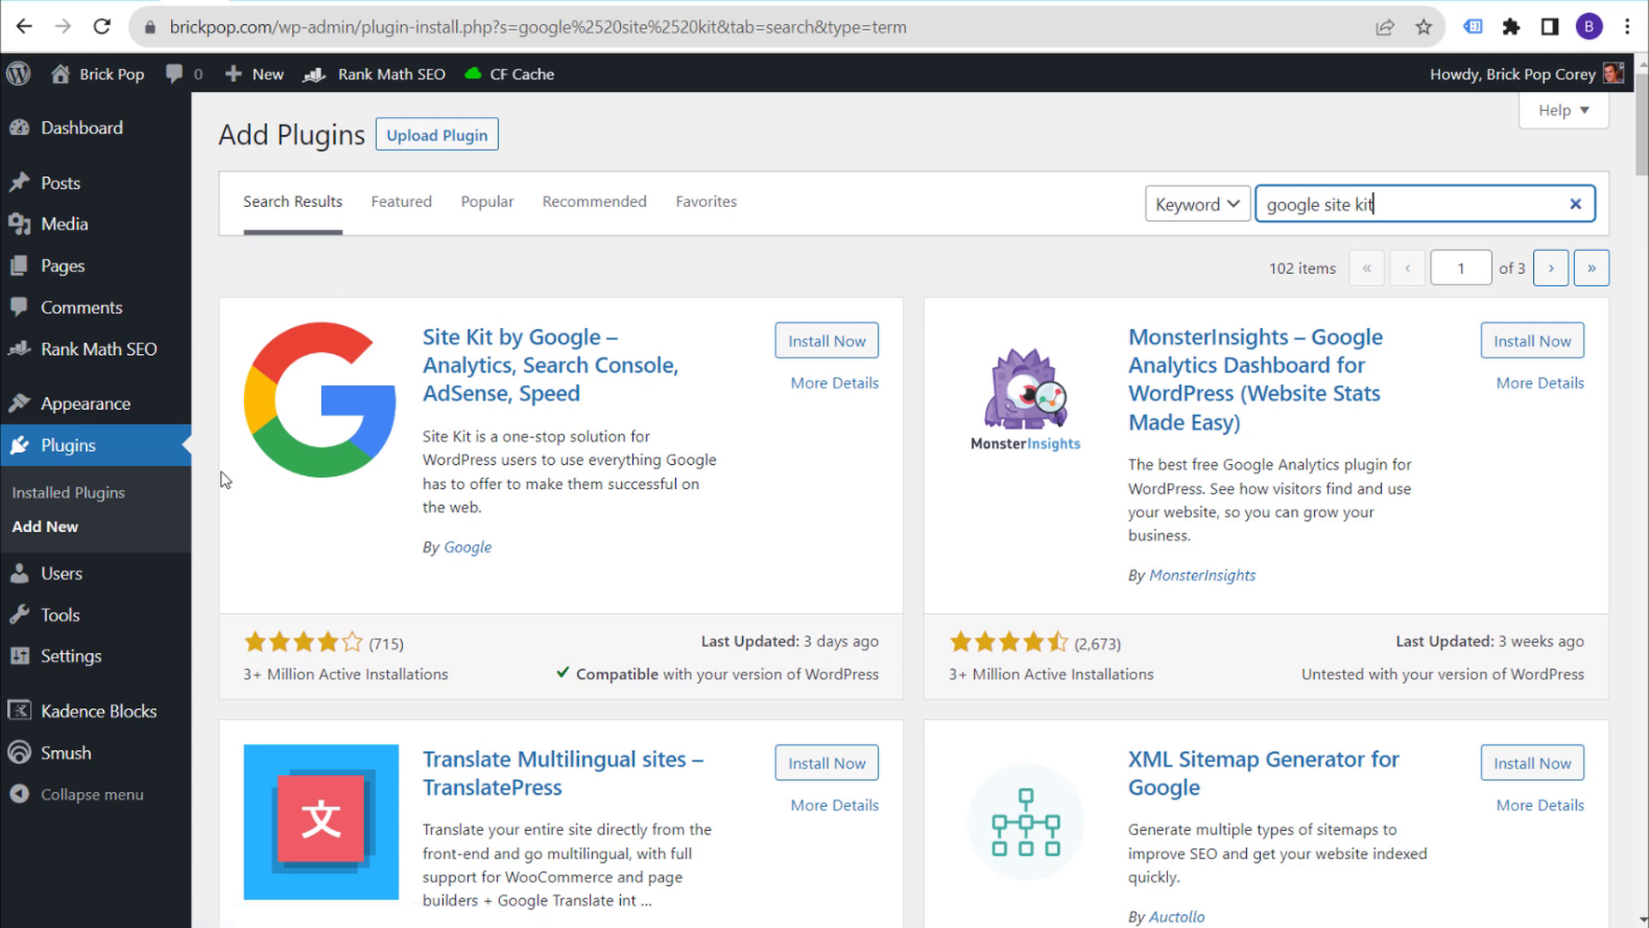
pyautogui.click(820, 346)
pyautogui.click(847, 344)
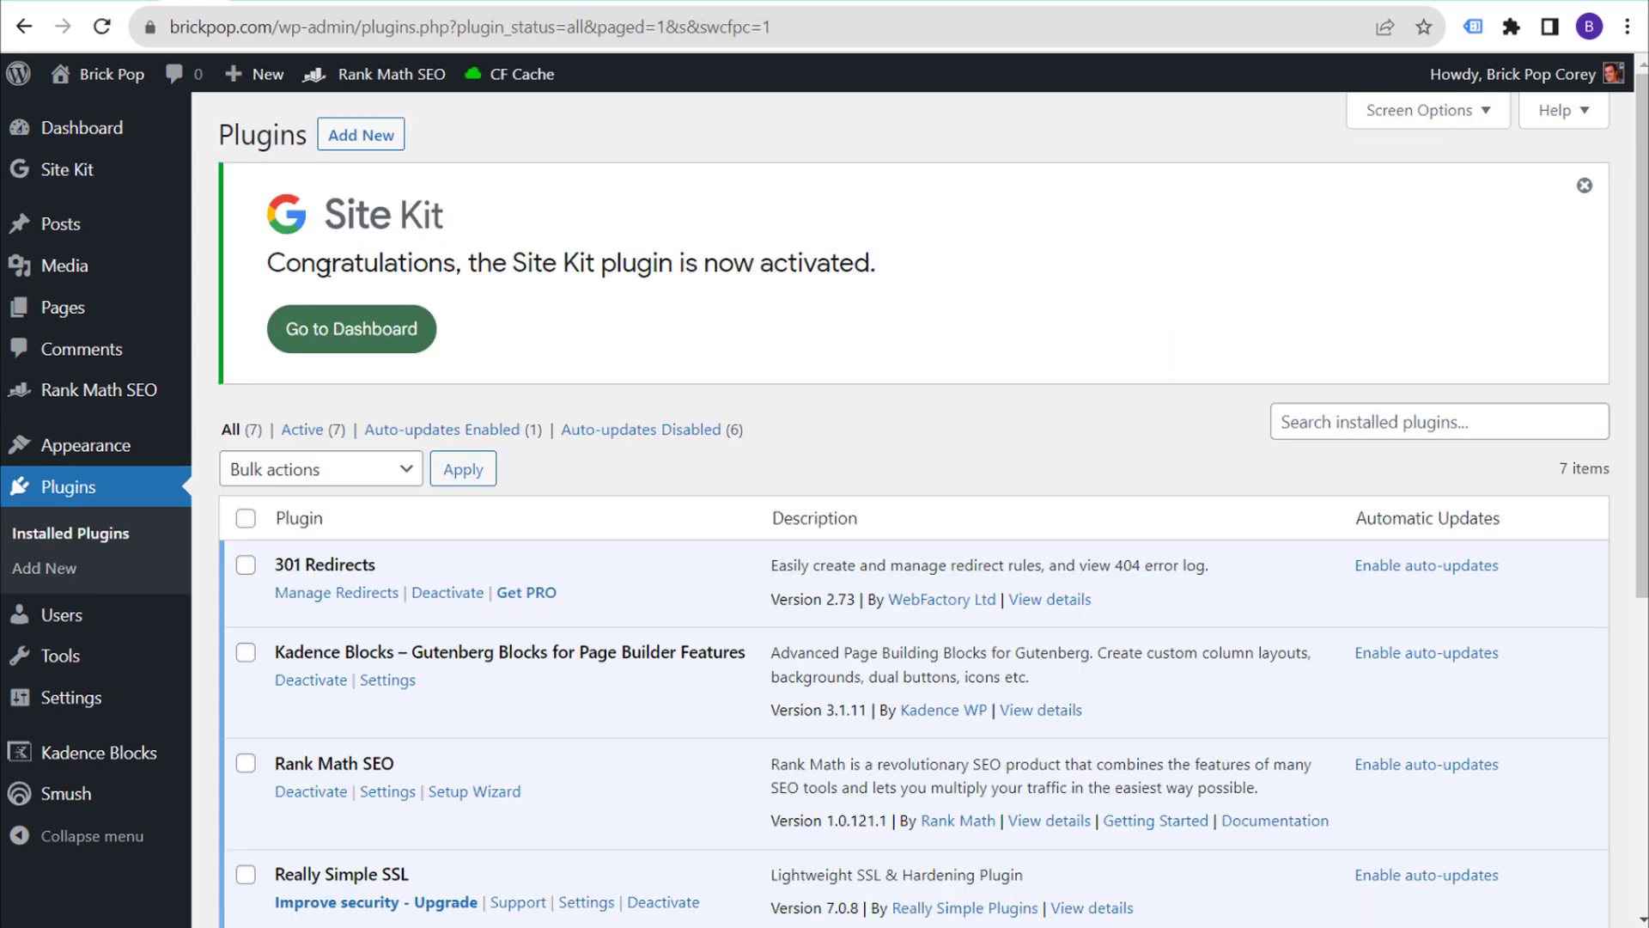
# Go from the activation message to the Site Kit dashboard and open its Admin Settings.
pyautogui.moveTo(332, 263); pyautogui.dragTo(636, 269)
pyautogui.click(744, 268)
pyautogui.tripleClick(445, 264)
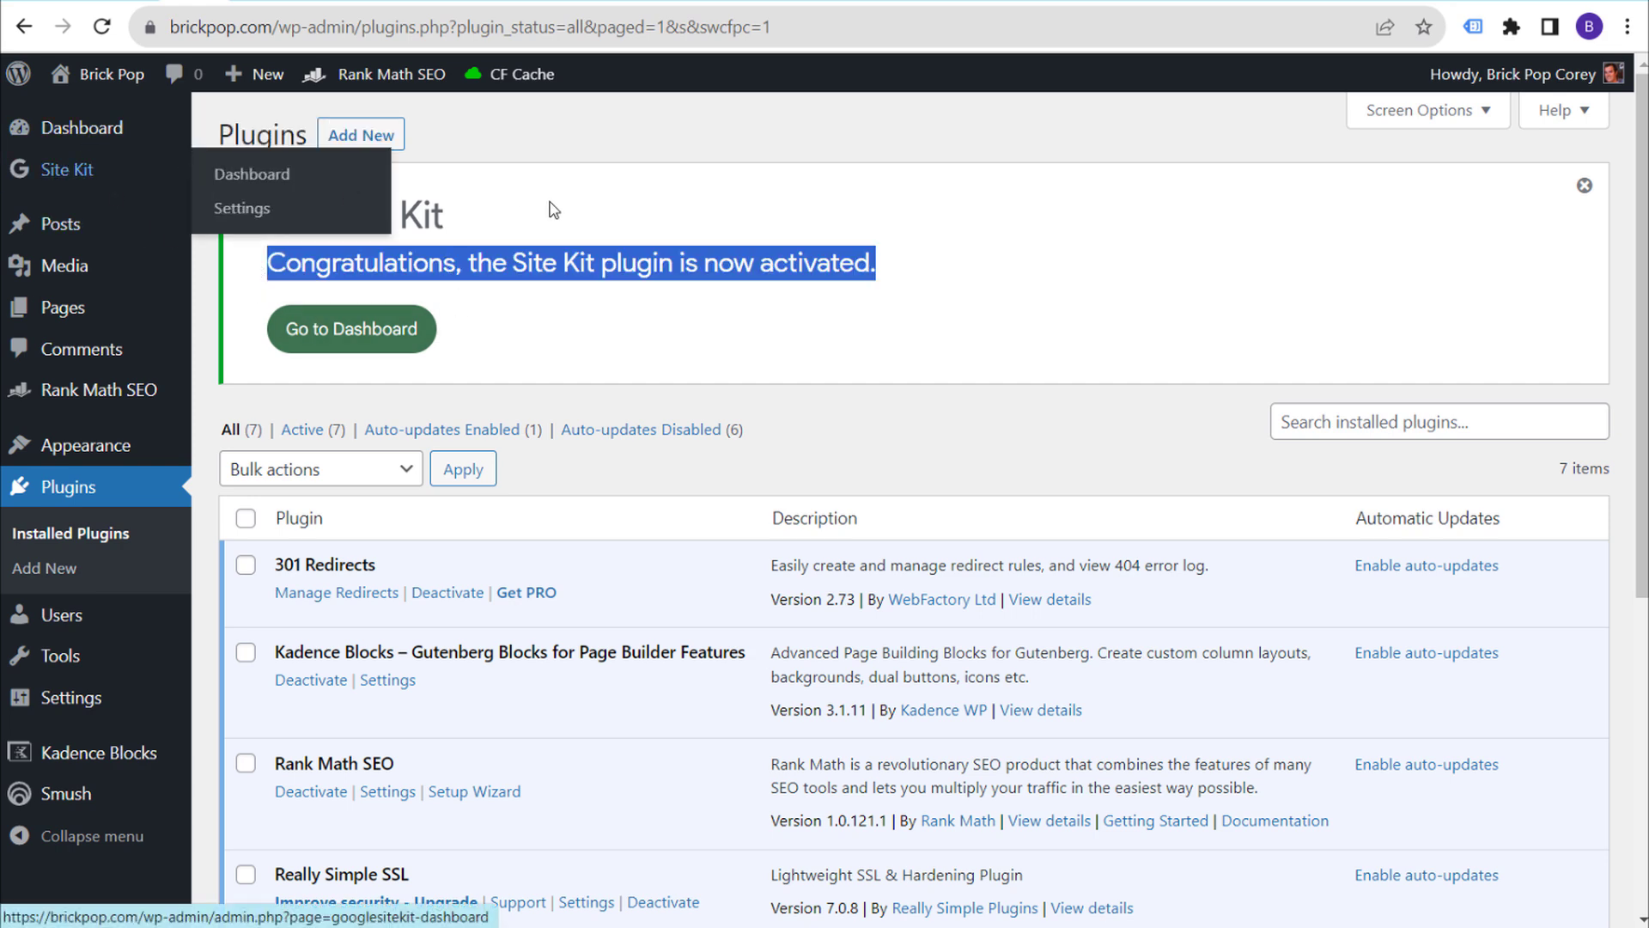
pyautogui.click(354, 330)
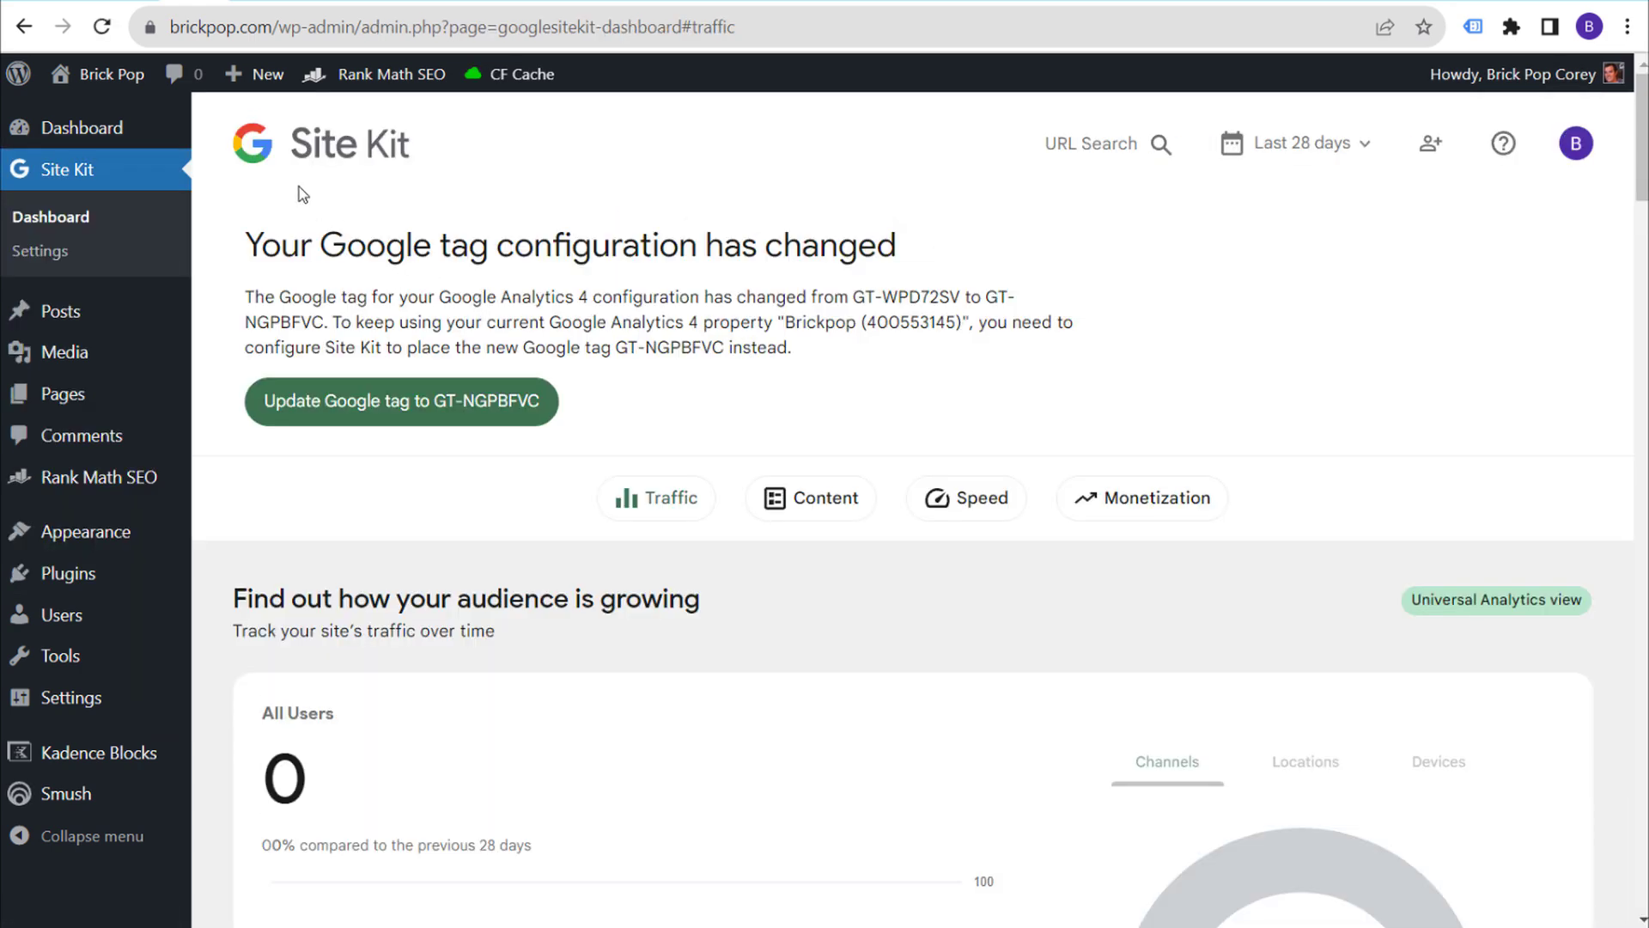
pyautogui.click(72, 254)
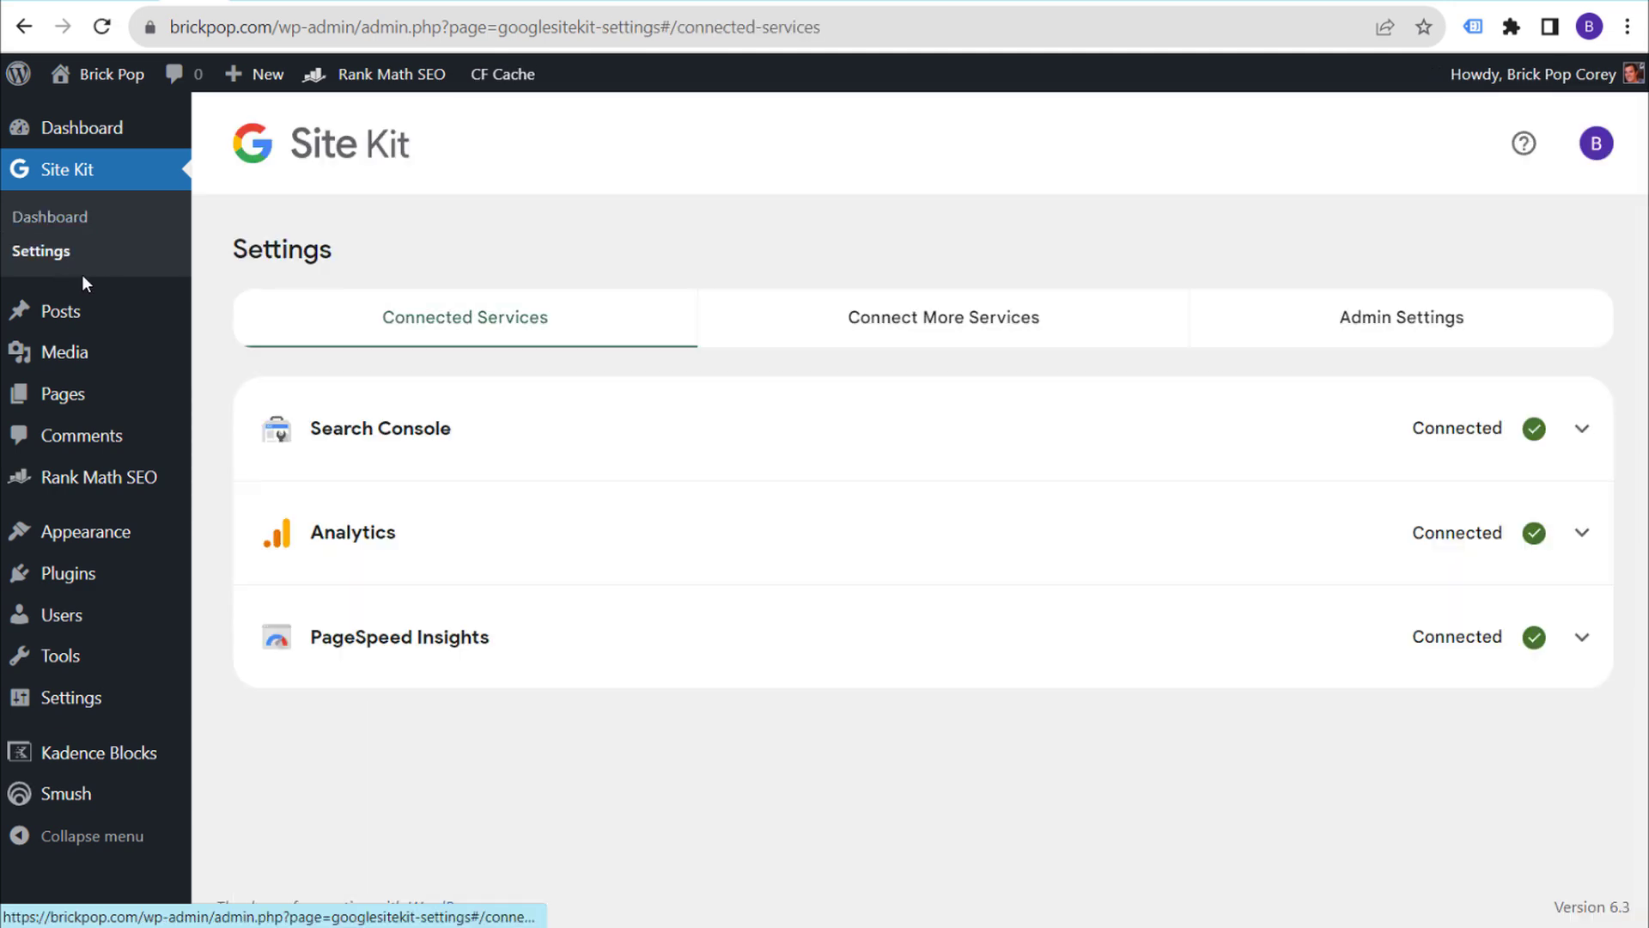
pyautogui.click(1406, 331)
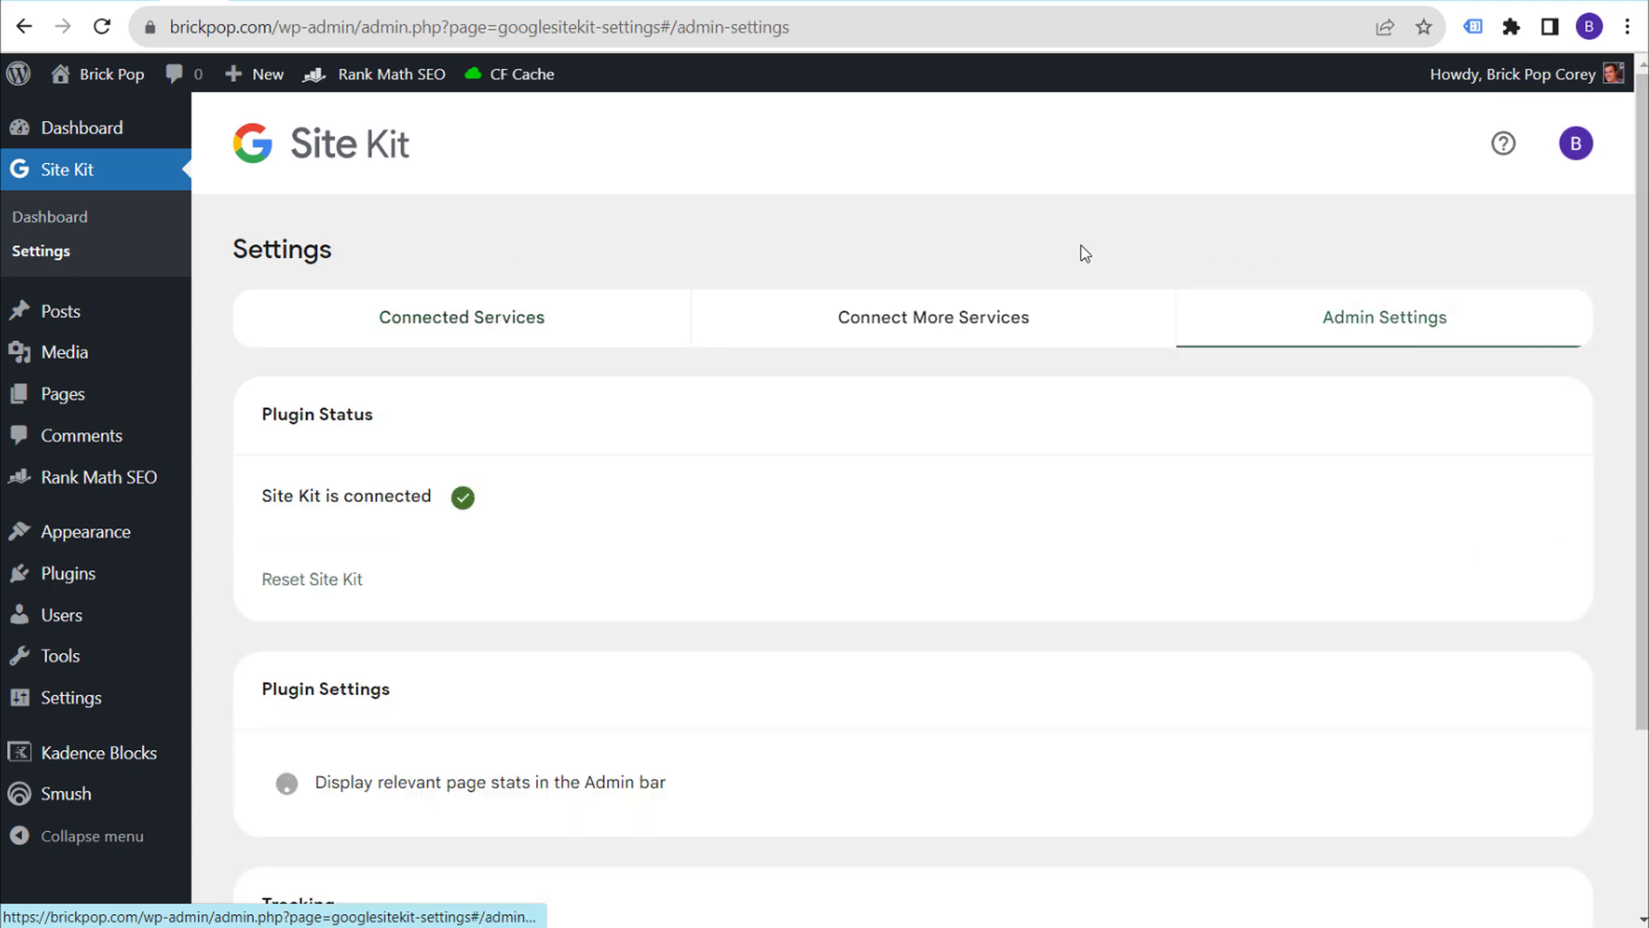
# Reset Site Kit, confirm it, and include Connect Google Analytics in the new setup.
pyautogui.scroll(-3, 1087, 284)
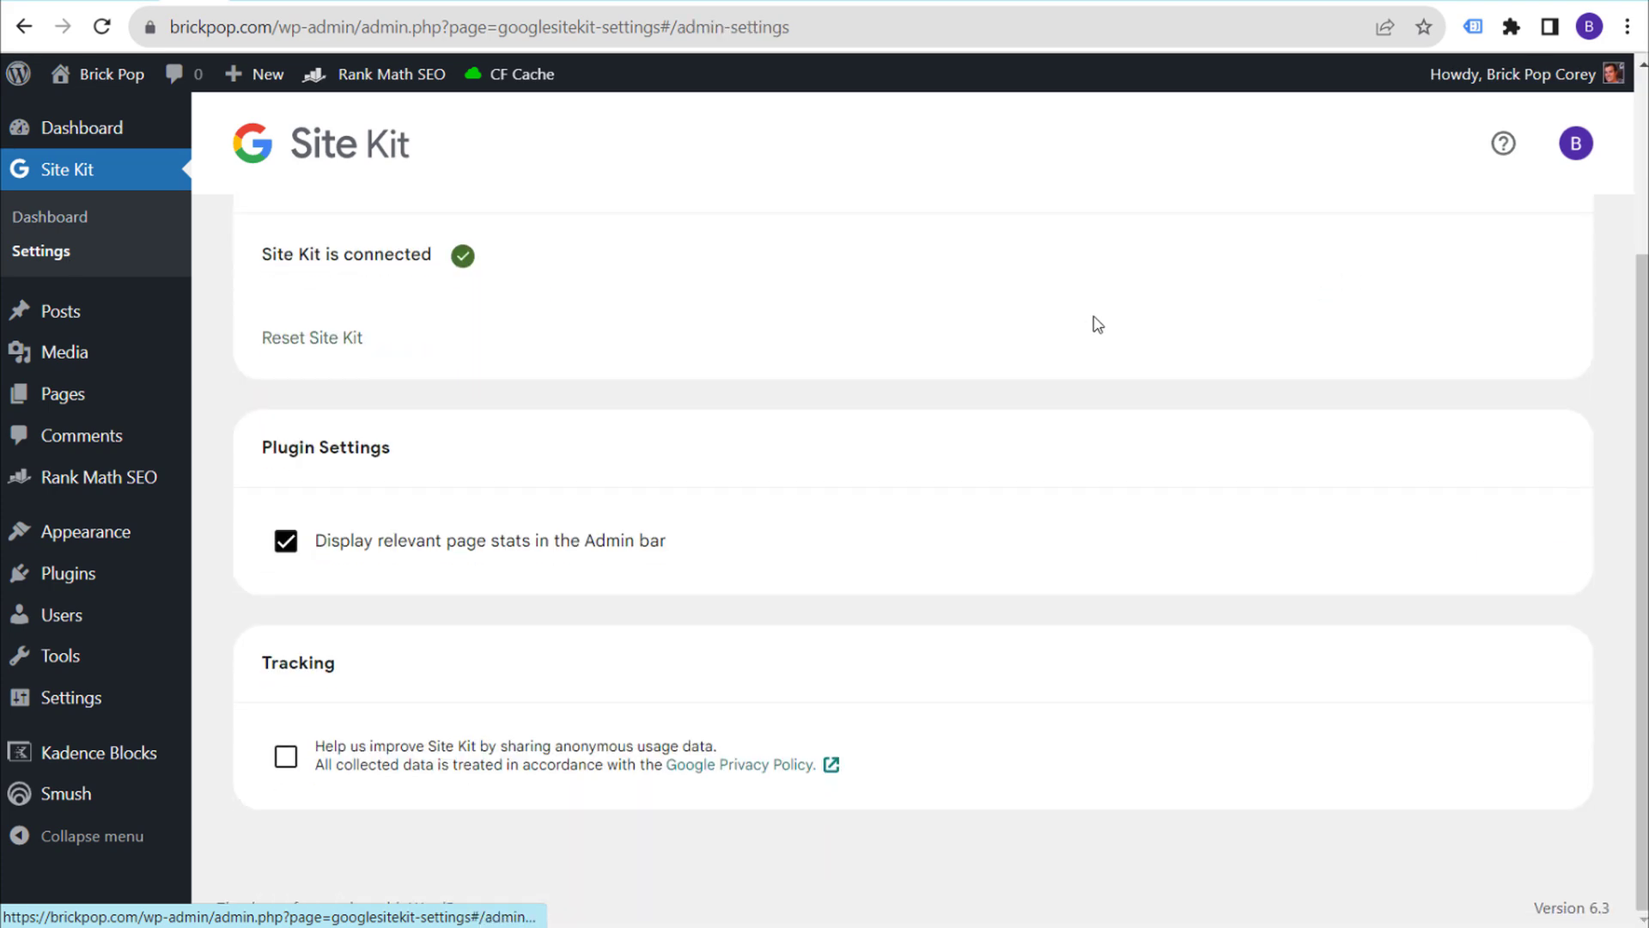
pyautogui.click(288, 339)
pyautogui.click(630, 592)
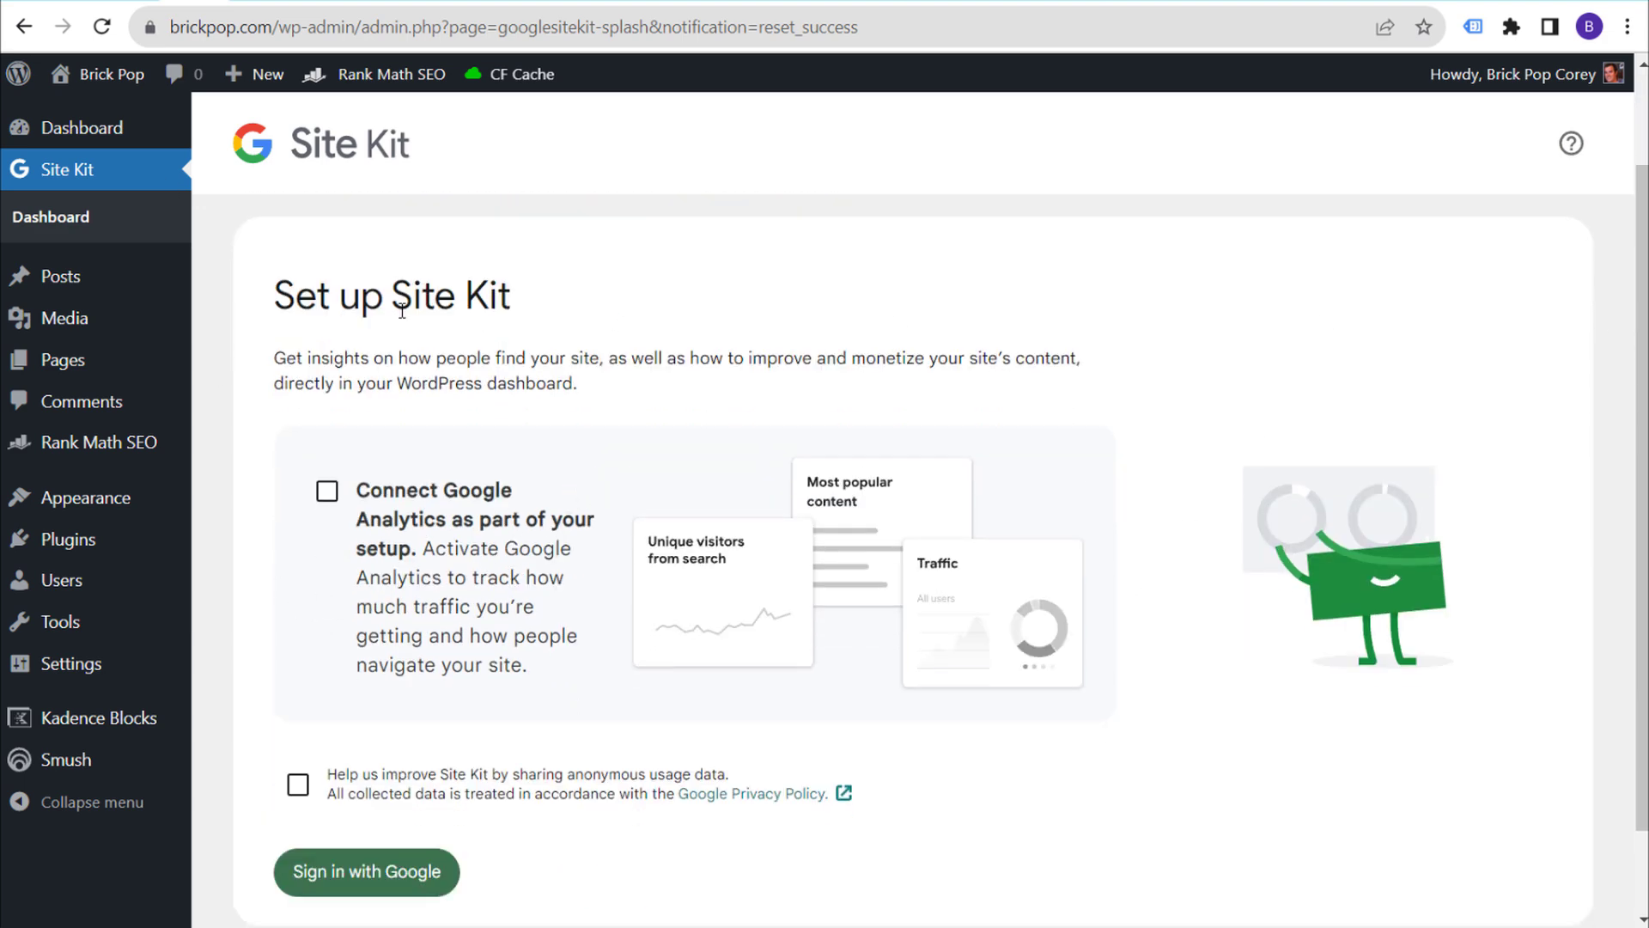
pyautogui.moveTo(277, 311); pyautogui.dragTo(708, 311)
pyautogui.click(327, 493)
# Agree to share anonymous usage data and start Sign in with Google for Site Kit.
pyautogui.scroll(-1, 424, 538)
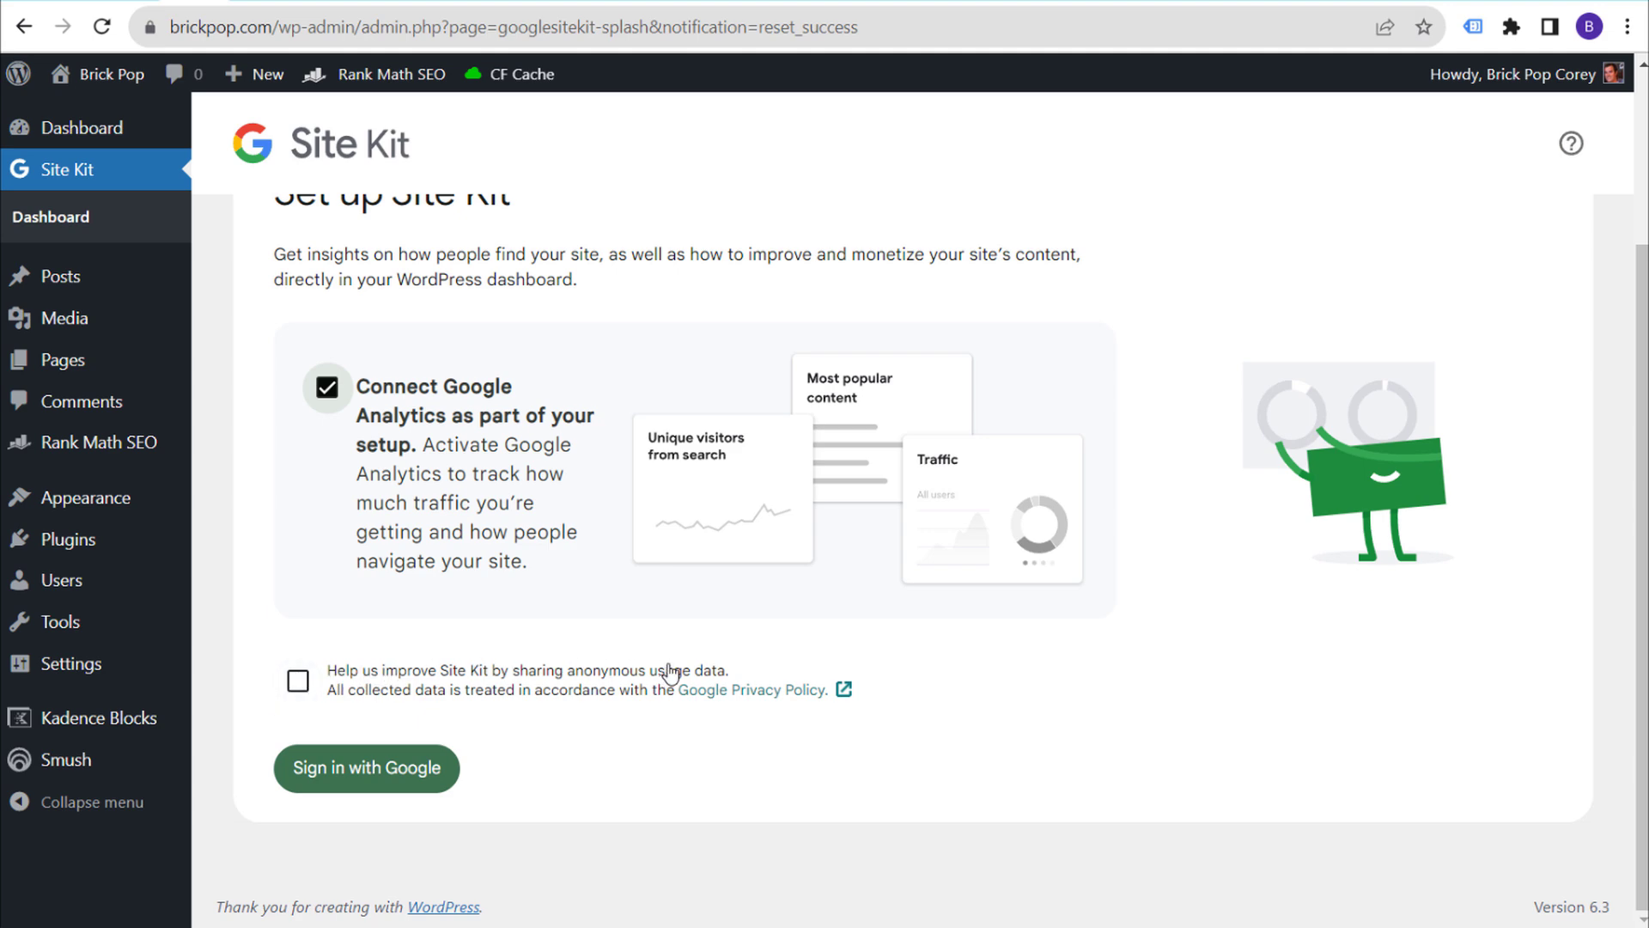
pyautogui.click(299, 687)
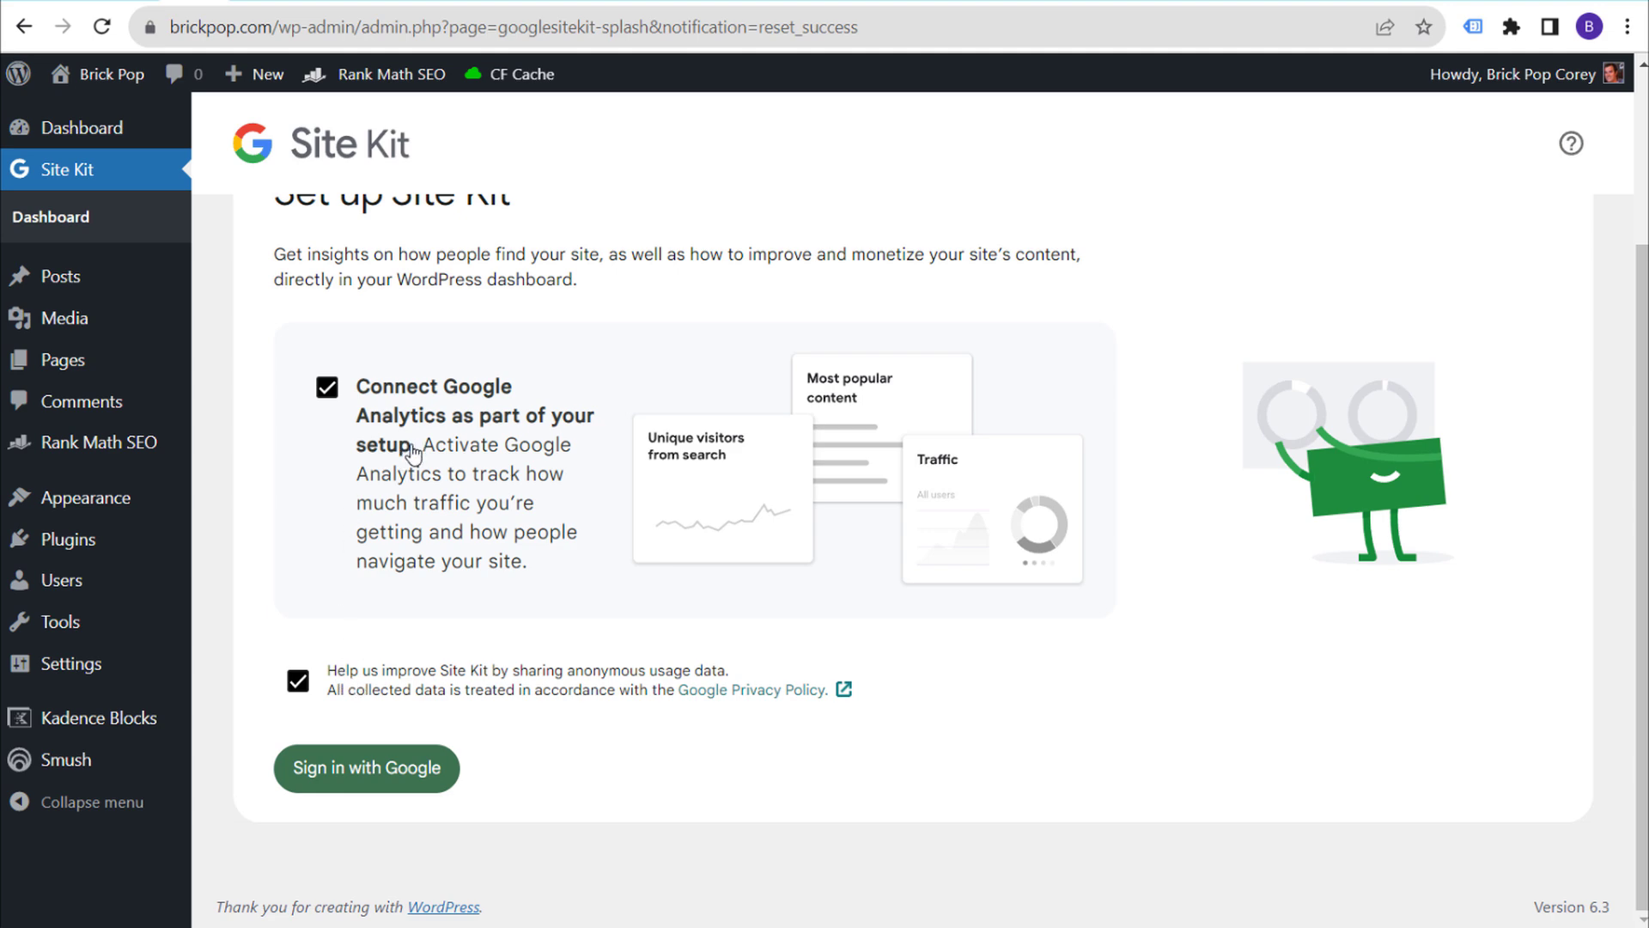
pyautogui.click(353, 767)
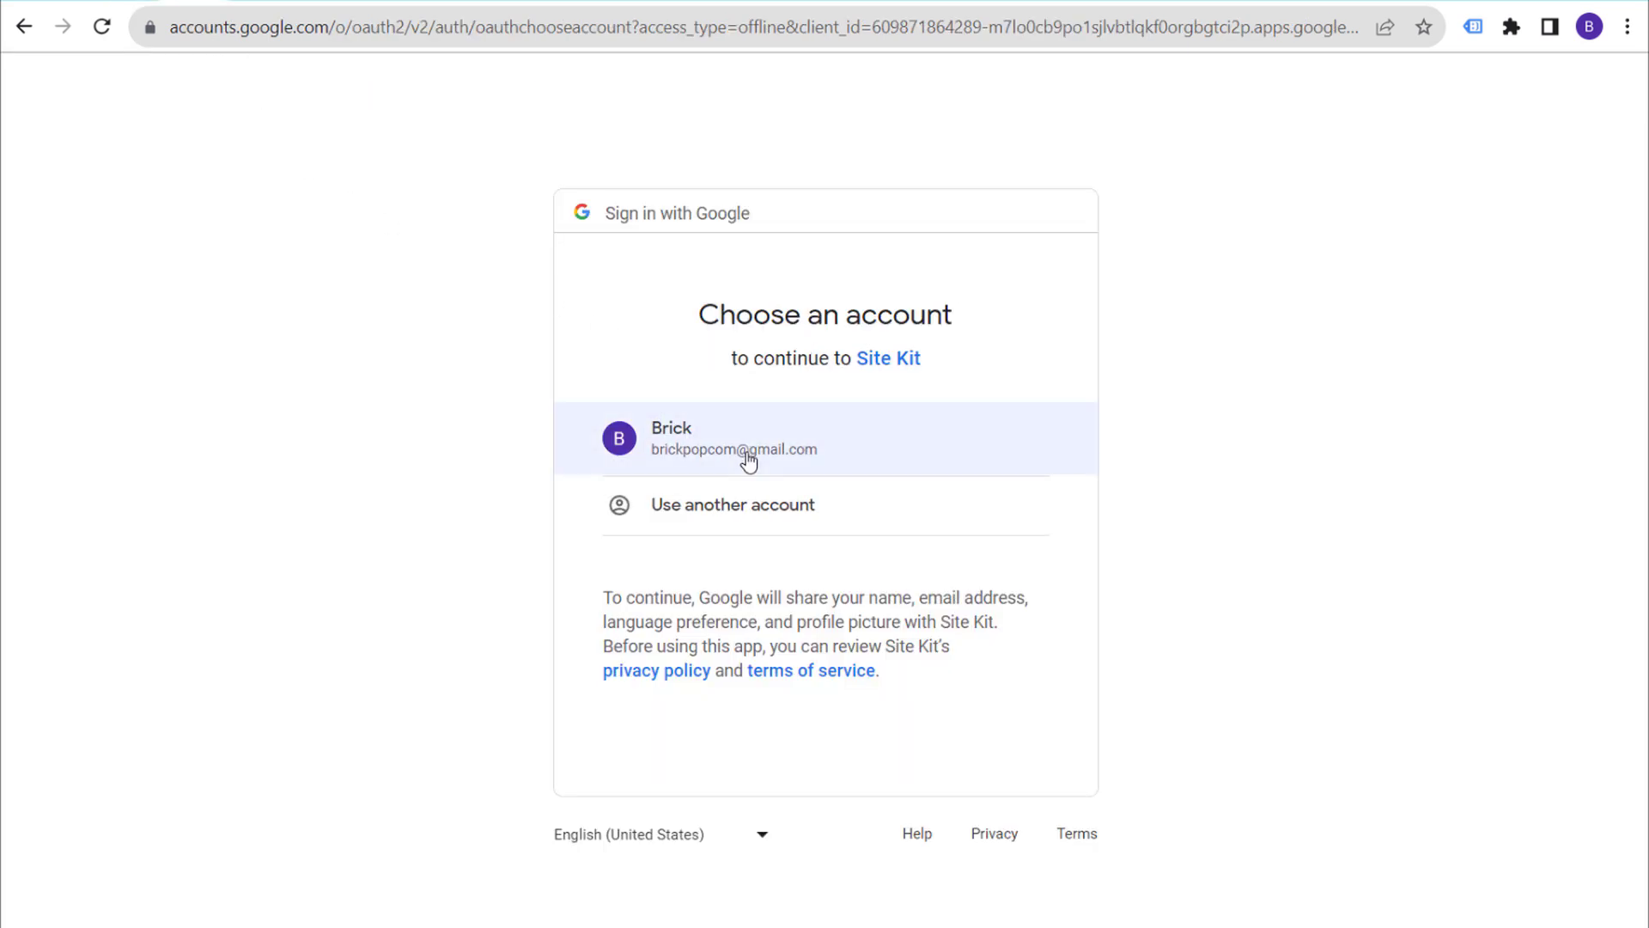
# Pick the site's Google account, review the 7-services access list, and grant Site Kit the extra access.
pyautogui.click(732, 431)
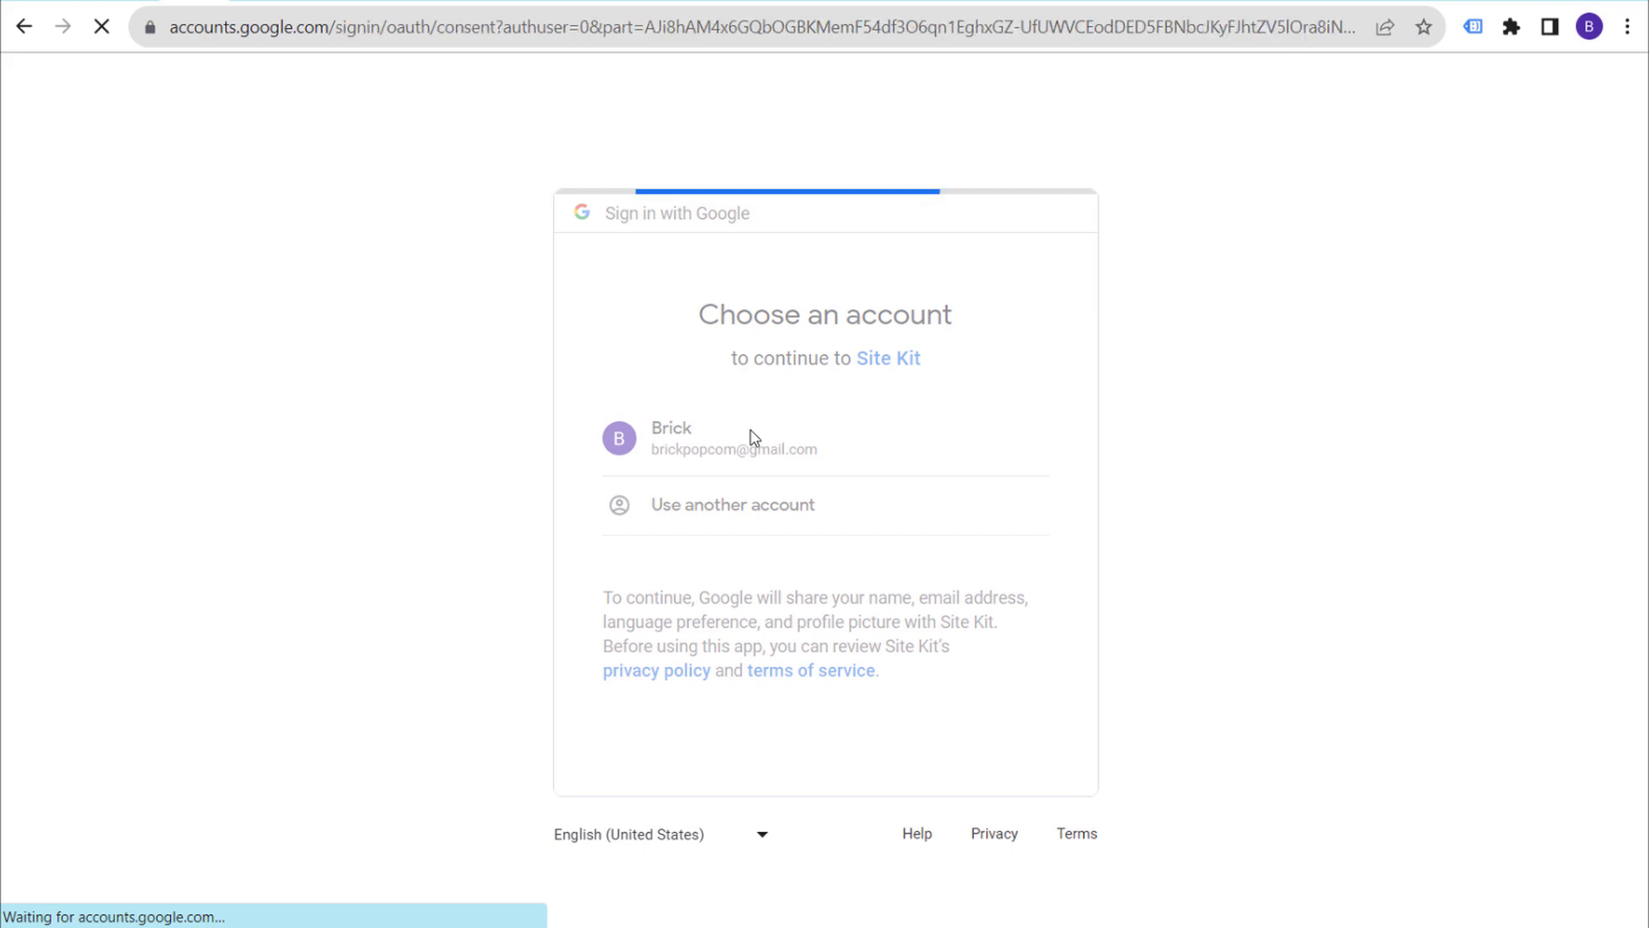
pyautogui.click(720, 466)
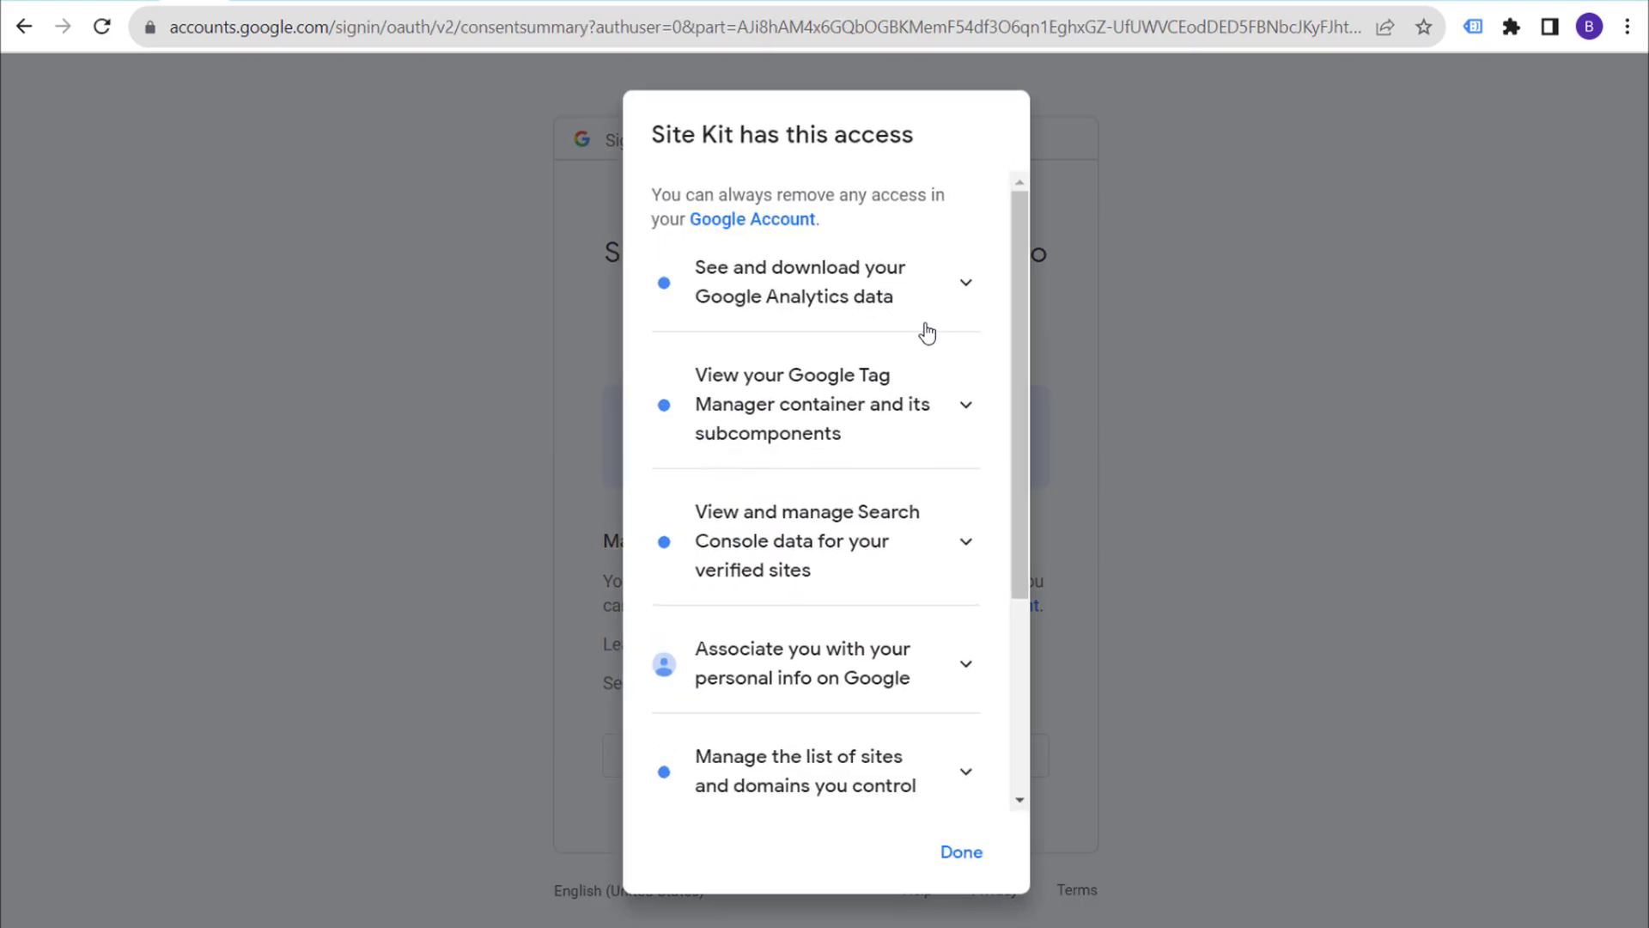
pyautogui.scroll(-4, 922, 309)
pyautogui.scroll(5, 911, 514)
pyautogui.click(969, 855)
pyautogui.click(749, 458)
pyautogui.click(949, 859)
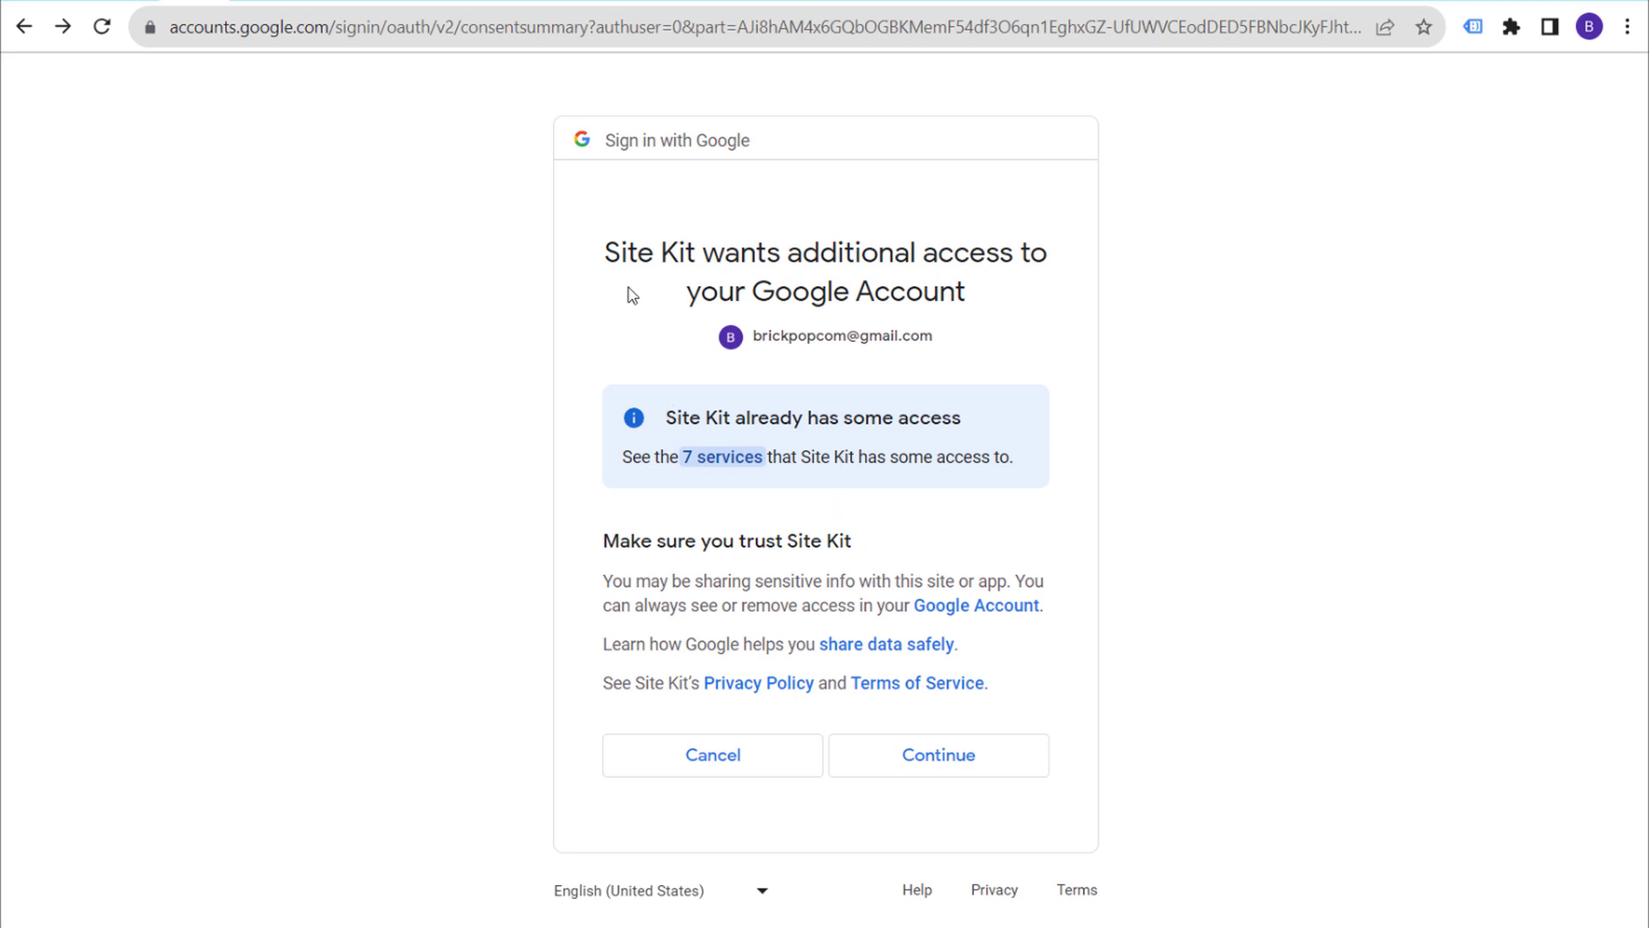
pyautogui.click(906, 764)
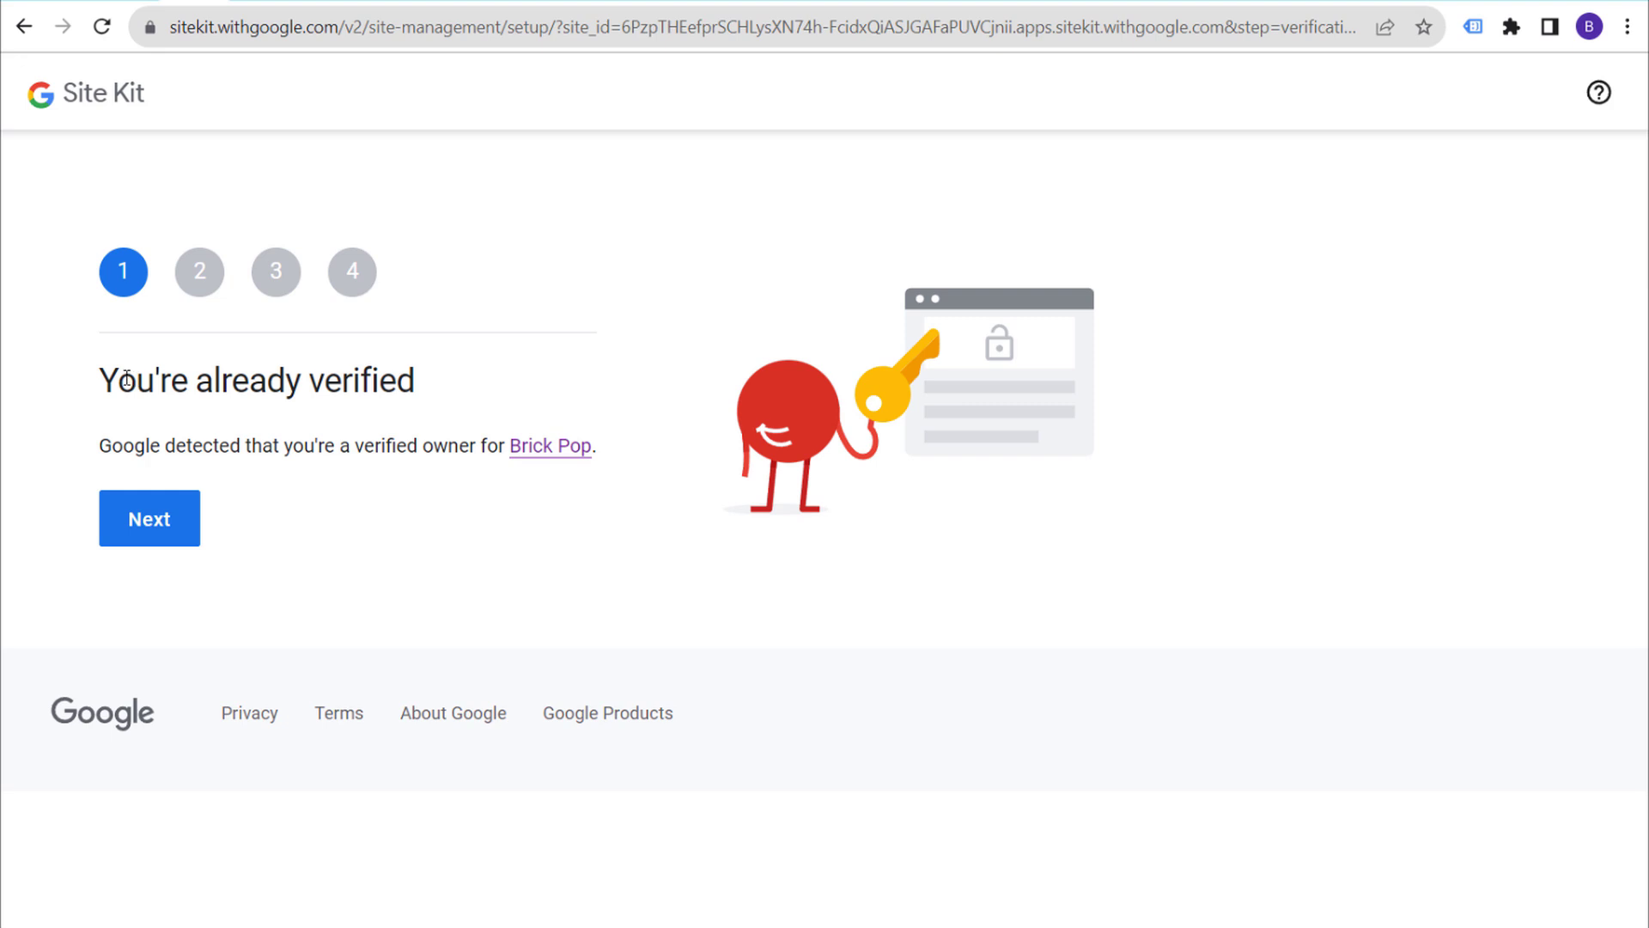
# Continue past Site Kit's ownership verification and account-data permission steps.
pyautogui.moveTo(102, 442); pyautogui.dragTo(397, 442)
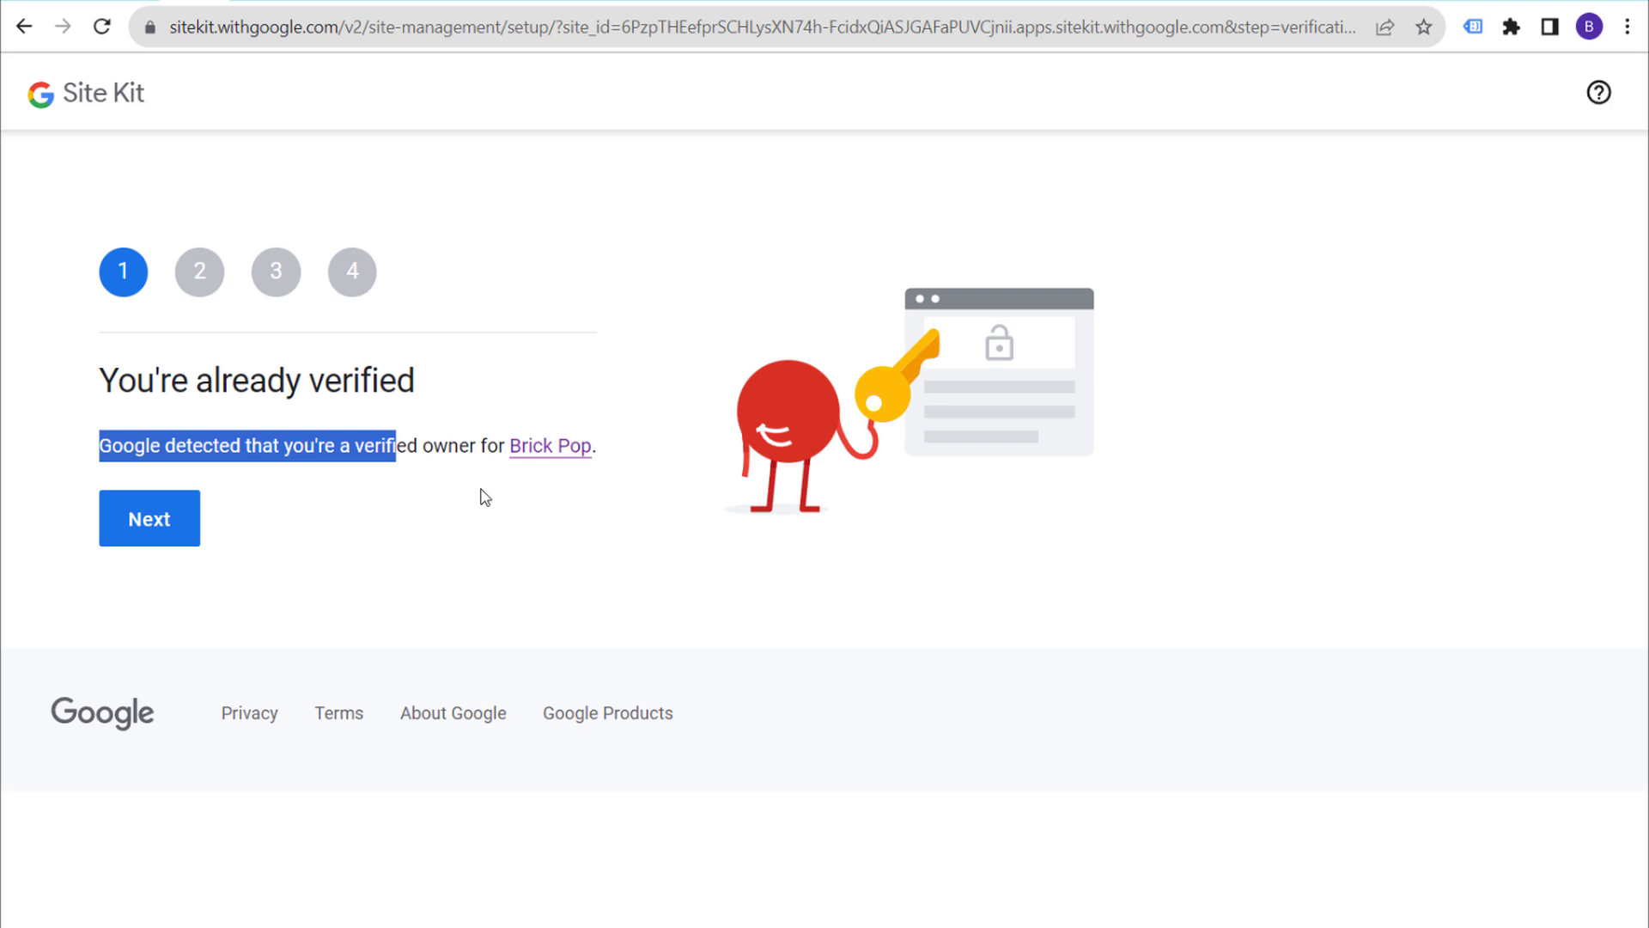
pyautogui.click(407, 443)
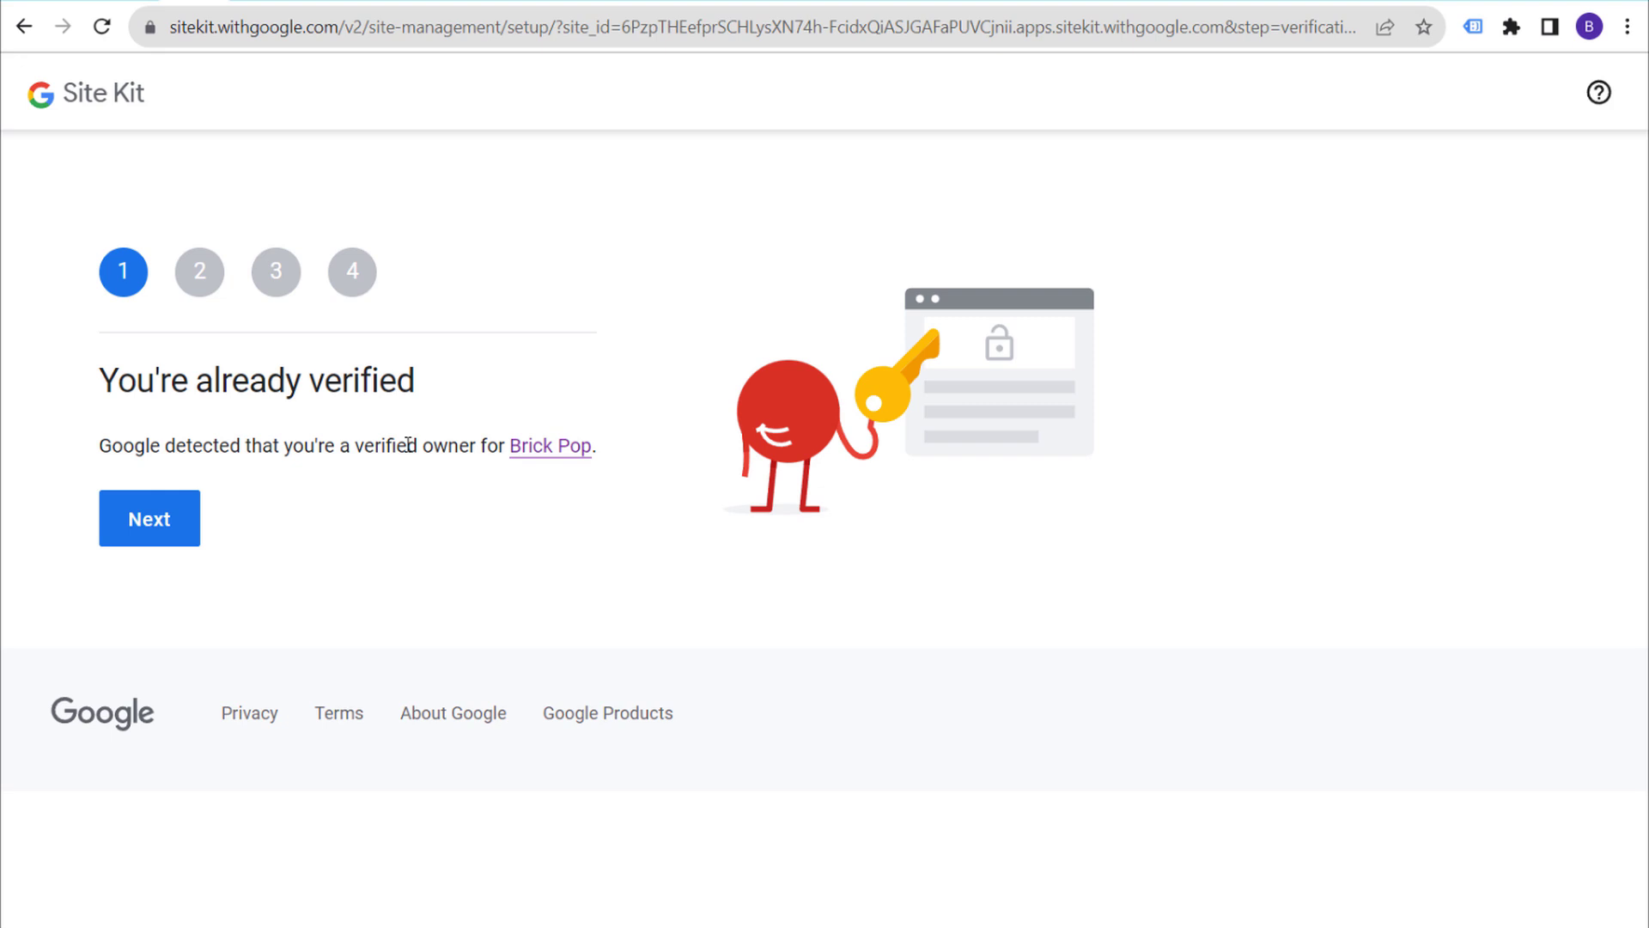
pyautogui.click(195, 522)
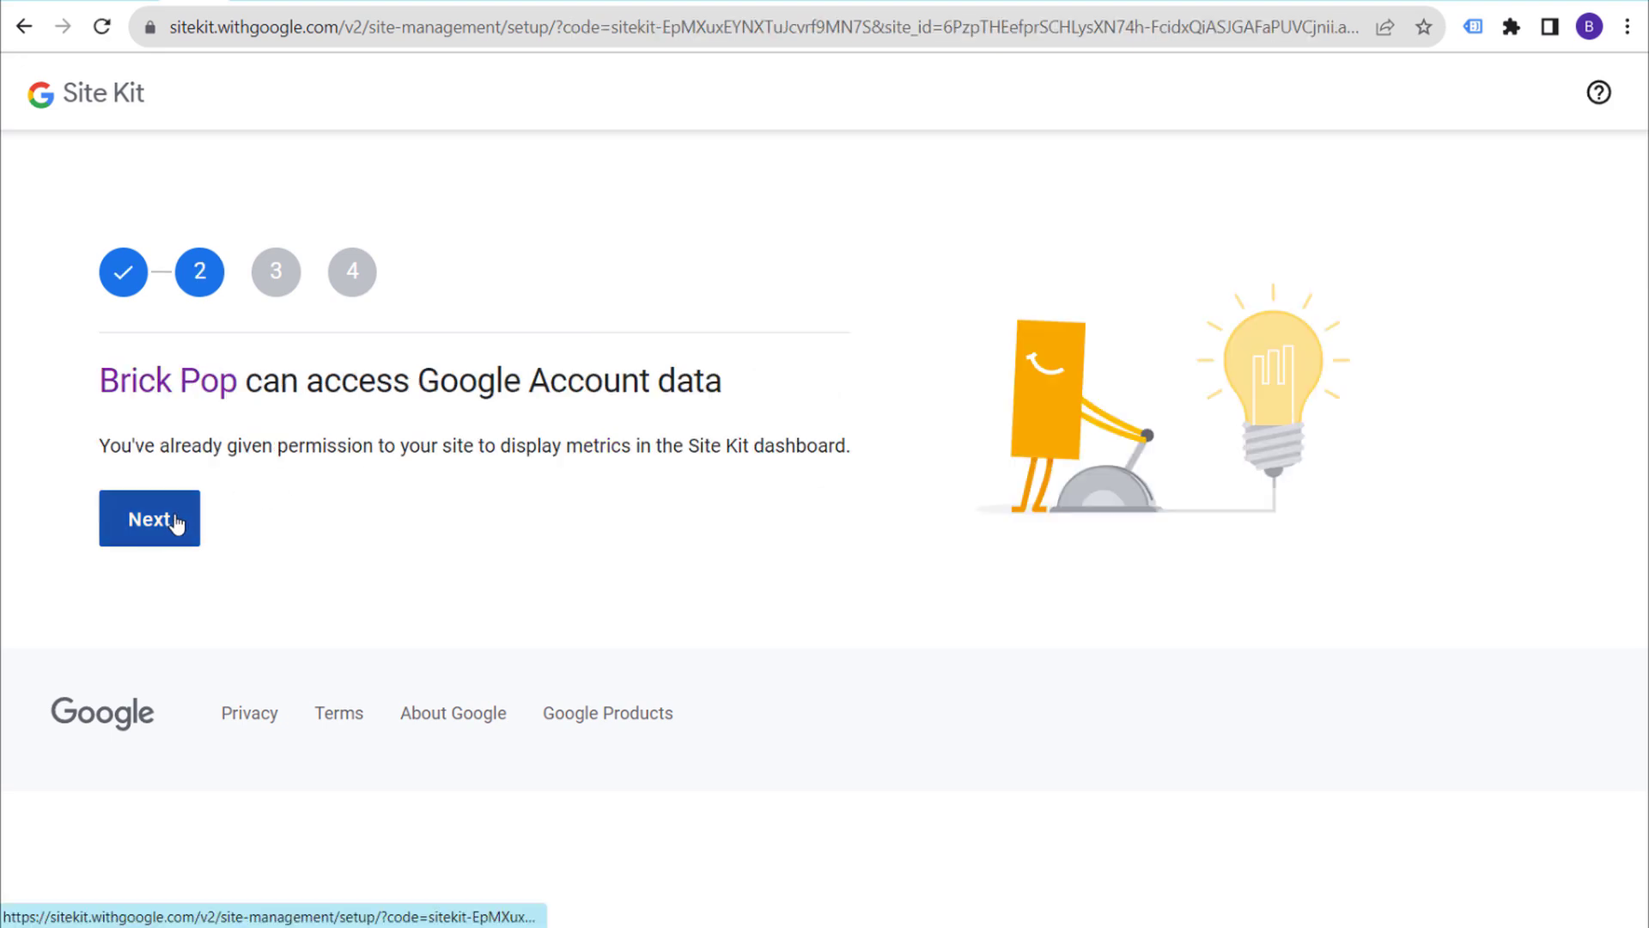
pyautogui.click(209, 386)
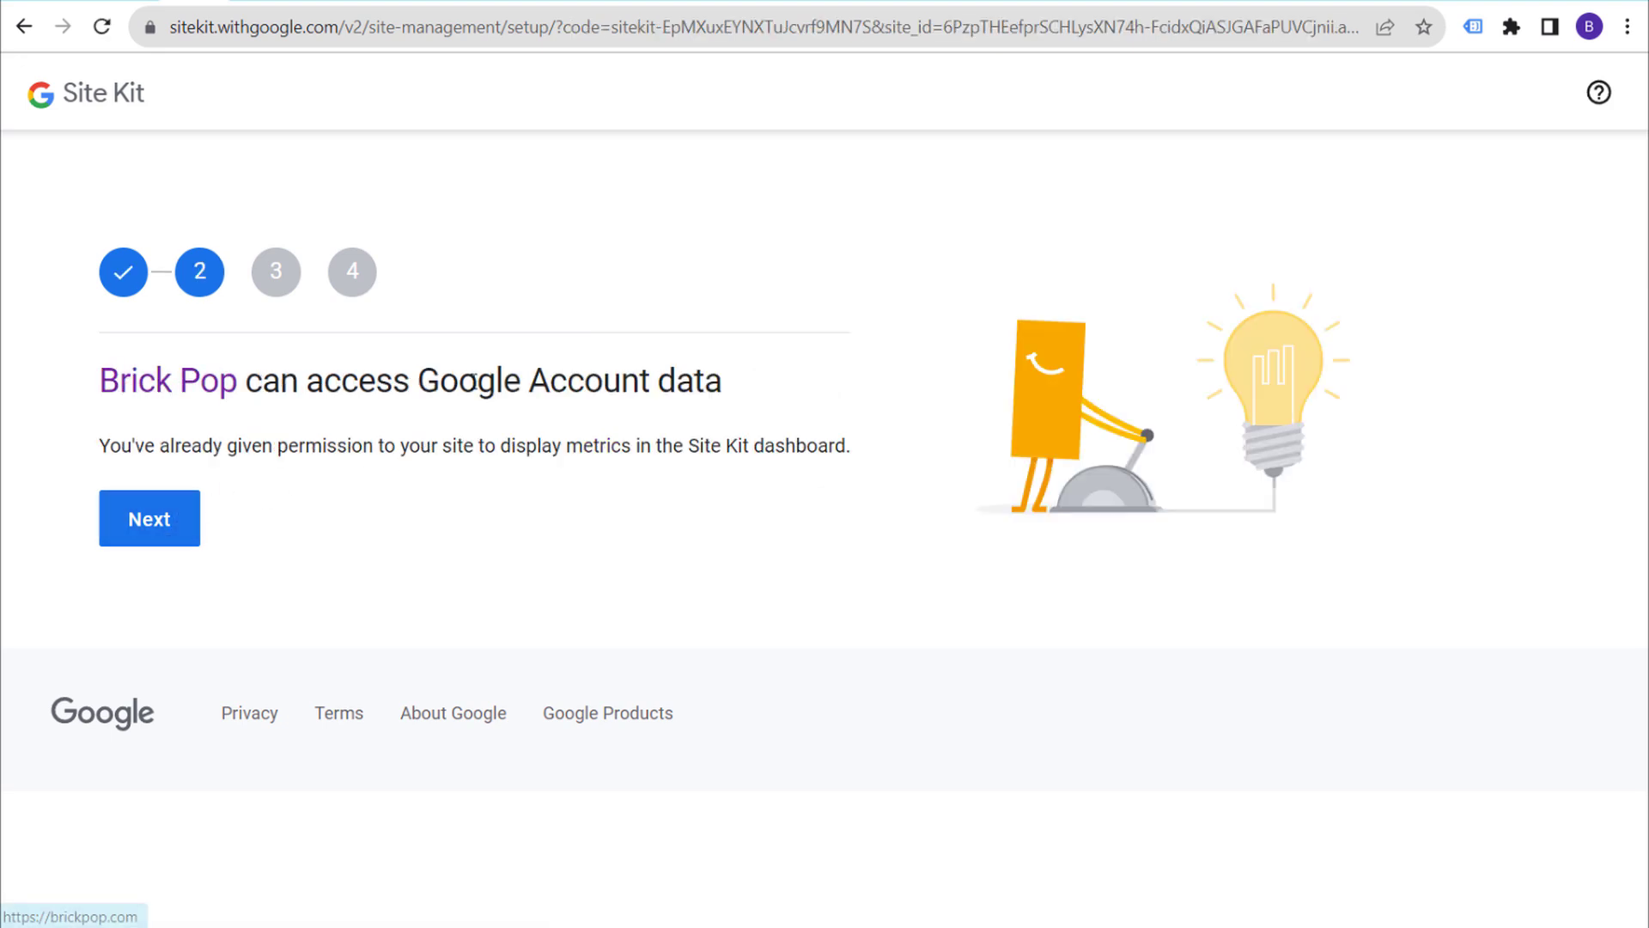
pyautogui.moveTo(162, 446); pyautogui.dragTo(309, 447)
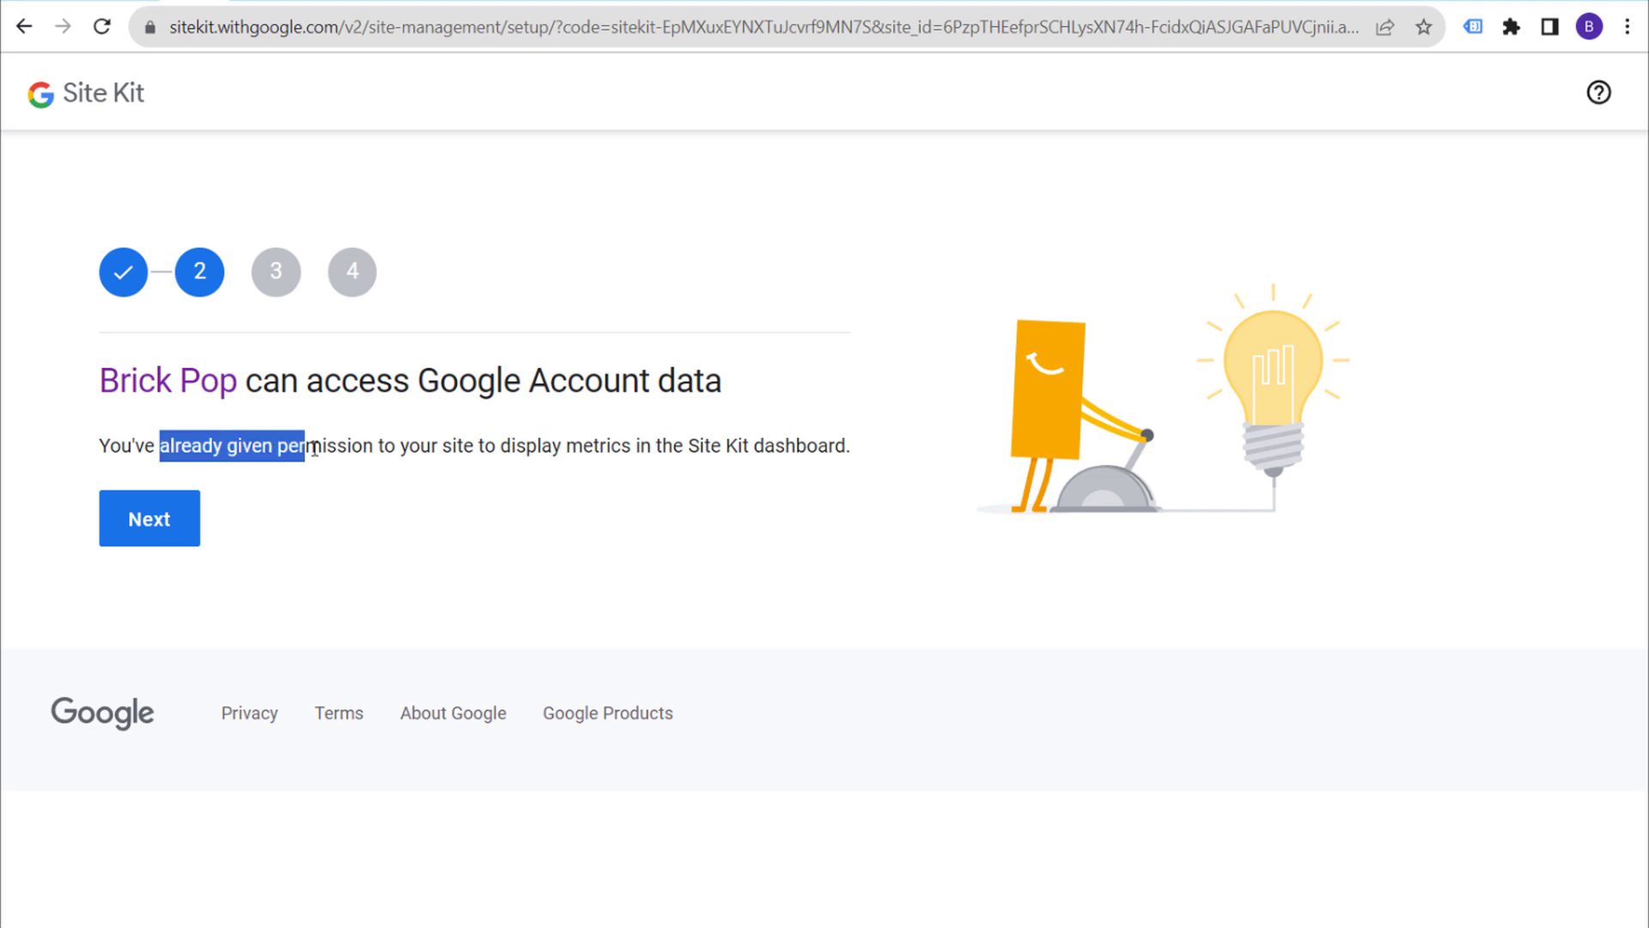
pyautogui.click(392, 447)
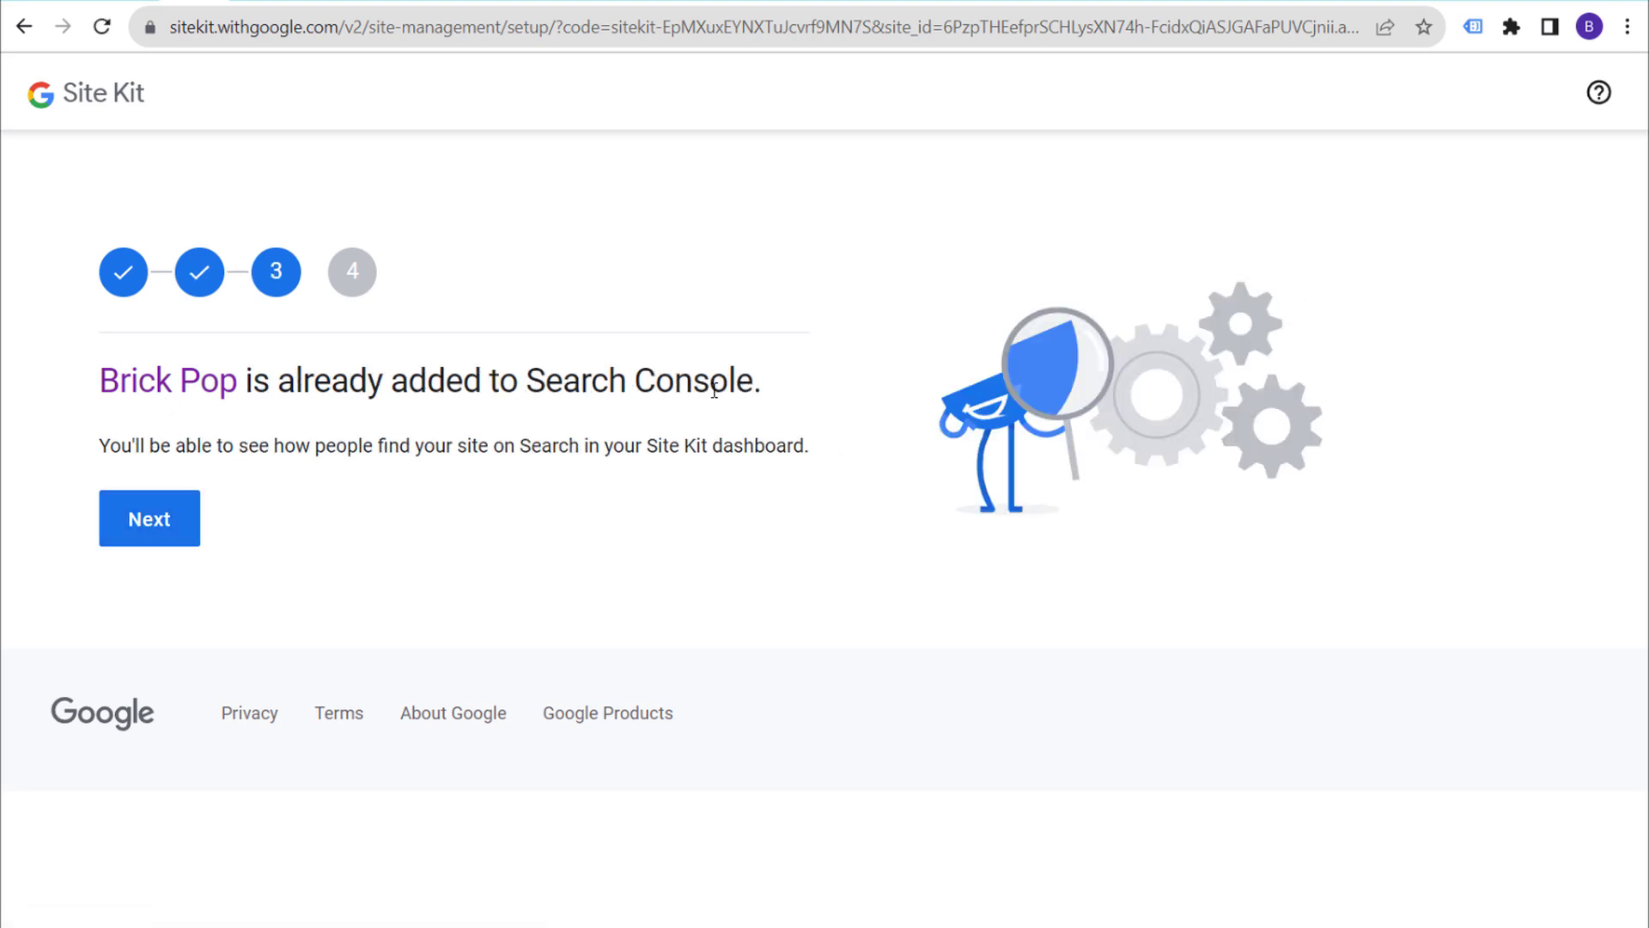
# Continue past the Search Console step and Set up Google Analytics to reach Connect Service.
pyautogui.moveTo(147, 448); pyautogui.dragTo(504, 448)
pyautogui.click(653, 448)
pyautogui.click(739, 448)
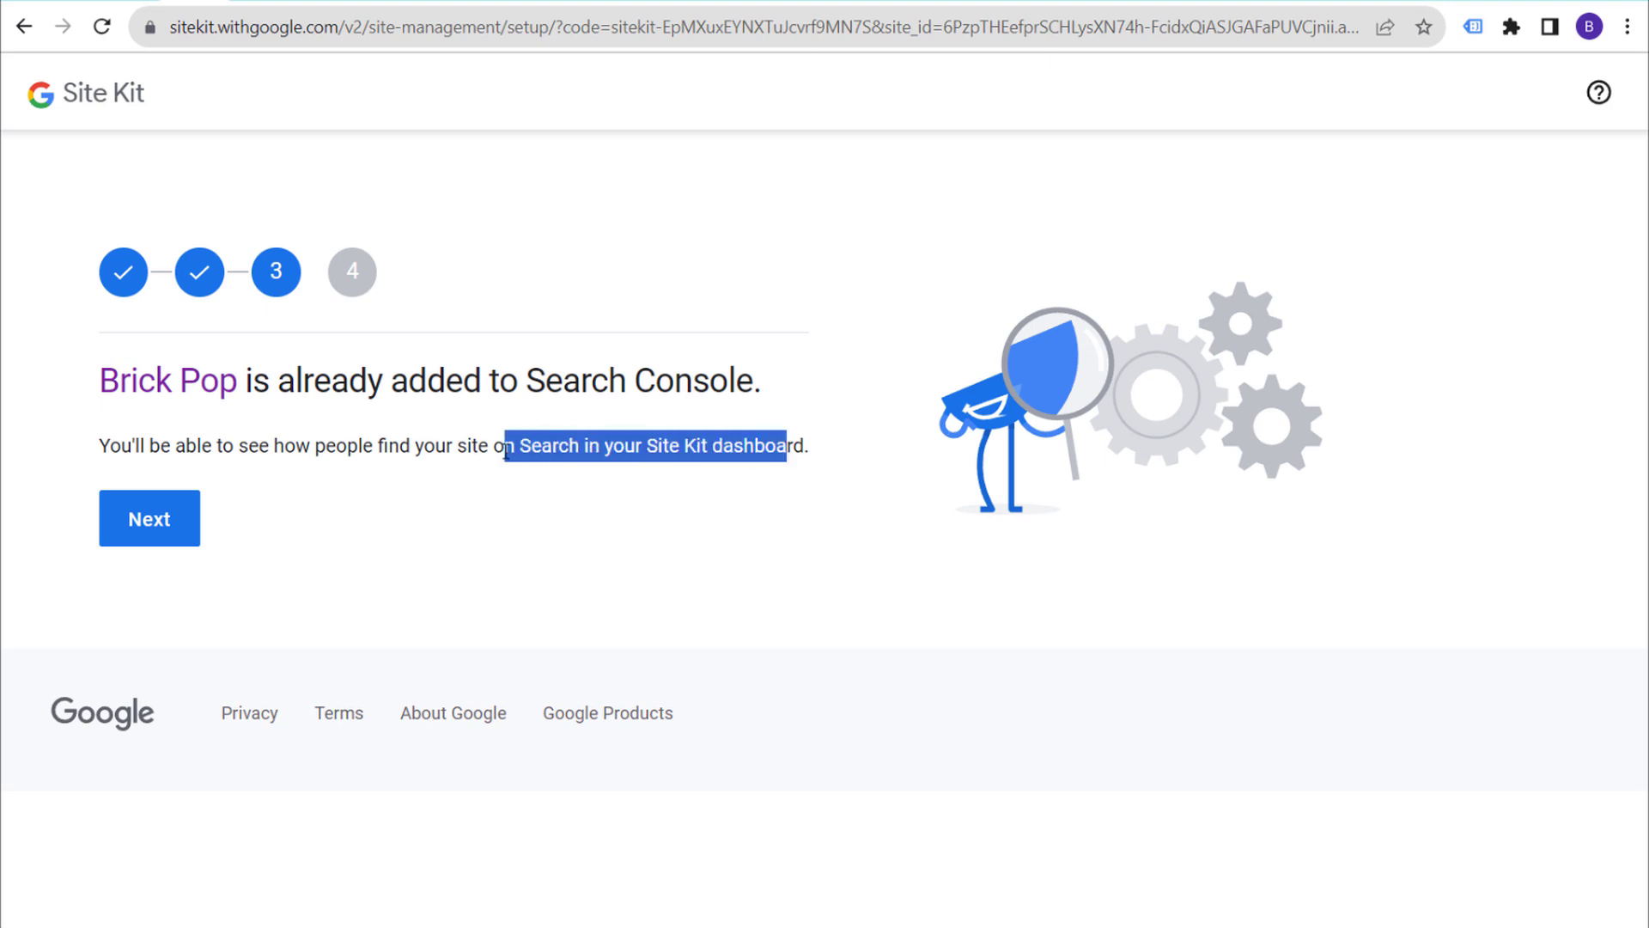
pyautogui.click(504, 449)
pyautogui.click(137, 520)
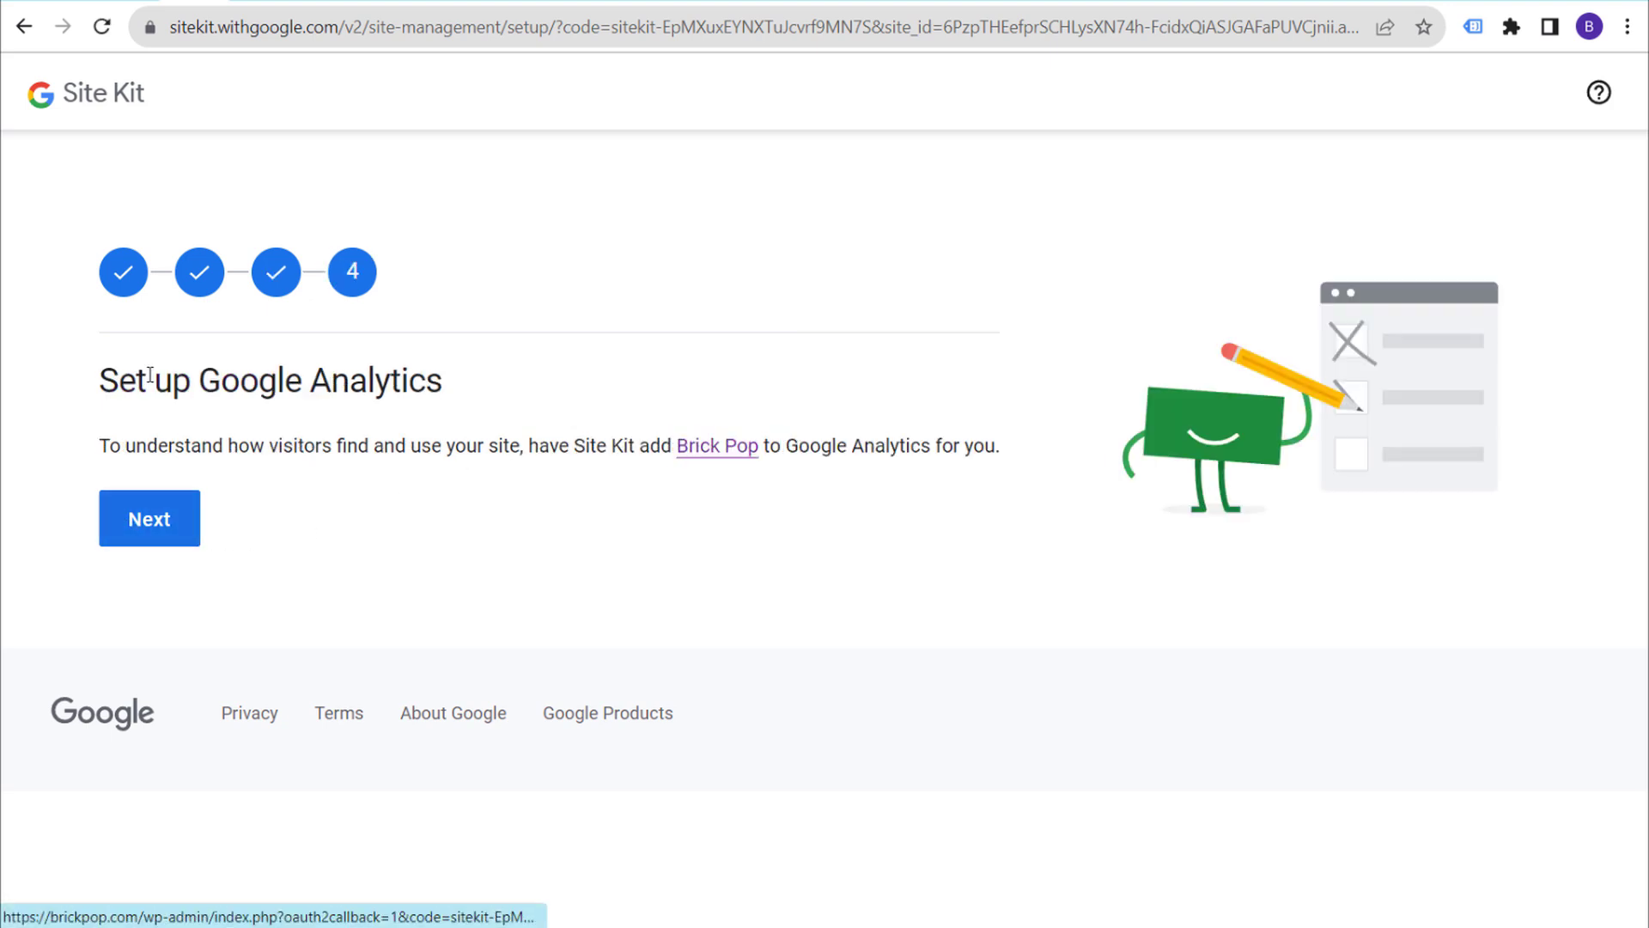
pyautogui.moveTo(148, 378); pyautogui.dragTo(402, 381)
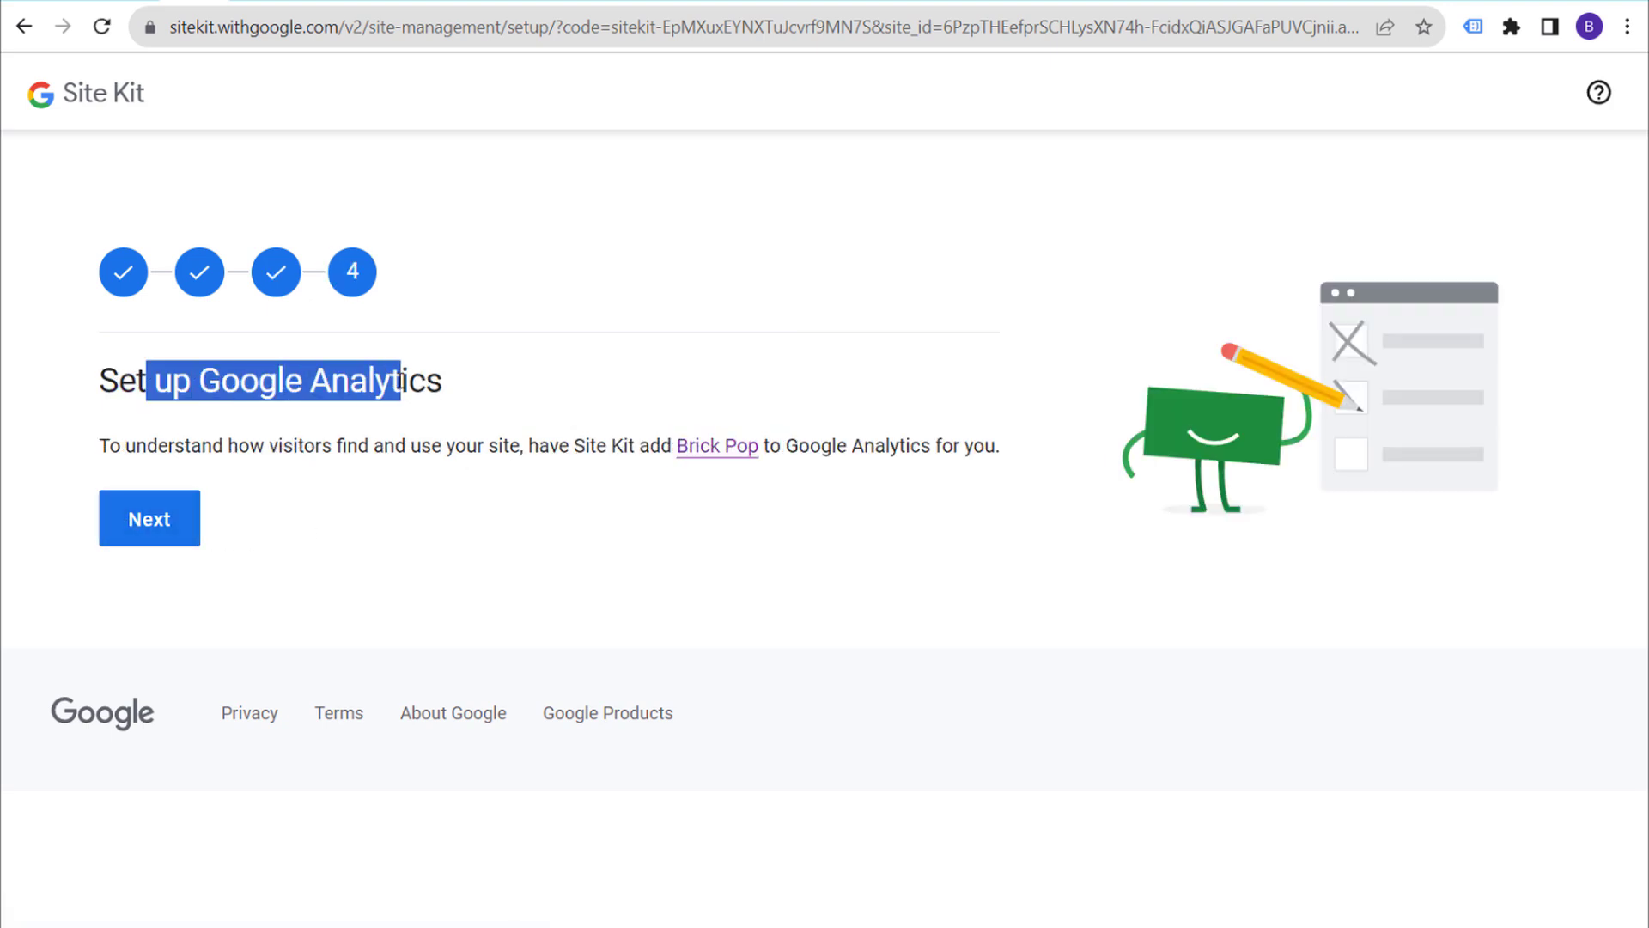
pyautogui.click(156, 527)
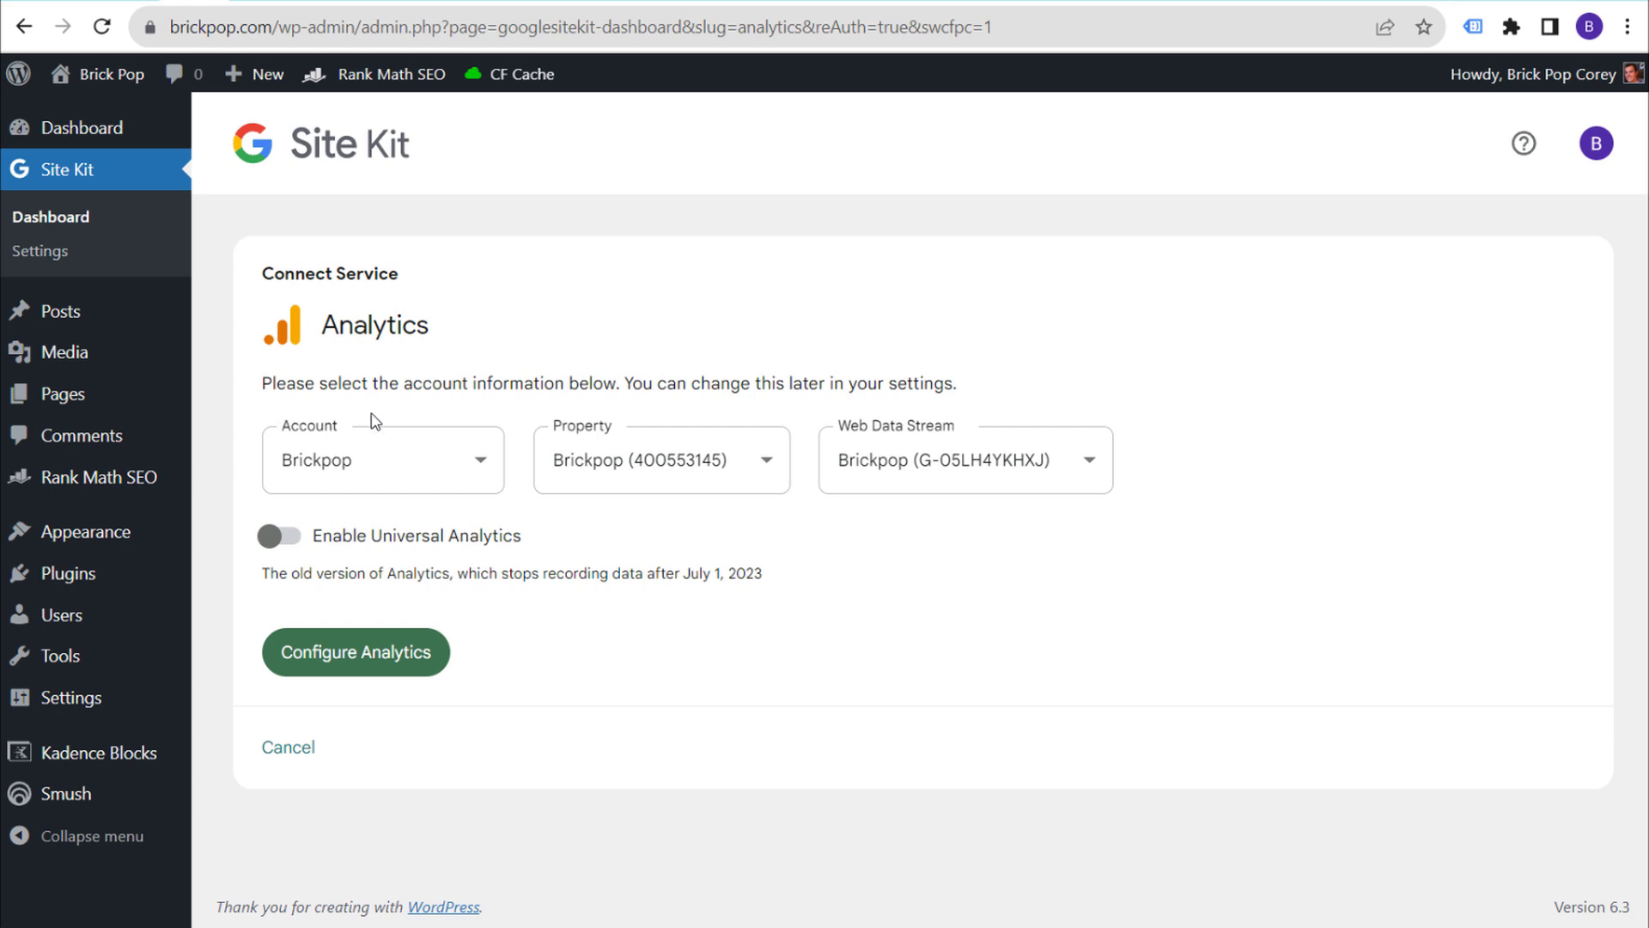
# Choose the BrickPop.com account, keeping property BrickPop.com (403153418) and its BrickPop.com web data stream.
pyautogui.click(465, 468)
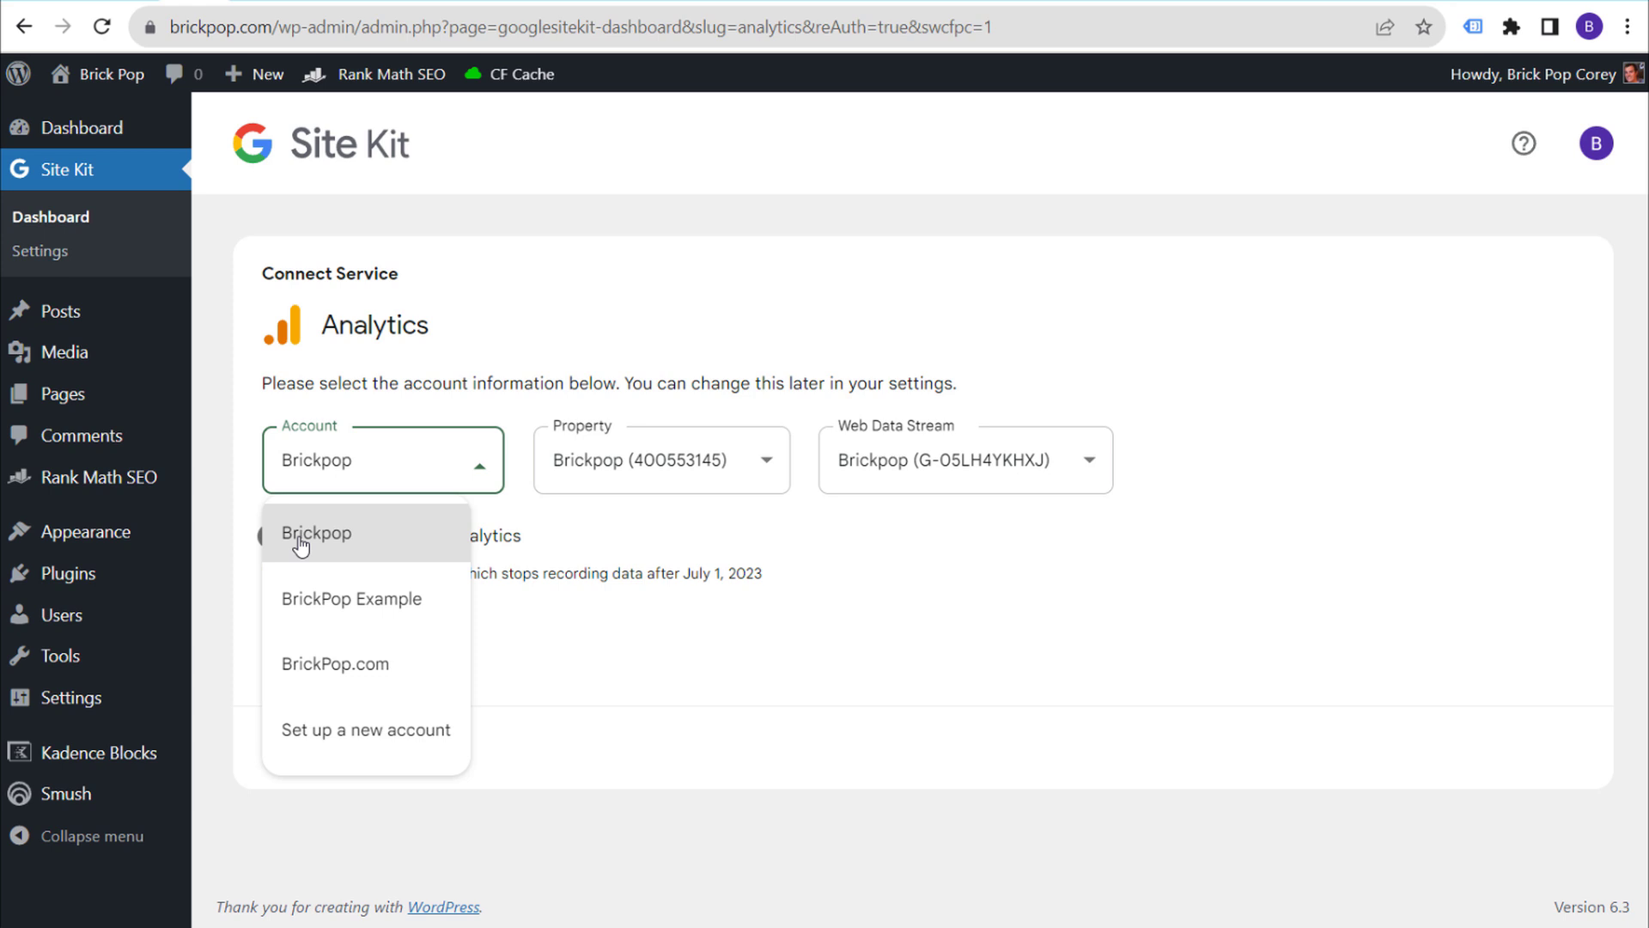
pyautogui.click(347, 550)
pyautogui.click(683, 485)
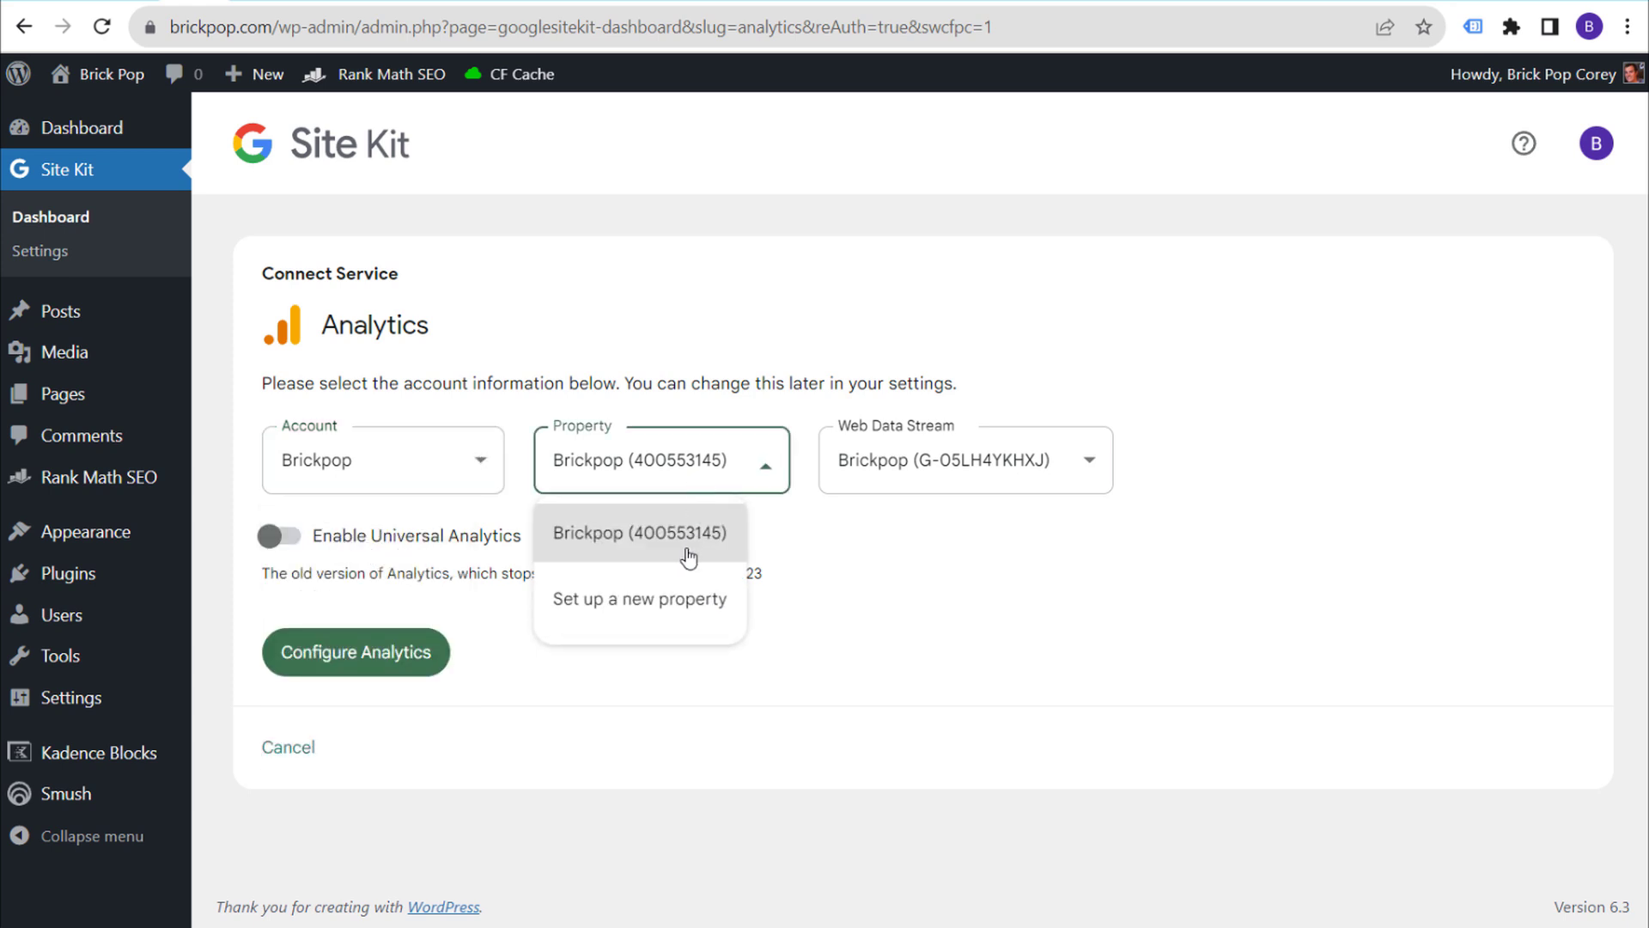
pyautogui.click(973, 481)
pyautogui.click(1212, 508)
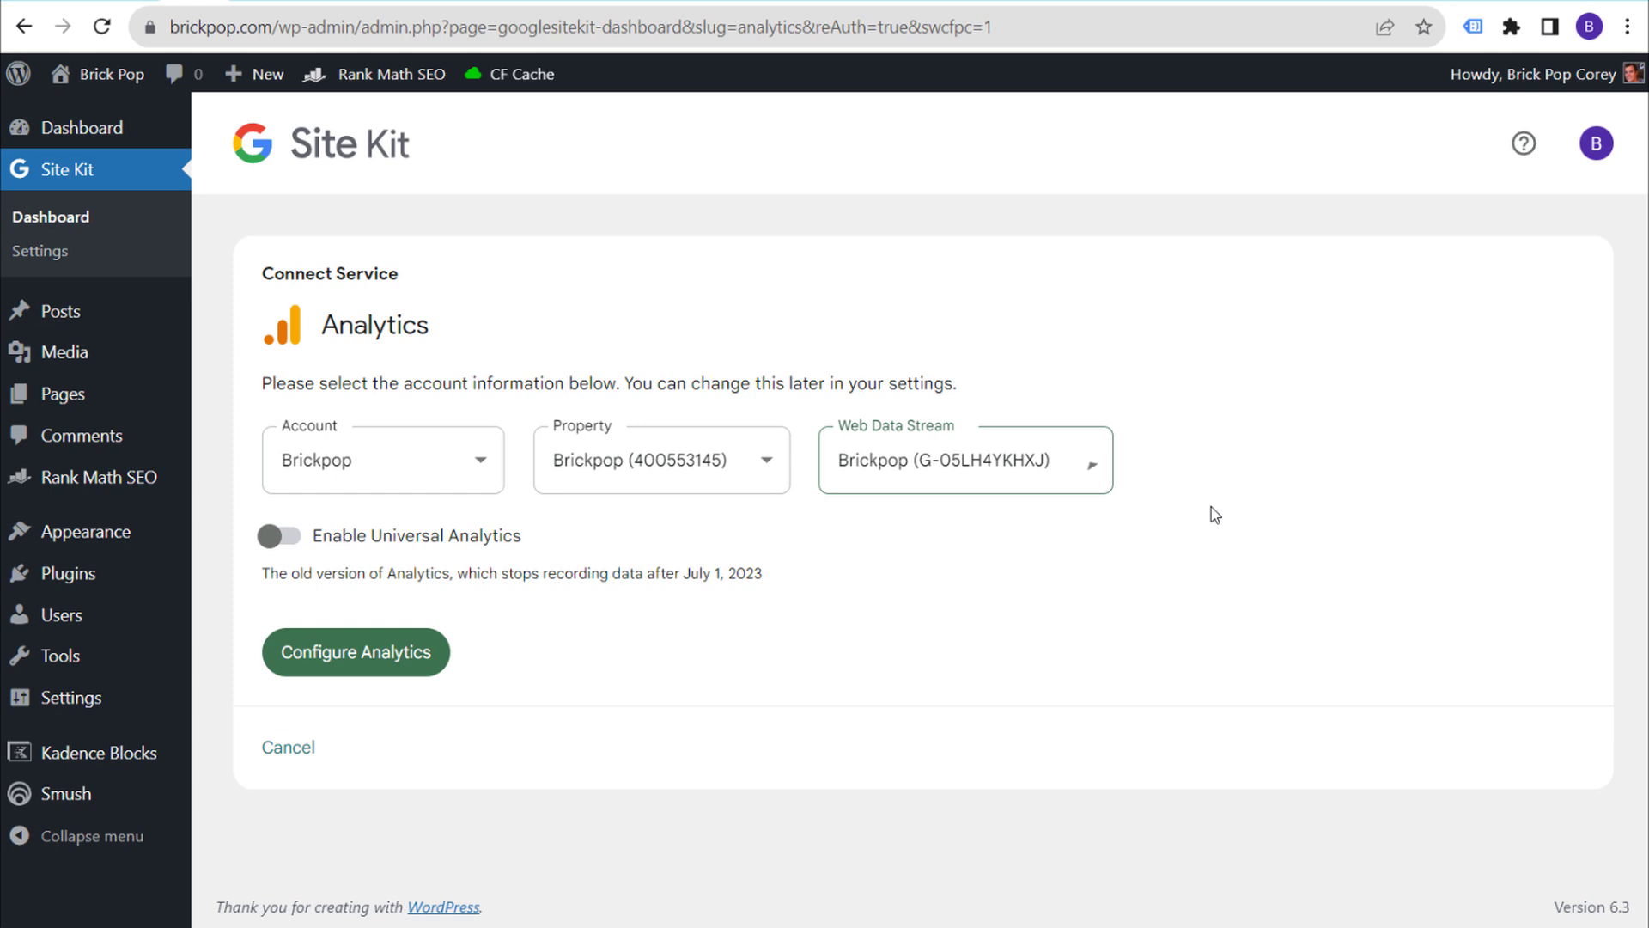
pyautogui.click(468, 479)
pyautogui.click(357, 665)
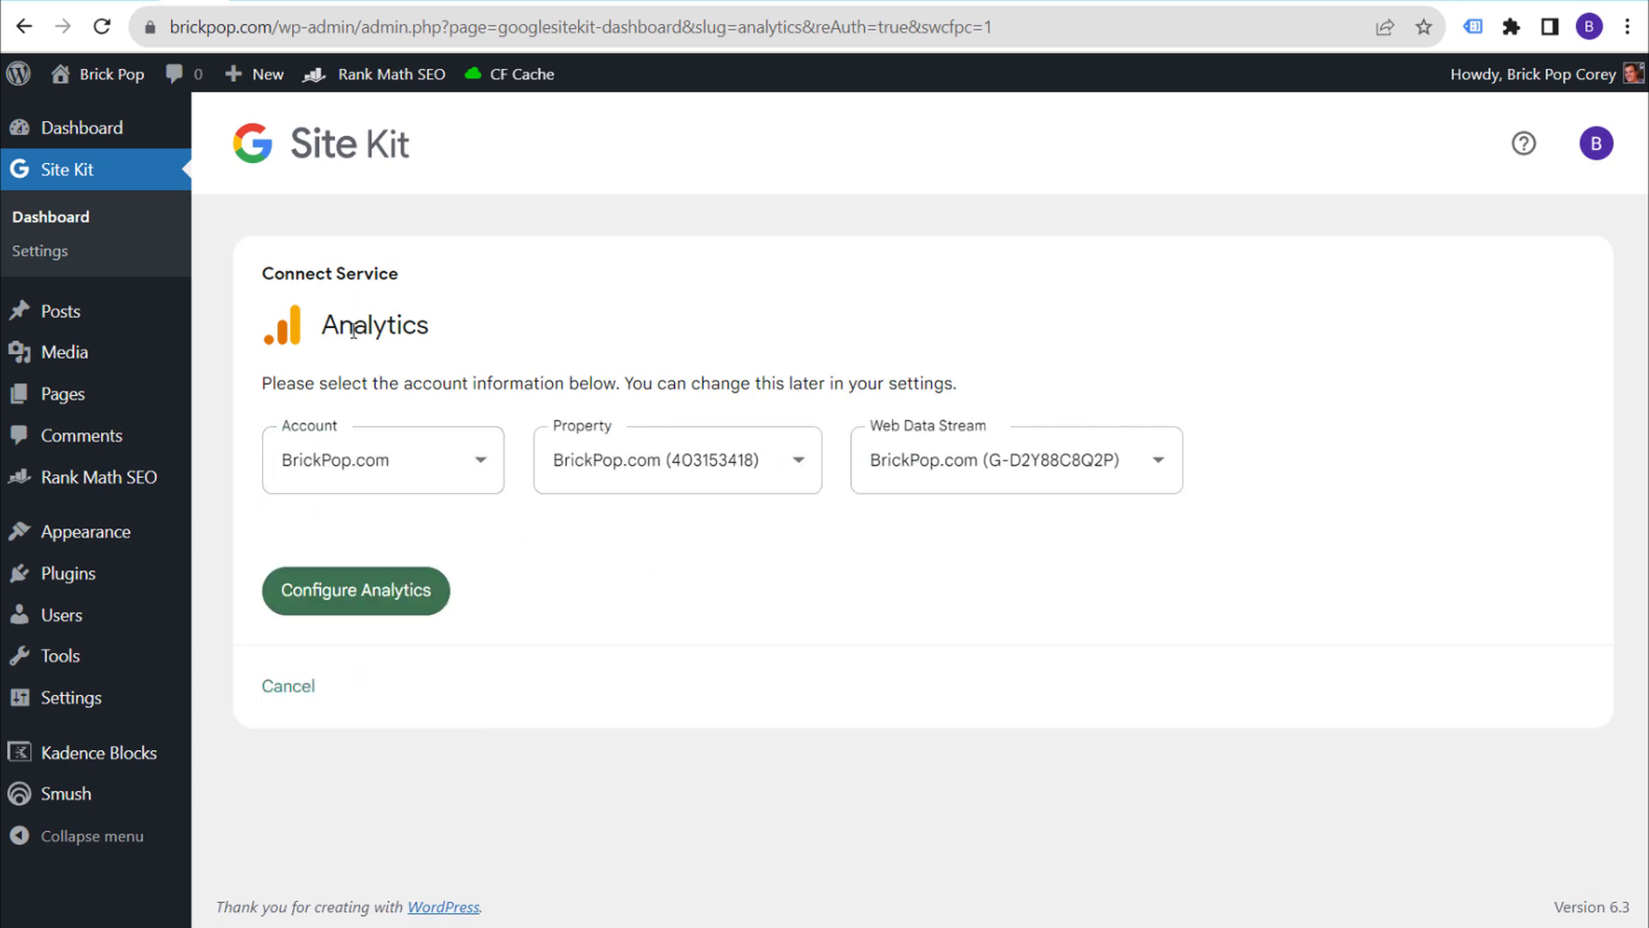
pyautogui.click(733, 462)
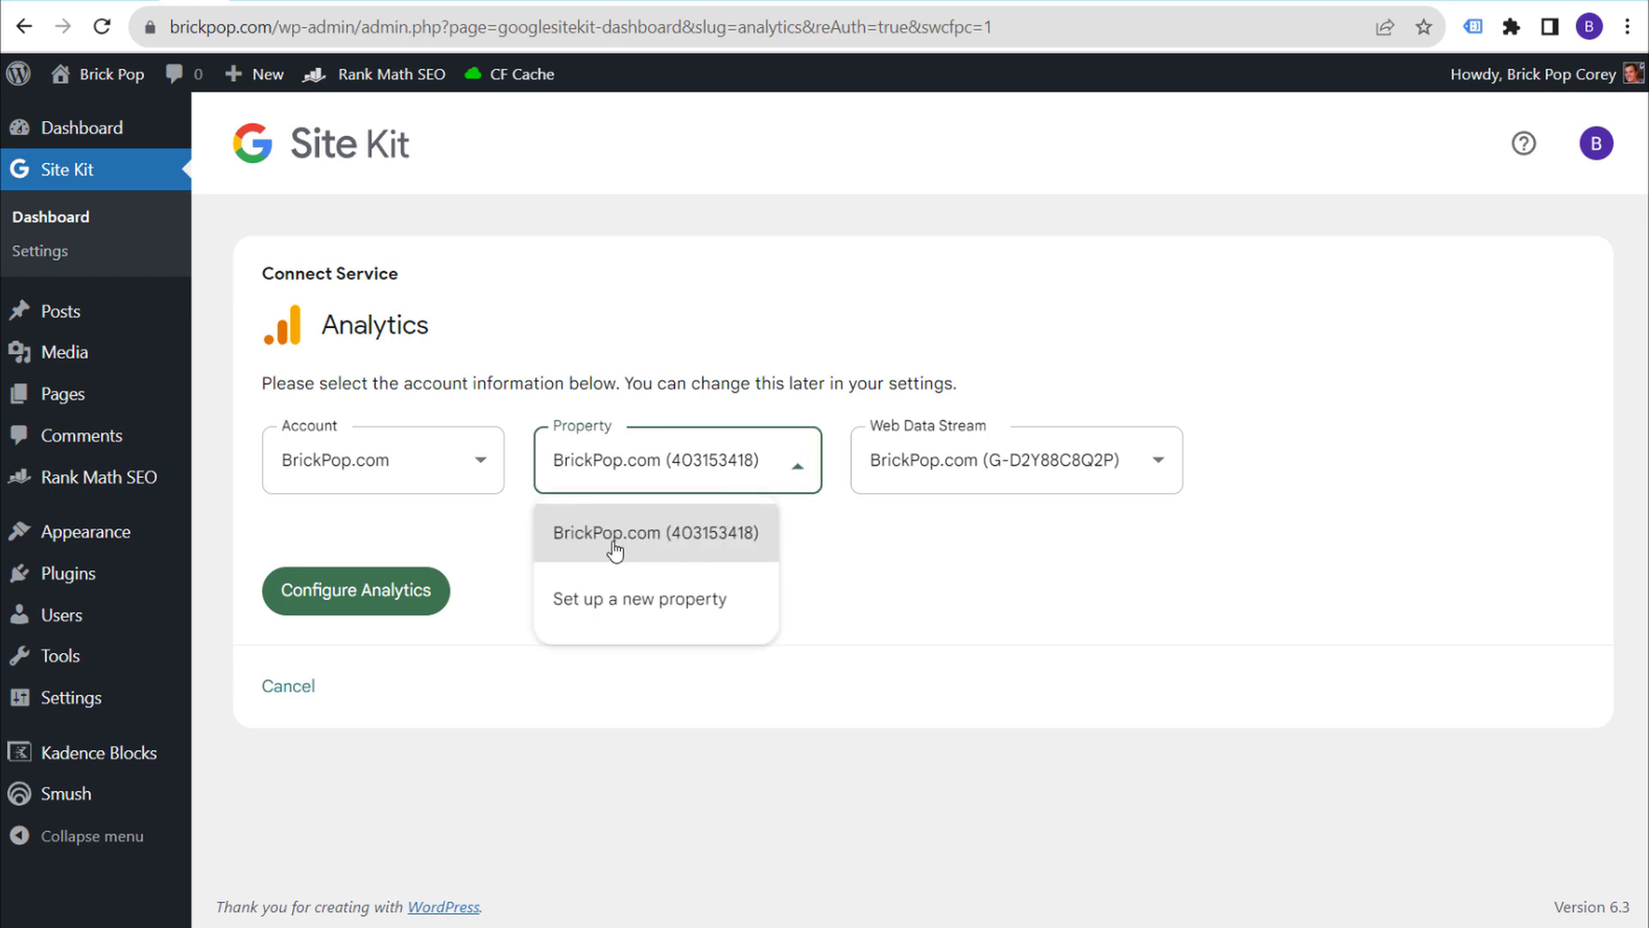
pyautogui.click(686, 545)
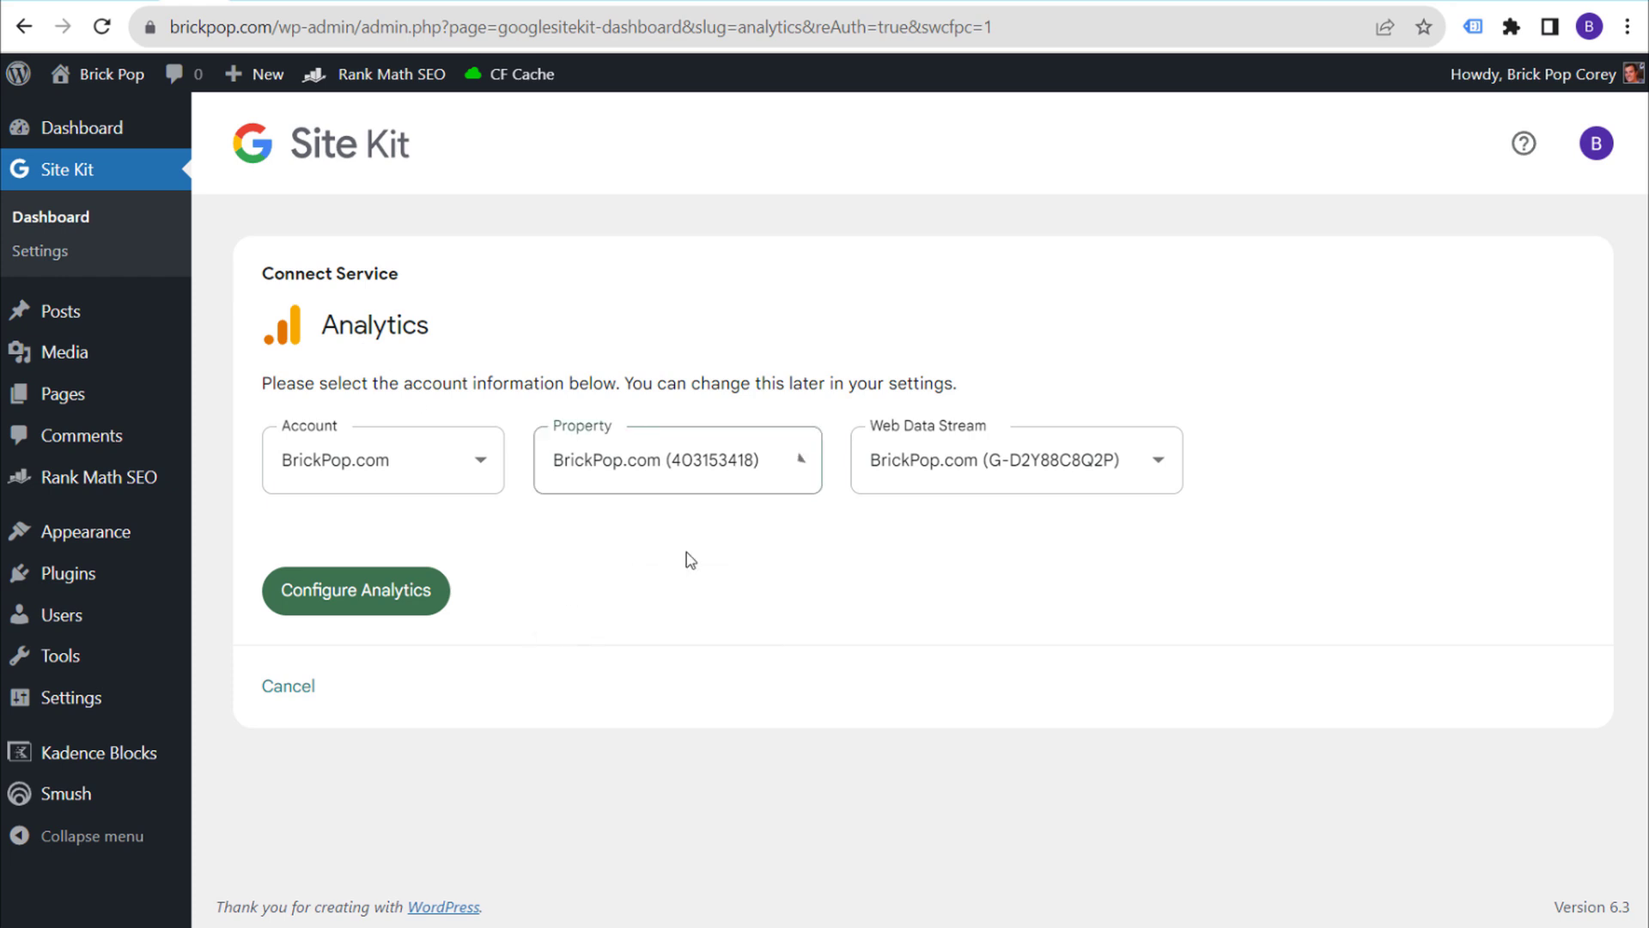
pyautogui.click(1145, 471)
pyautogui.click(977, 556)
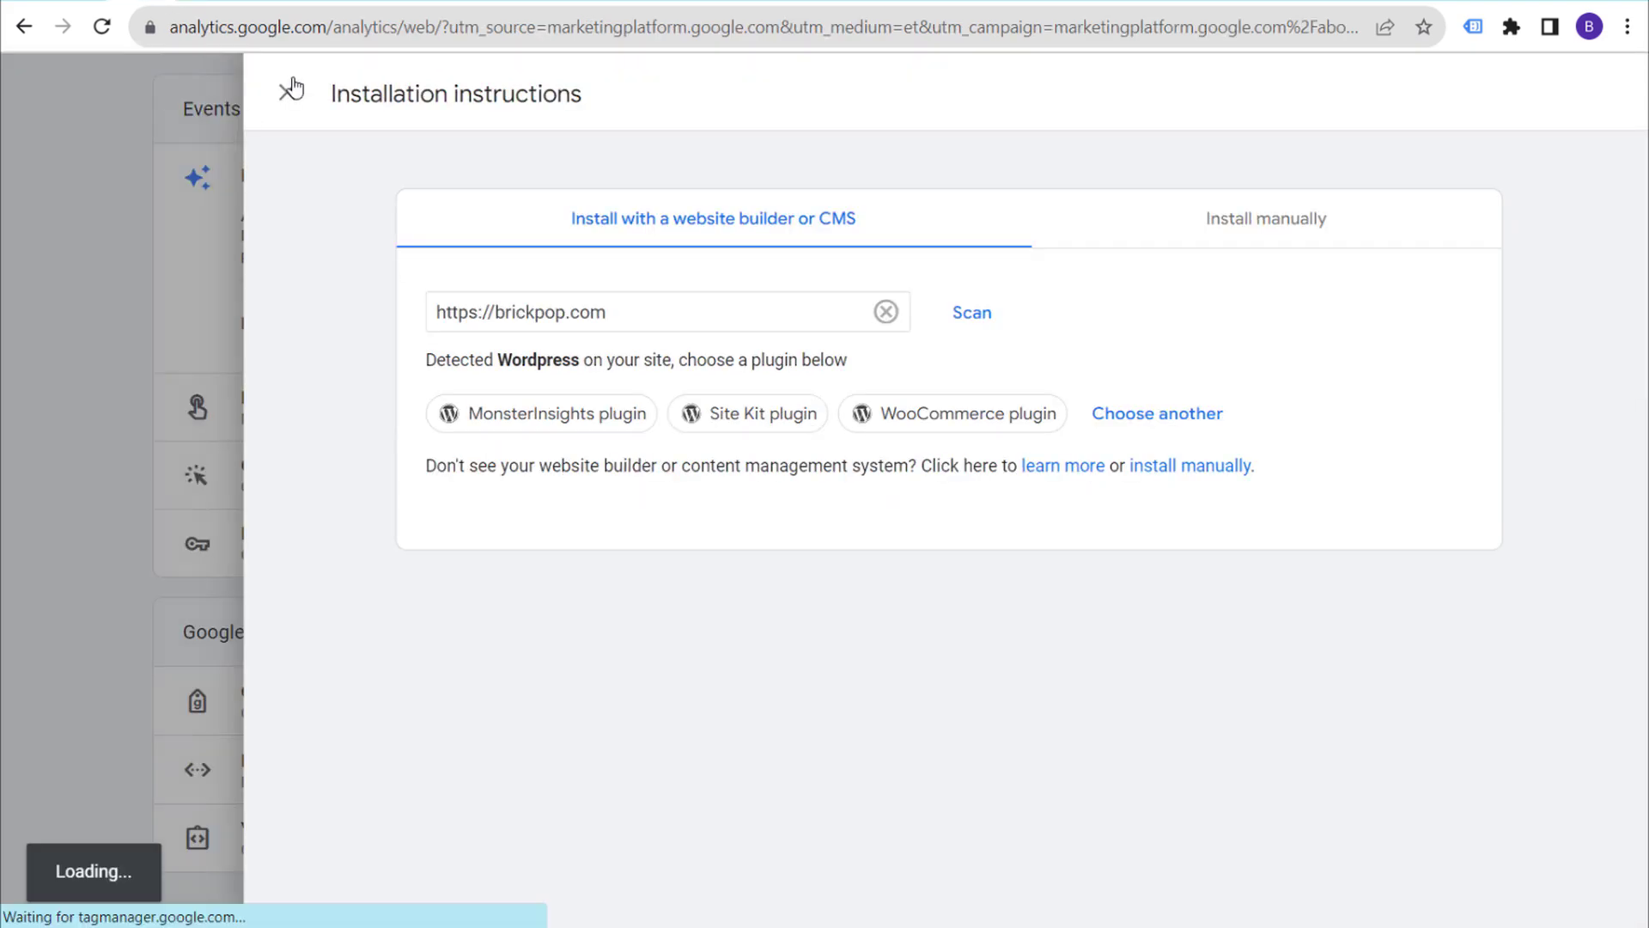
# Check the BrickPop.com property ID 403153418 in Google Analytics Property Settings.
pyautogui.click(289, 92)
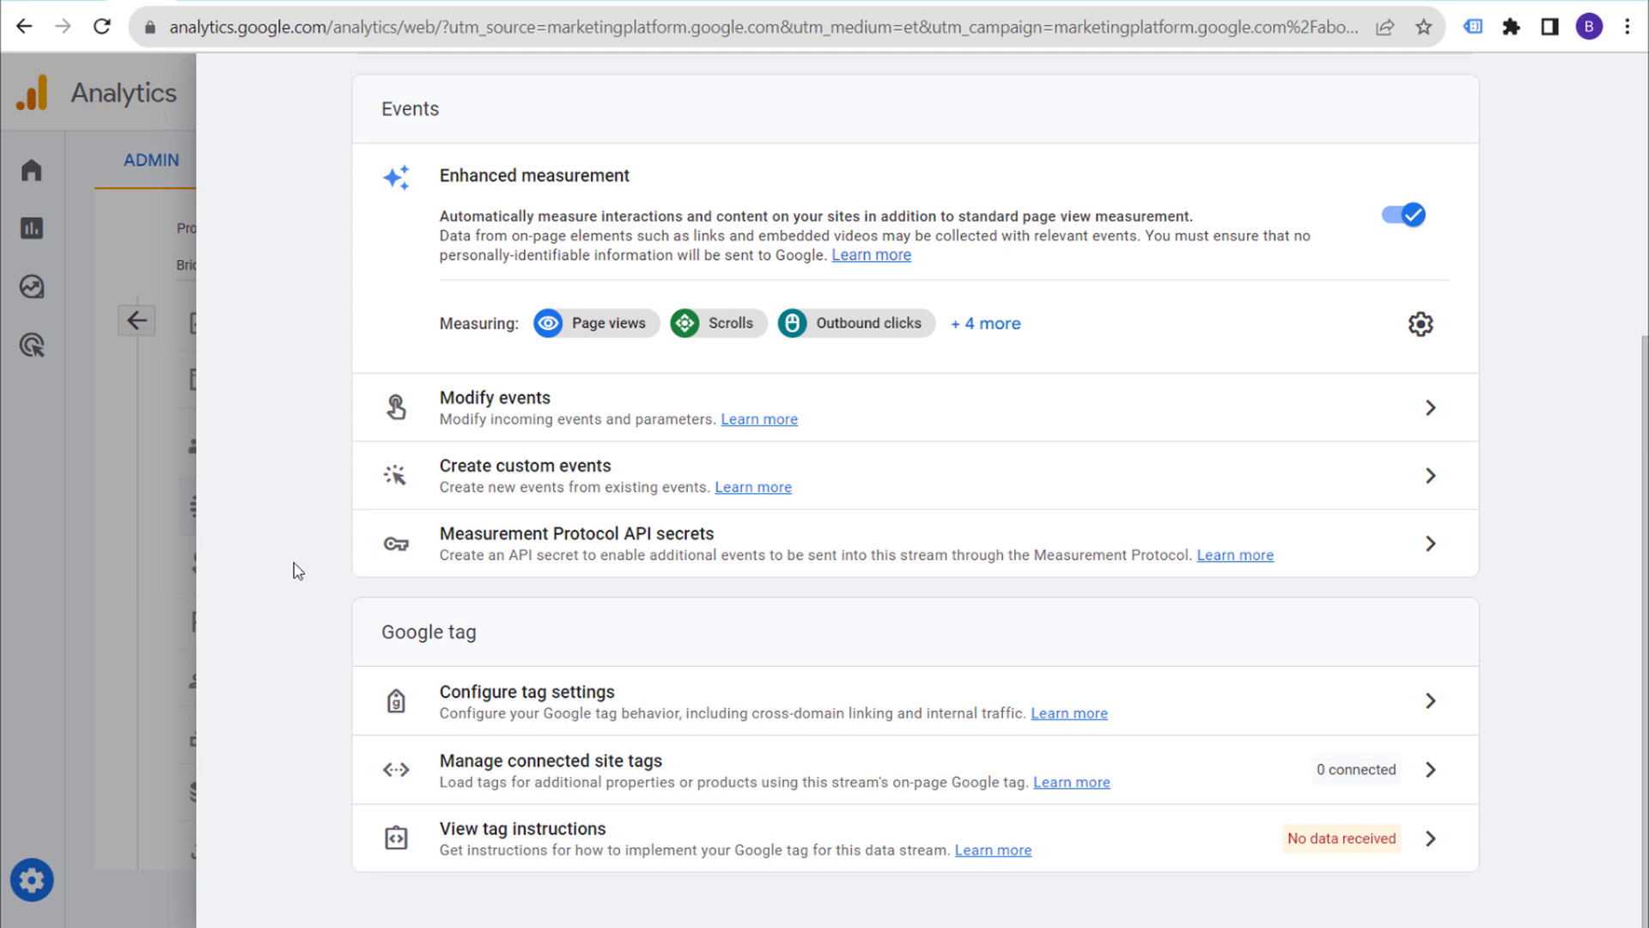
pyautogui.scroll(5, 297, 571)
pyautogui.click(98, 559)
pyautogui.click(136, 322)
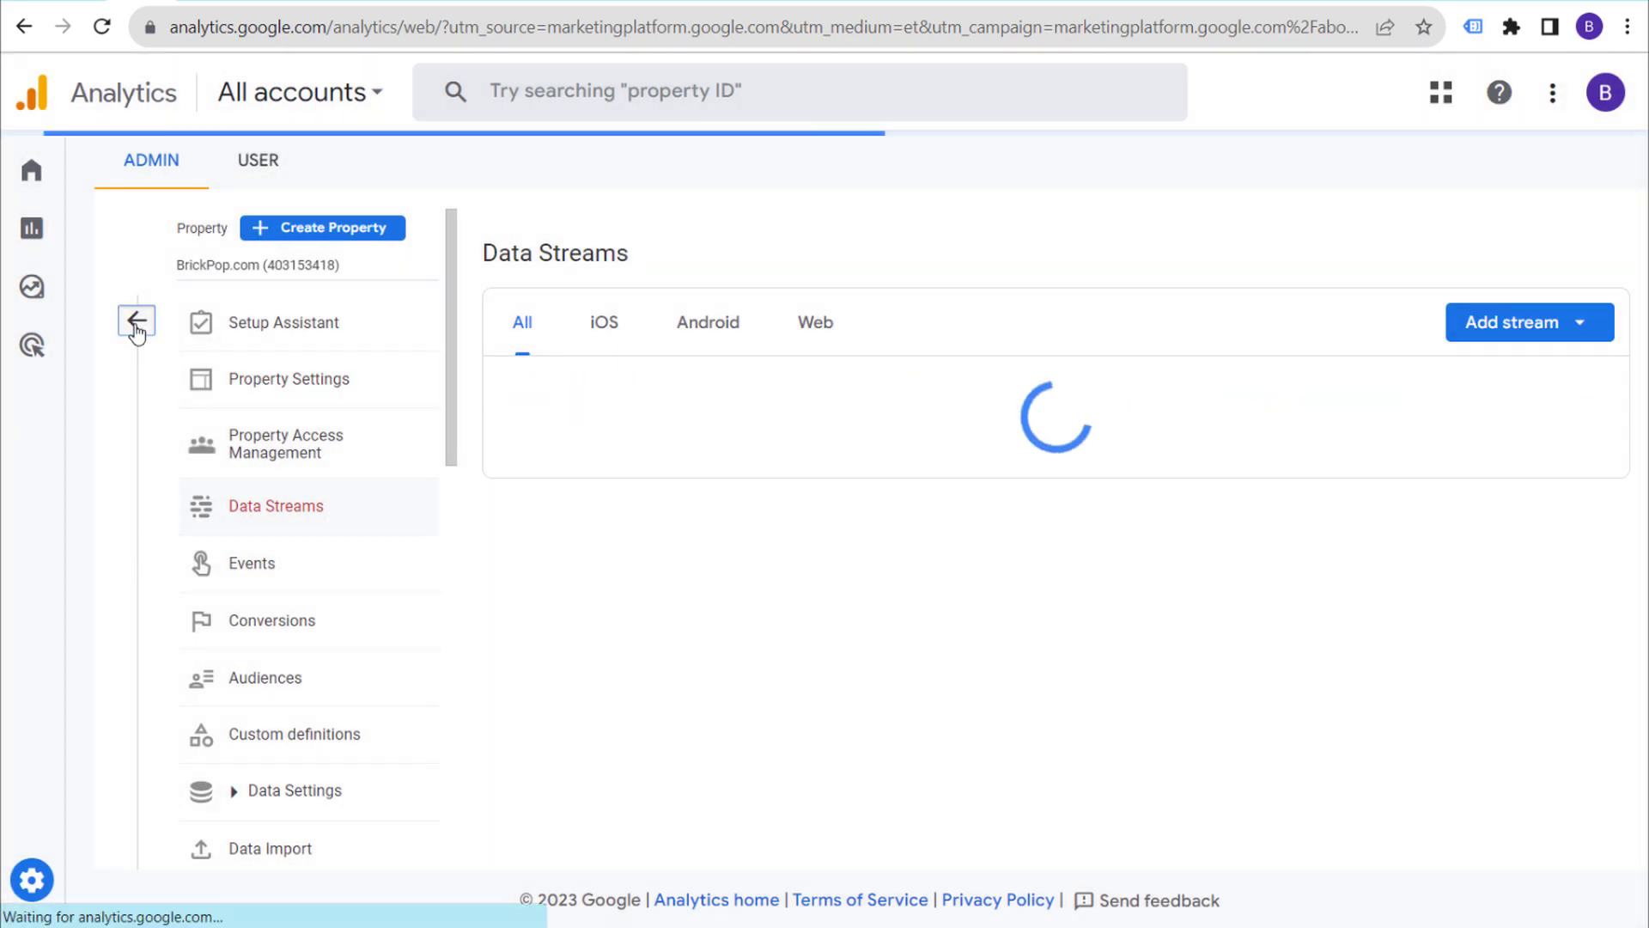
pyautogui.moveTo(30, 892)
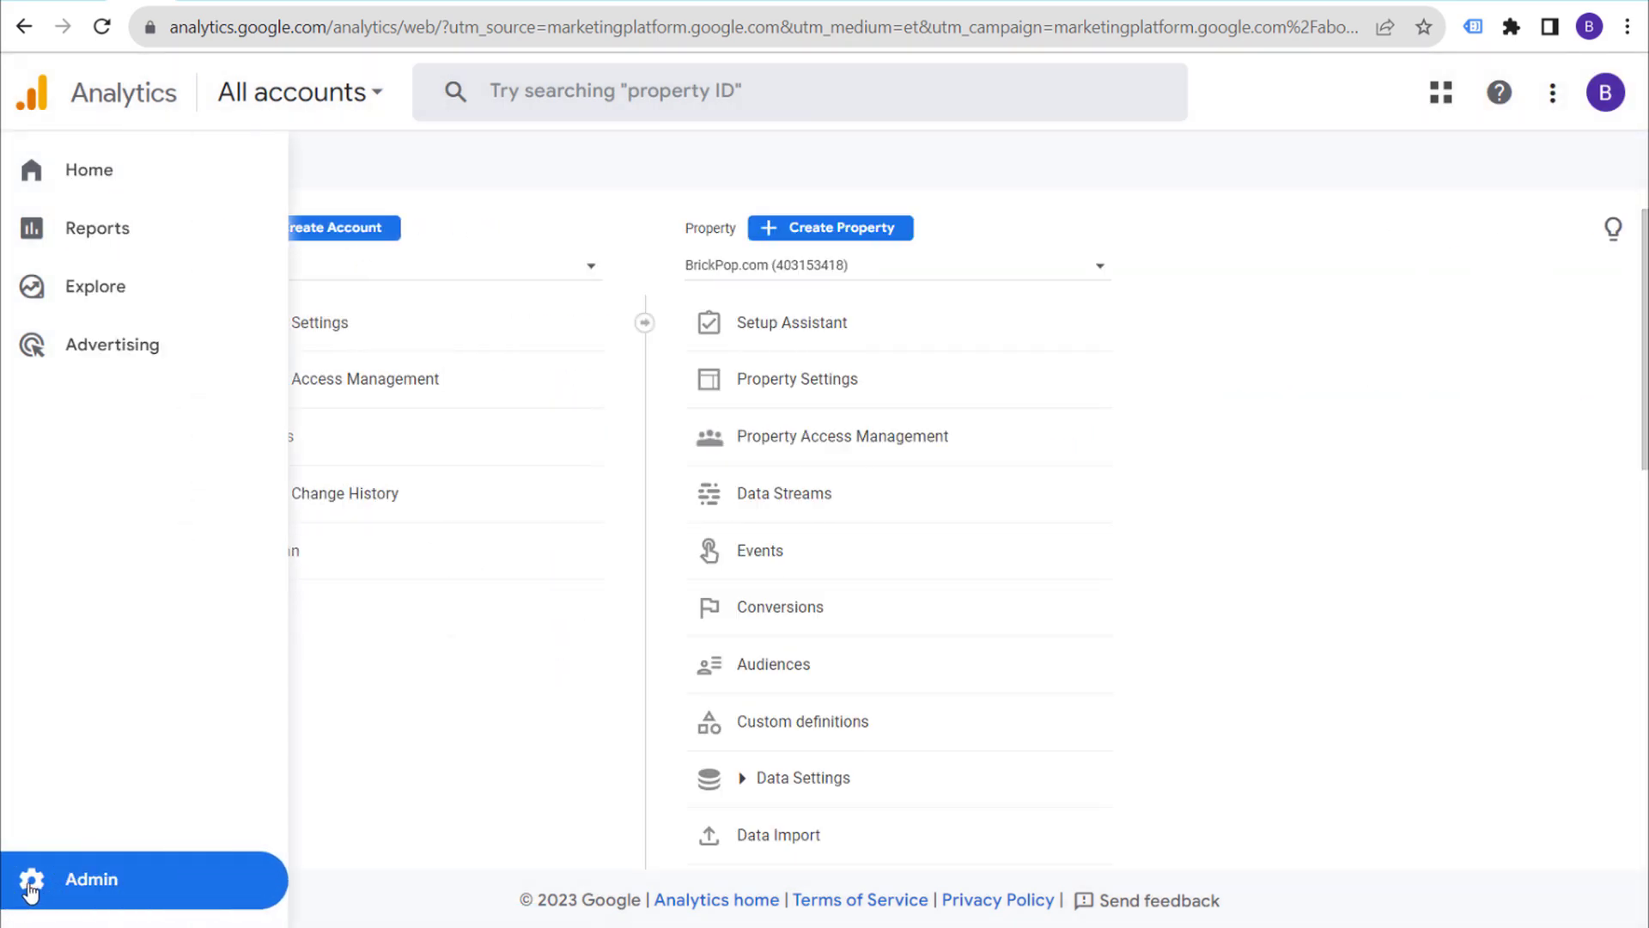
pyautogui.click(882, 391)
pyautogui.moveTo(1463, 343); pyautogui.dragTo(1538, 344)
pyautogui.click(825, 423)
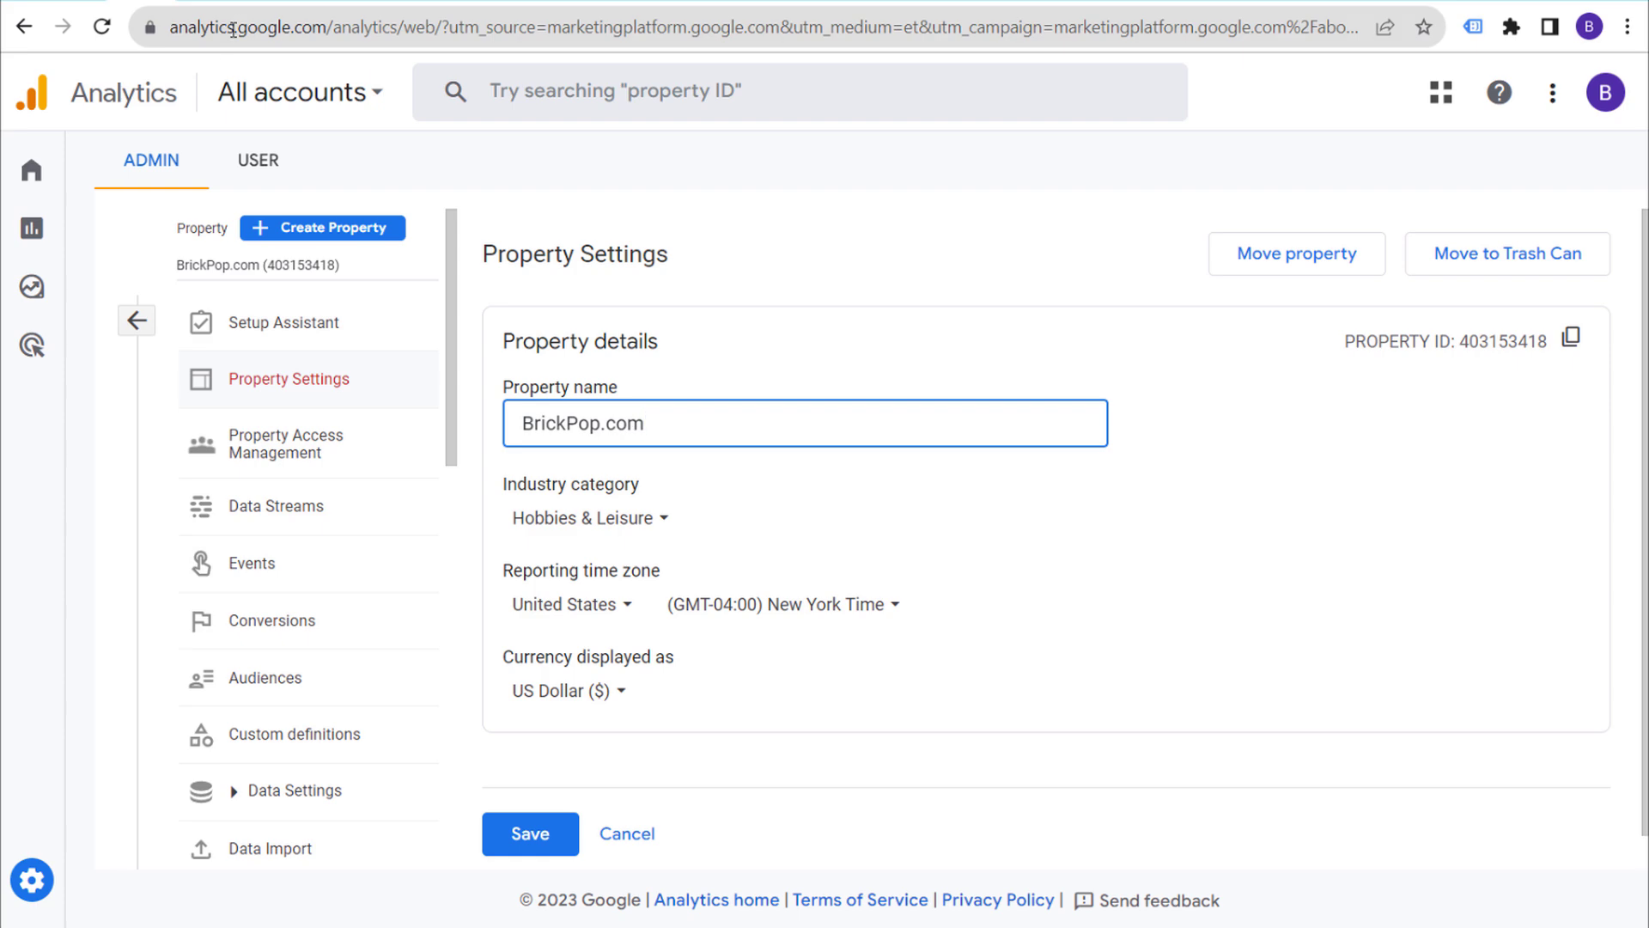
# Look up the BrickPop.com stream's measurement ID G-D2Y88C8Q2P, then return to the Site Kit Analytics setup.
pyautogui.click(249, 3)
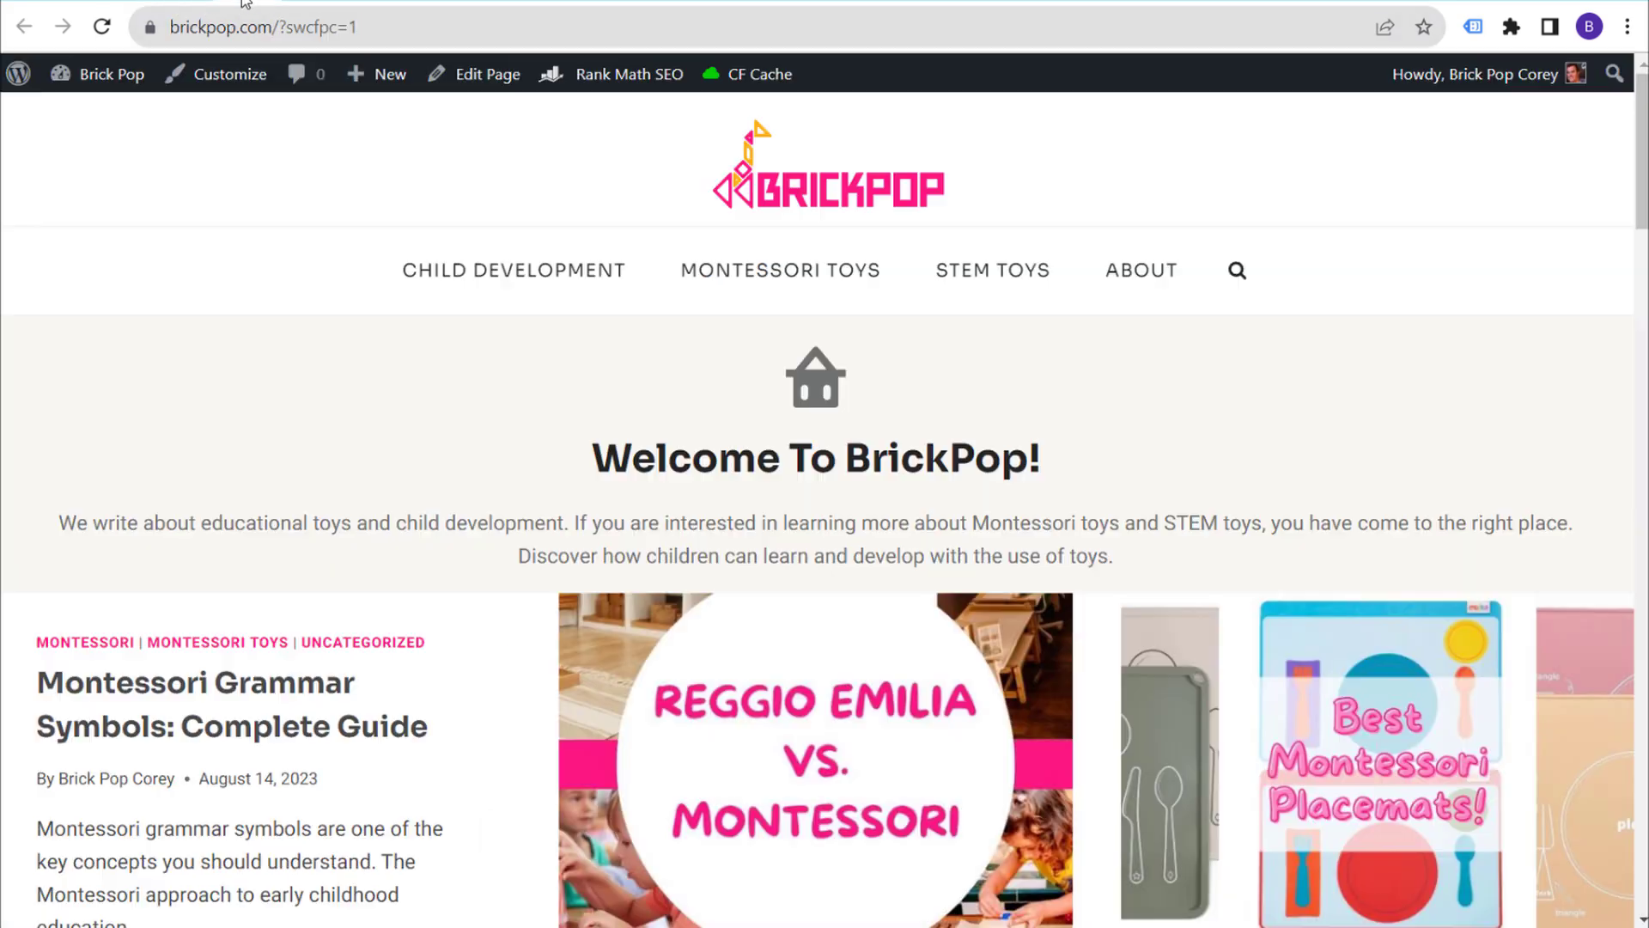
pyautogui.click(208, 4)
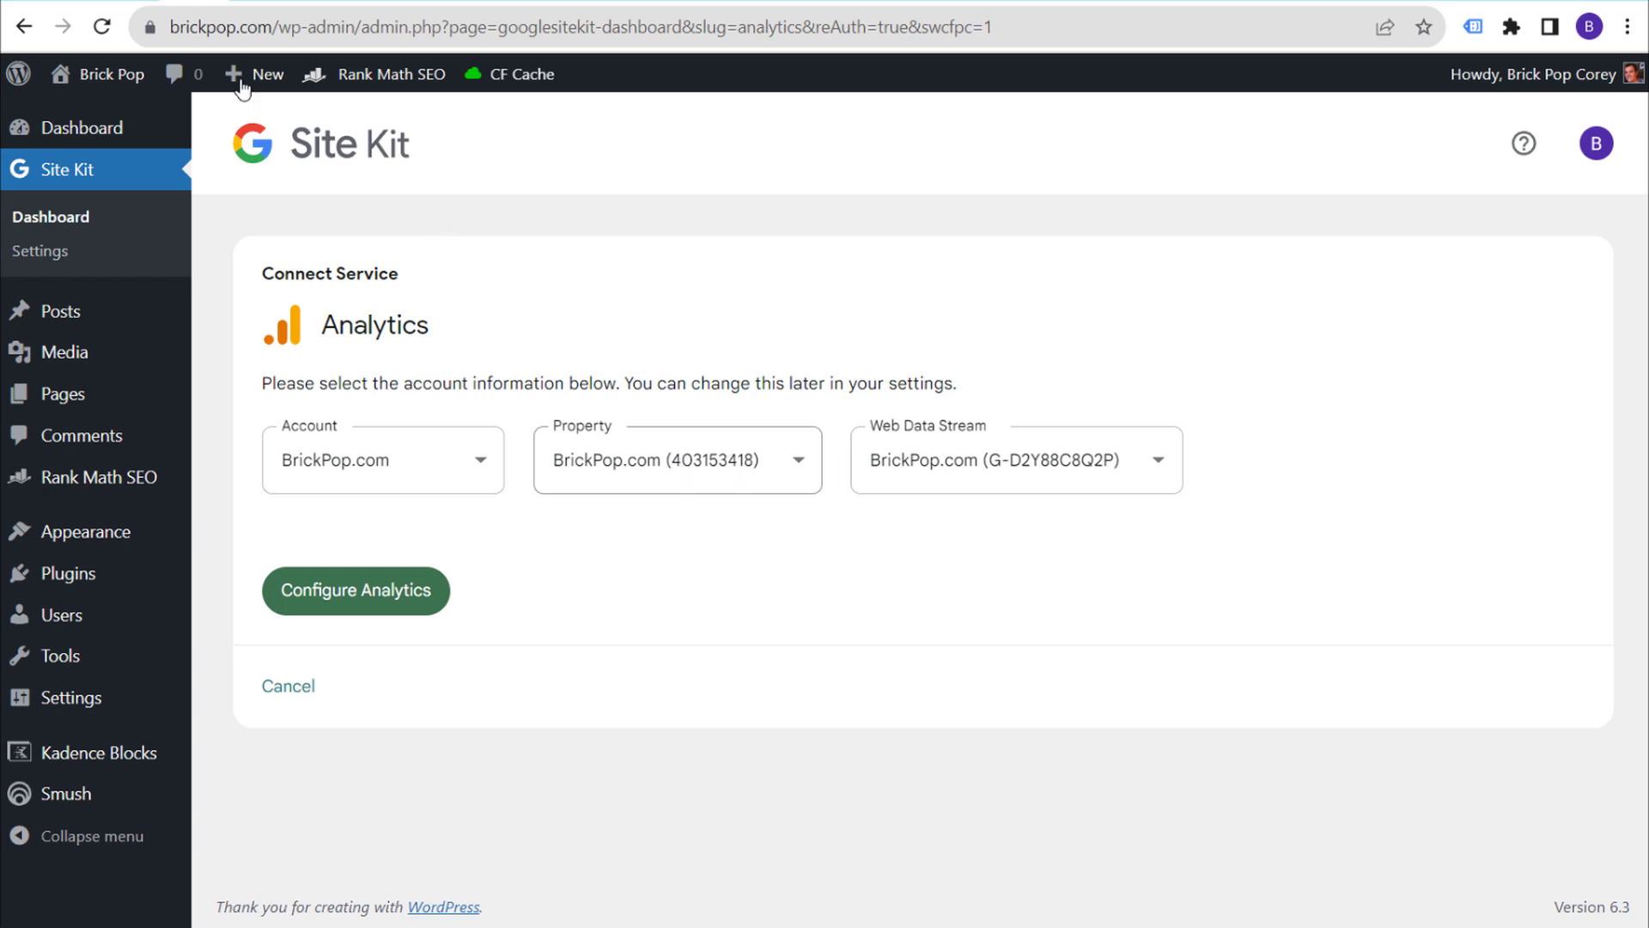
pyautogui.click(142, 4)
pyautogui.click(135, 324)
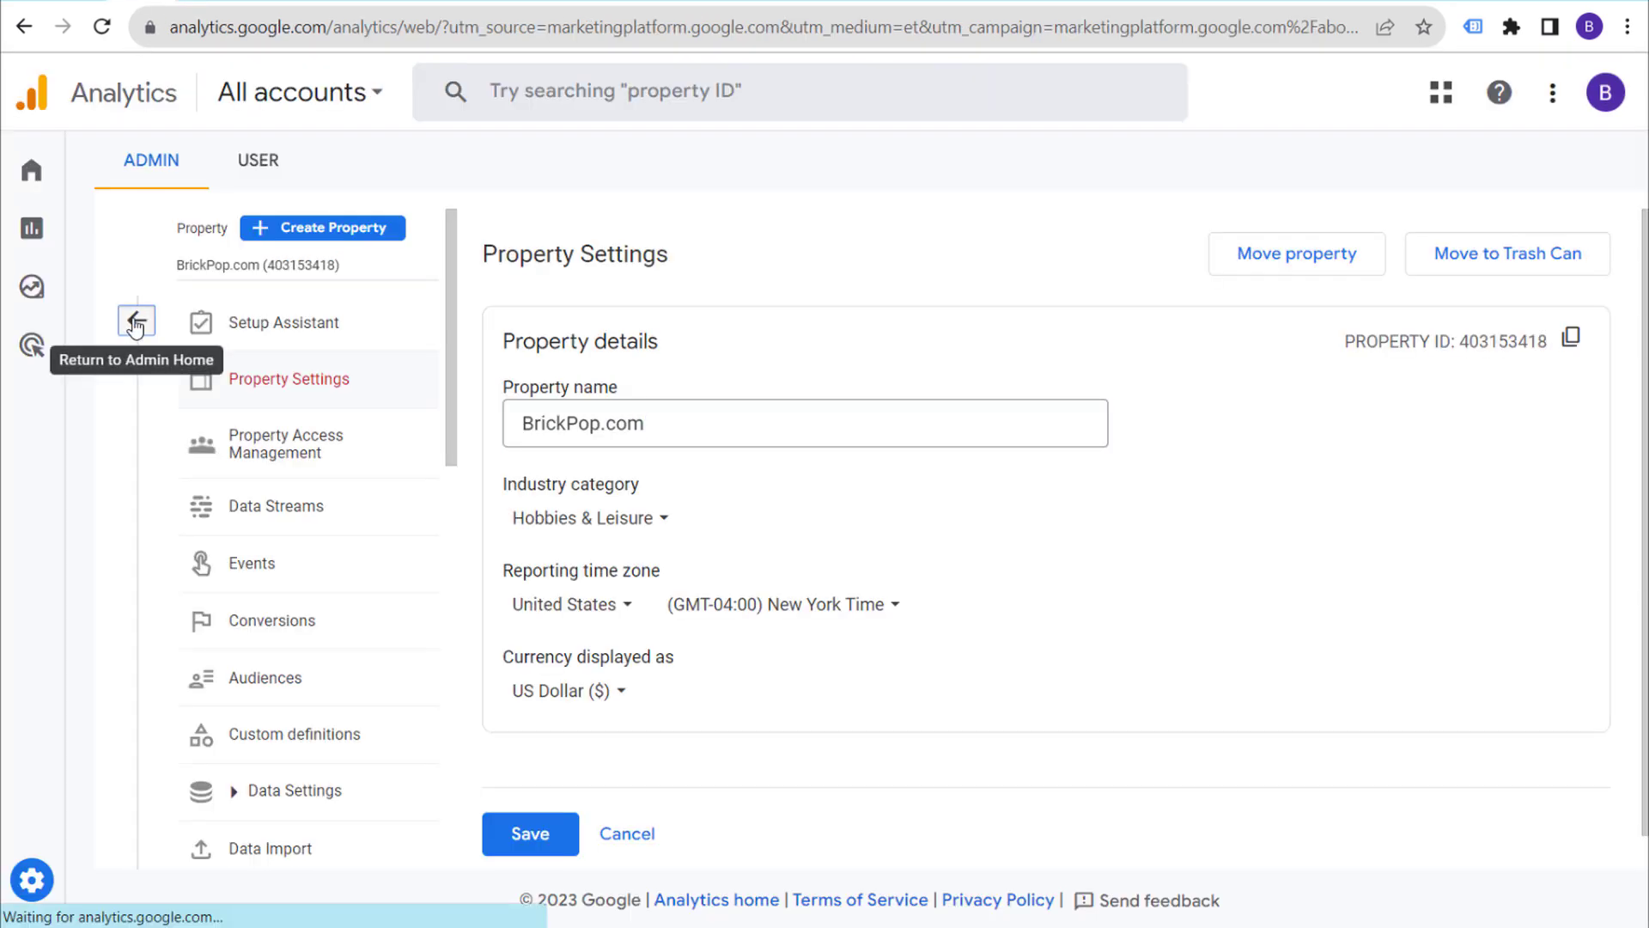
pyautogui.click(792, 504)
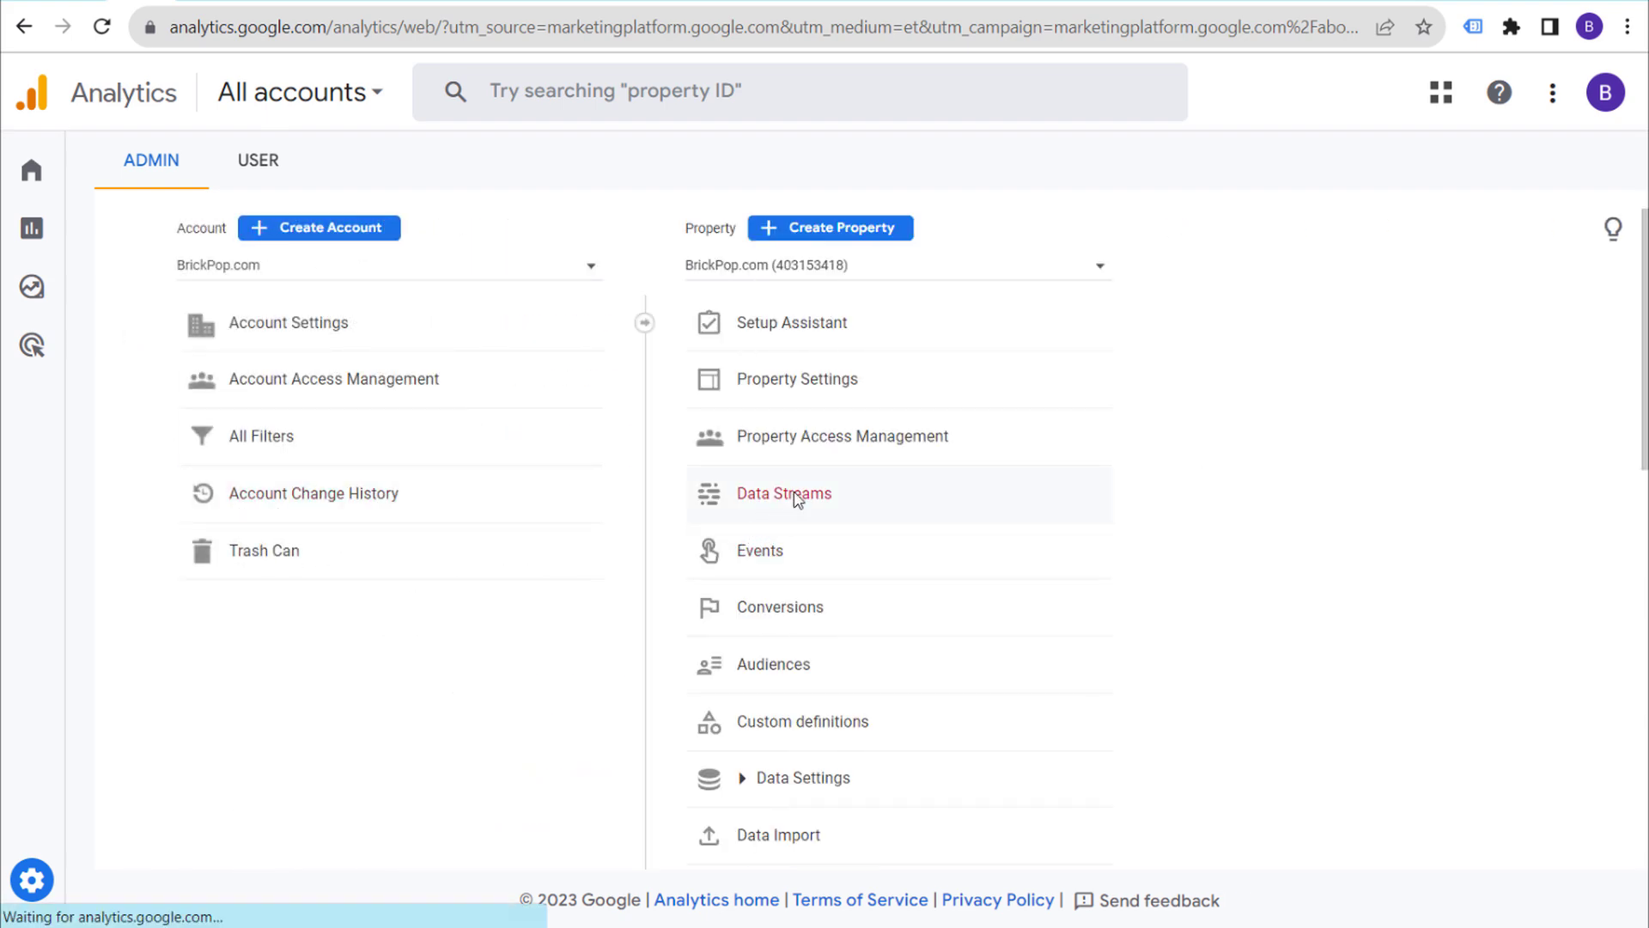
pyautogui.click(1589, 393)
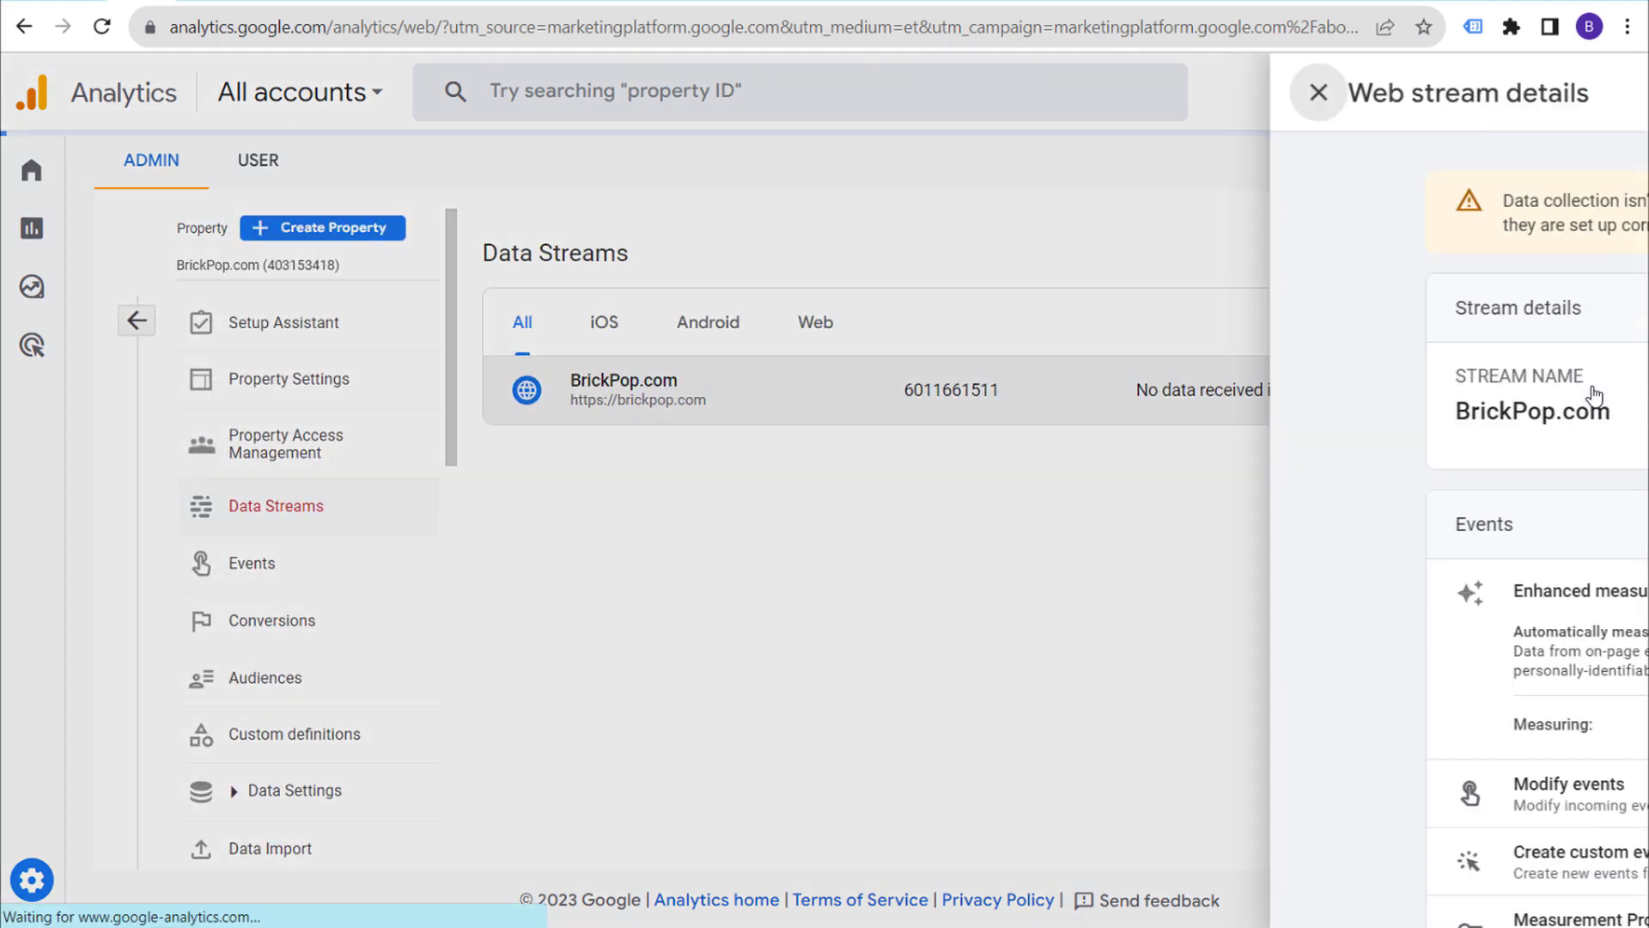
pyautogui.moveTo(1218, 411); pyautogui.dragTo(1393, 412)
pyautogui.click(1262, 419)
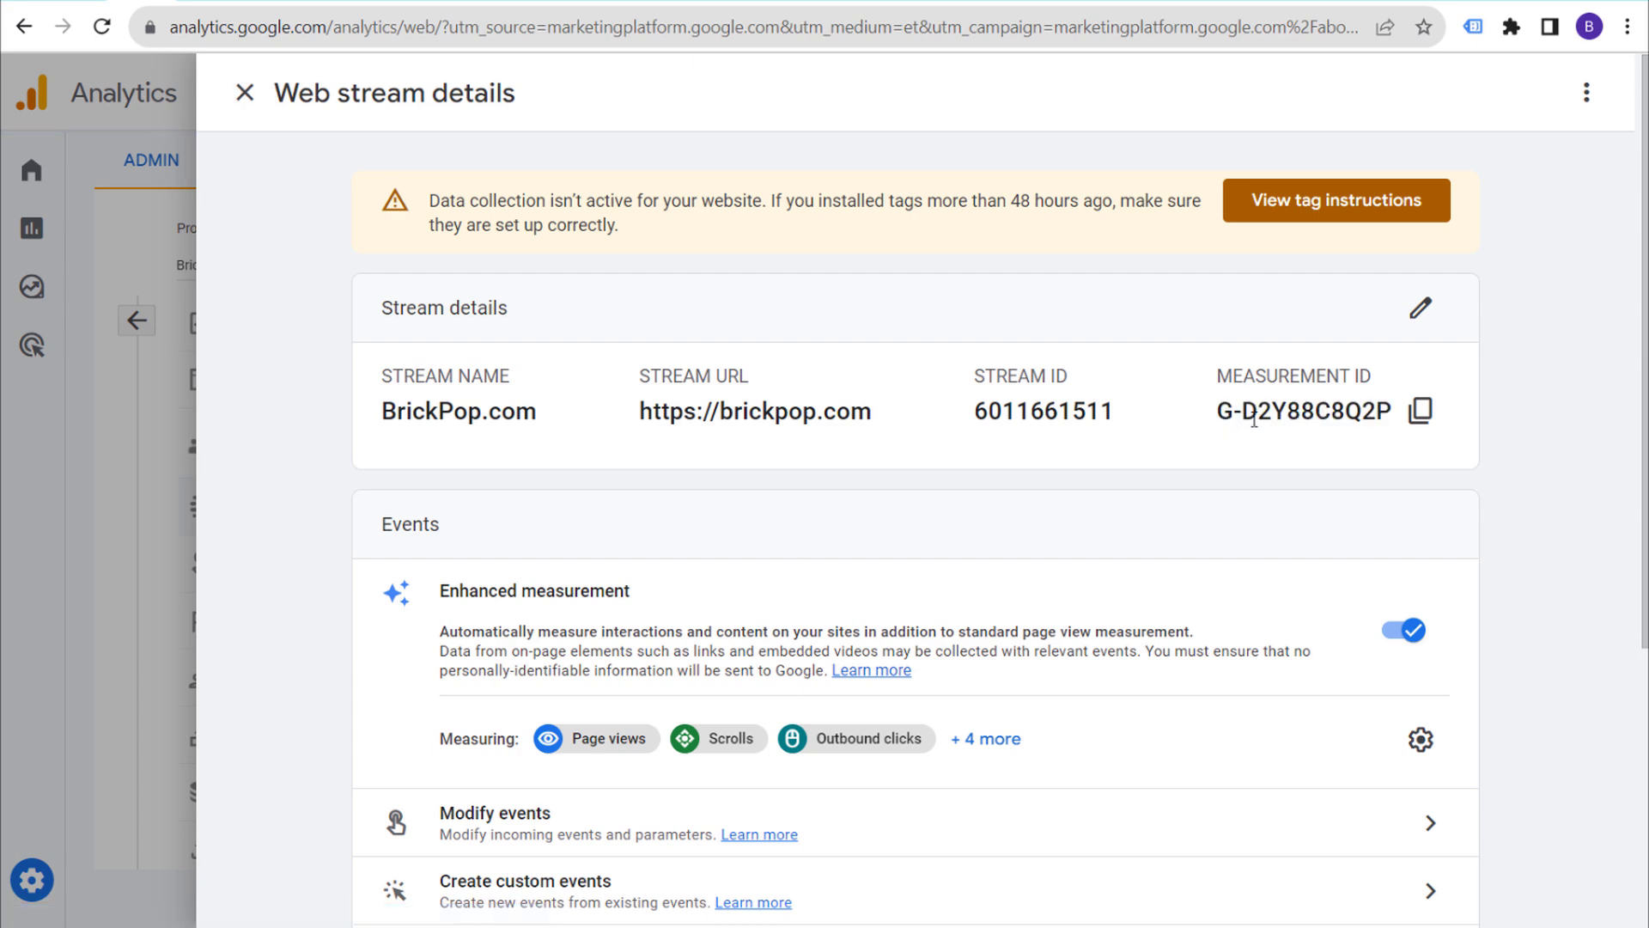
pyautogui.click(184, 1)
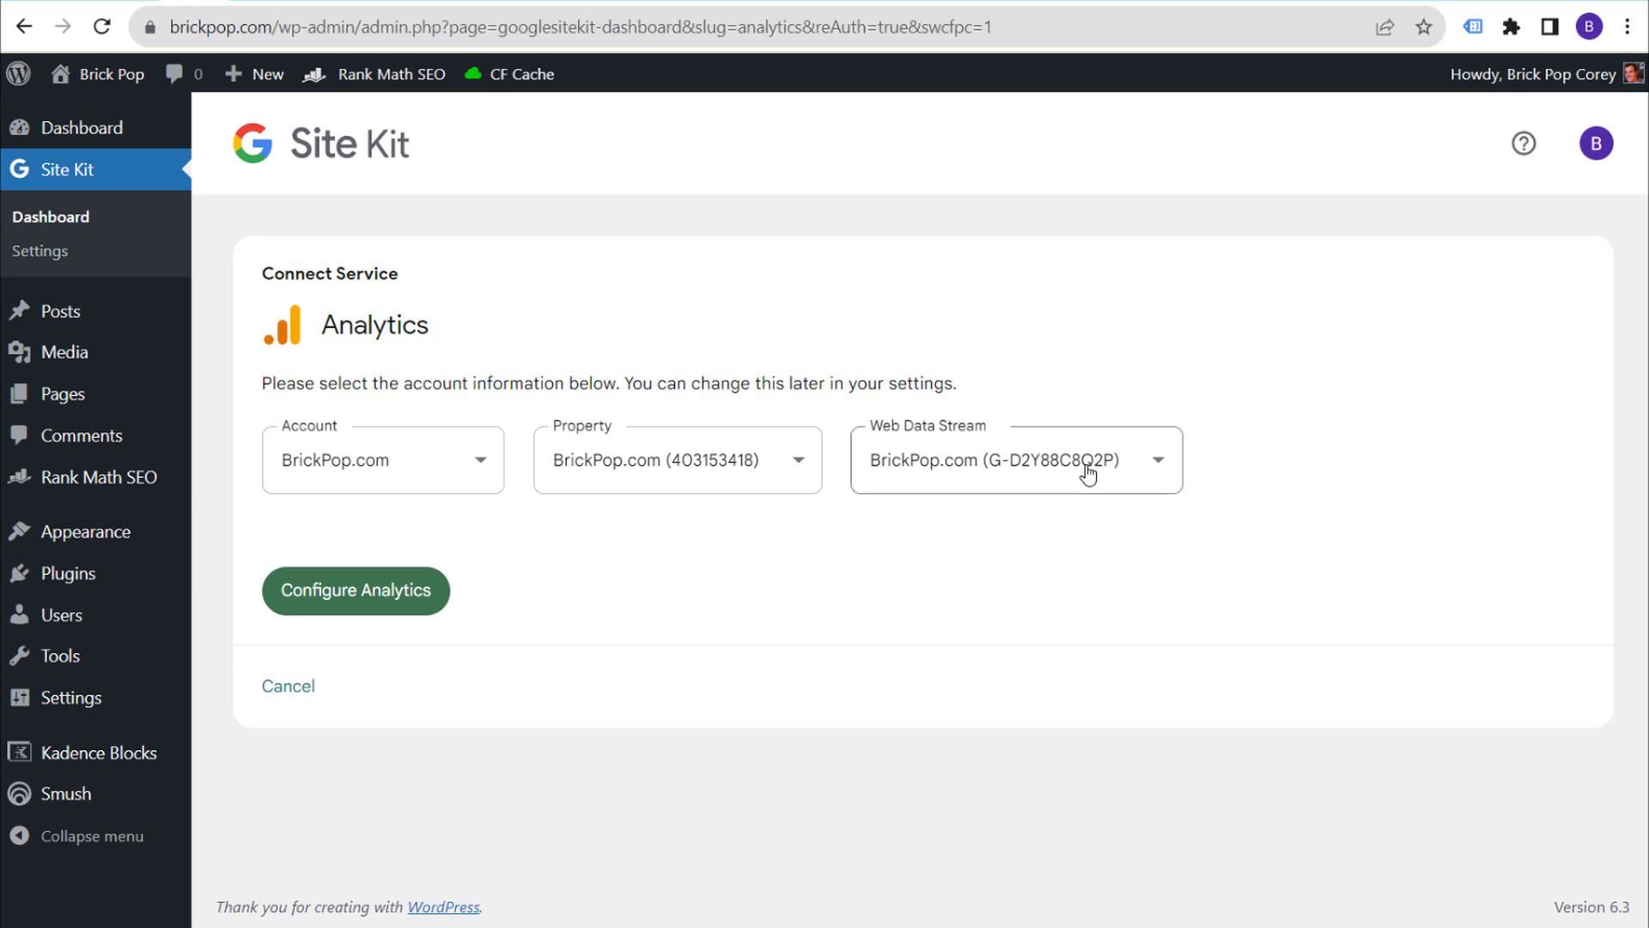
# Finish with Configure Analytics and dismiss the congratulations banner via OK, Got it!
pyautogui.click(348, 609)
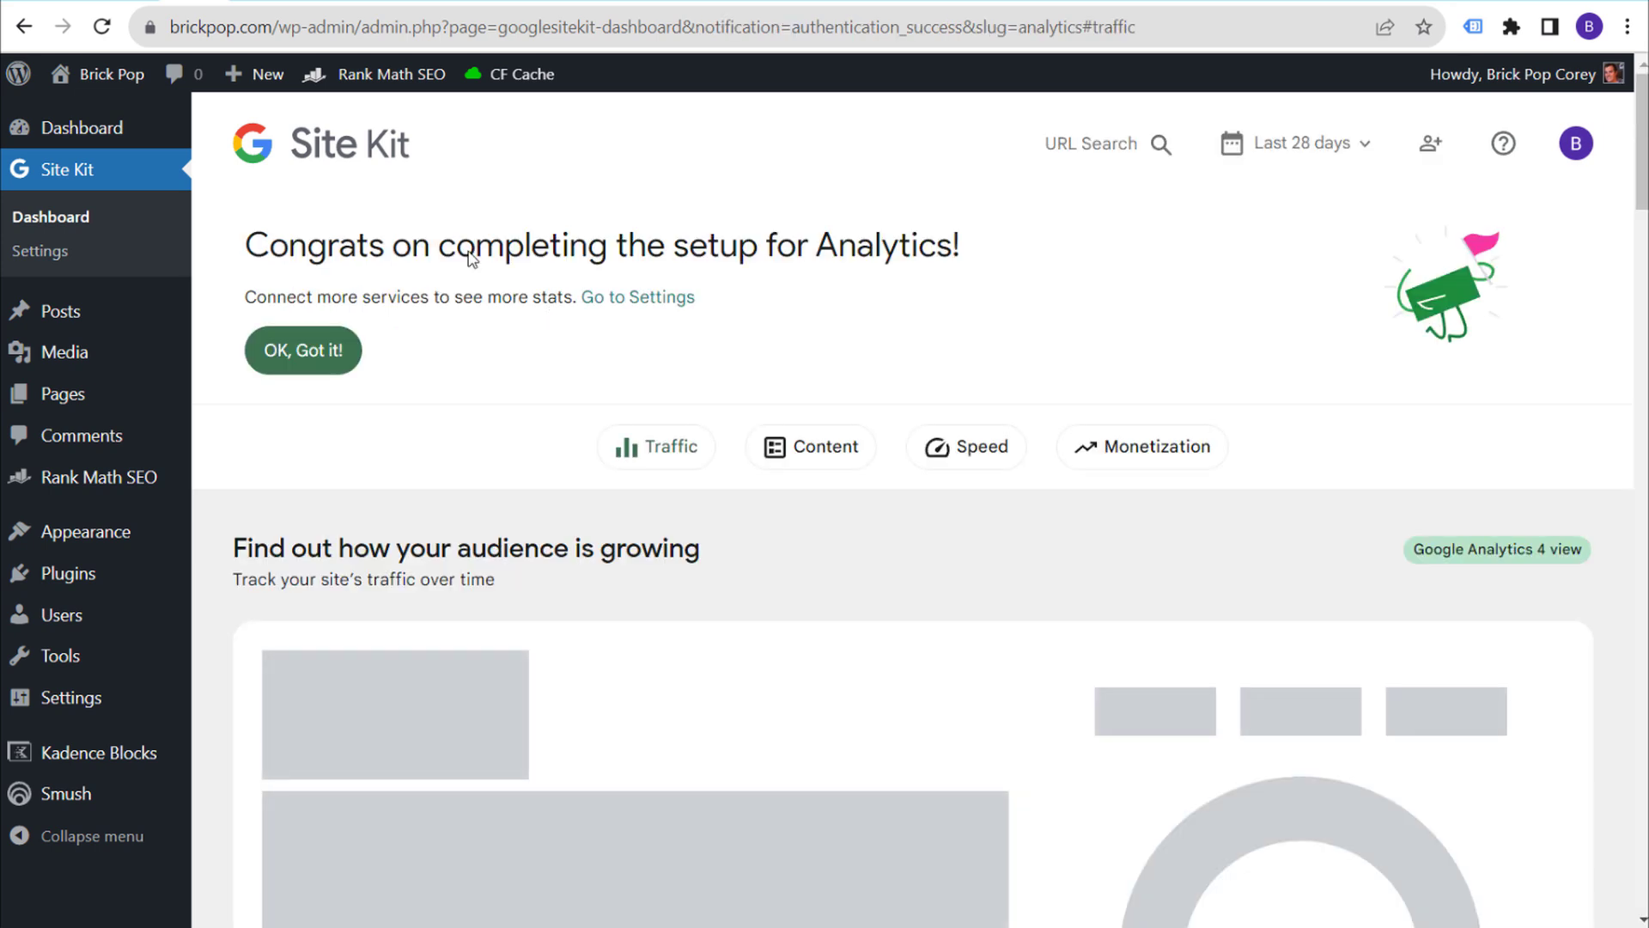
pyautogui.moveTo(288, 245); pyautogui.dragTo(915, 267)
pyautogui.click(954, 273)
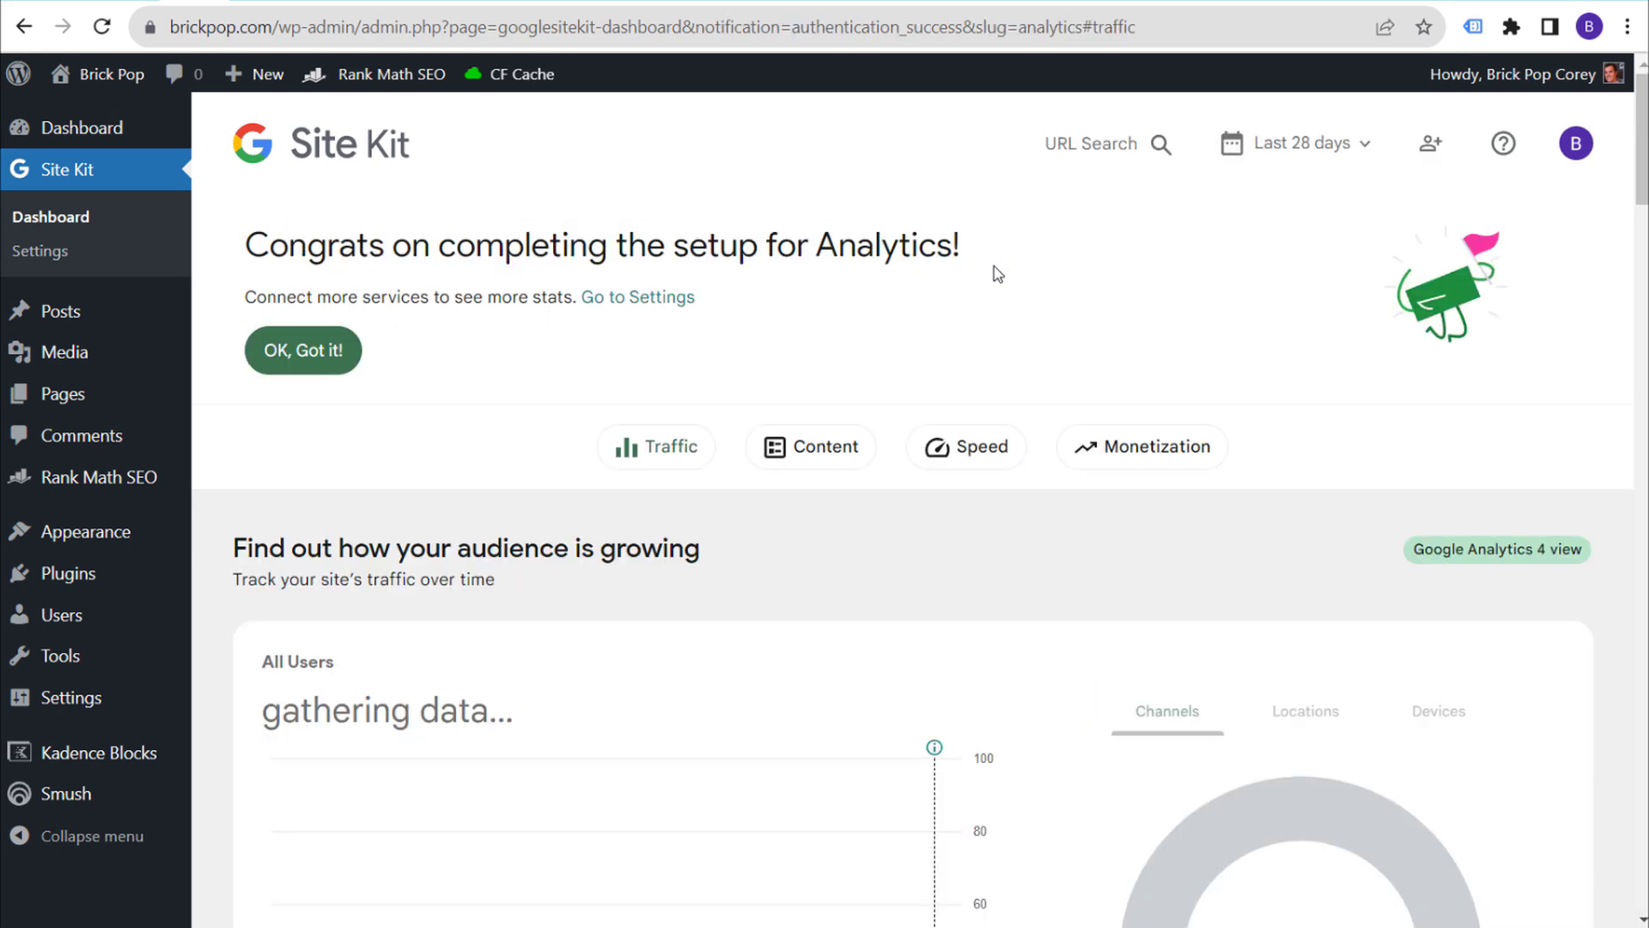
pyautogui.click(317, 352)
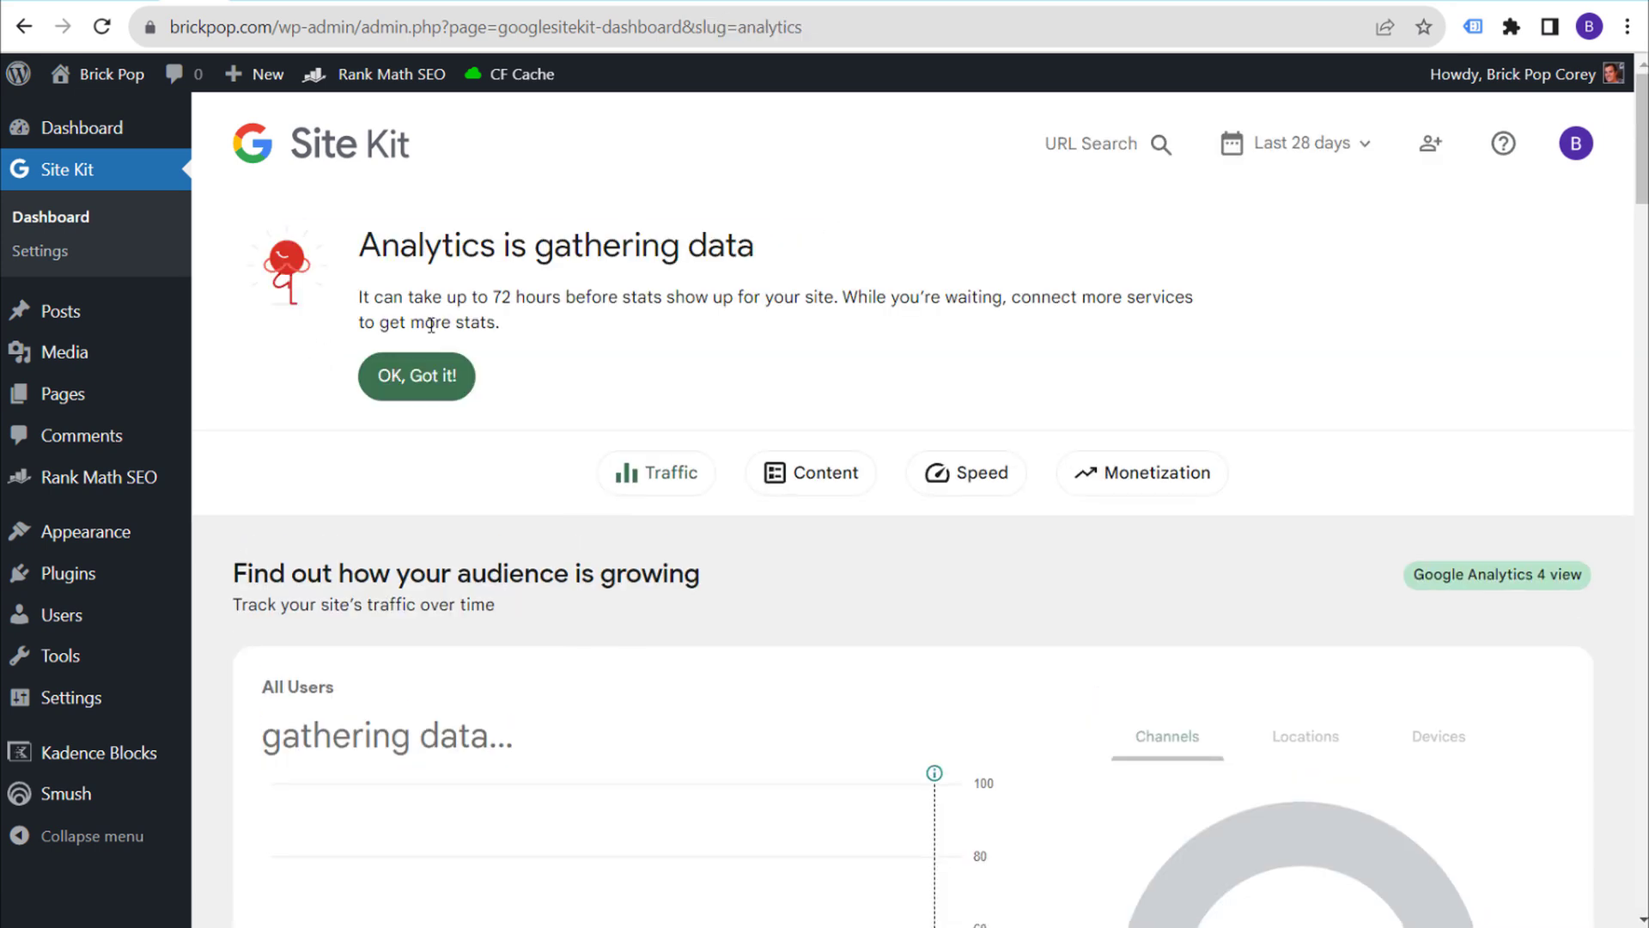
pyautogui.moveTo(397, 286); pyautogui.dragTo(593, 298)
pyautogui.click(727, 303)
pyautogui.scroll(-2, 560, 324)
# Dismiss the Analytics gathering-data notice and look over the Traffic charts.
pyautogui.click(416, 257)
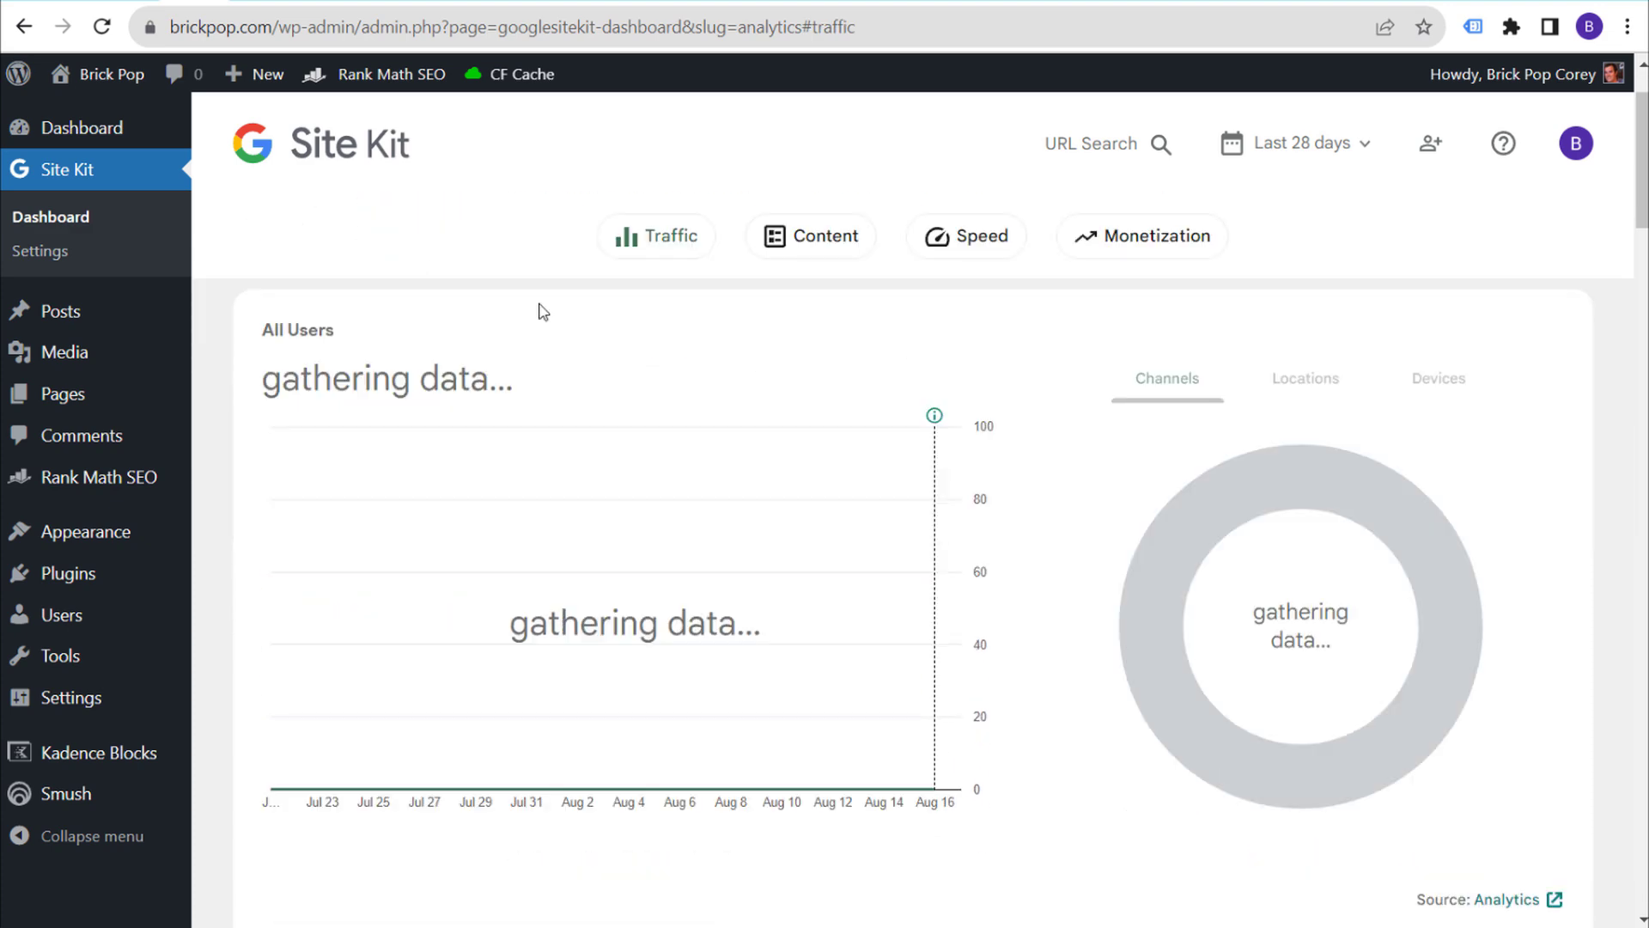
pyautogui.moveTo(267, 382); pyautogui.dragTo(653, 404)
pyautogui.click(713, 397)
pyautogui.scroll(2, 773, 430)
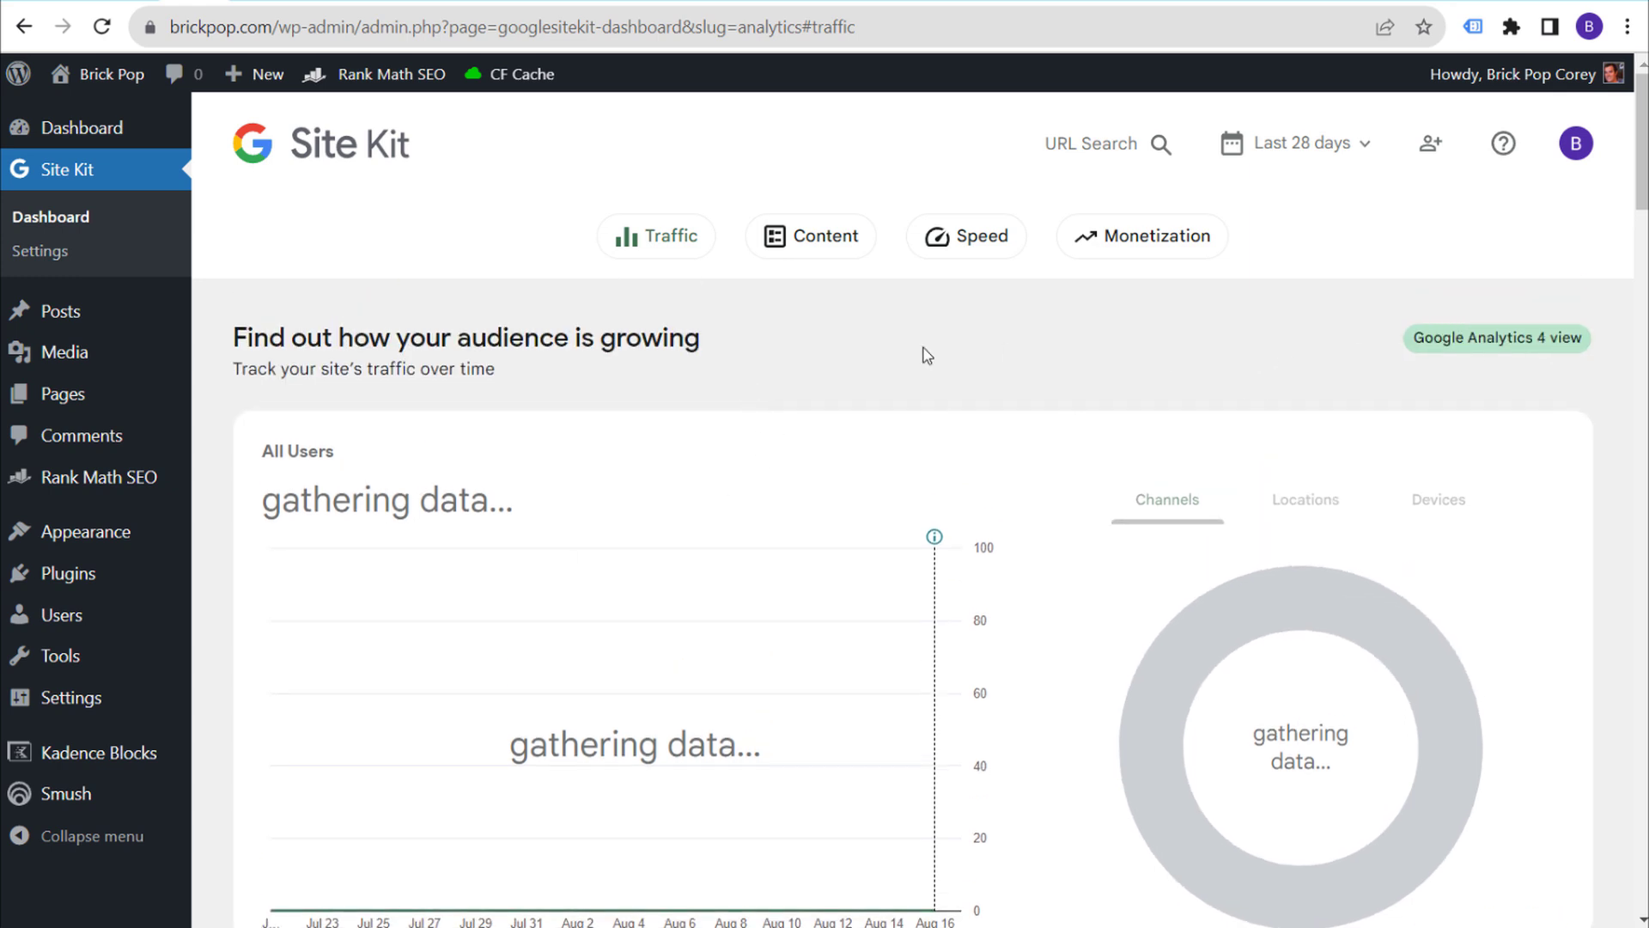
pyautogui.scroll(-10, 651, 477)
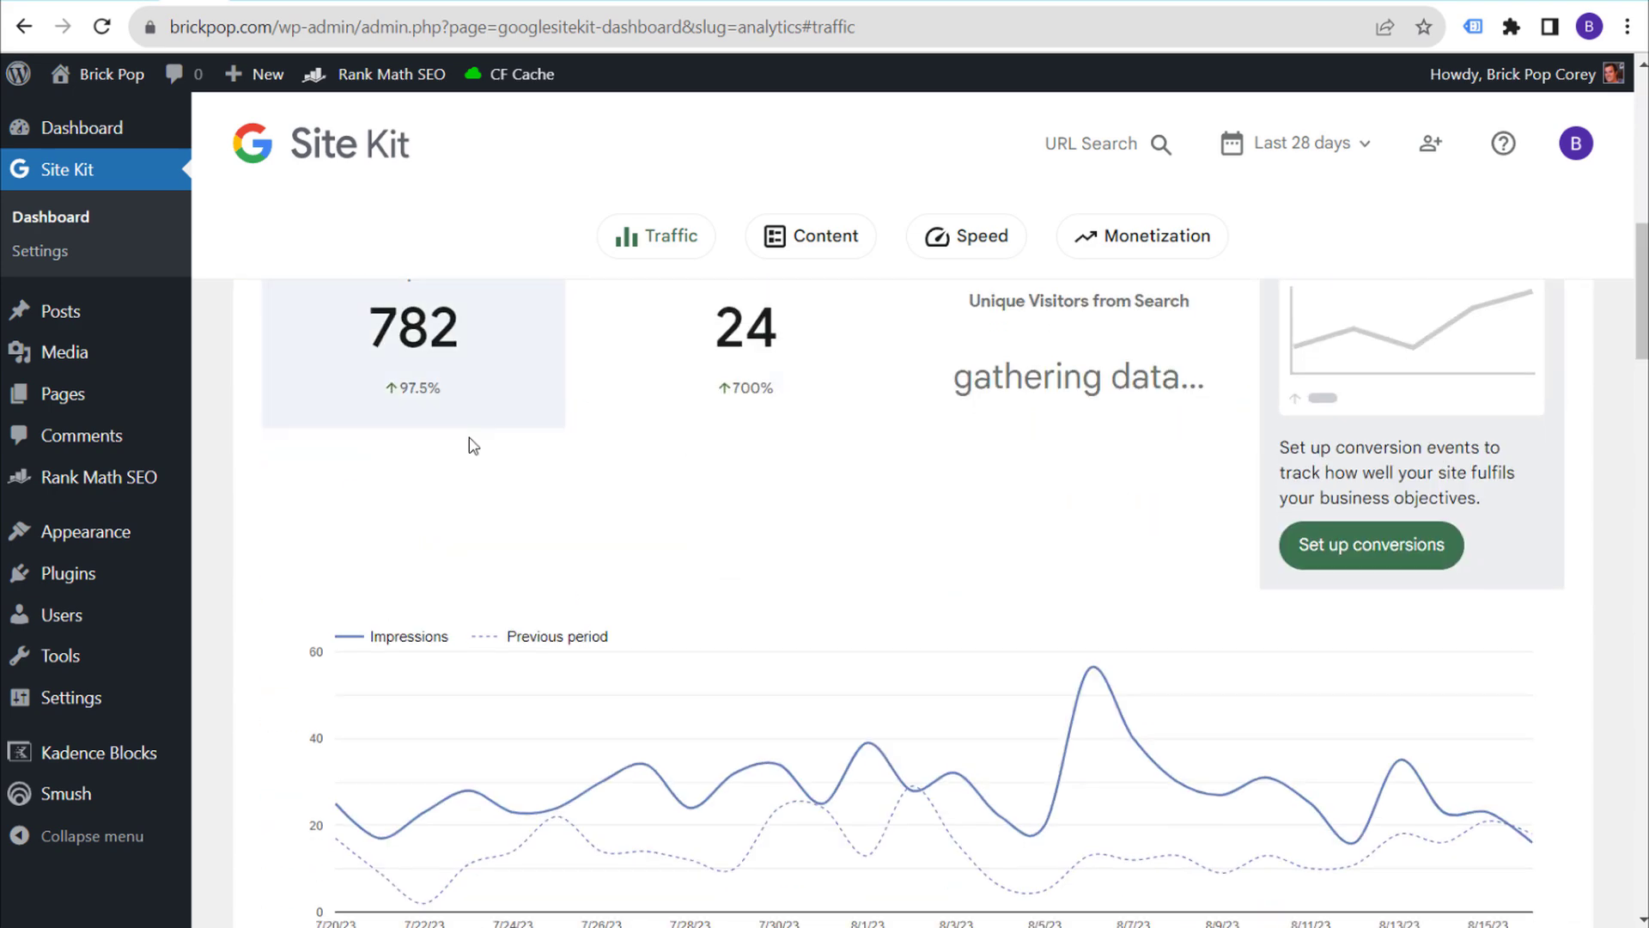
pyautogui.scroll(2, 348, 360)
pyautogui.scroll(1, 348, 359)
# Review last-28-days search traffic: 782 impressions and 24 clicks.
pyautogui.moveTo(267, 399); pyautogui.dragTo(554, 425)
pyautogui.click(722, 421)
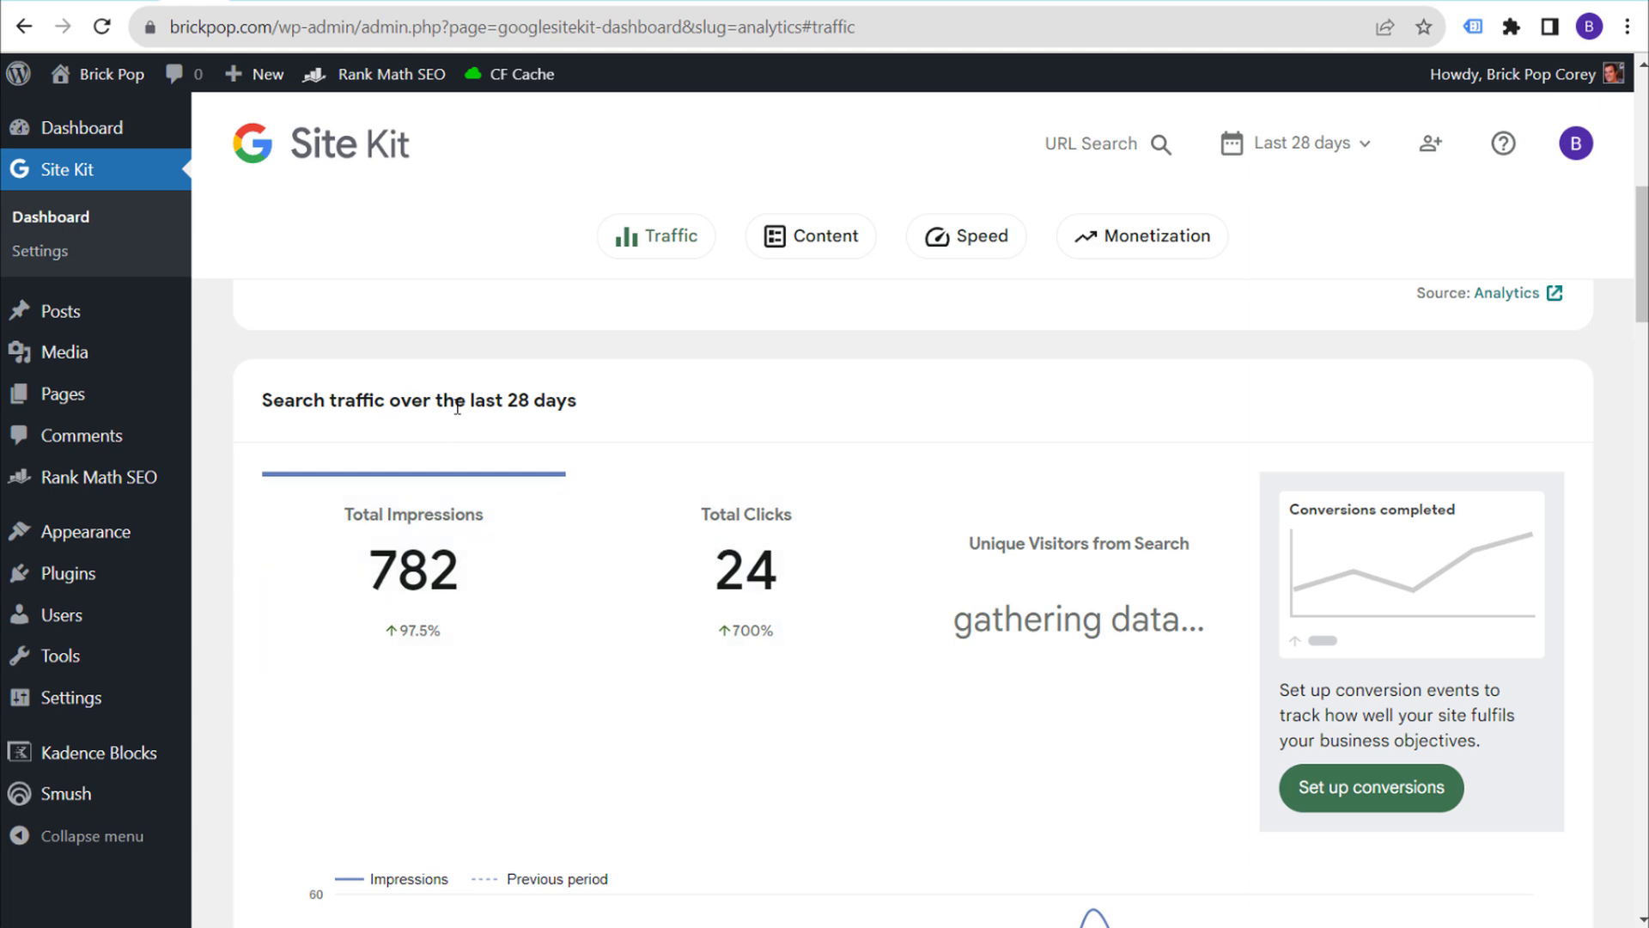
pyautogui.moveTo(384, 400); pyautogui.dragTo(692, 398)
pyautogui.click(712, 402)
pyautogui.scroll(-5, 564, 421)
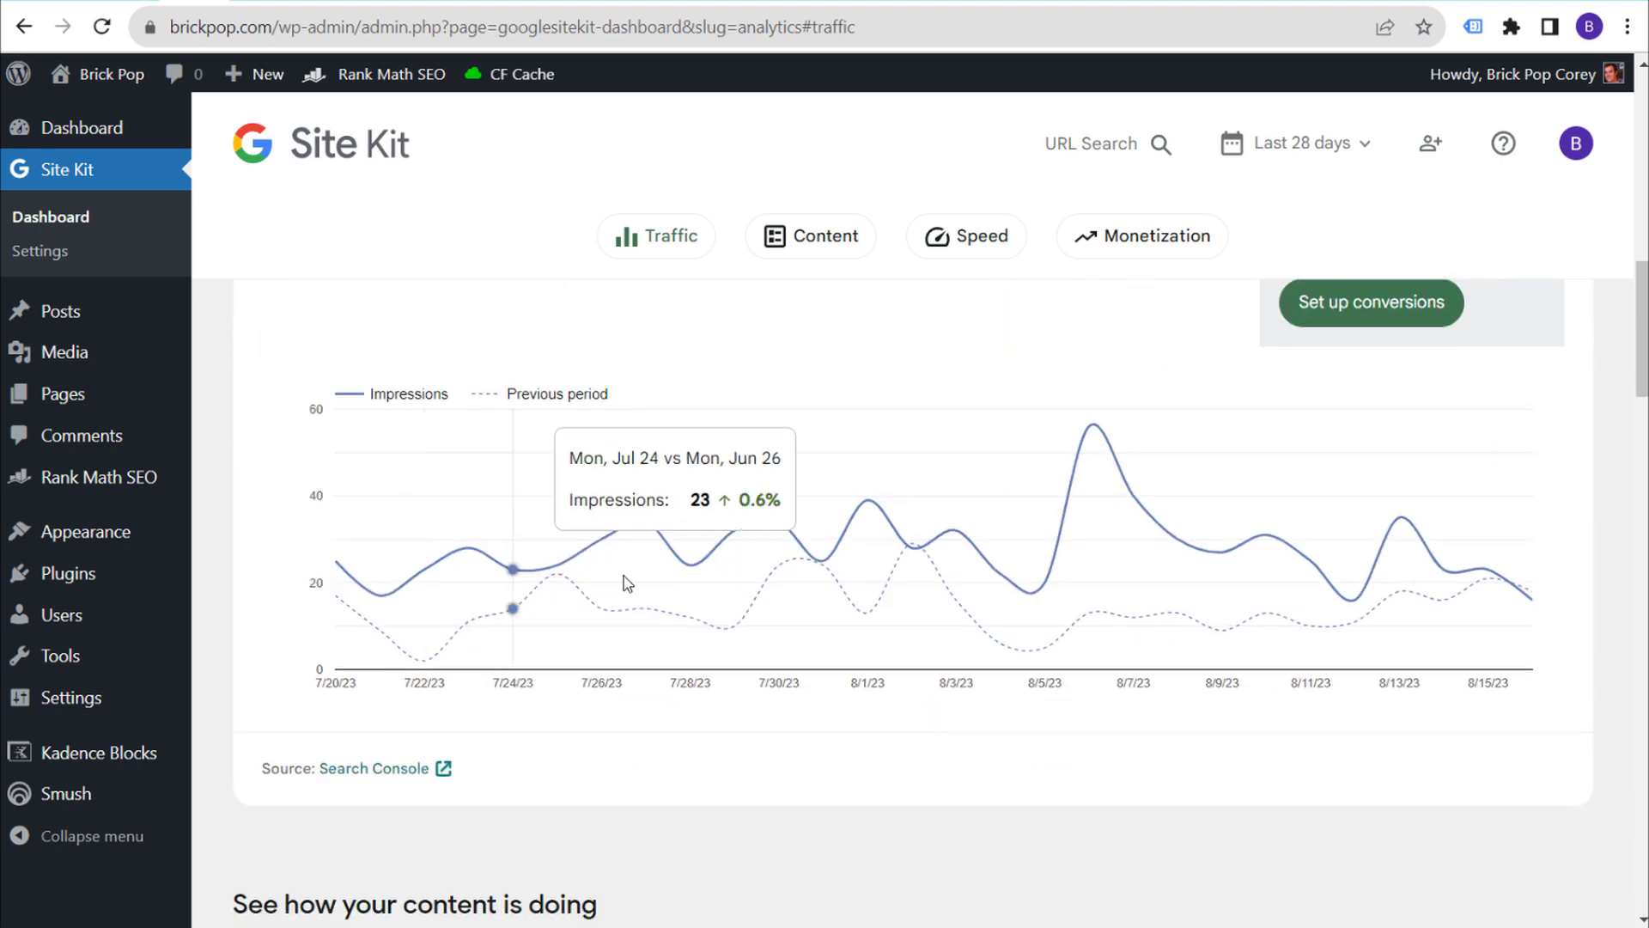
pyautogui.scroll(-5, 1265, 550)
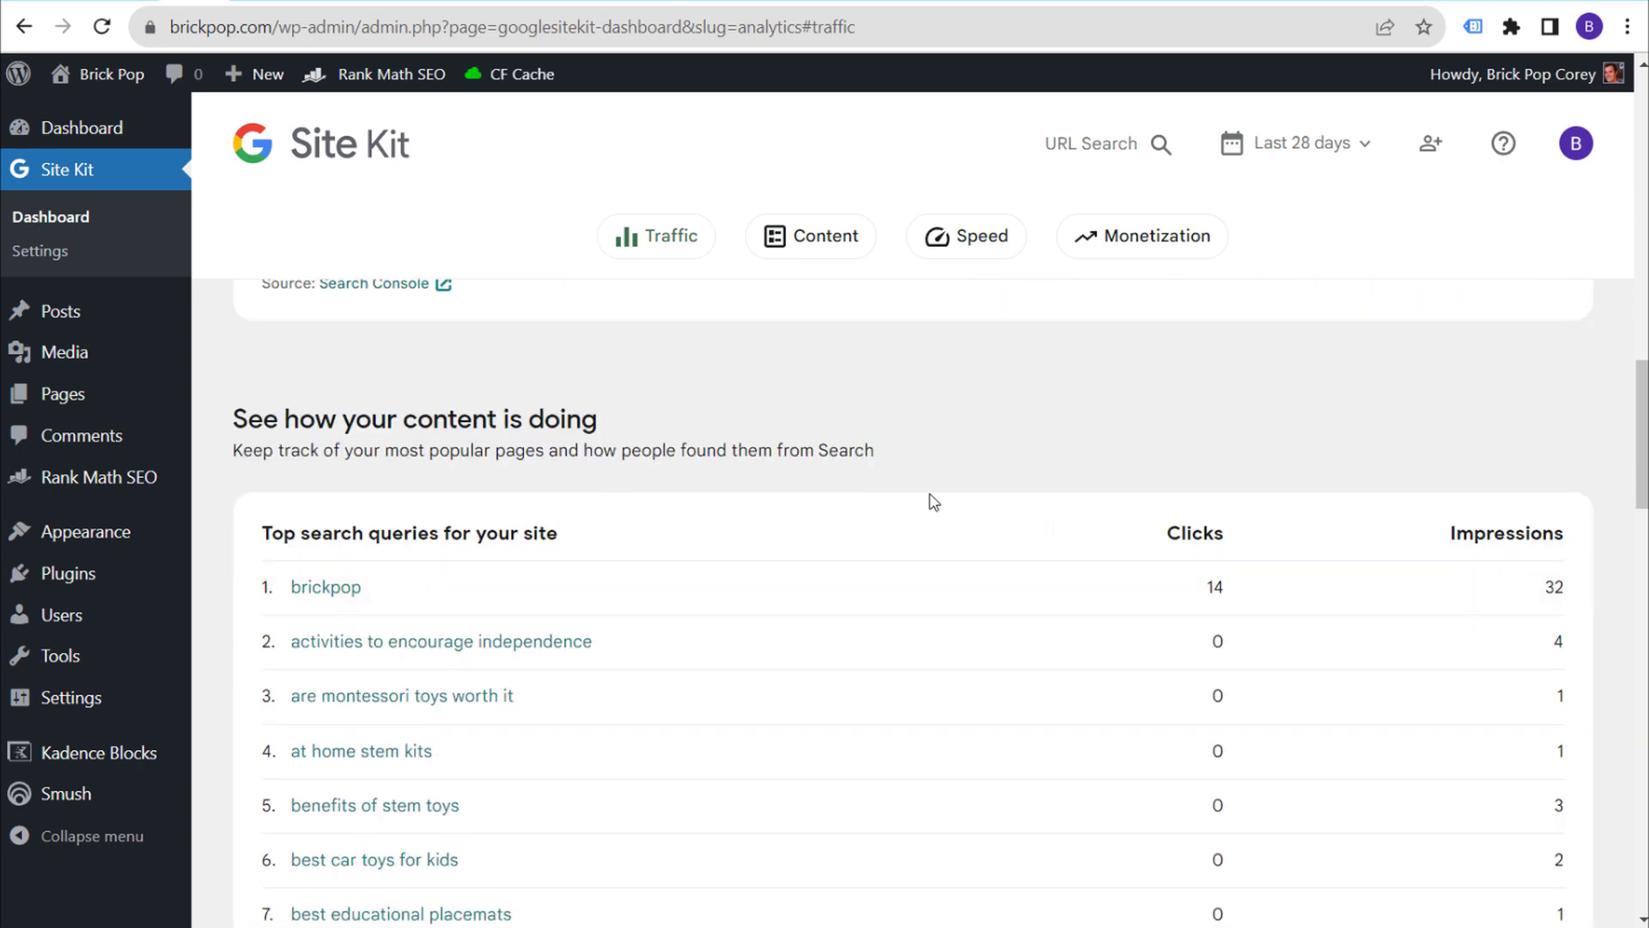
pyautogui.moveTo(229, 421); pyautogui.dragTo(744, 416)
pyautogui.click(578, 423)
pyautogui.moveTo(282, 456); pyautogui.dragTo(689, 475)
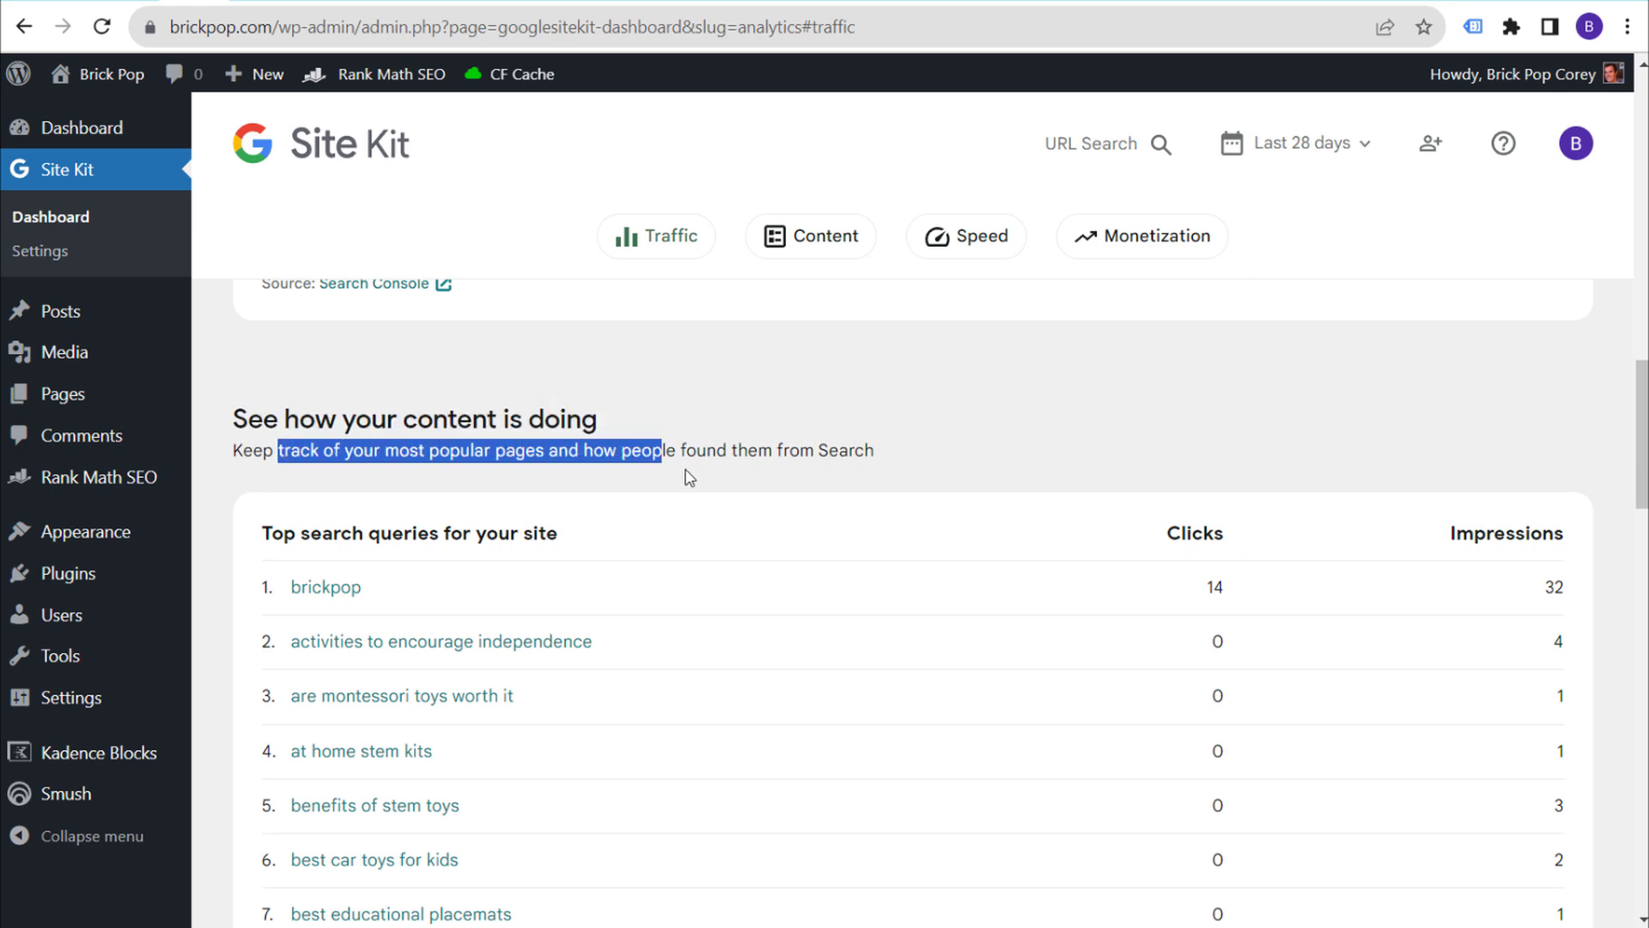
pyautogui.click(689, 475)
pyautogui.scroll(-1, 773, 468)
pyautogui.moveTo(257, 412); pyautogui.dragTo(593, 414)
pyautogui.scroll(-4, 821, 504)
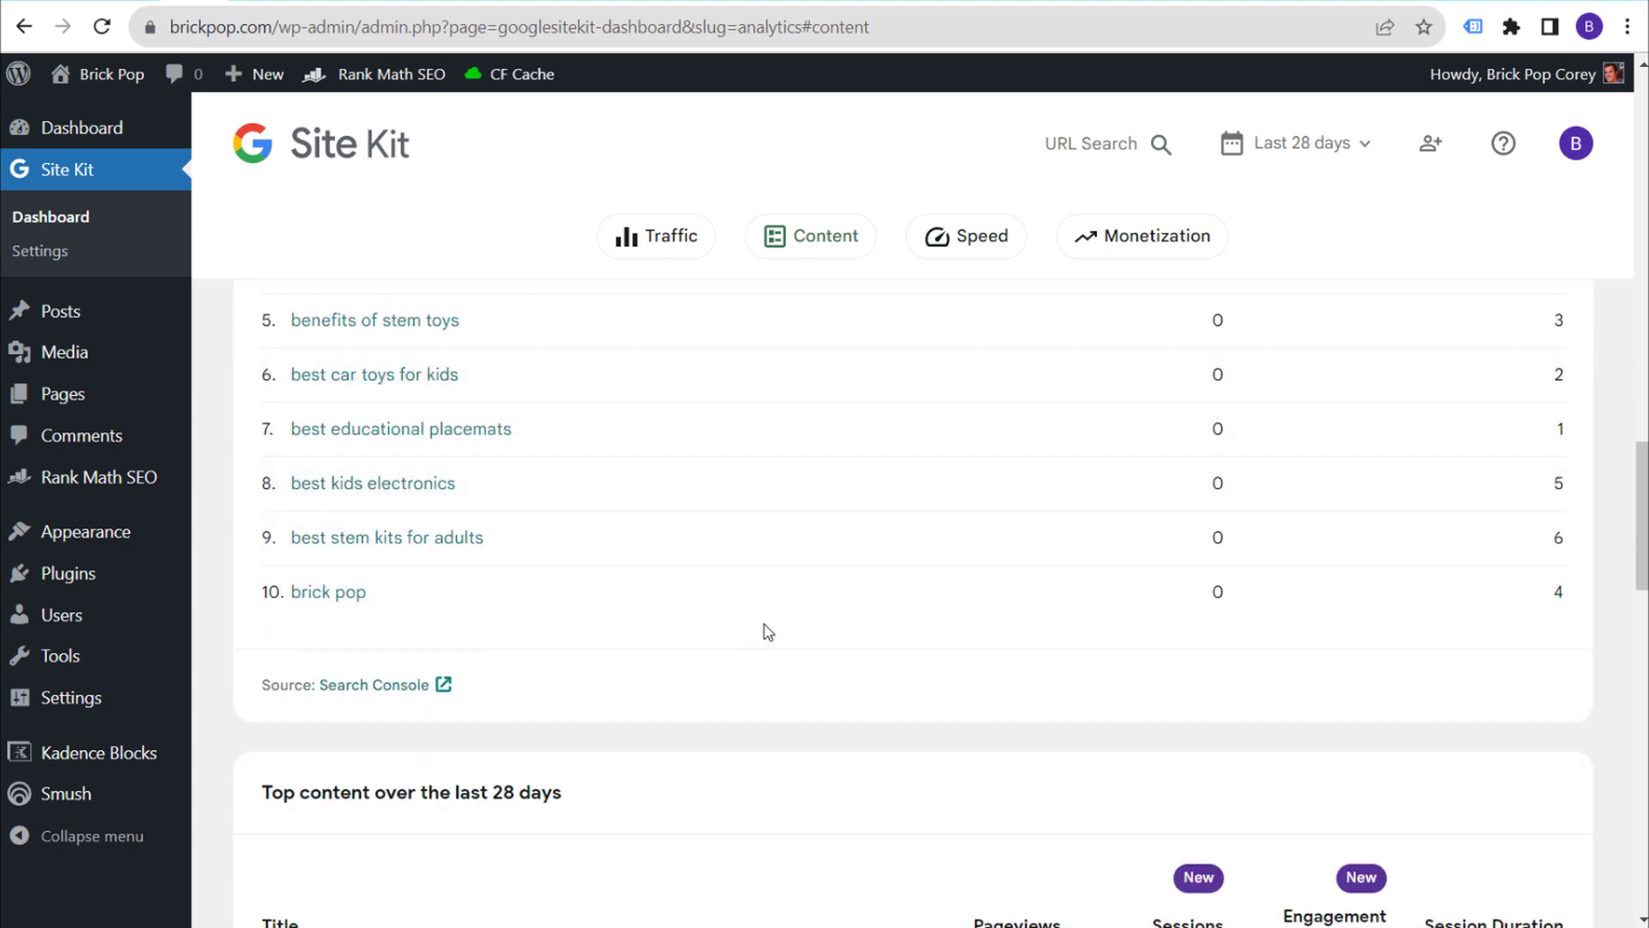
pyautogui.scroll(4, 854, 517)
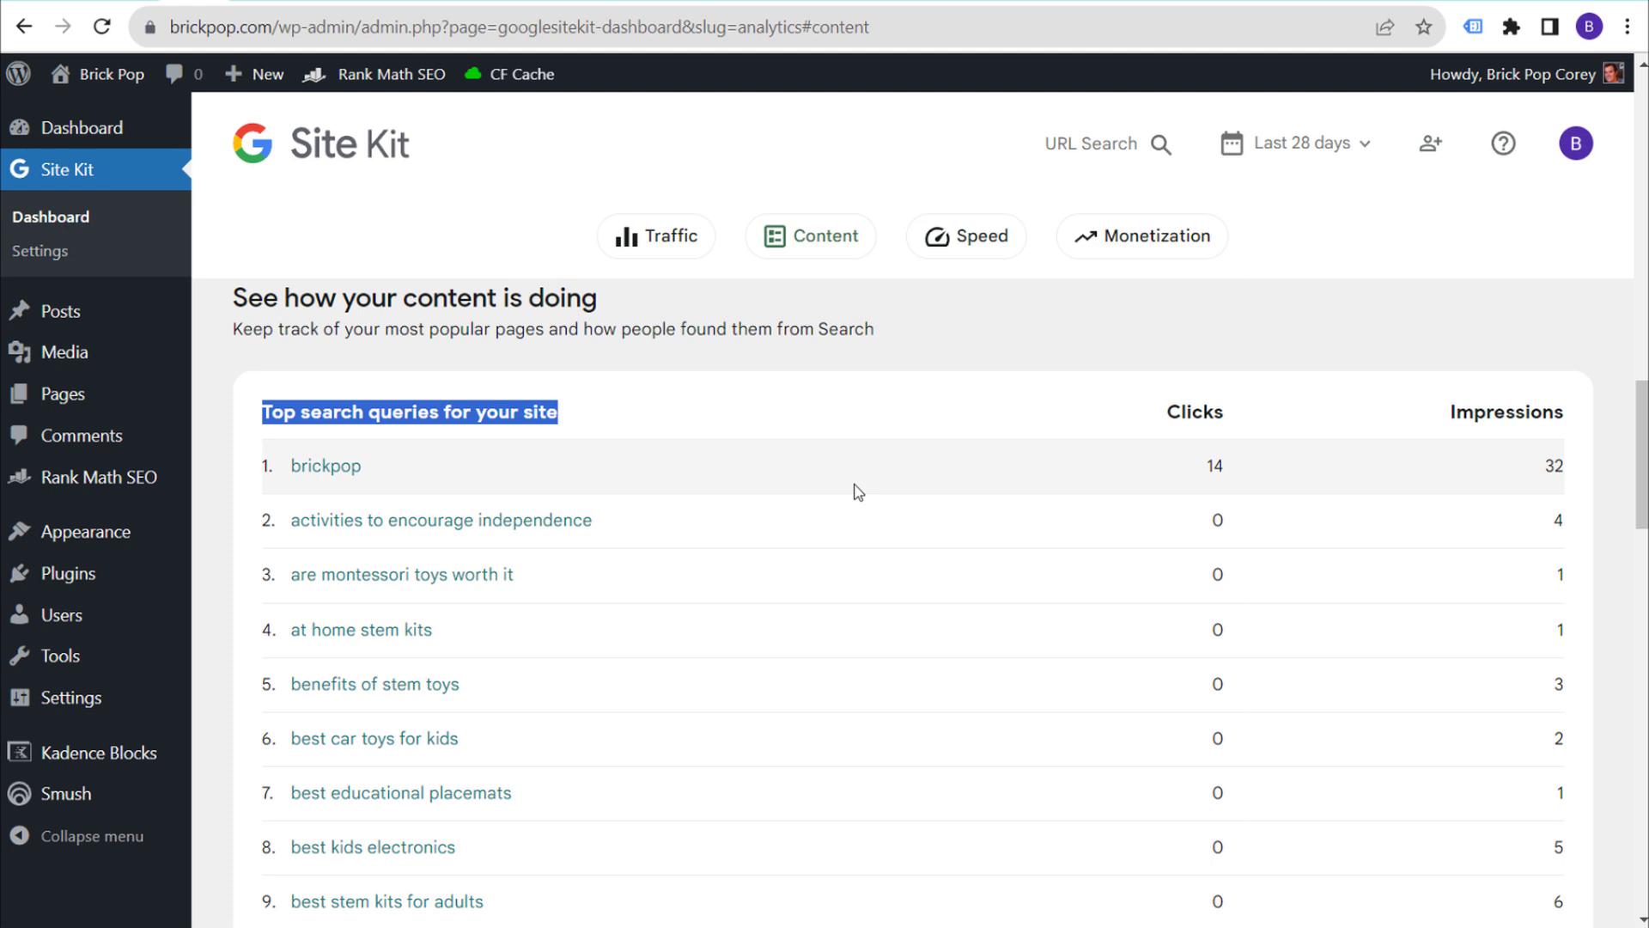
pyautogui.scroll(15, 854, 489)
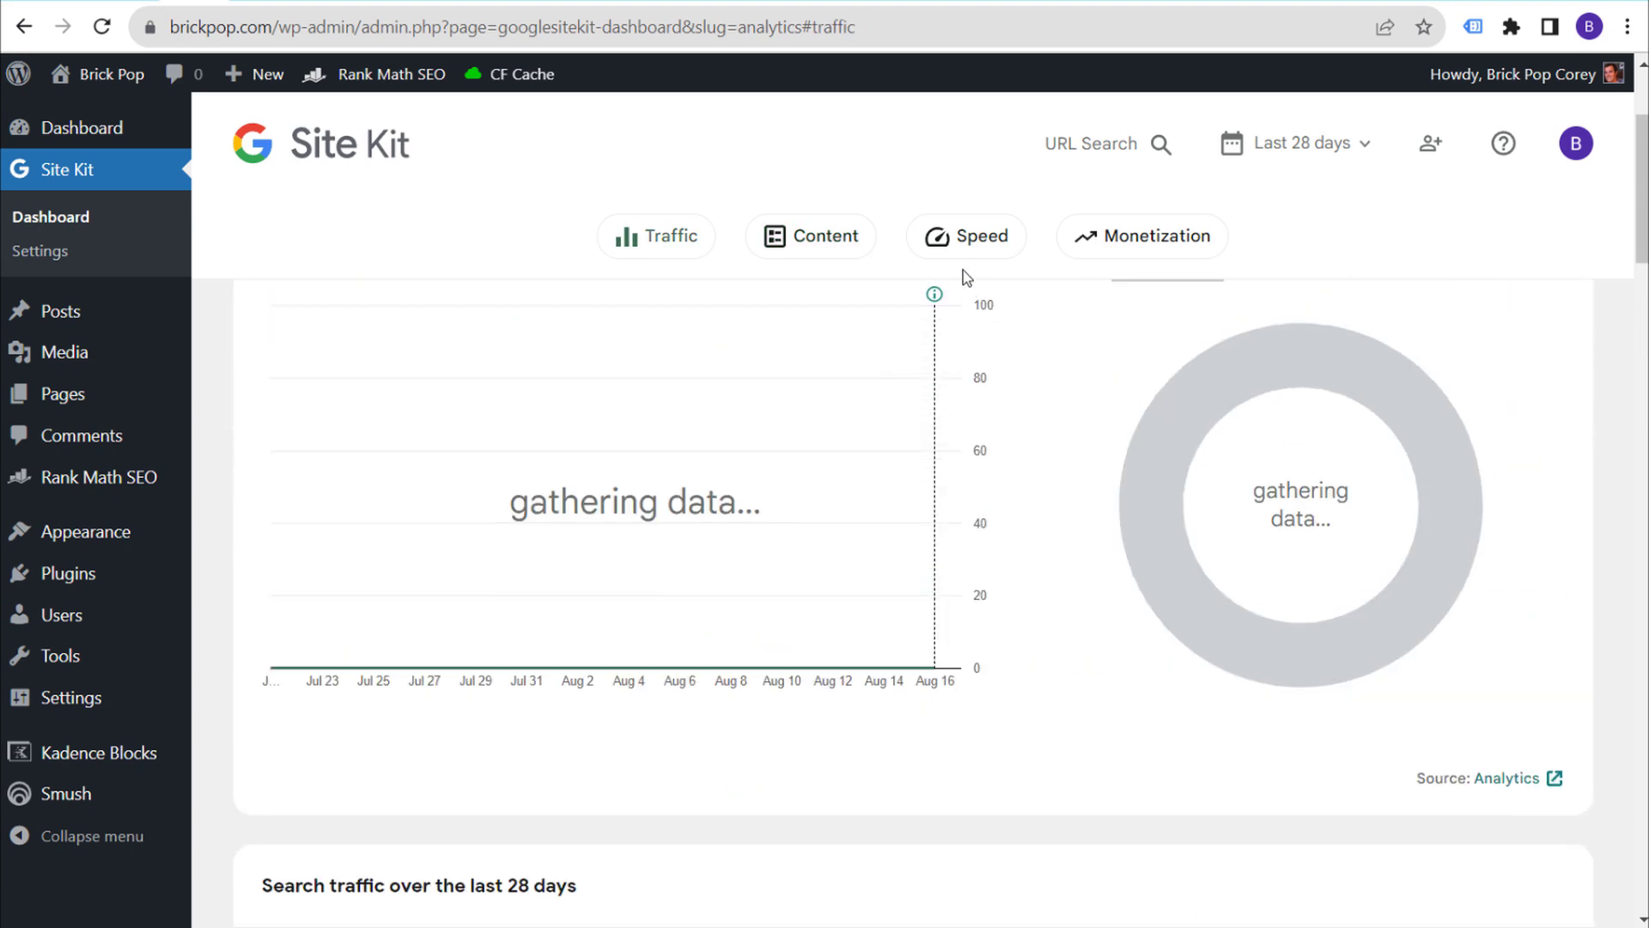
pyautogui.click(965, 242)
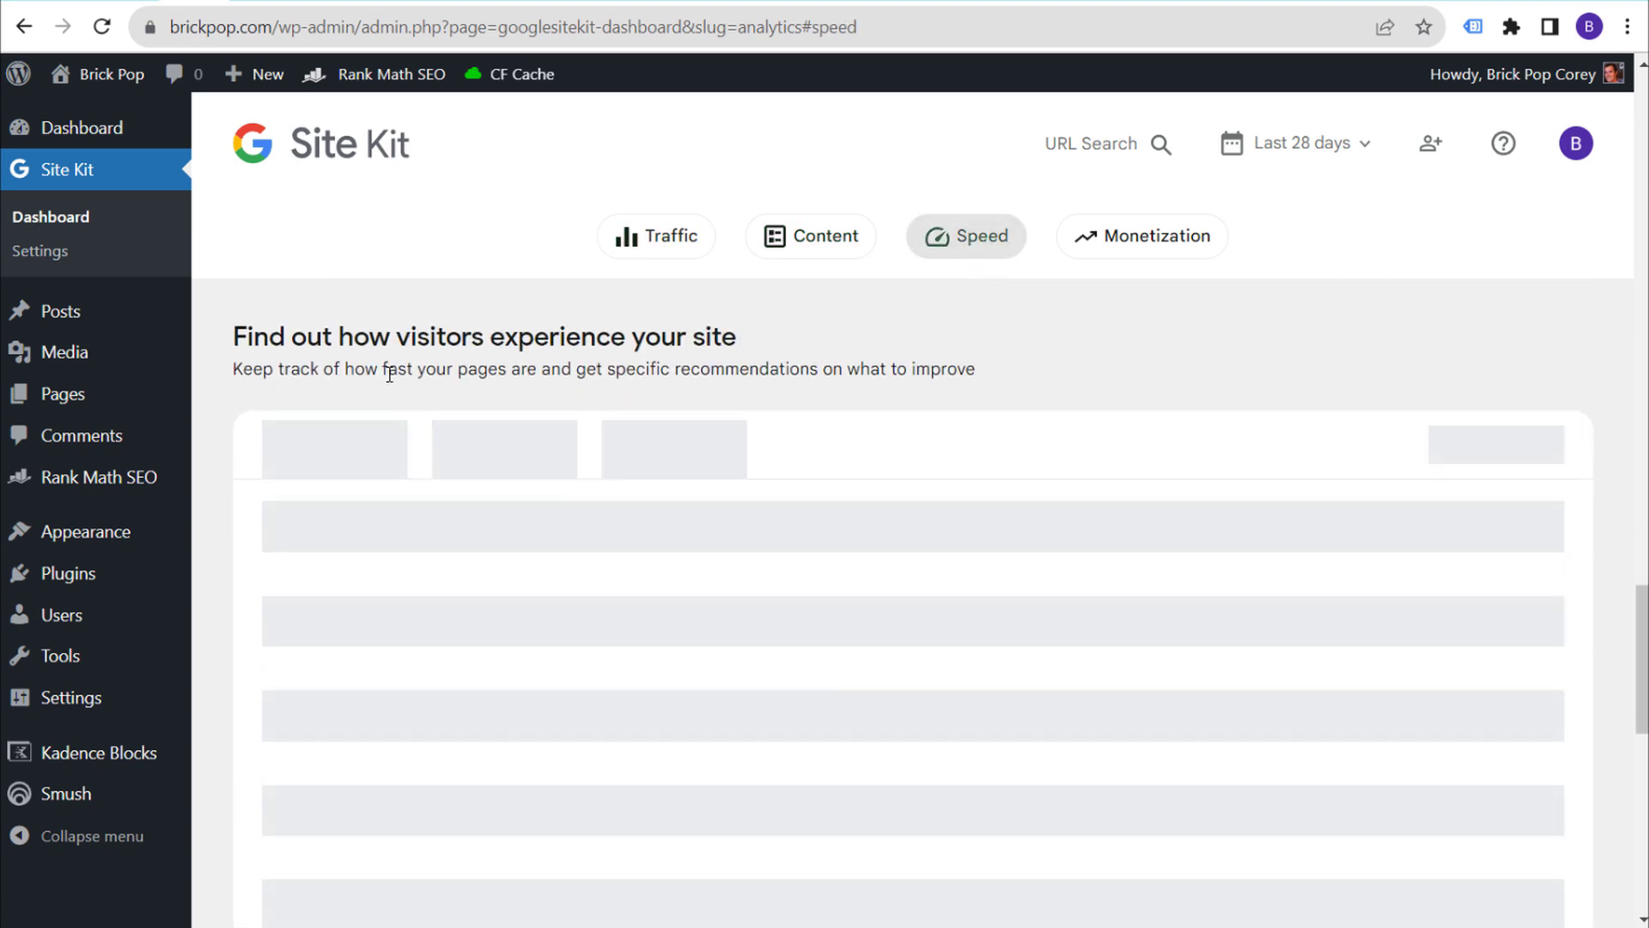
pyautogui.moveTo(249, 336); pyautogui.dragTo(906, 332)
pyautogui.click(791, 352)
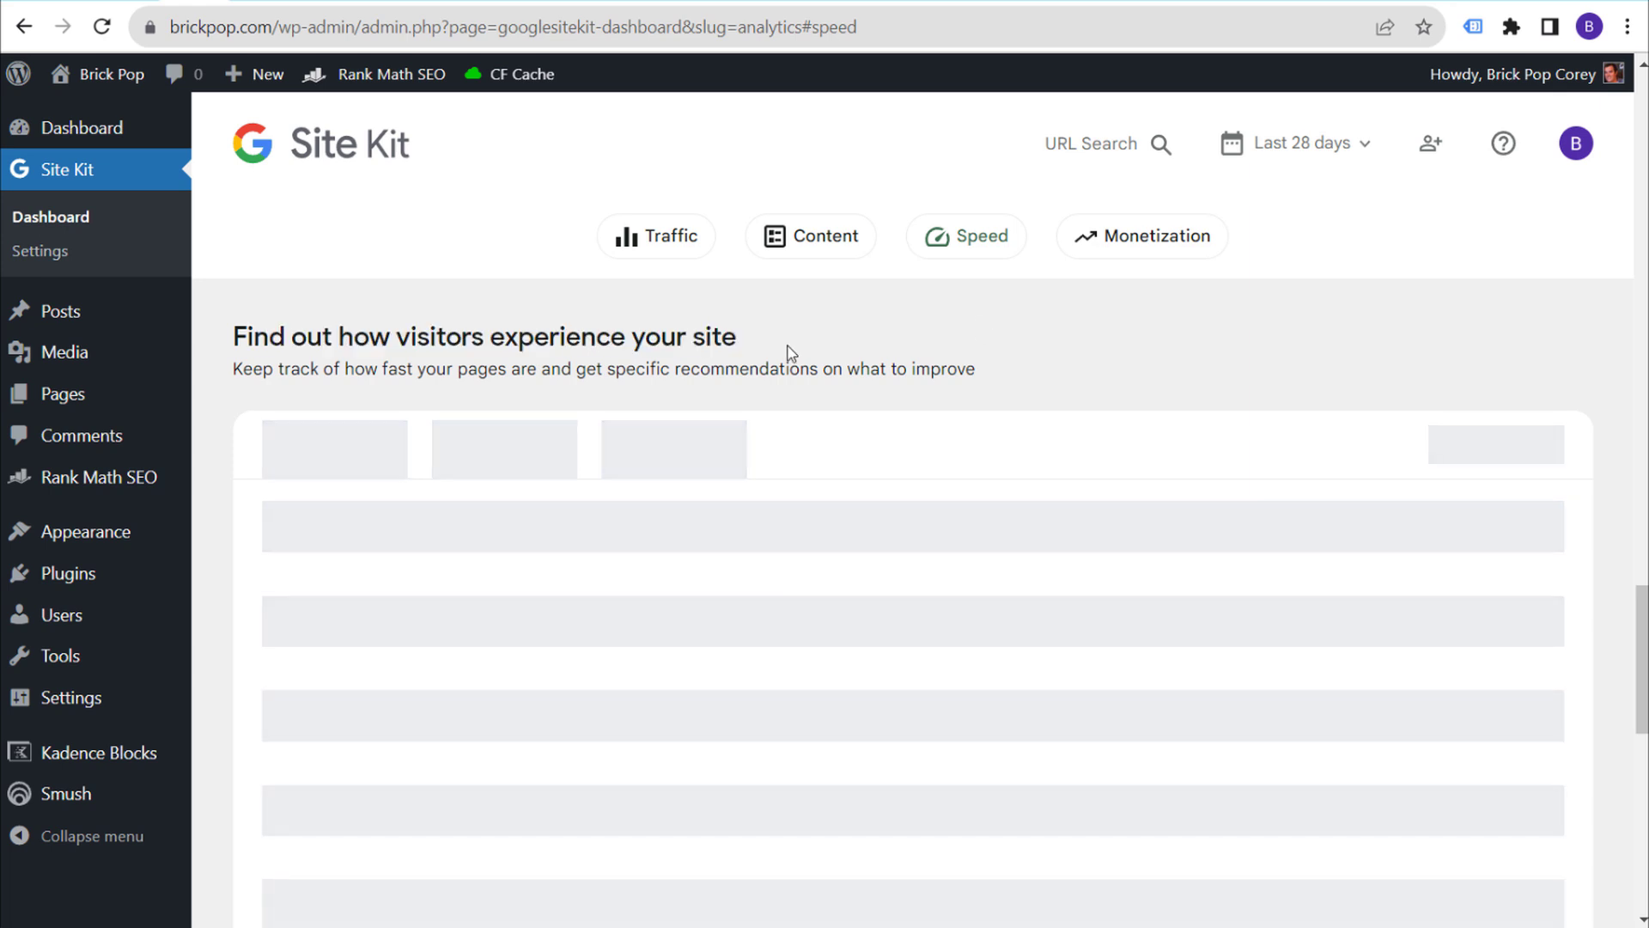
pyautogui.moveTo(242, 369); pyautogui.dragTo(679, 375)
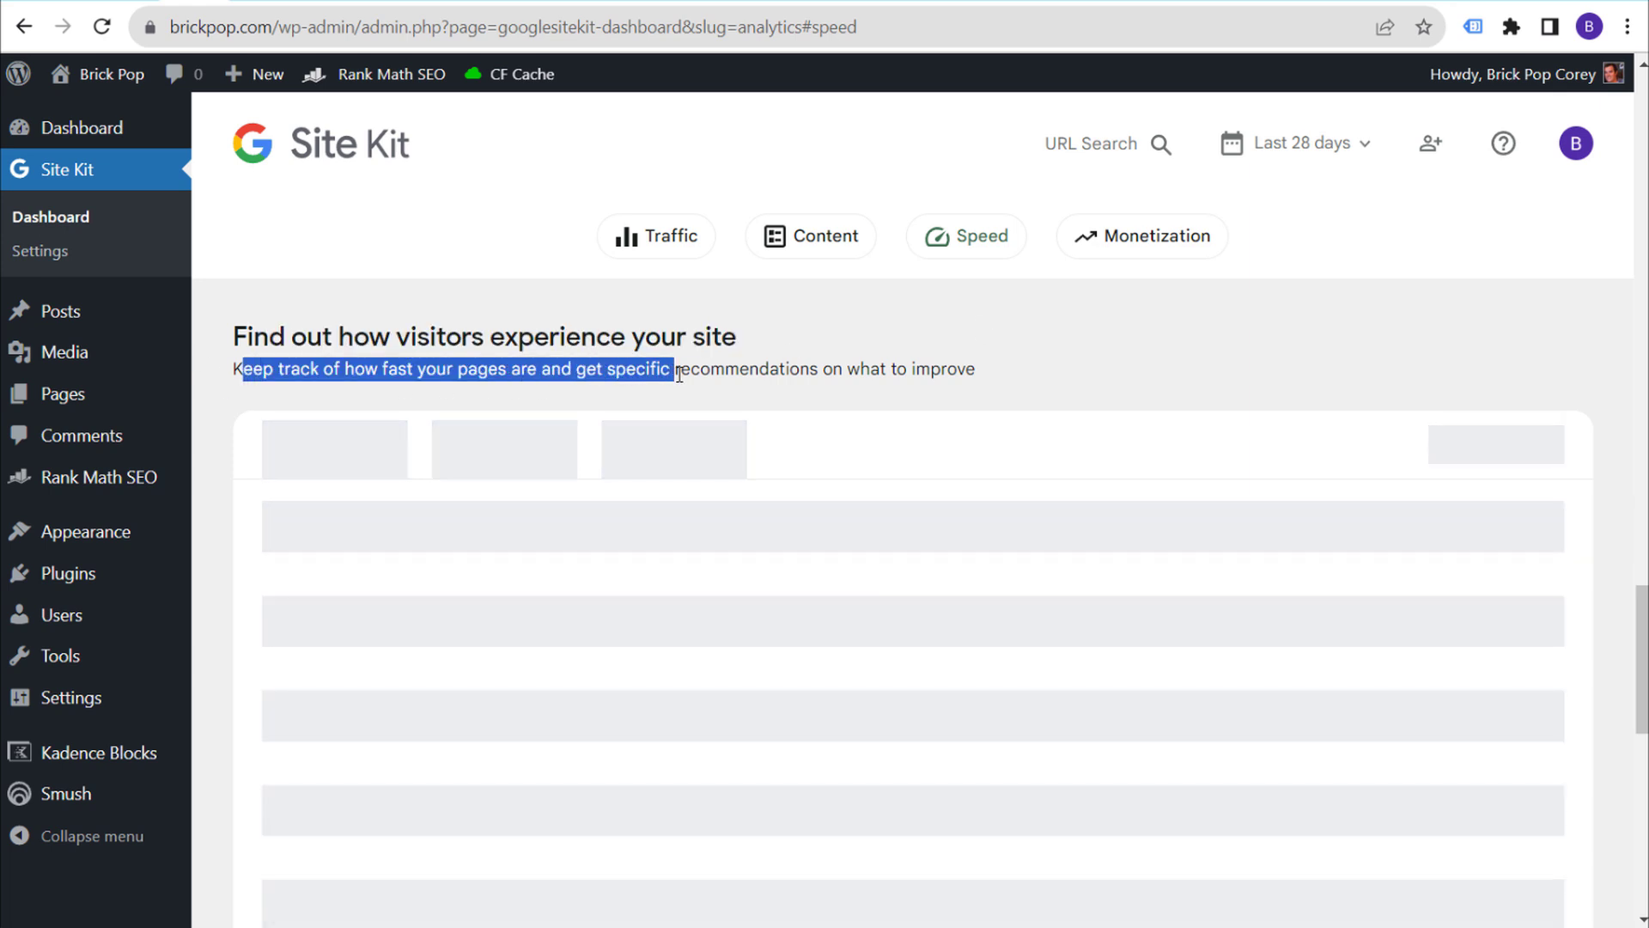
pyautogui.click(820, 375)
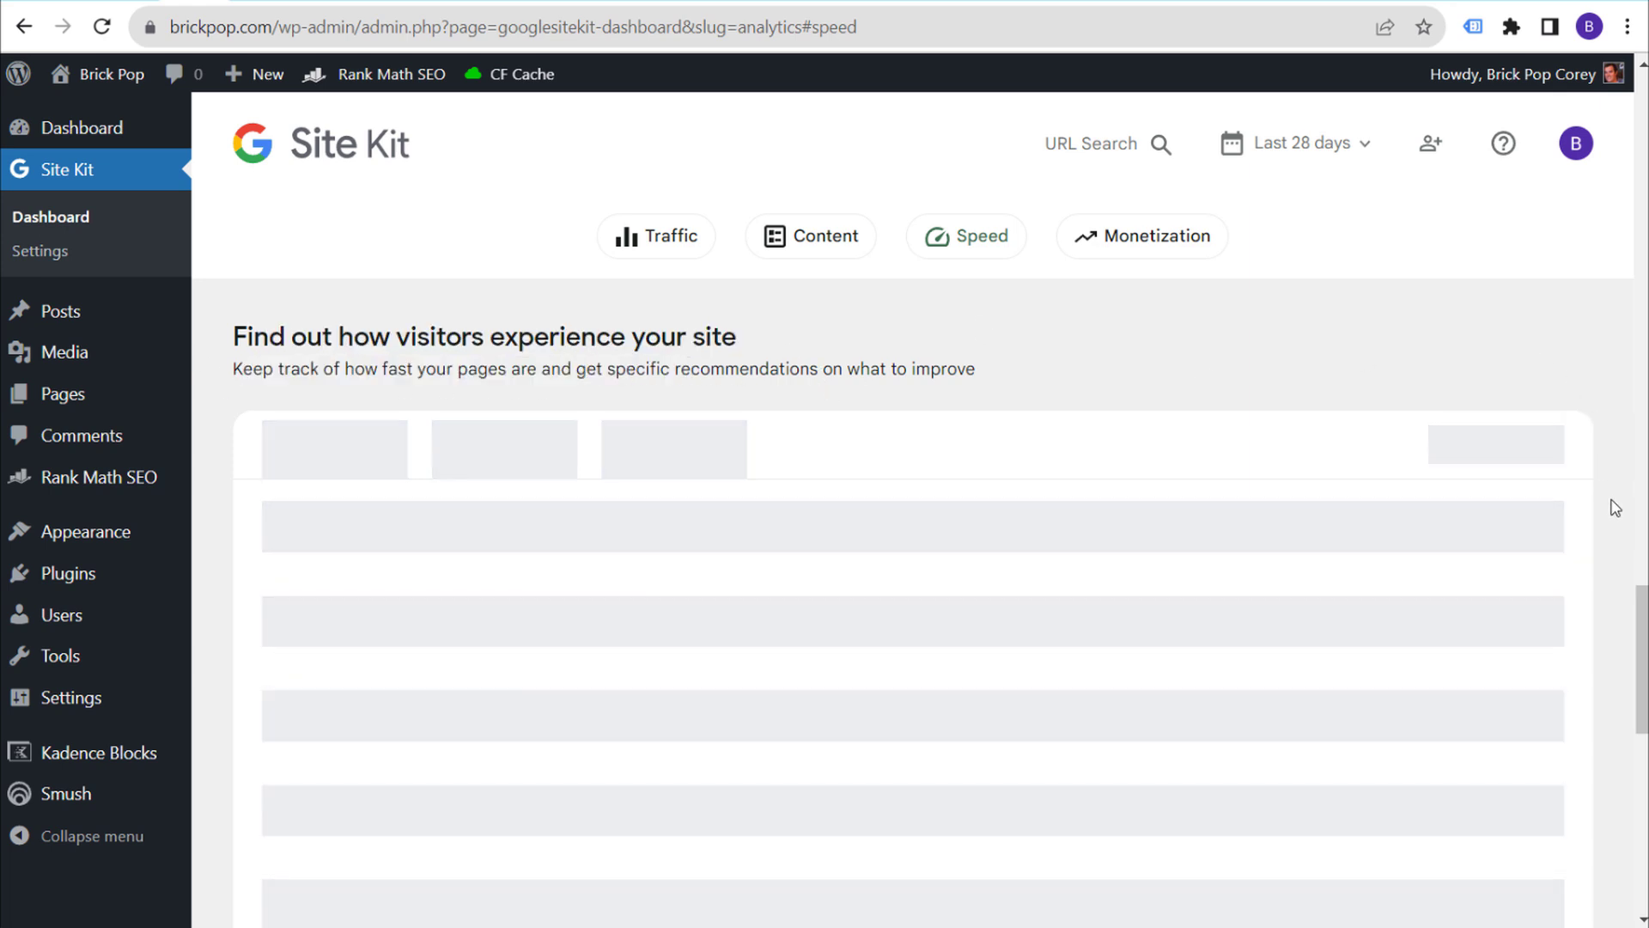
pyautogui.moveTo(1642, 602); pyautogui.dragTo(1642, 136)
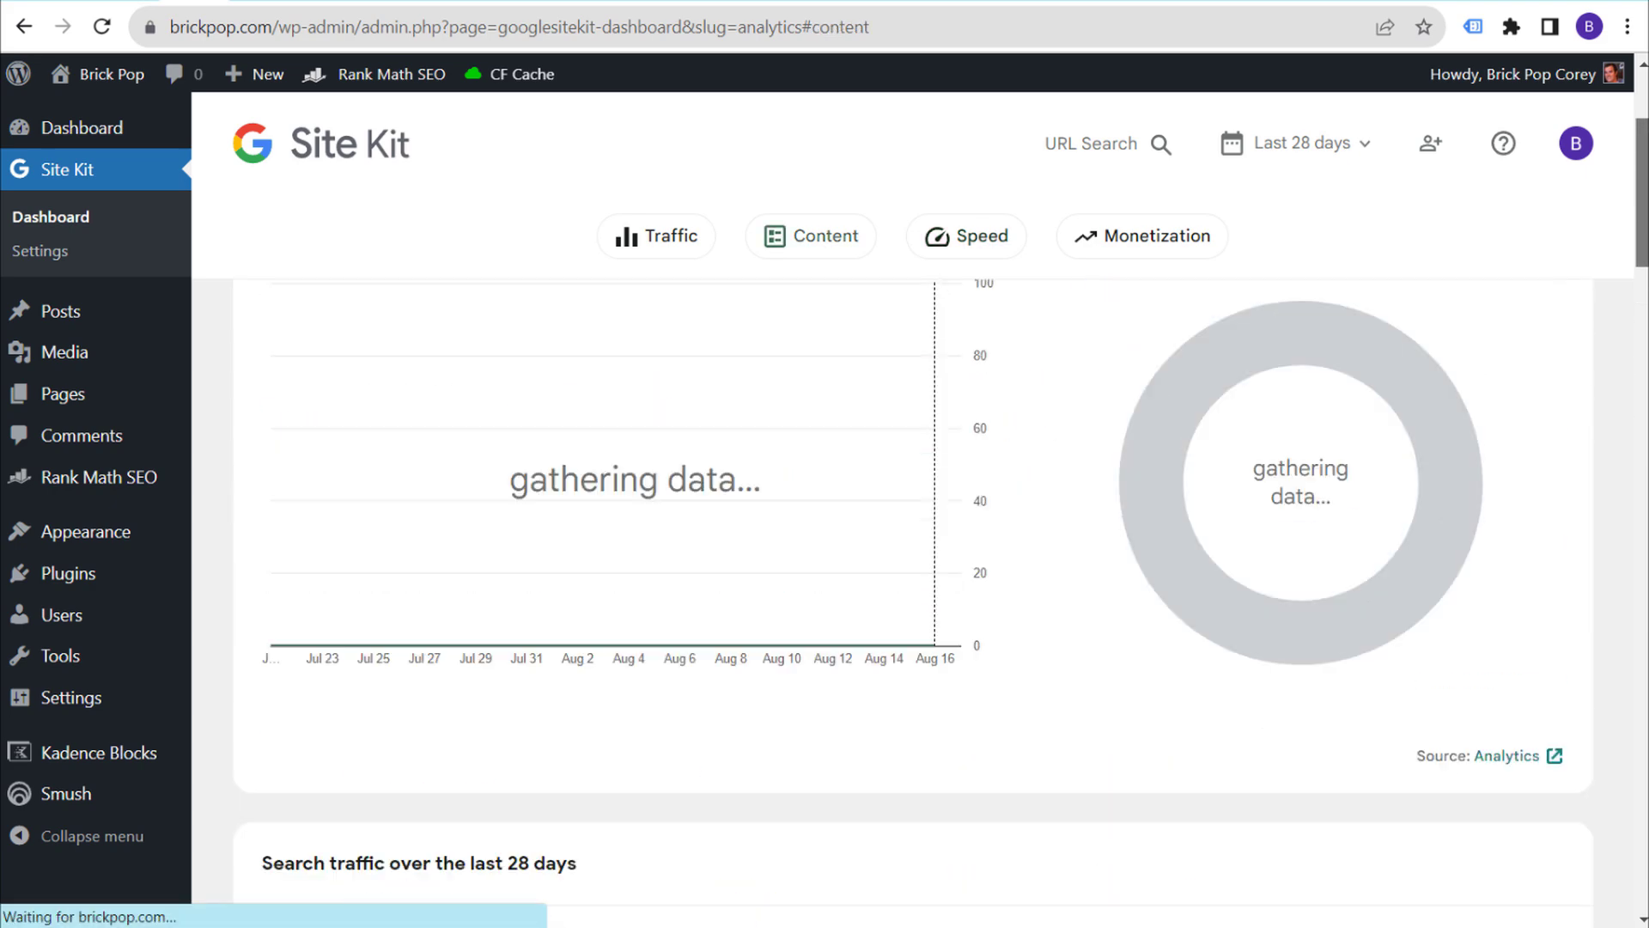
# Expand Analytics under Connected Services in Site Kit Settings, check its account and property IDs, and edit it.
pyautogui.click(58, 254)
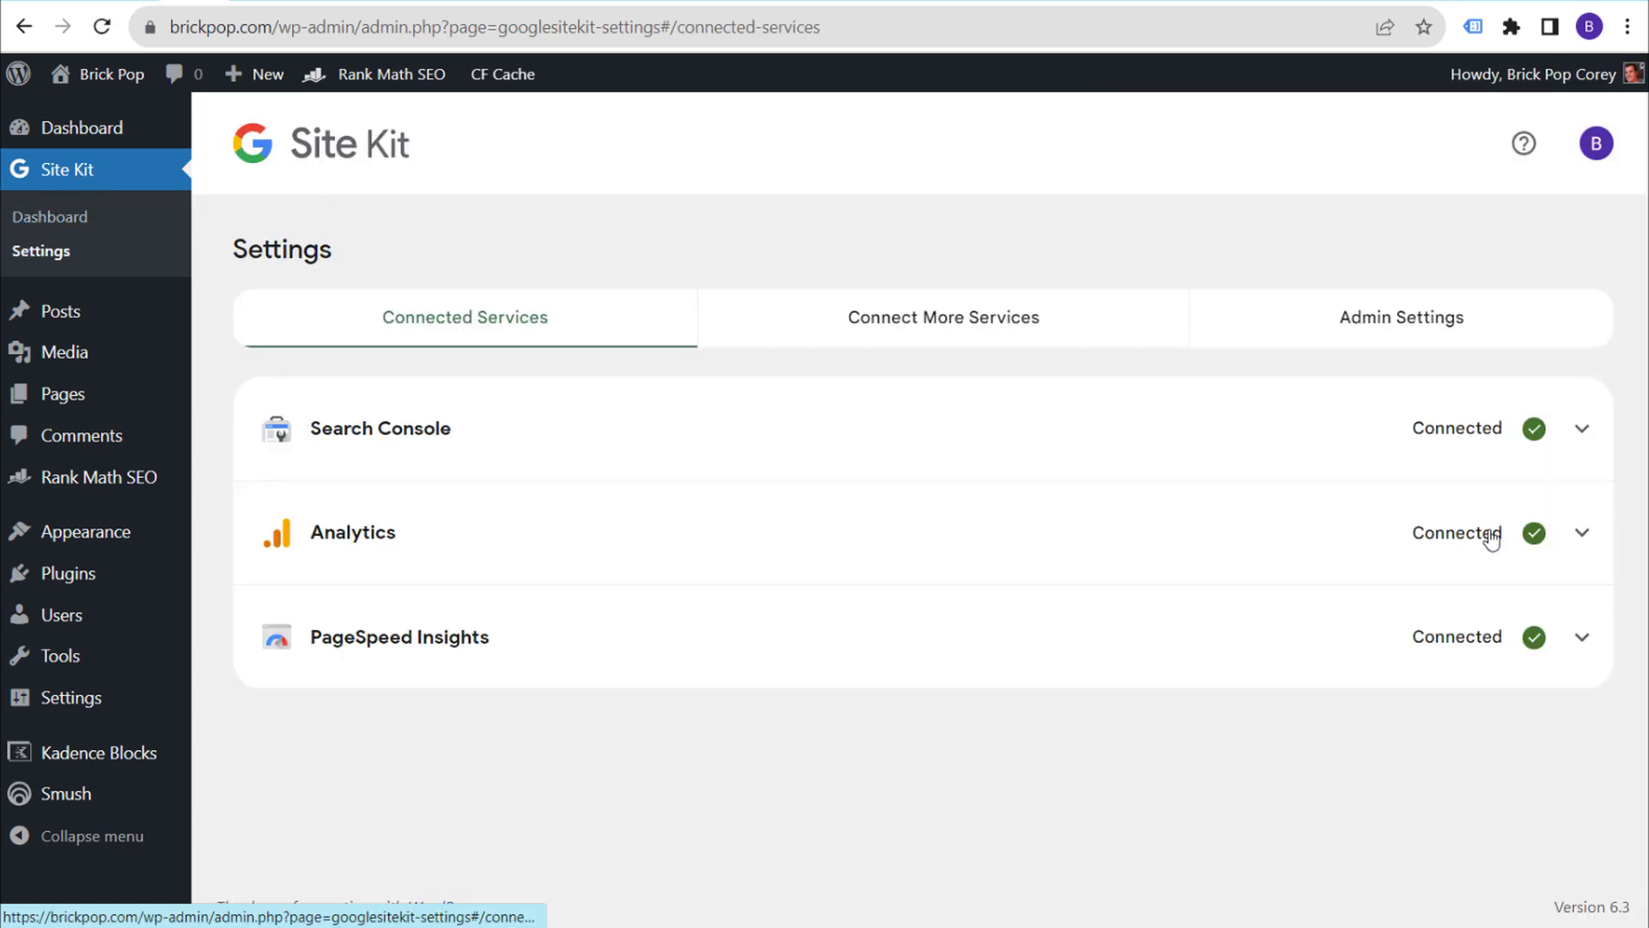
pyautogui.click(1590, 534)
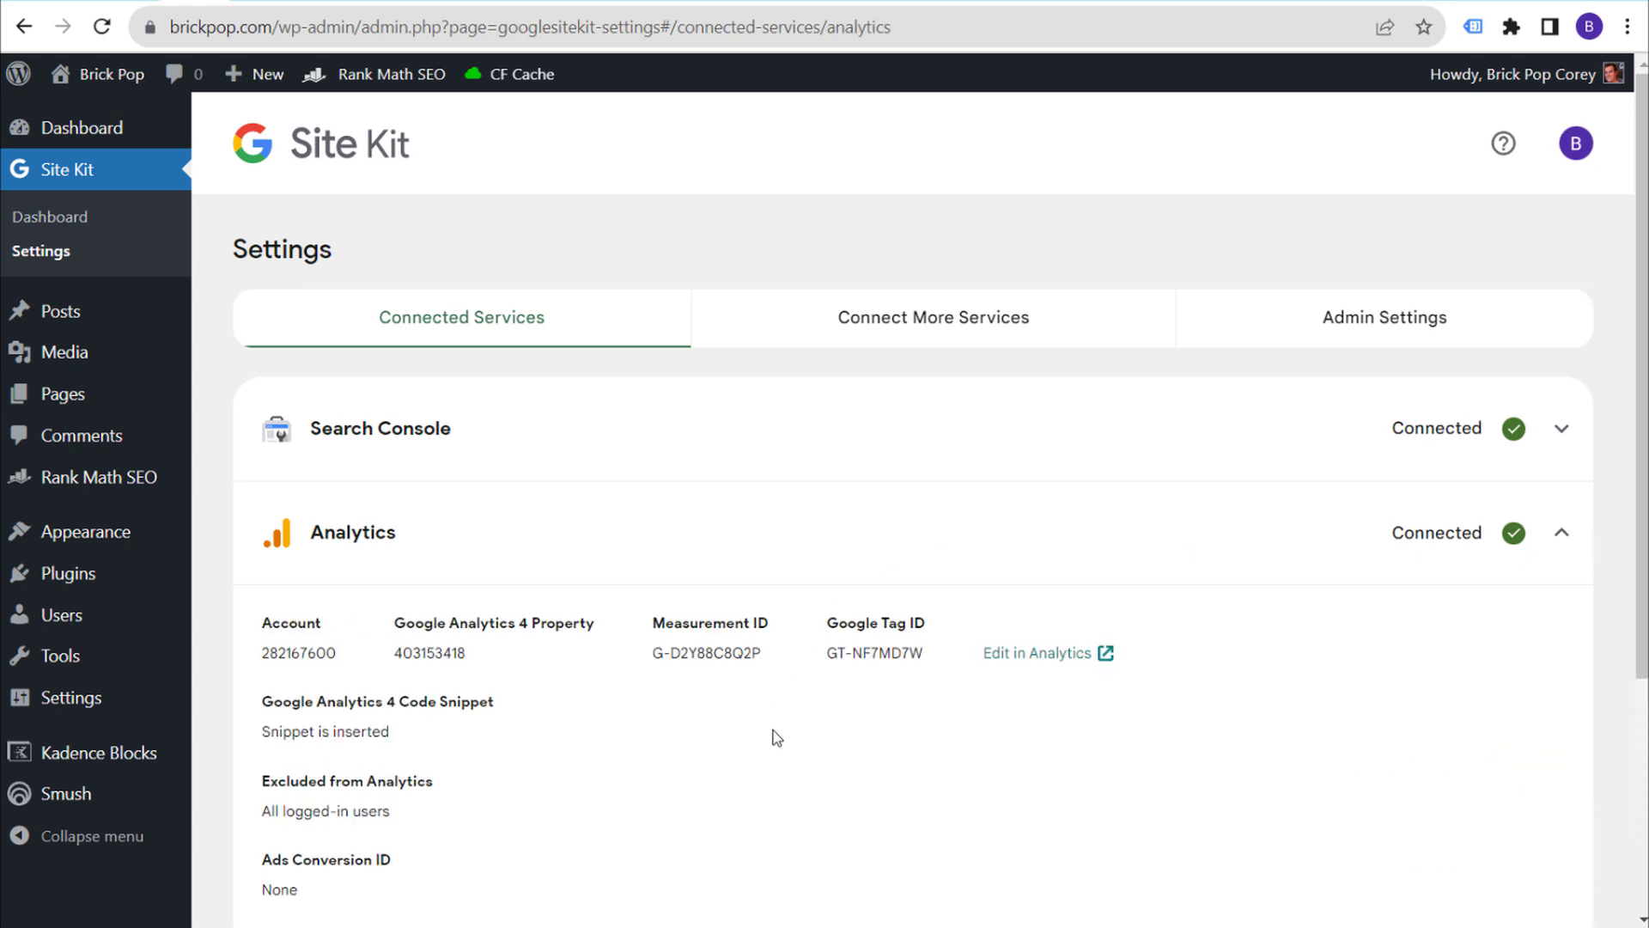
pyautogui.scroll(-4, 777, 737)
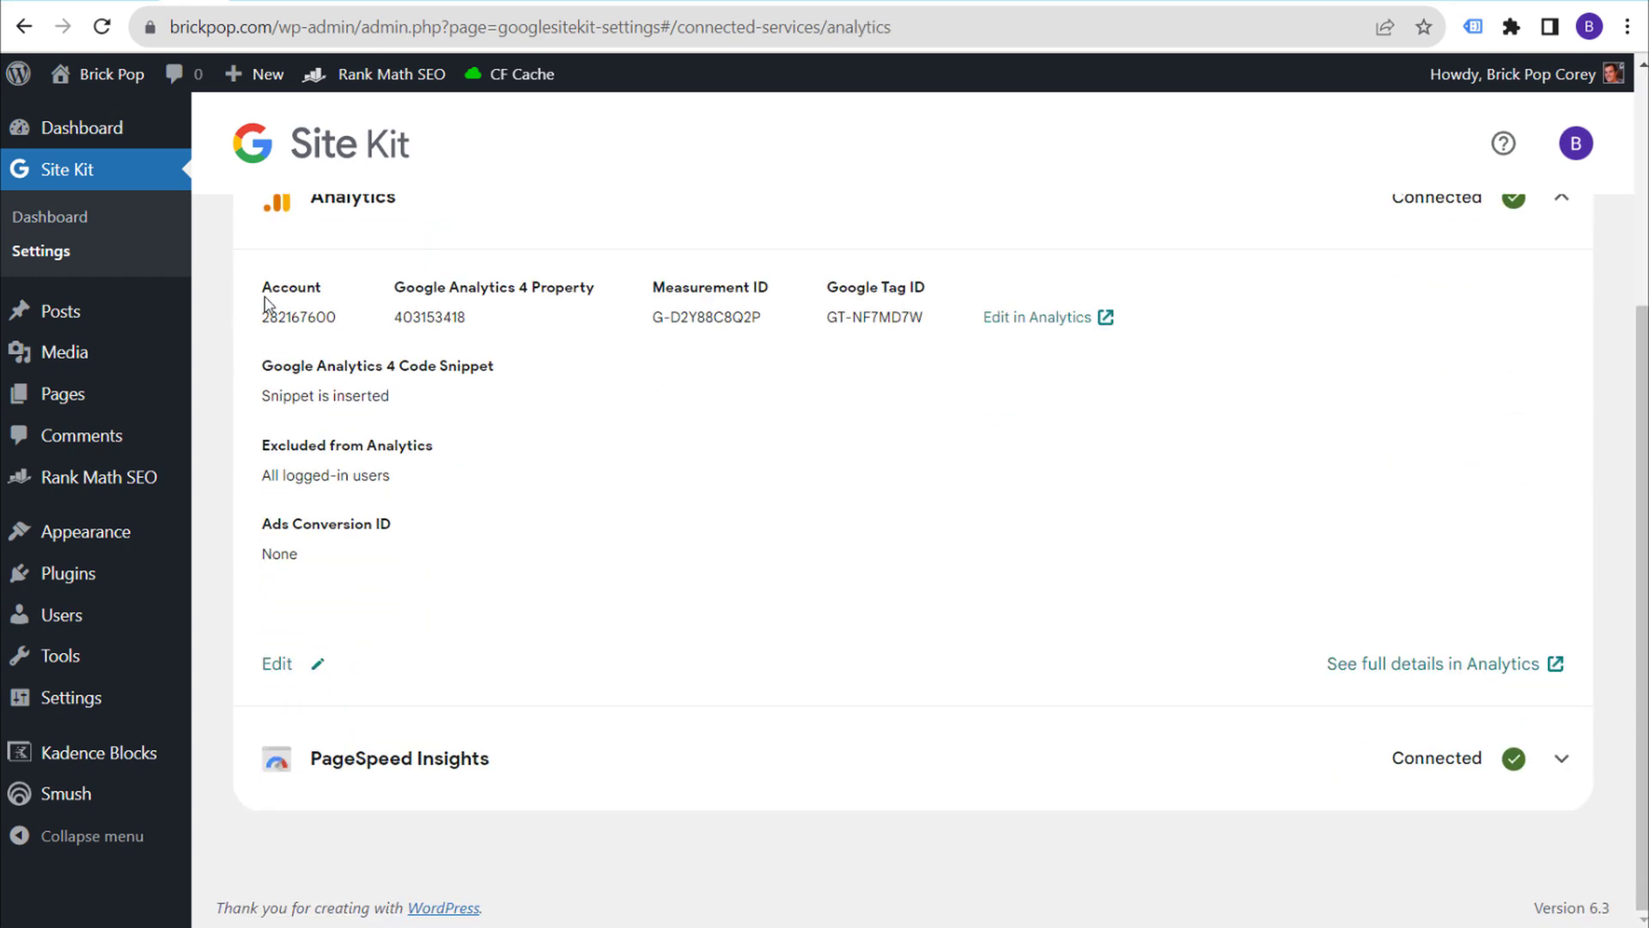
pyautogui.moveTo(264, 302); pyautogui.dragTo(663, 287)
pyautogui.click(692, 446)
pyautogui.scroll(3, 558, 631)
pyautogui.click(275, 906)
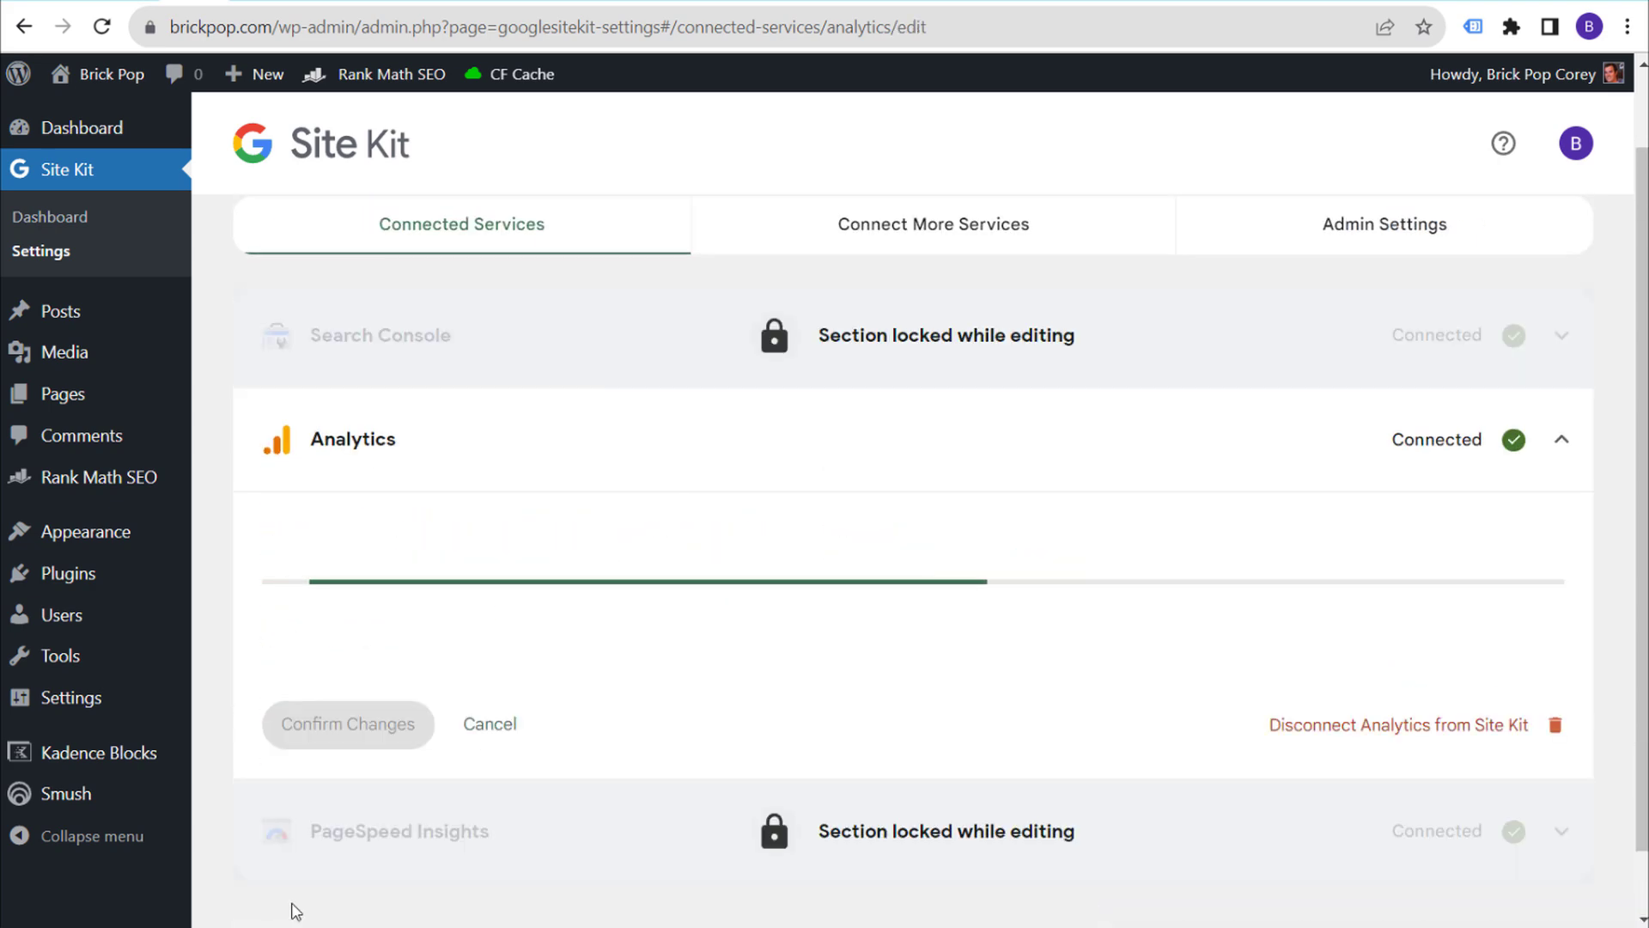
# Toggle 'Place Google Analytics 4 code' off and back on, cancel the edit, and collapse the Analytics row.
pyautogui.scroll(4, 859, 567)
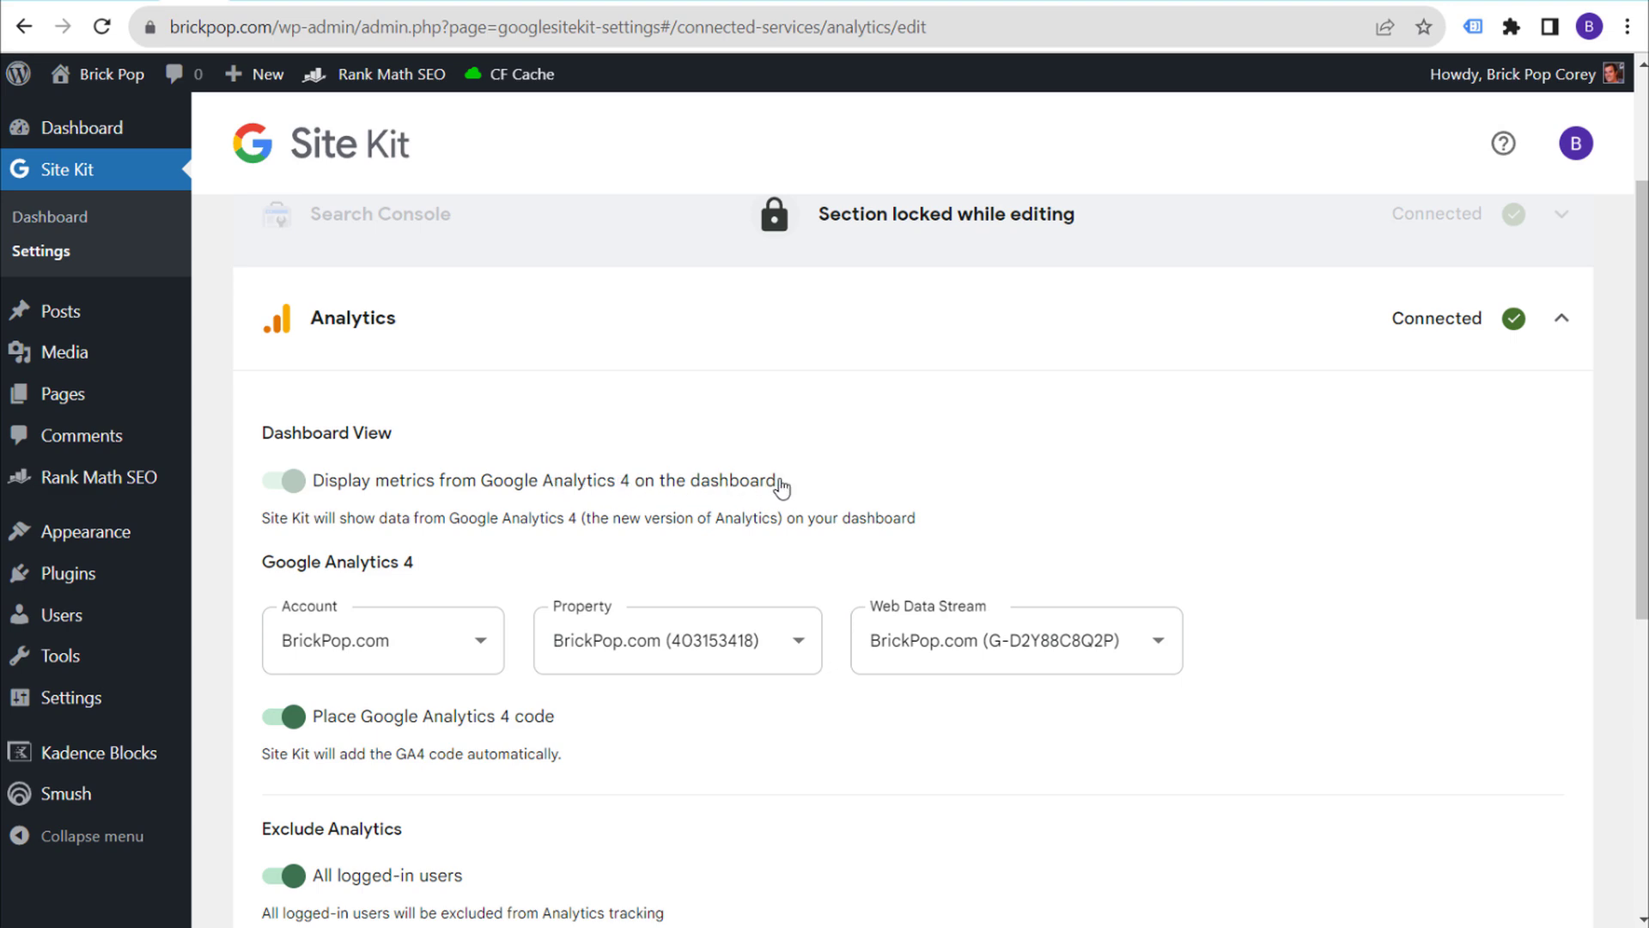
pyautogui.scroll(-4, 539, 506)
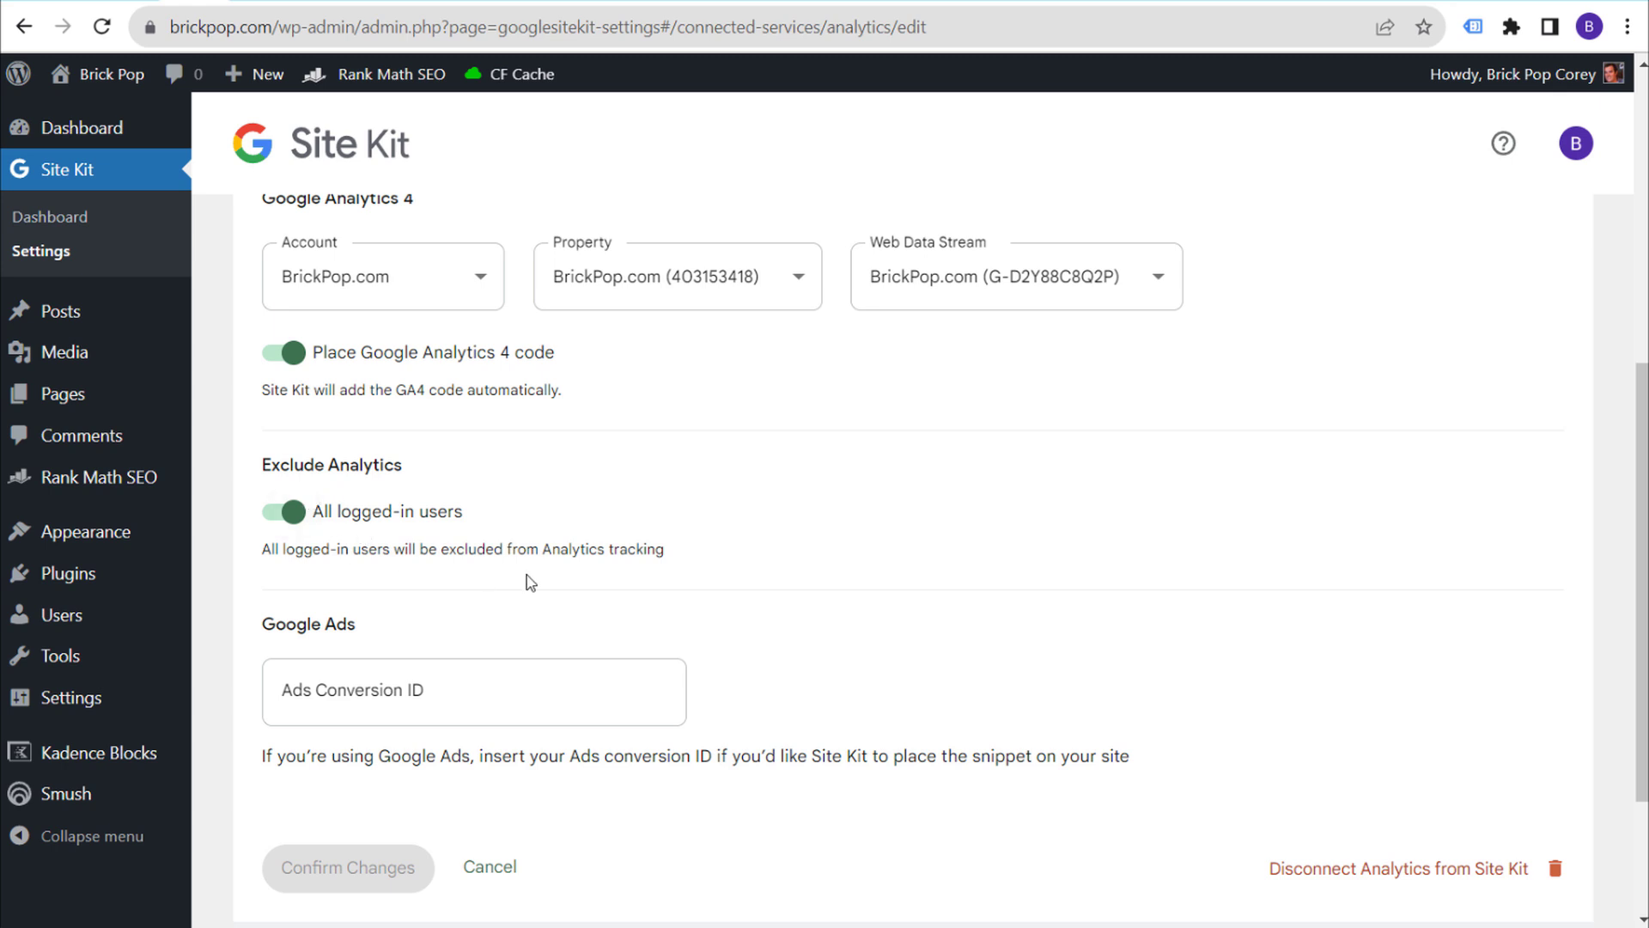
pyautogui.scroll(3, 528, 580)
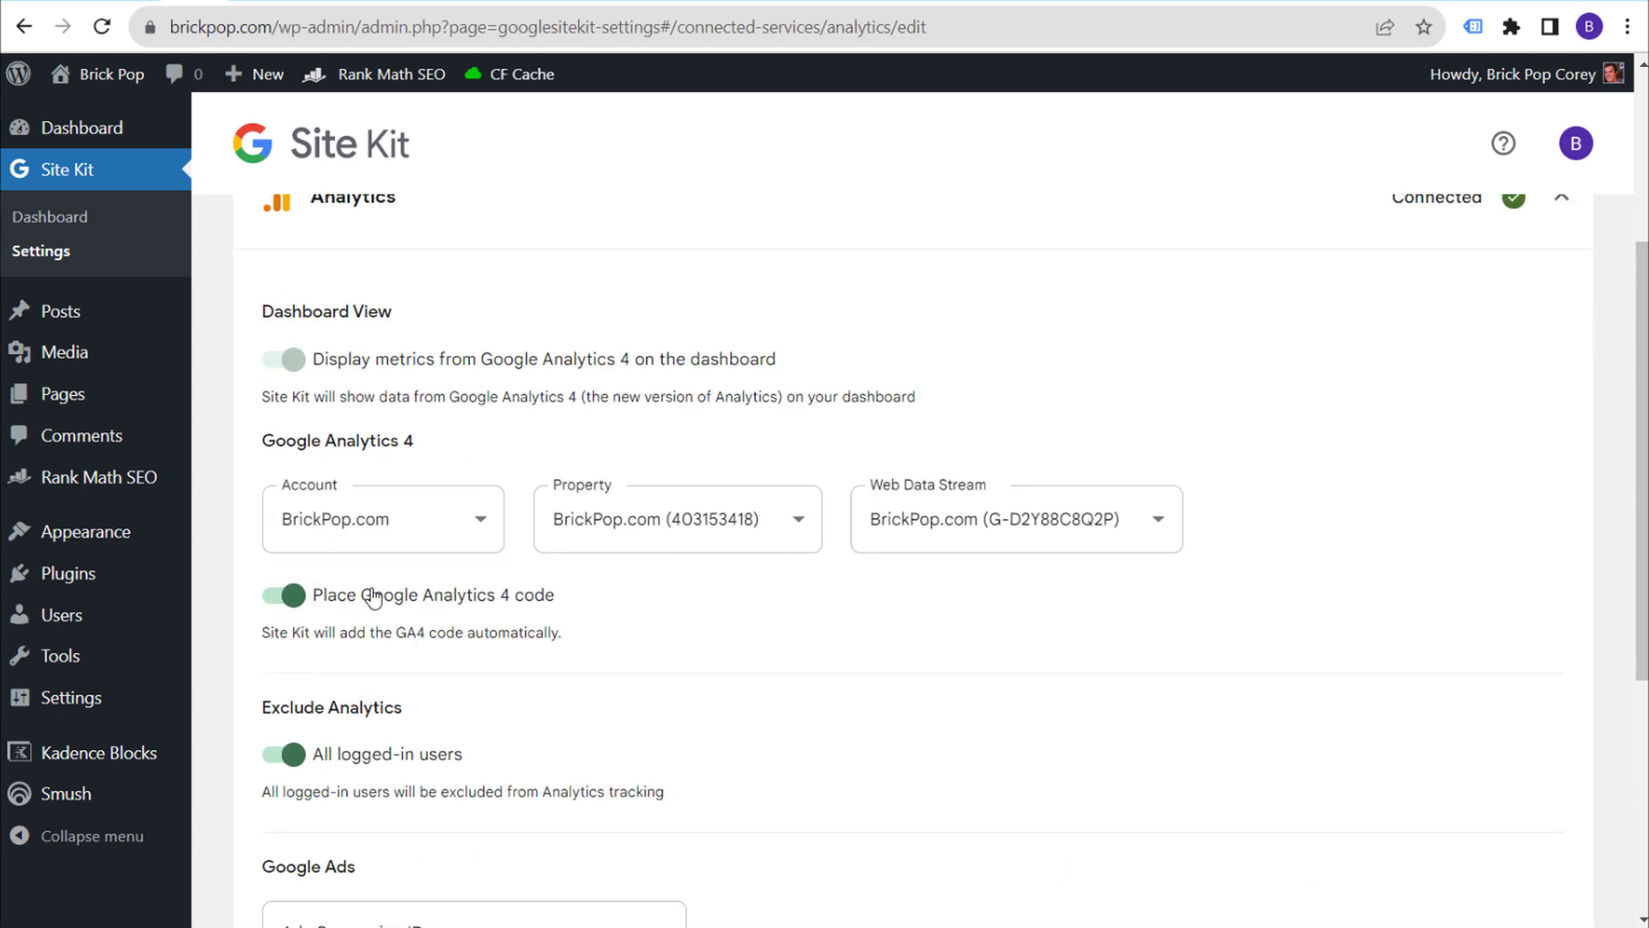
pyautogui.click(289, 597)
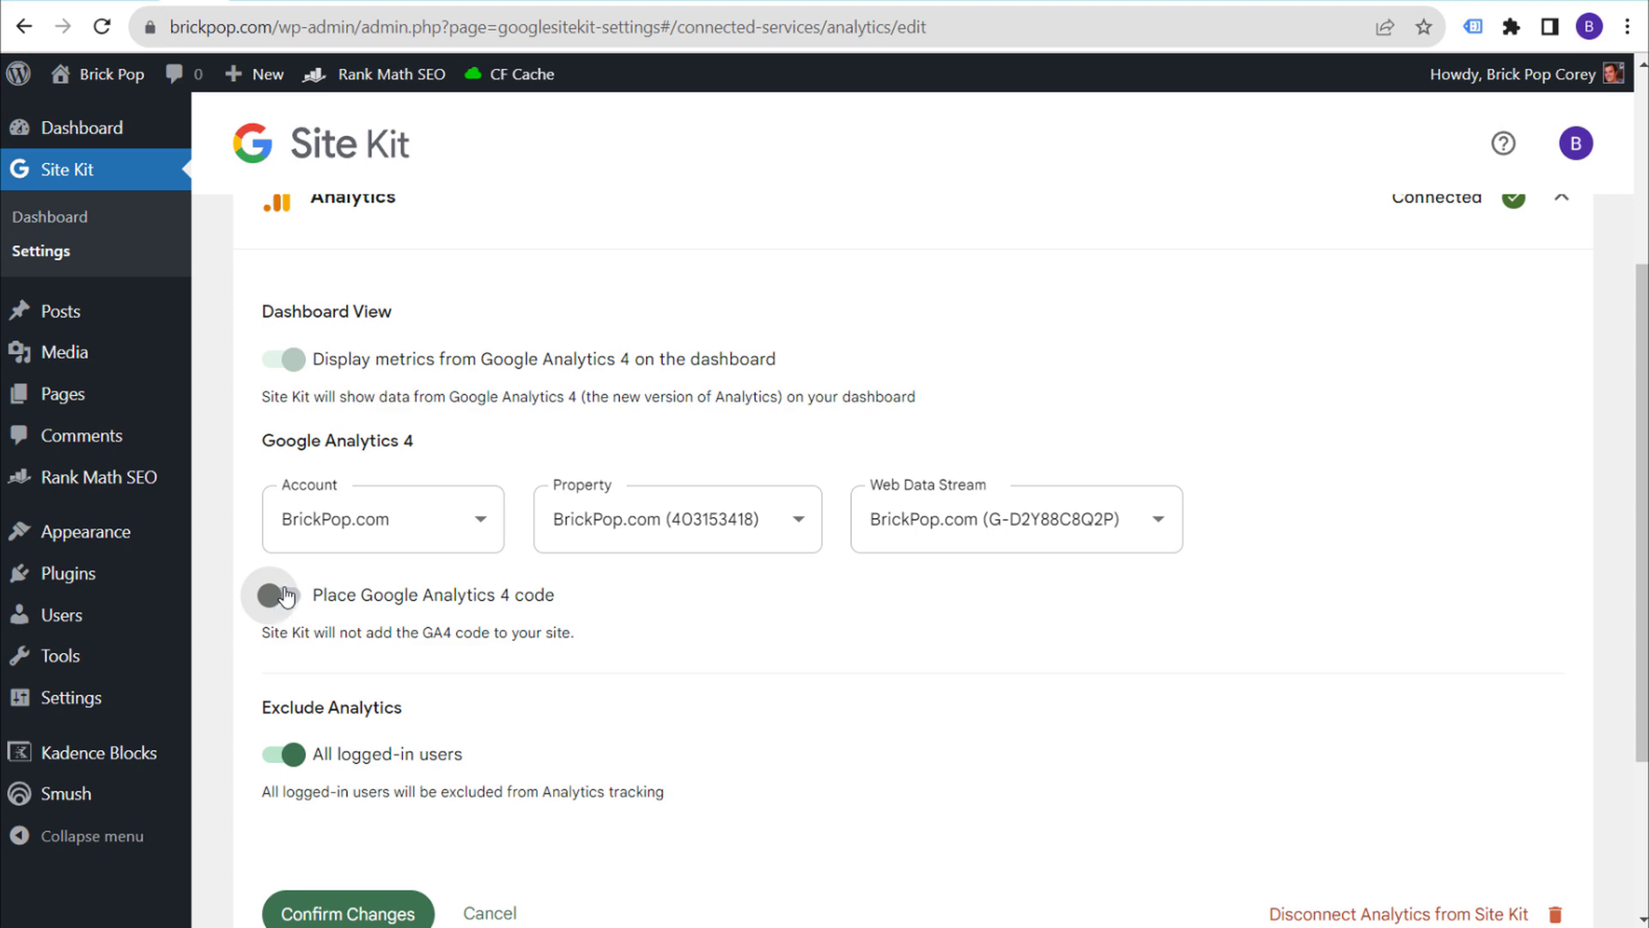
pyautogui.click(292, 601)
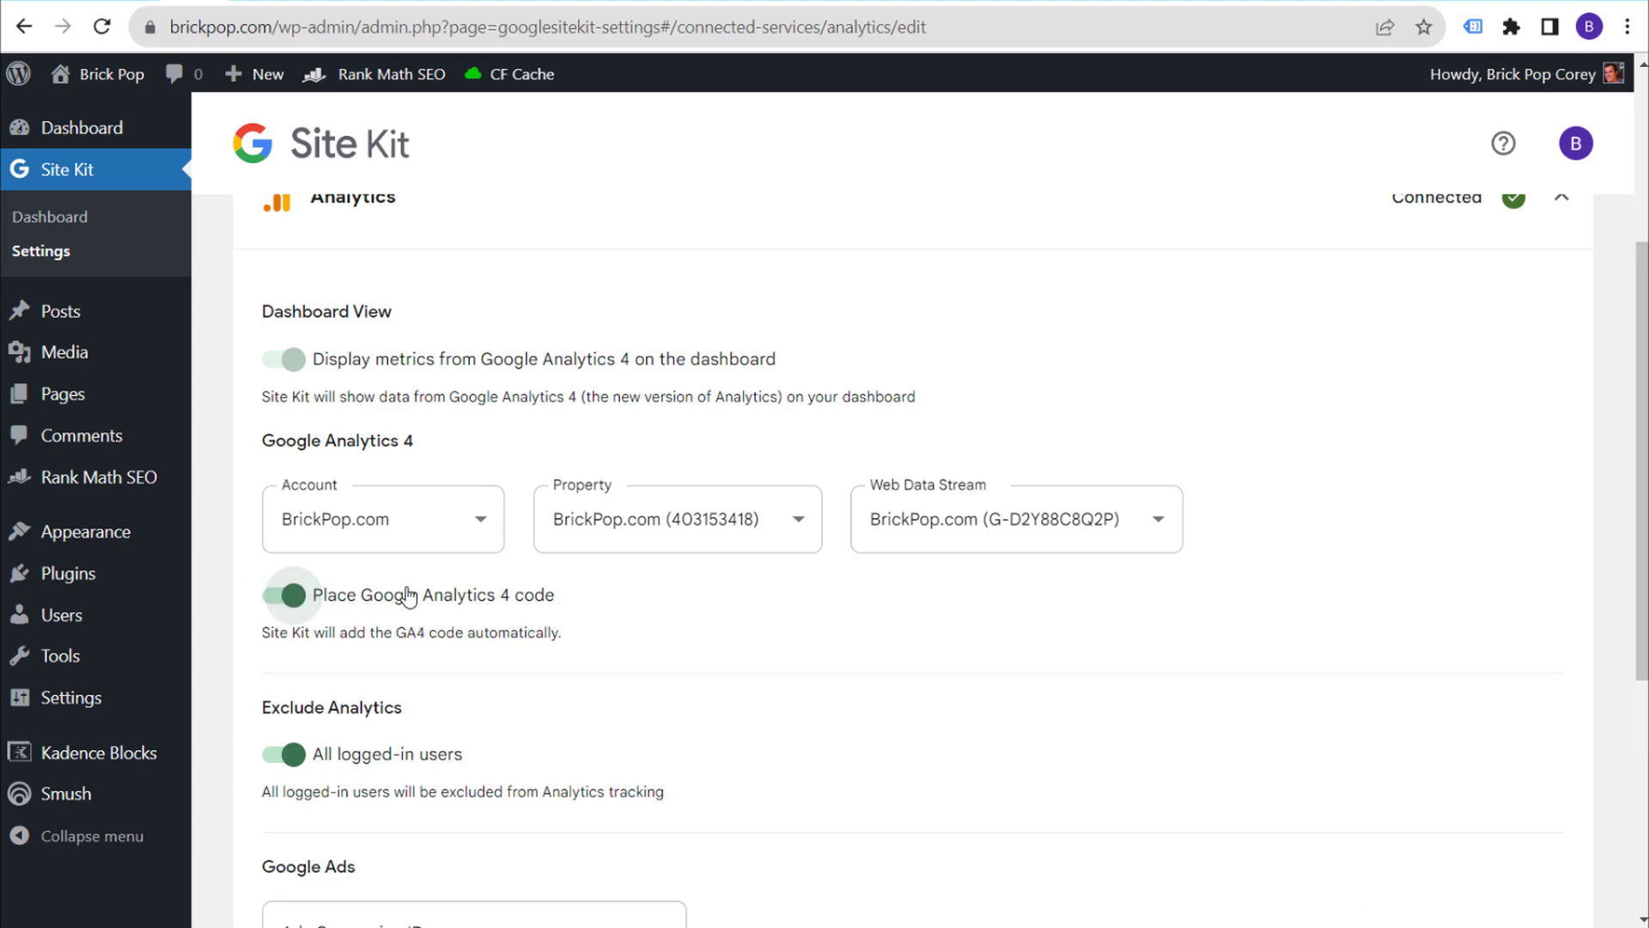
pyautogui.scroll(-3, 654, 604)
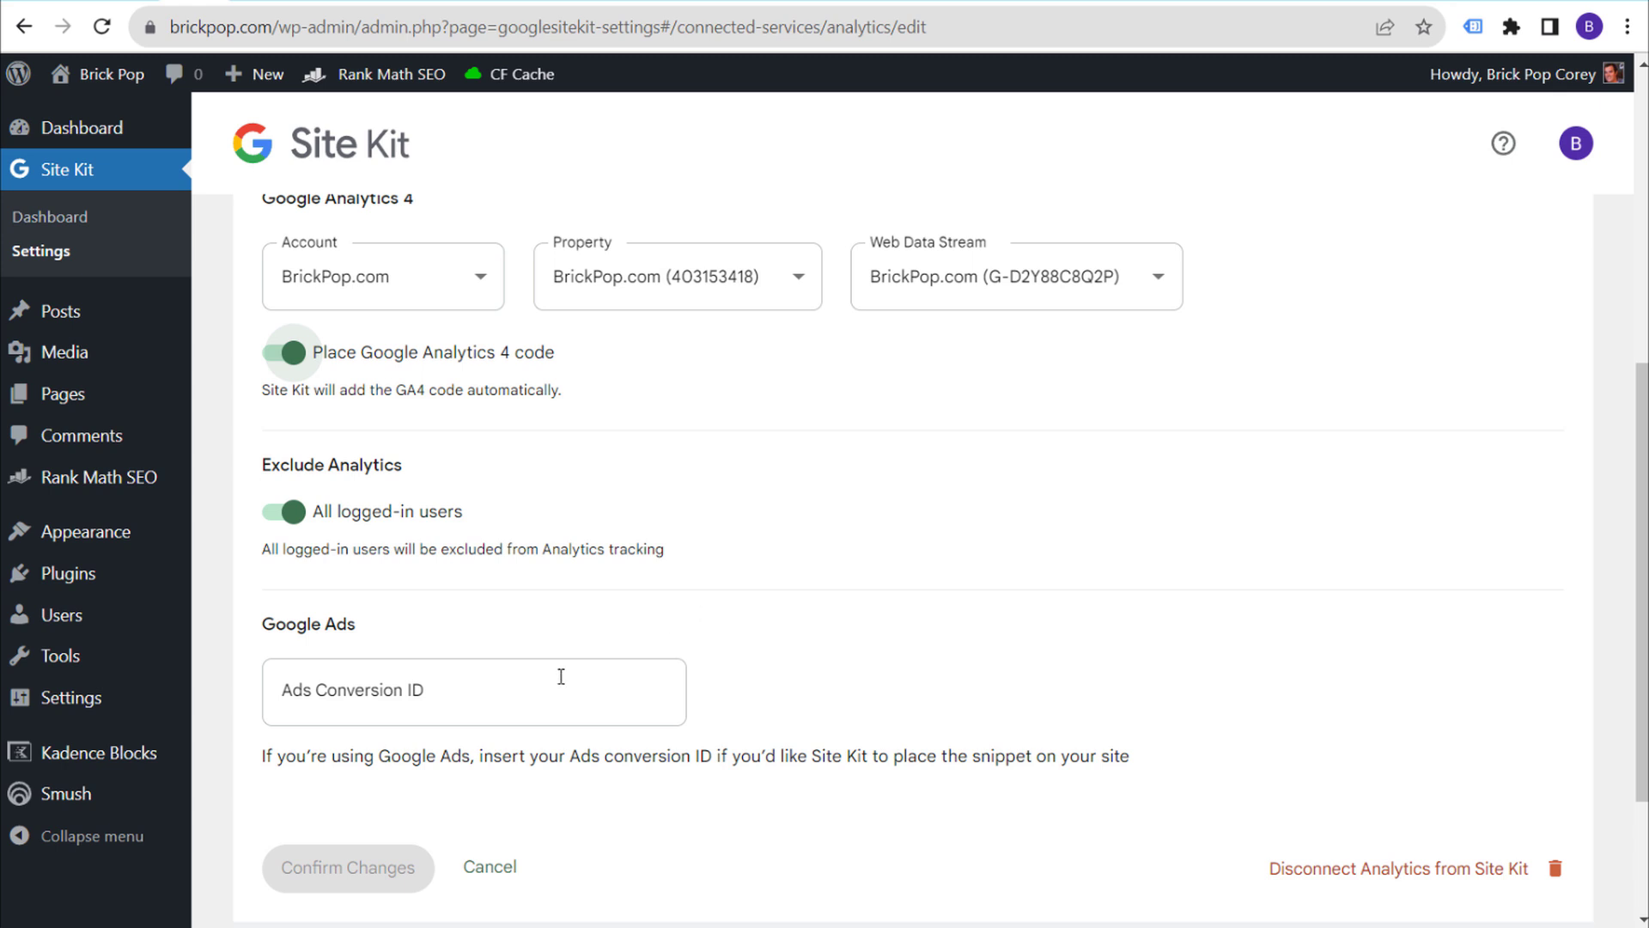
pyautogui.scroll(-3, 954, 679)
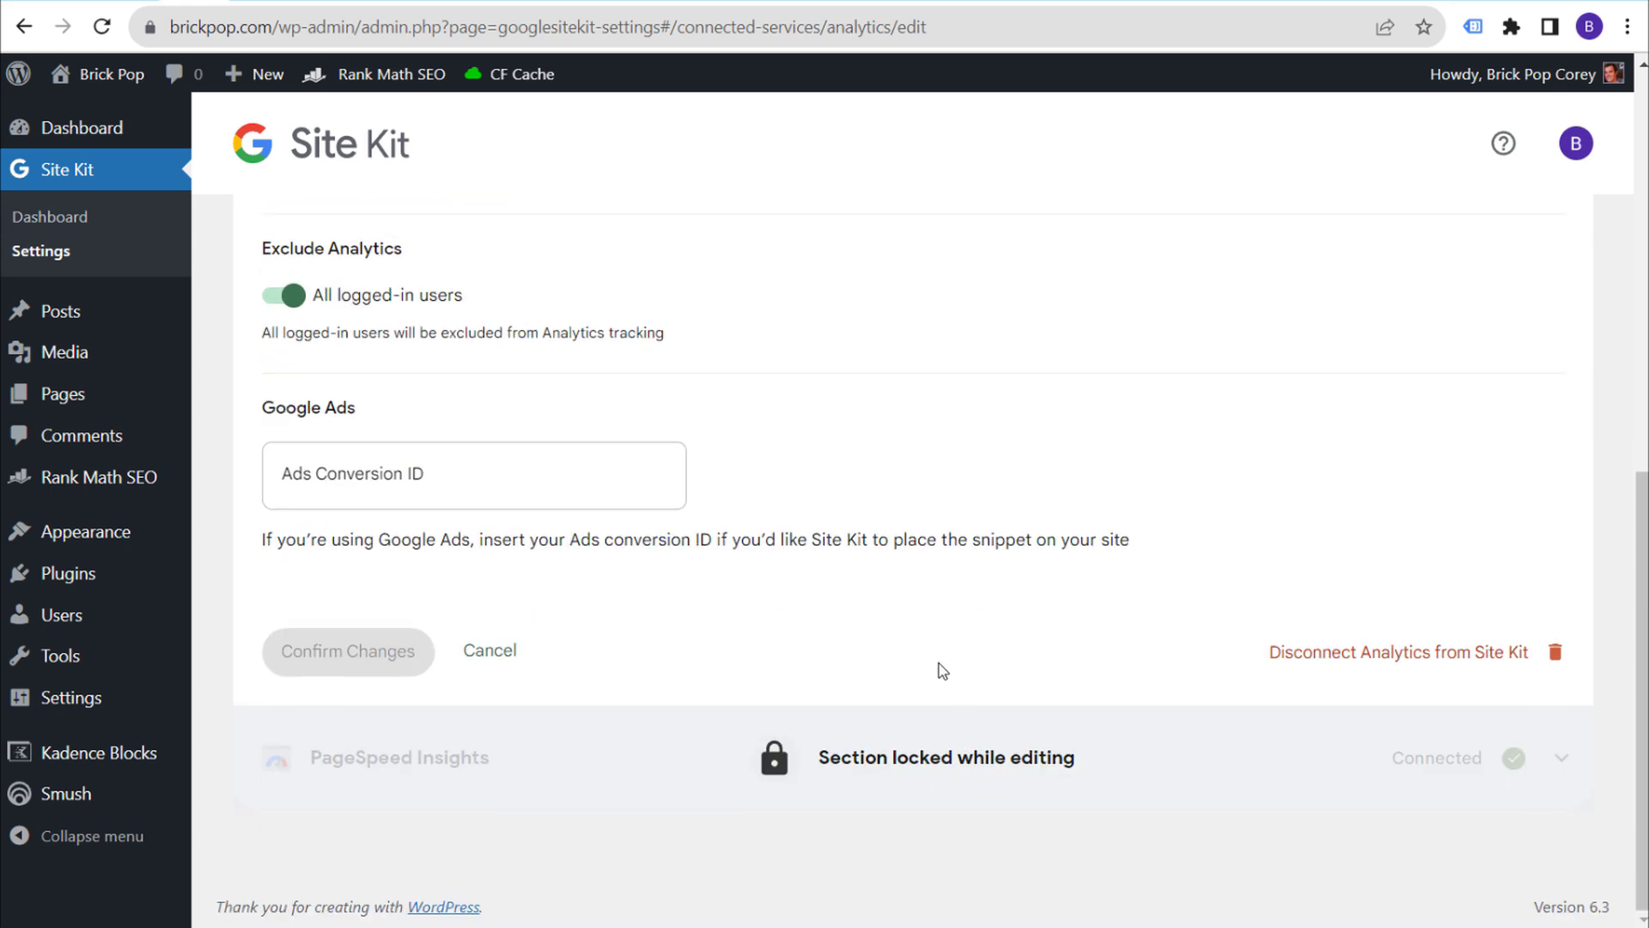
pyautogui.click(490, 650)
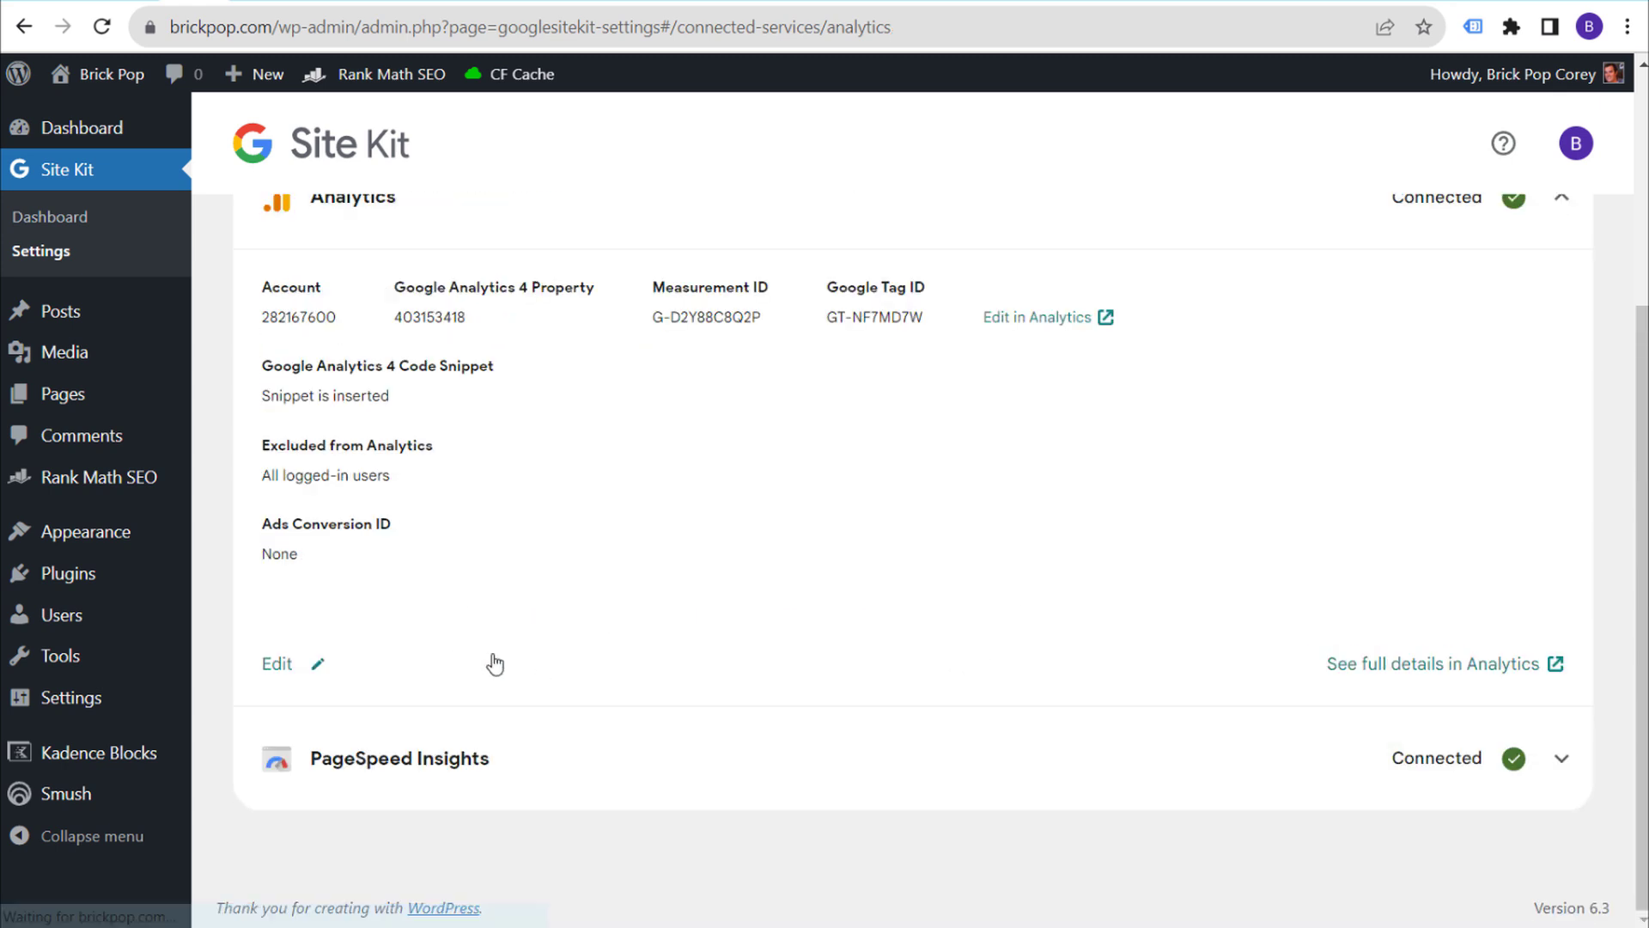
pyautogui.scroll(2, 355, 458)
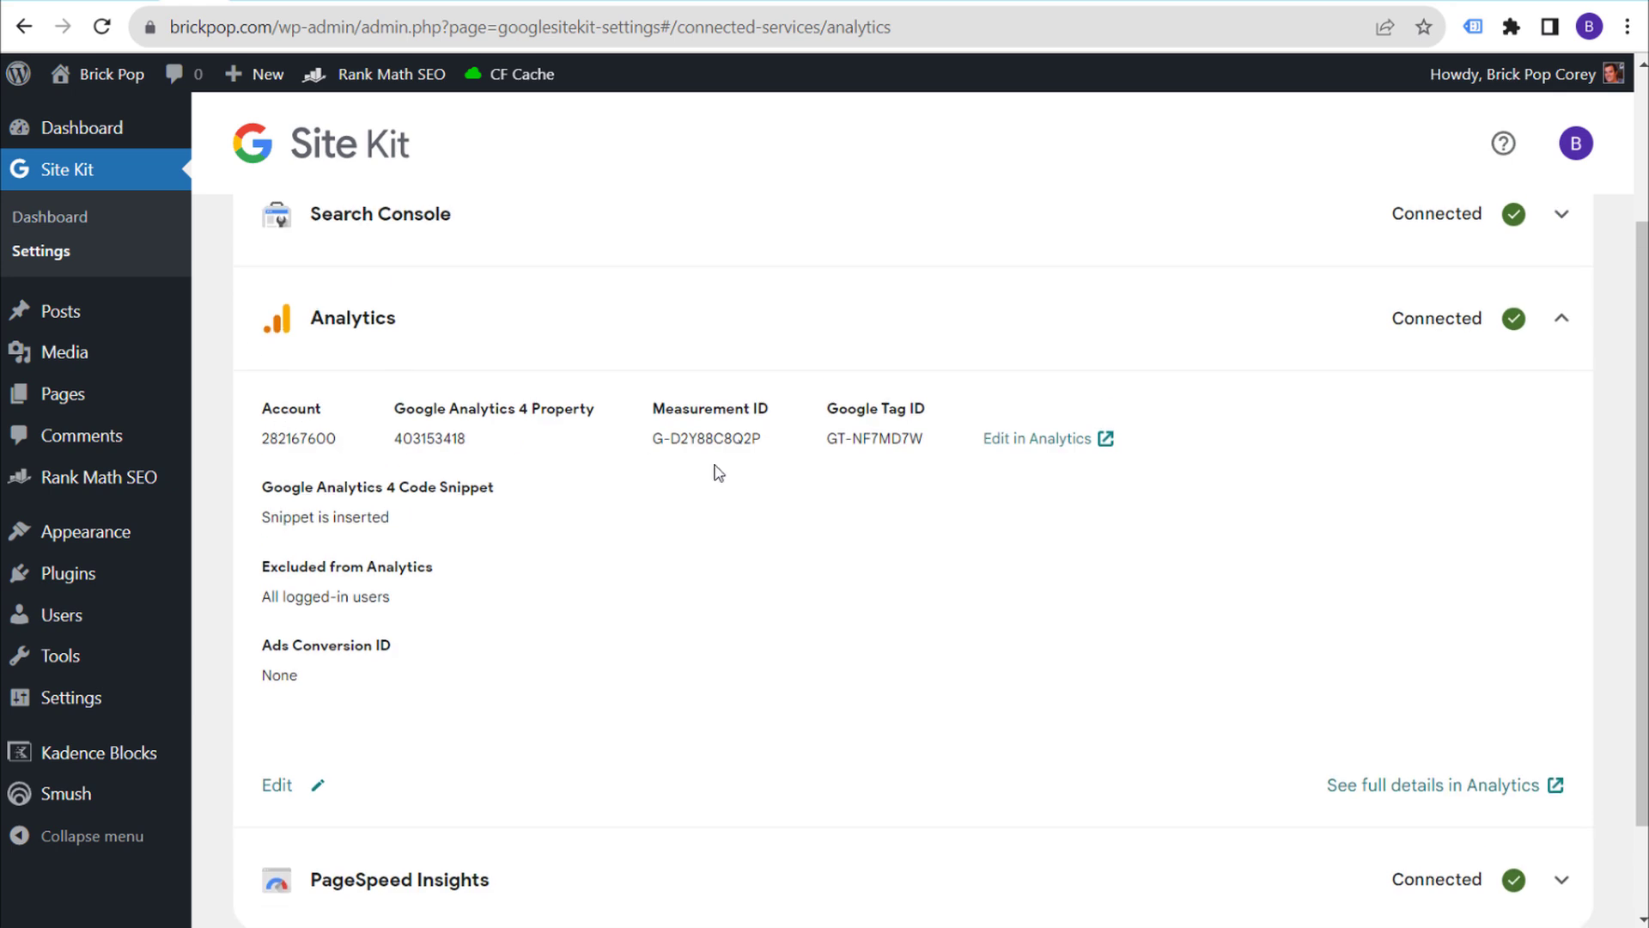
pyautogui.click(1564, 322)
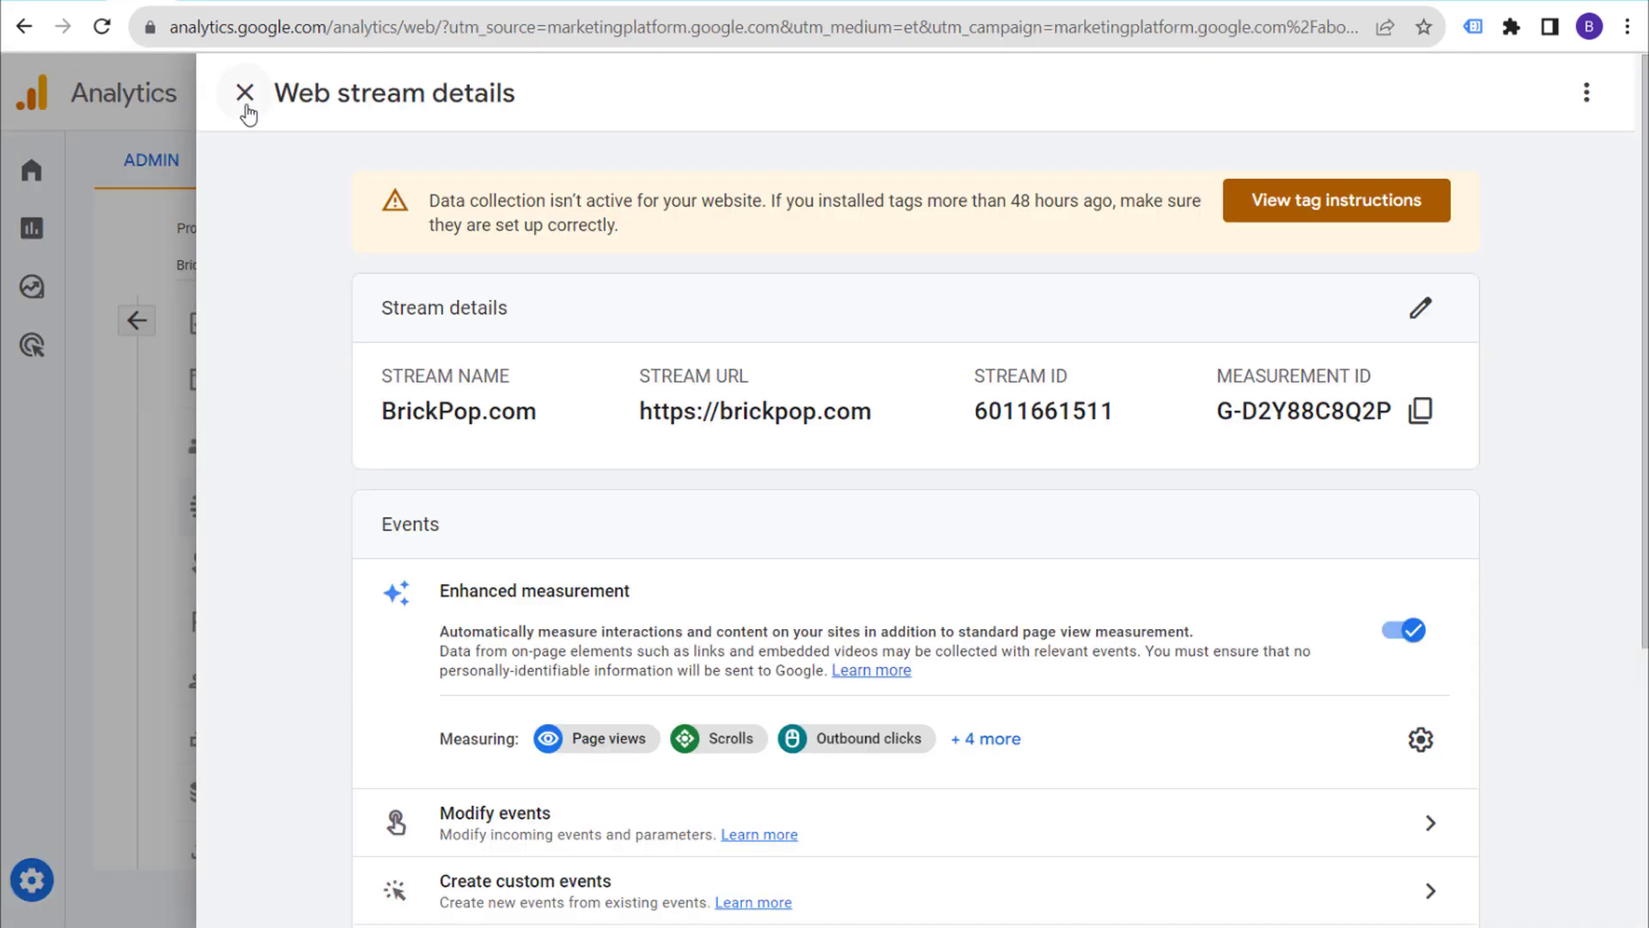
# Close the web stream details, leave Admin, and return to Google Analytics Home from the BrickPop site.
pyautogui.click(243, 101)
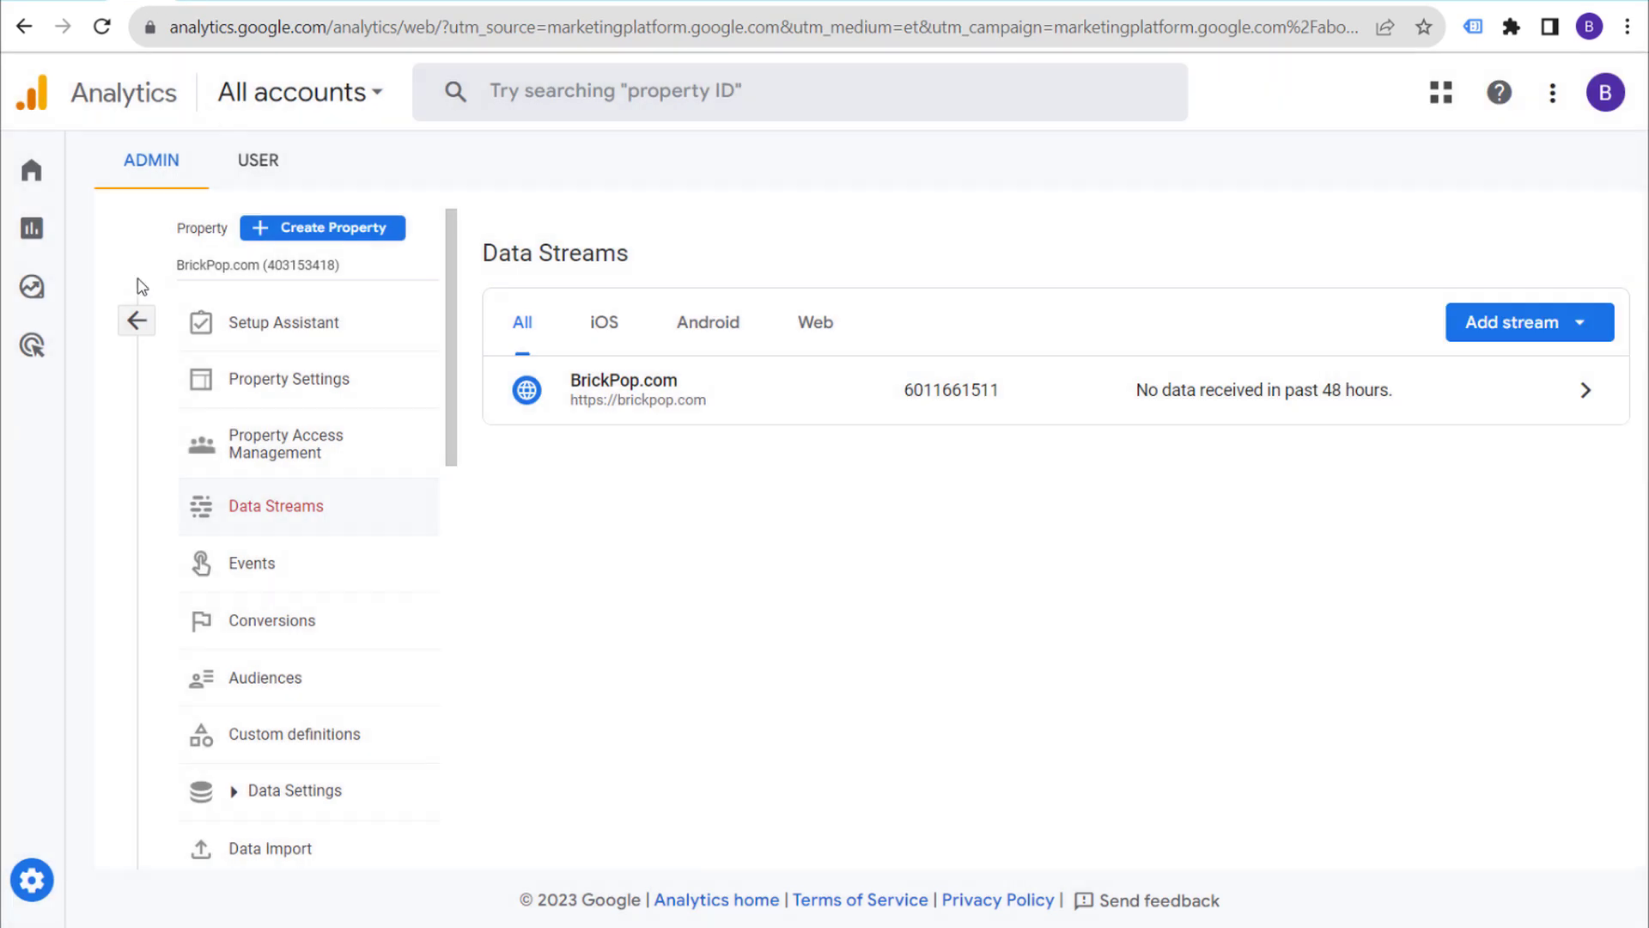
pyautogui.click(136, 320)
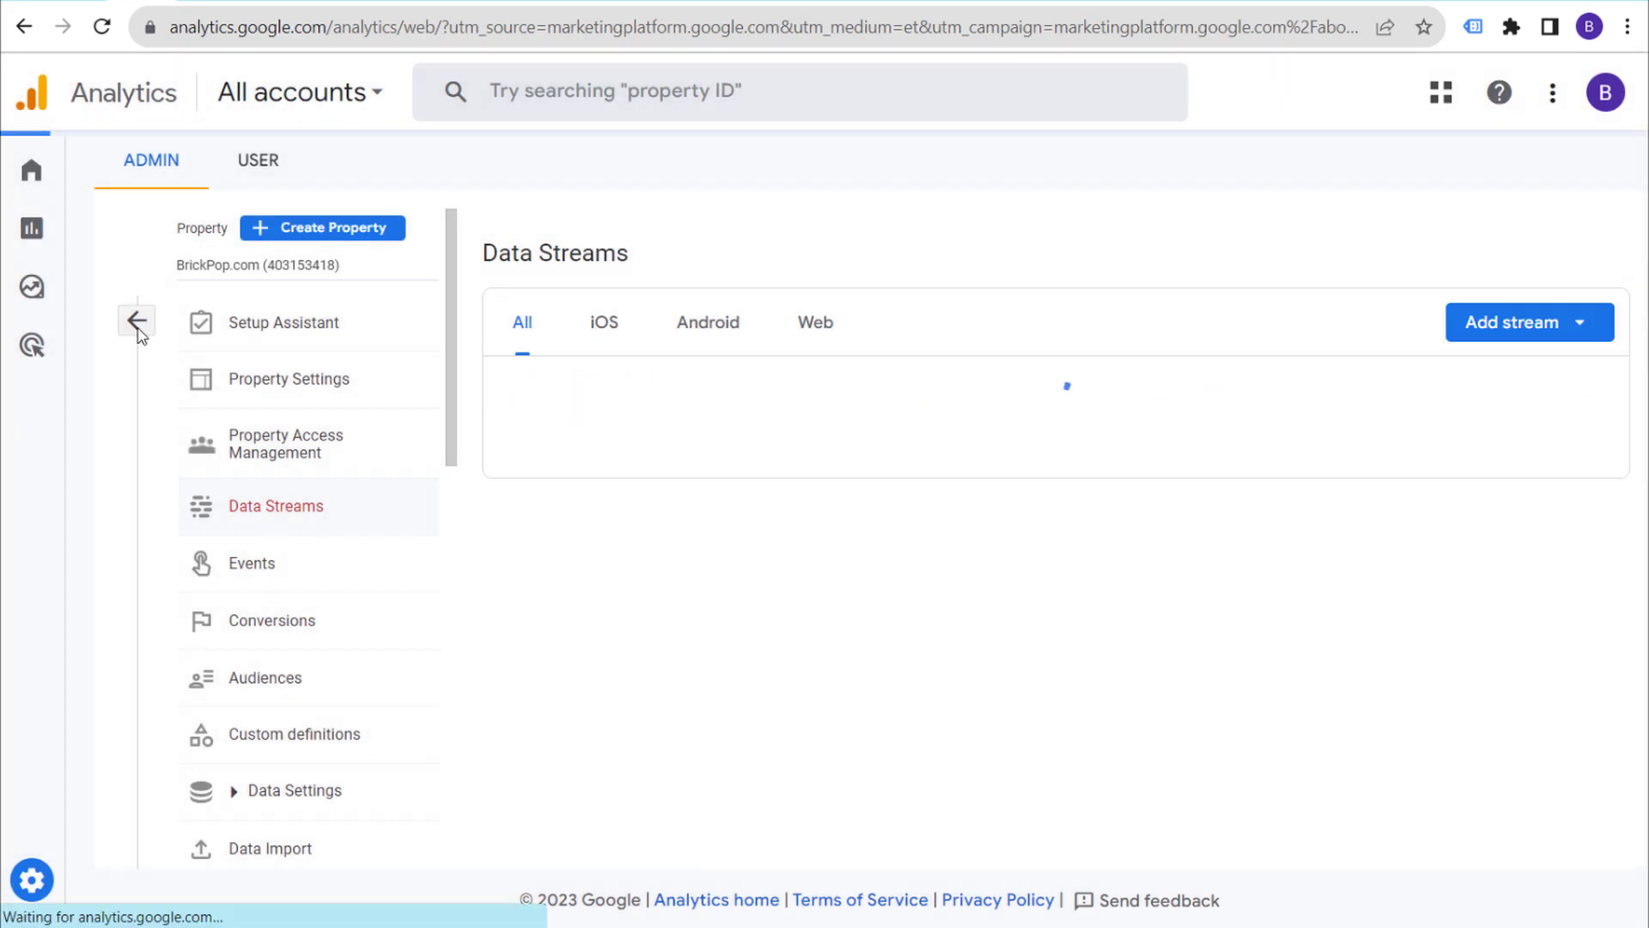
pyautogui.click(215, 4)
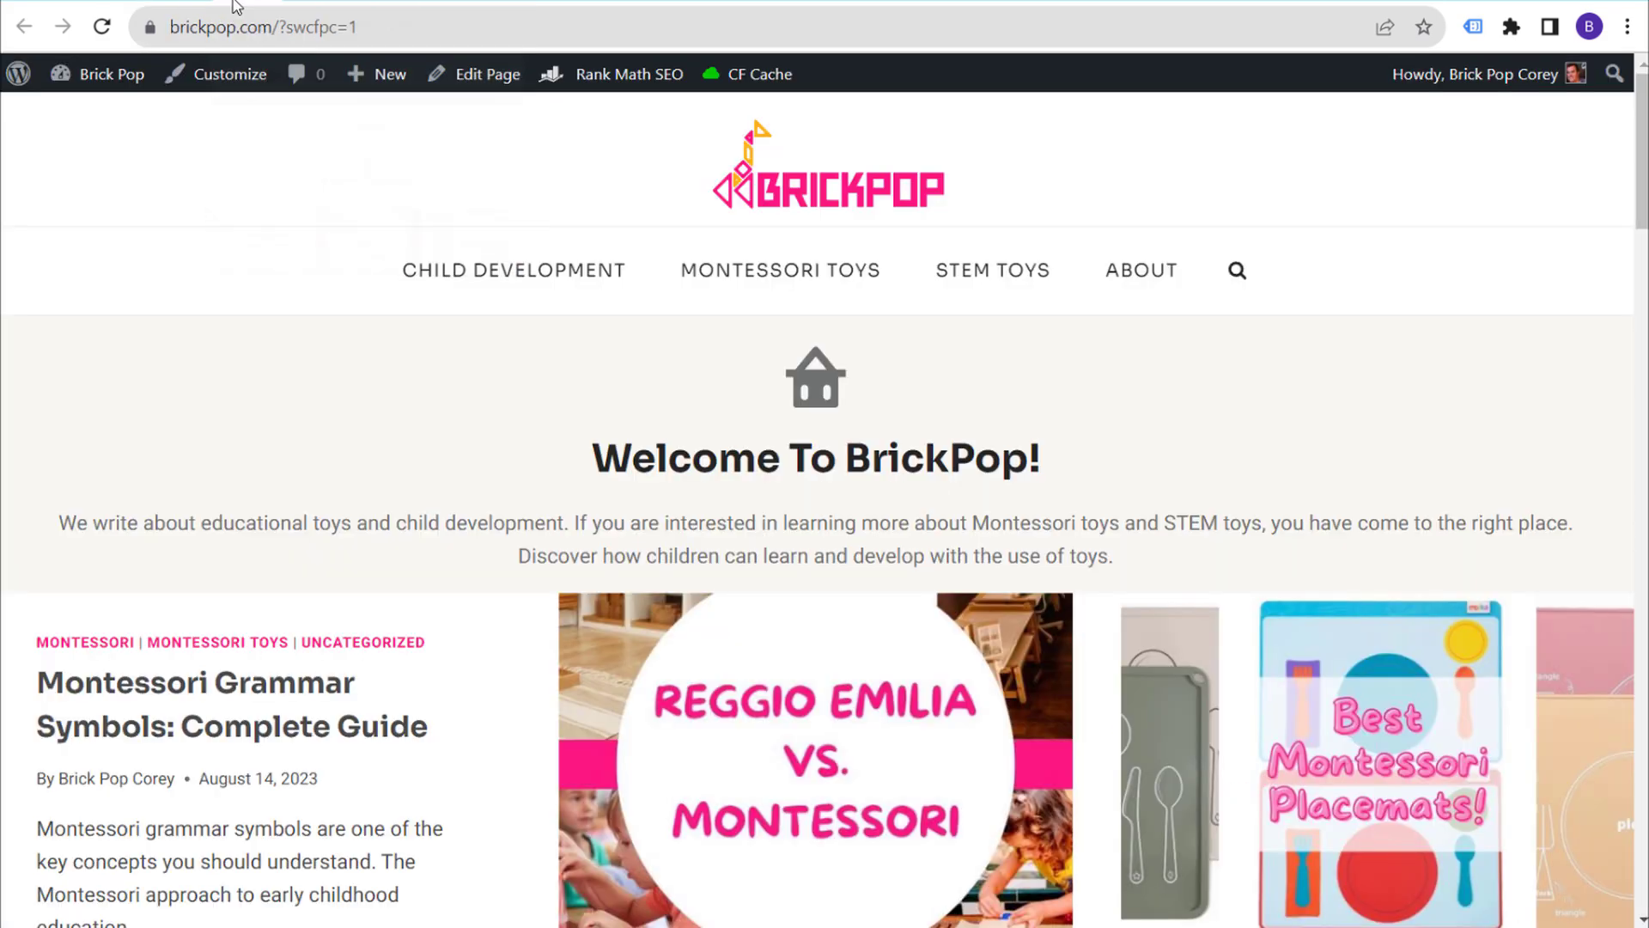
pyautogui.click(142, 5)
# On Home, highlight the 2 users in the last 30 minutes and the data-collection-active heading.
pyautogui.scroll(-2, 684, 413)
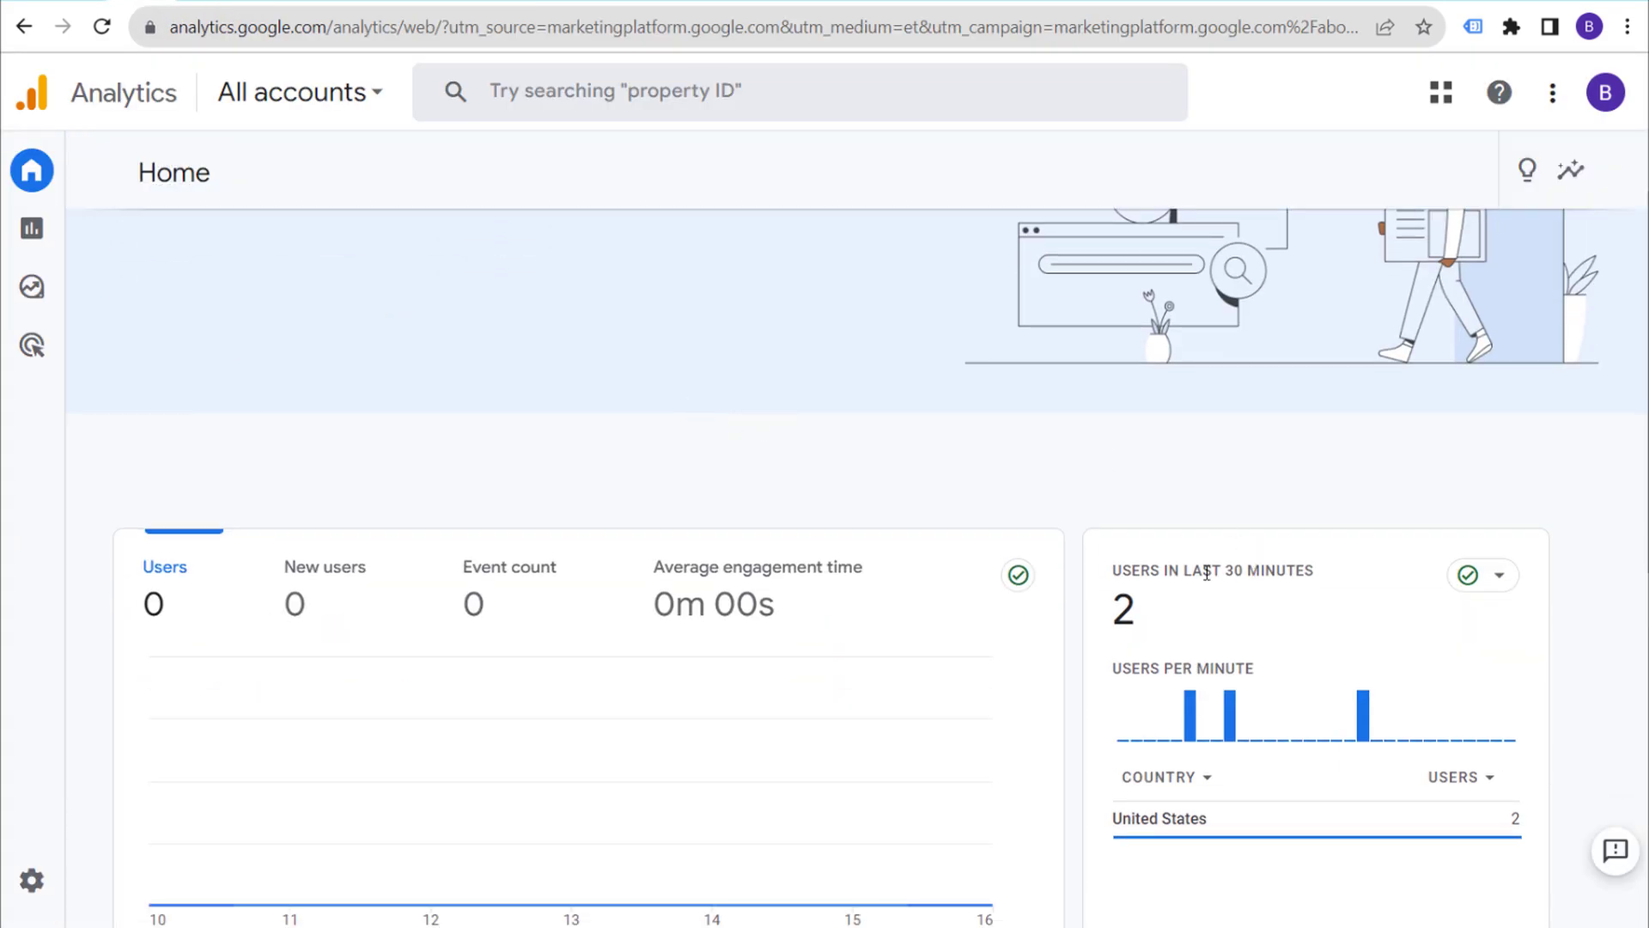
pyautogui.moveTo(1121, 575); pyautogui.dragTo(1316, 572)
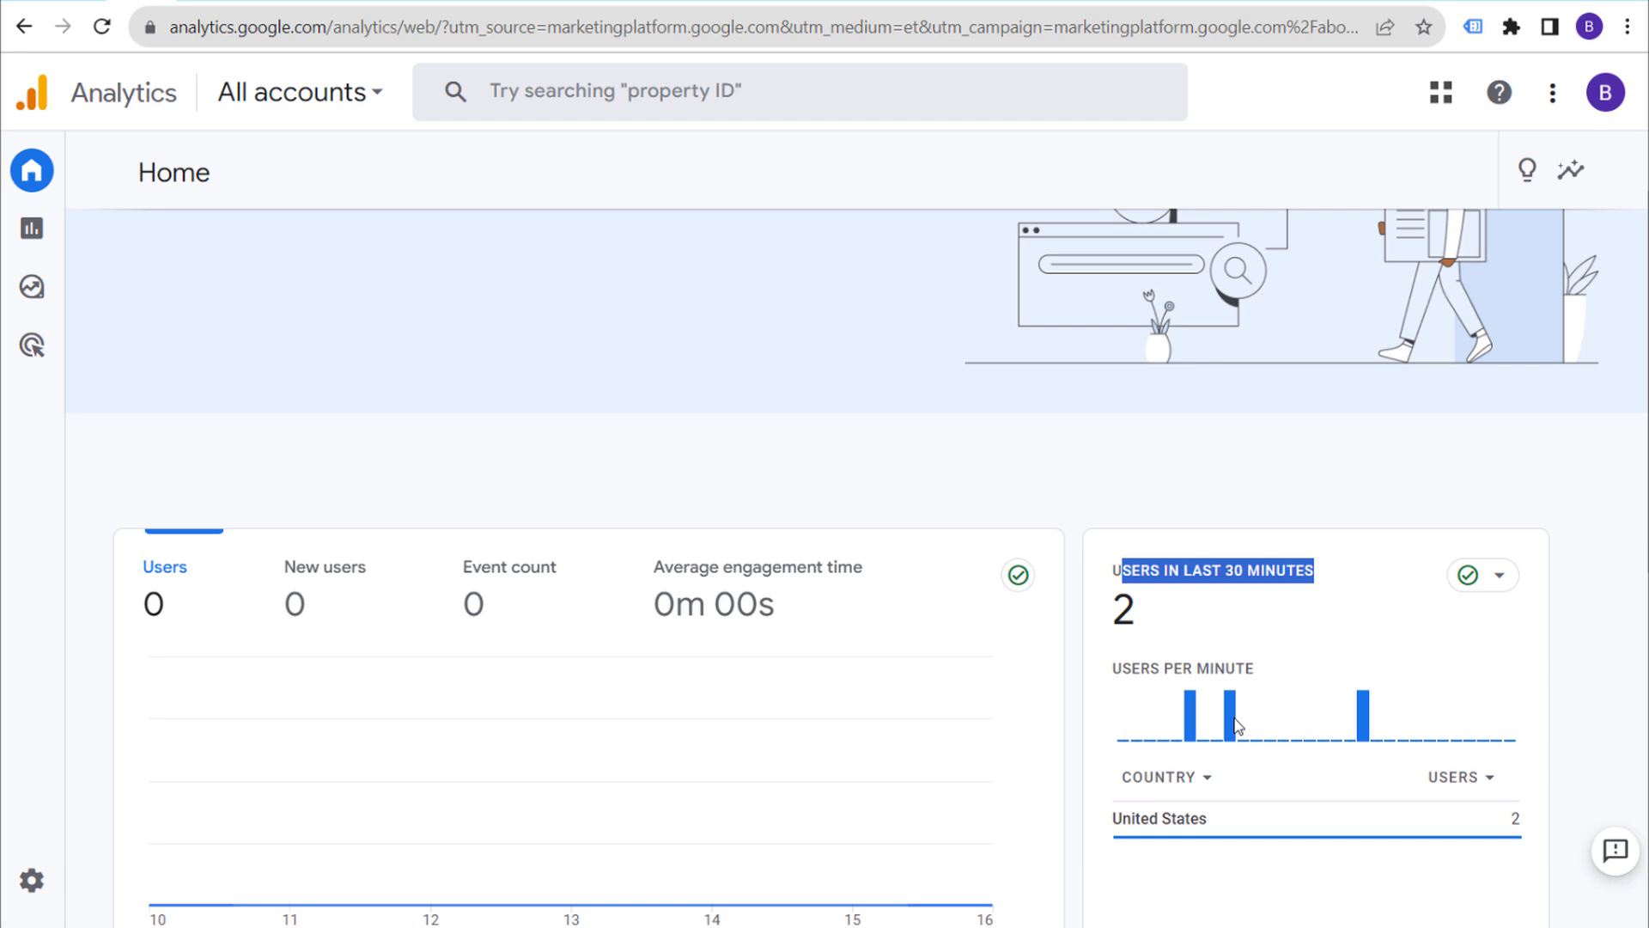
pyautogui.scroll(2, 610, 382)
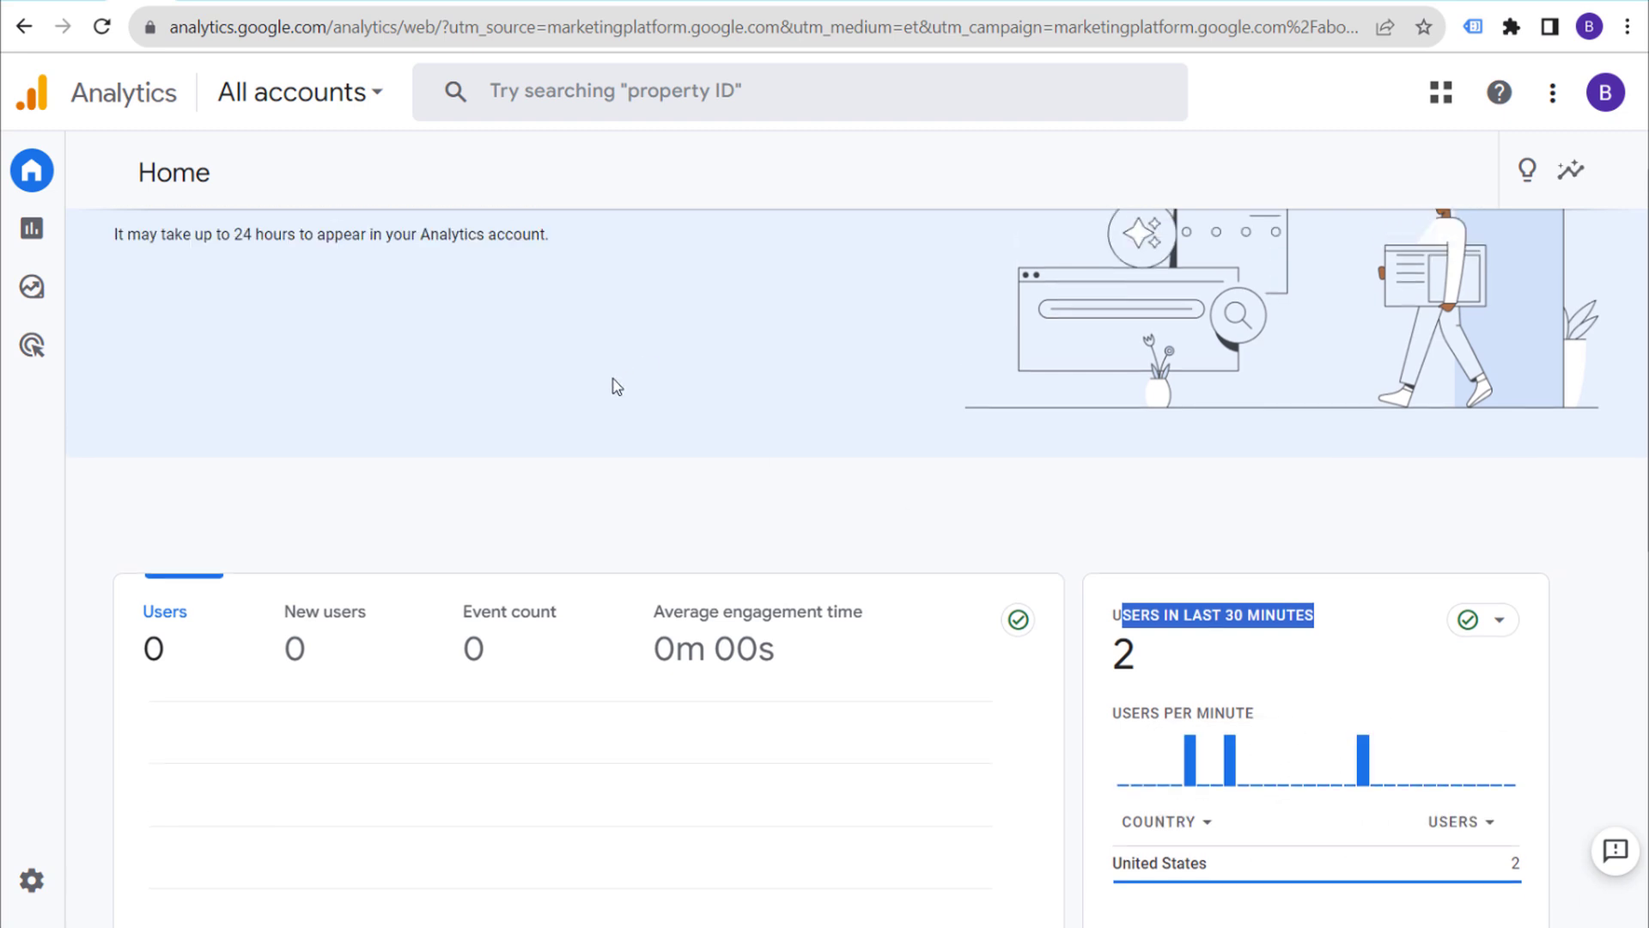
pyautogui.moveTo(120, 265); pyautogui.dragTo(497, 262)
pyautogui.click(470, 346)
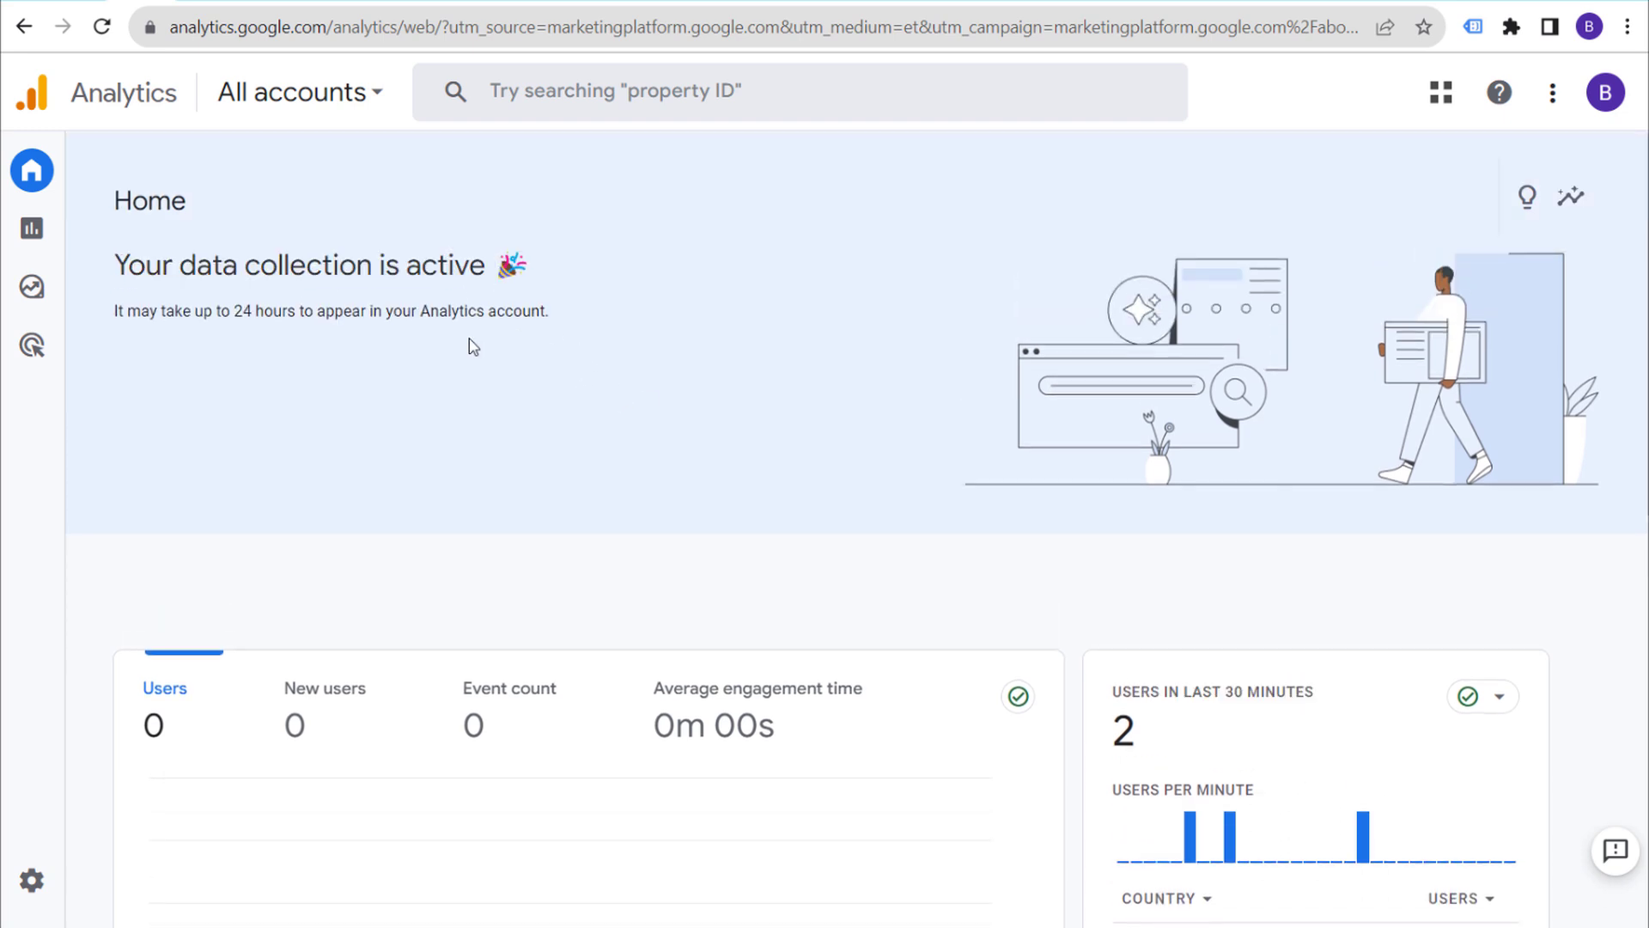